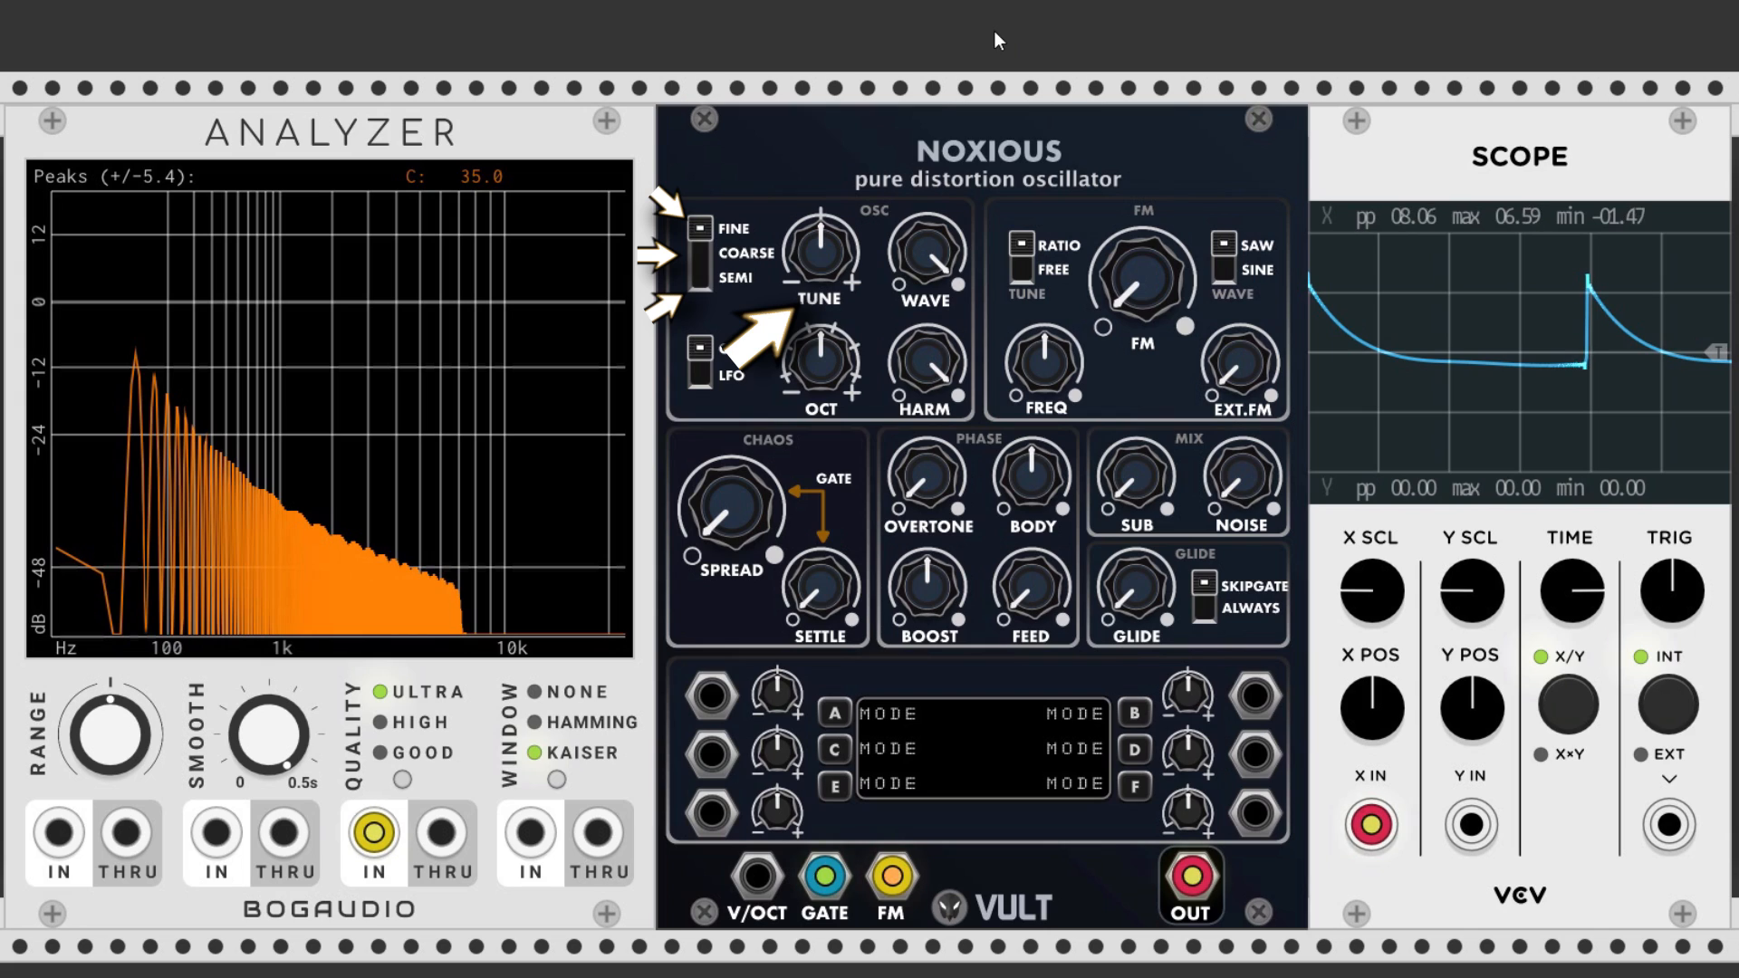
# - Try the Noxious tune control in each range, switching from FINE to COARSE and then to SEMI
pyautogui.moveTo(829, 230)
pyautogui.mouseDown()
pyautogui.moveTo(829, 435)
pyautogui.moveTo(824, 36)
pyautogui.moveTo(821, 443)
pyautogui.moveTo(813, 247)
pyautogui.mouseUp()
pyautogui.click(705, 243)
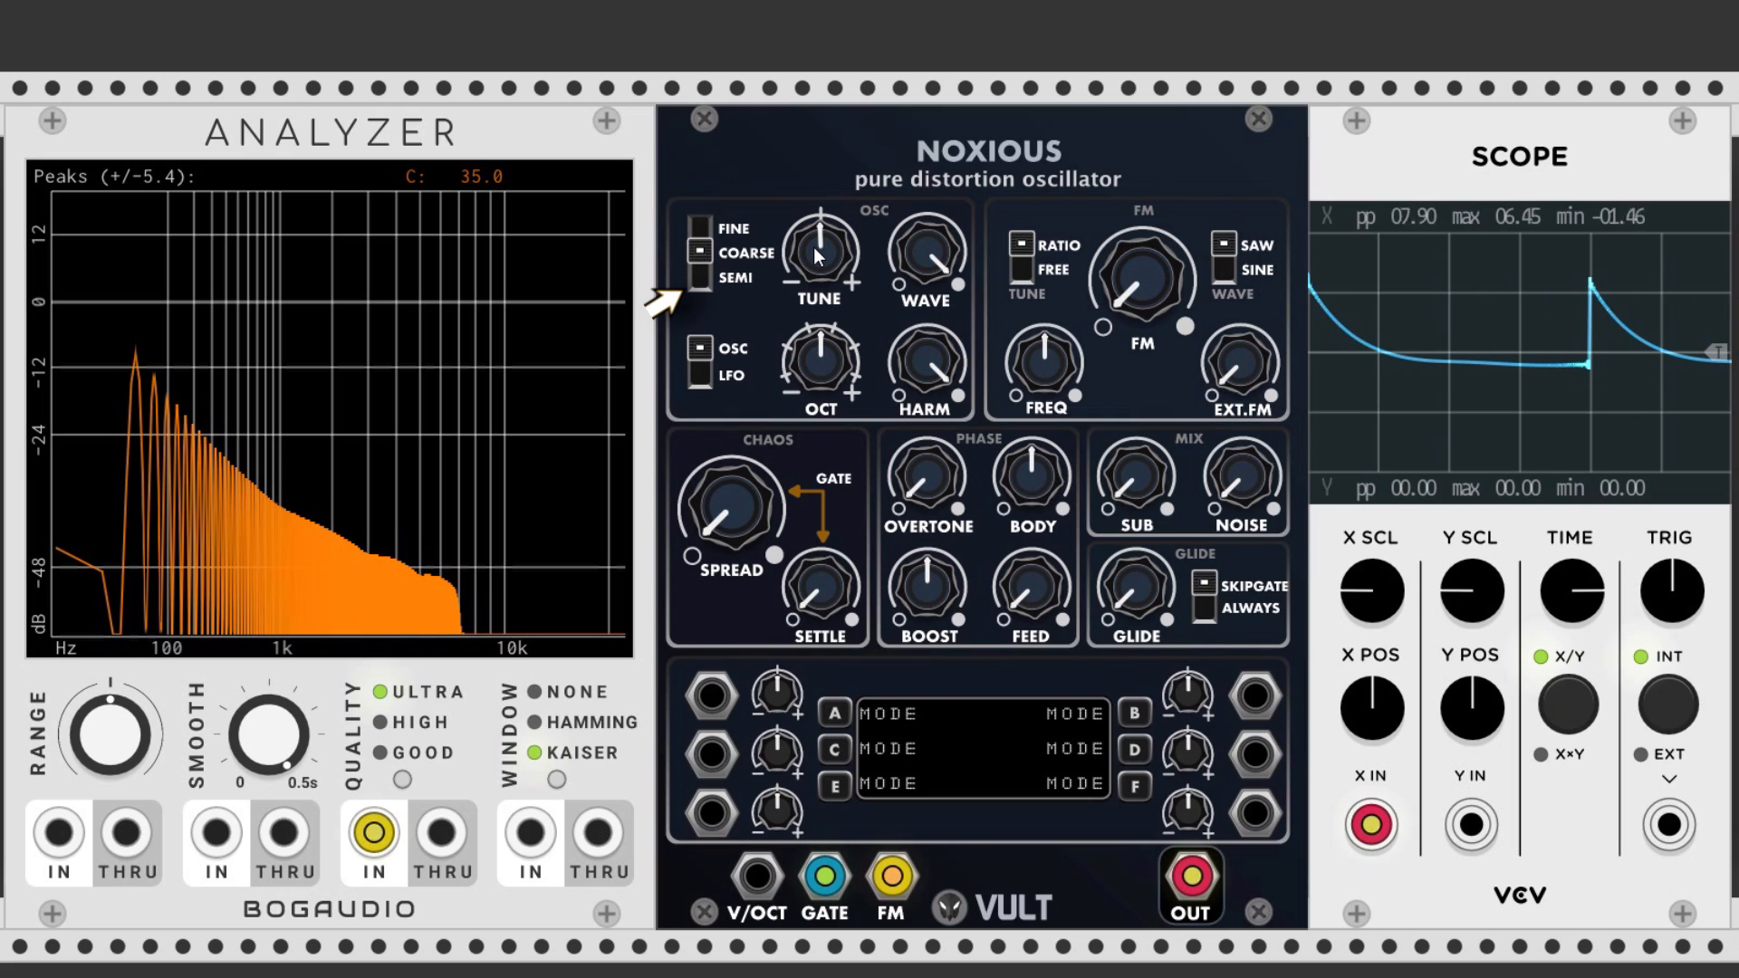
pyautogui.click(705, 252)
pyautogui.moveTo(803, 259)
pyautogui.mouseDown()
pyautogui.moveTo(806, 192)
pyautogui.moveTo(814, 249)
pyautogui.mouseUp()
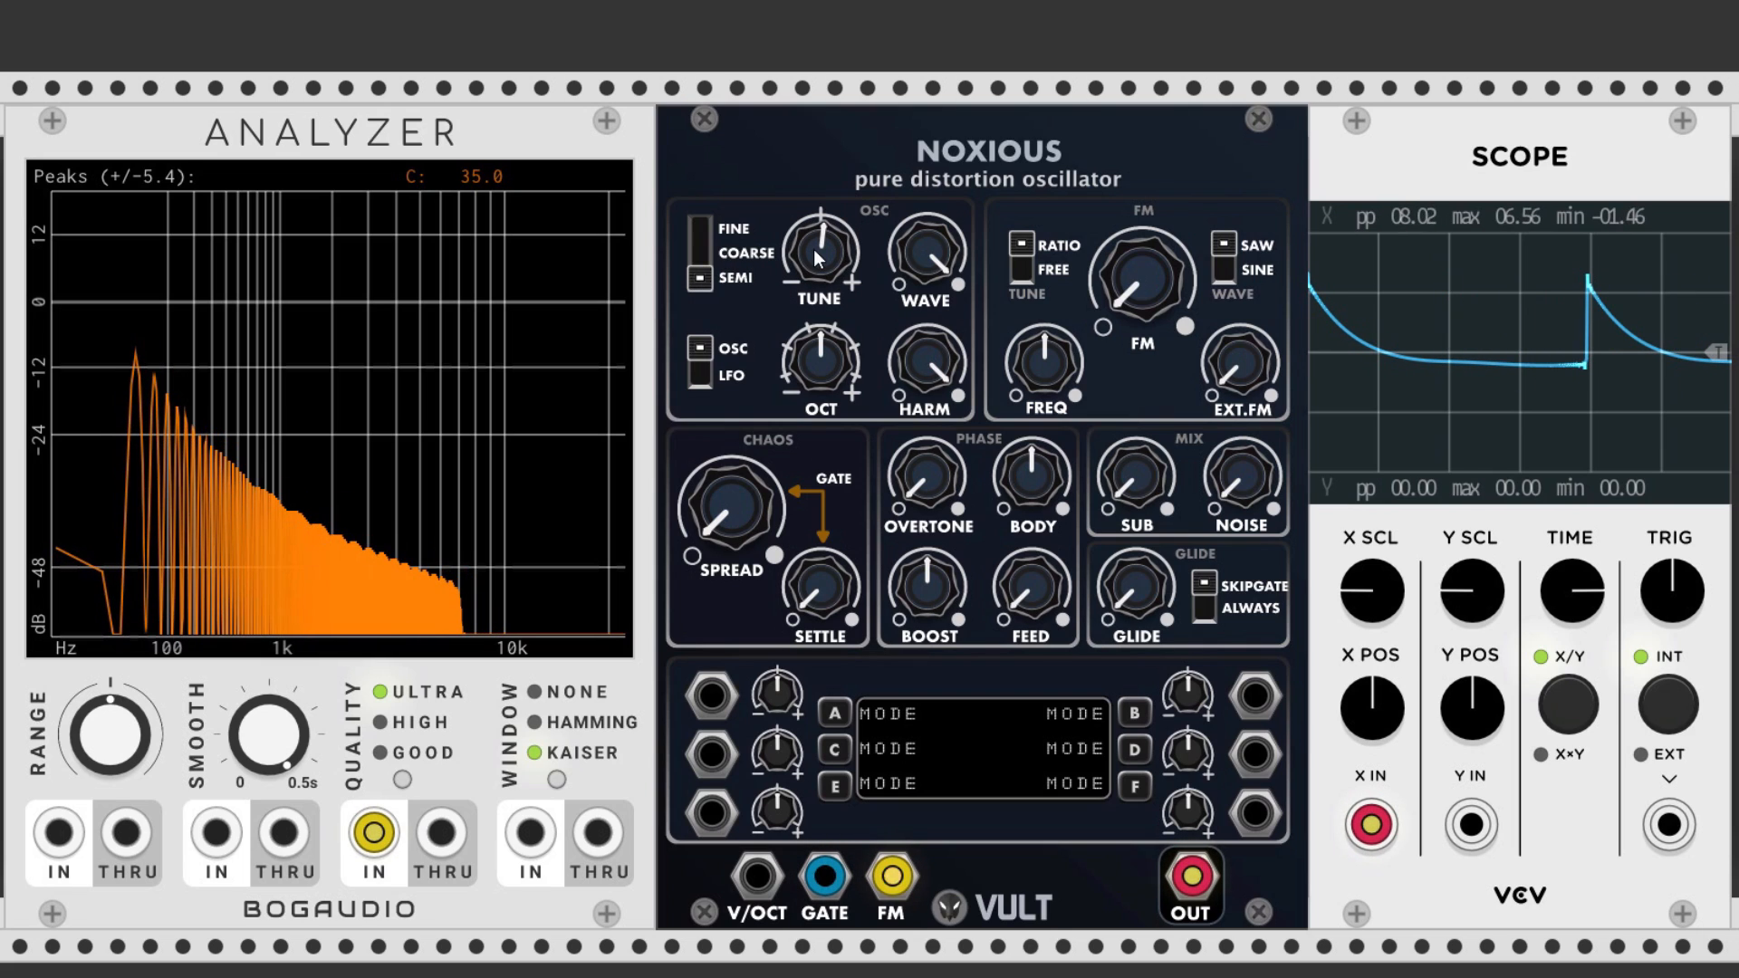
# - Try LFO mode with the octave at maximum, then reset the octave and return the oscillator to OSC mode
pyautogui.moveTo(820, 360)
pyautogui.mouseDown()
pyautogui.moveTo(820, 399)
pyautogui.moveTo(823, 303)
pyautogui.moveTo(826, 352)
pyautogui.mouseUp()
pyautogui.click(699, 354)
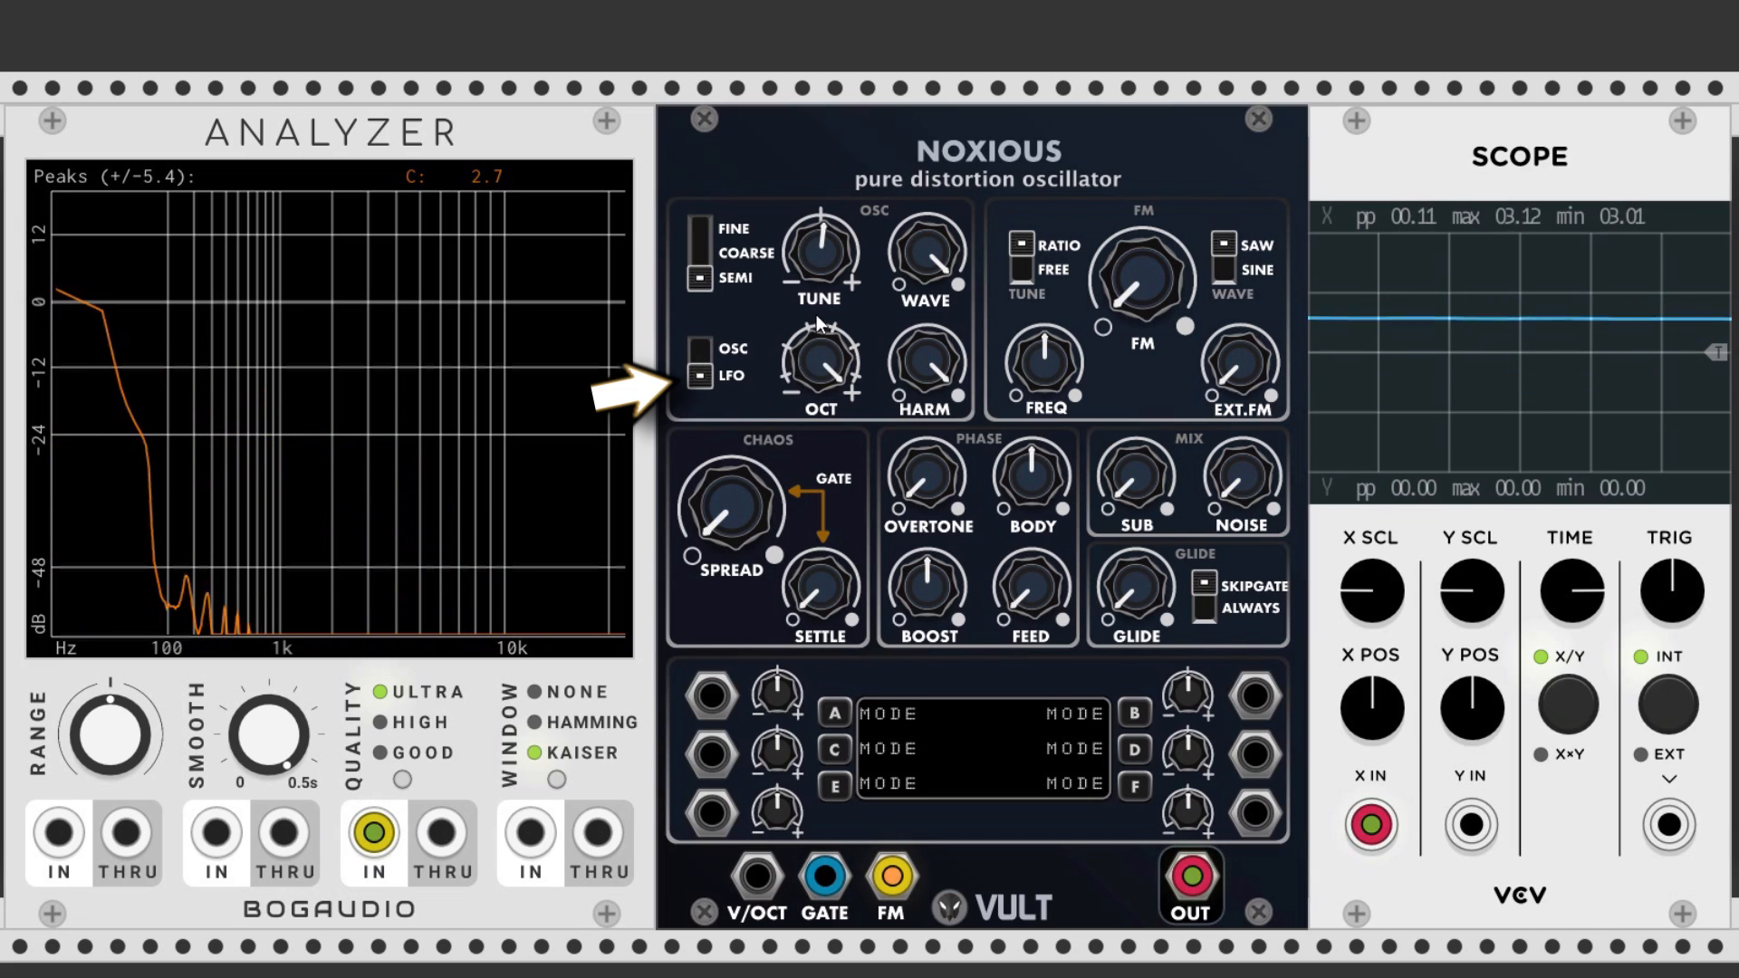
pyautogui.moveTo(821, 250); pyautogui.dragTo(821, 308)
pyautogui.doubleClick(829, 362)
pyautogui.rightClick(719, 372)
pyautogui.click(710, 362)
pyautogui.click(709, 362)
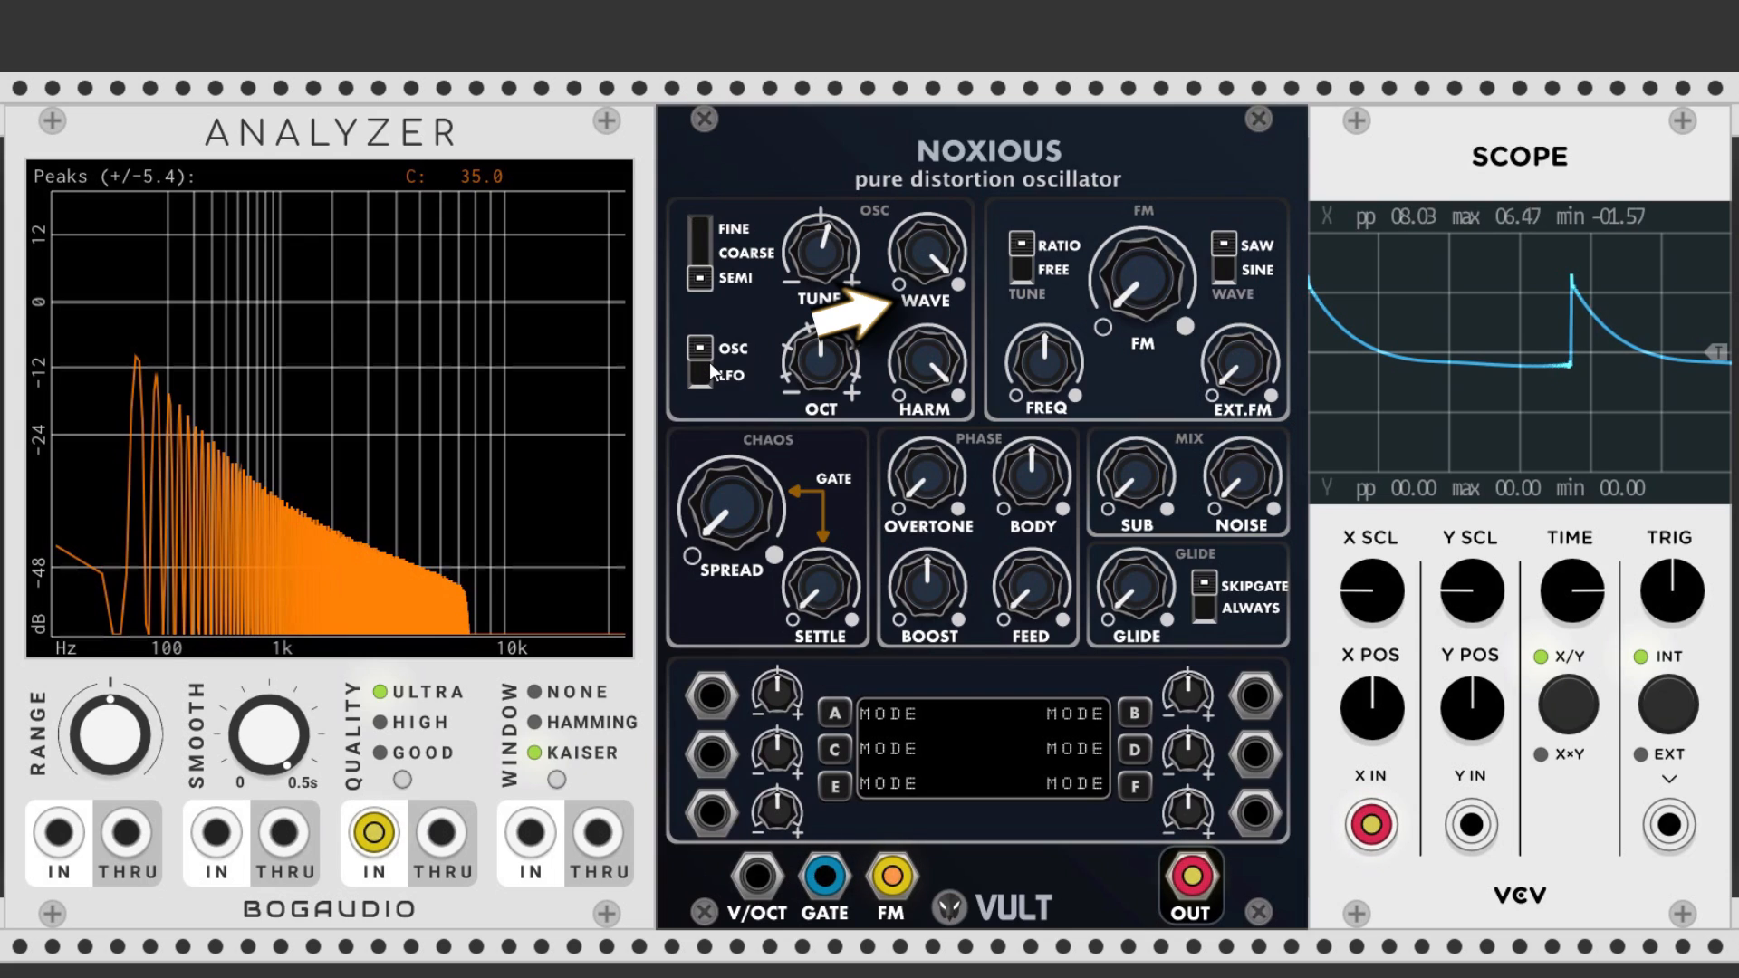
# - Sweep the oscillator's WAVE and HARM controls and return both to maximum
pyautogui.moveTo(916, 212)
pyautogui.mouseDown()
pyautogui.moveTo(917, 303)
pyautogui.moveTo(923, 230)
pyautogui.mouseUp()
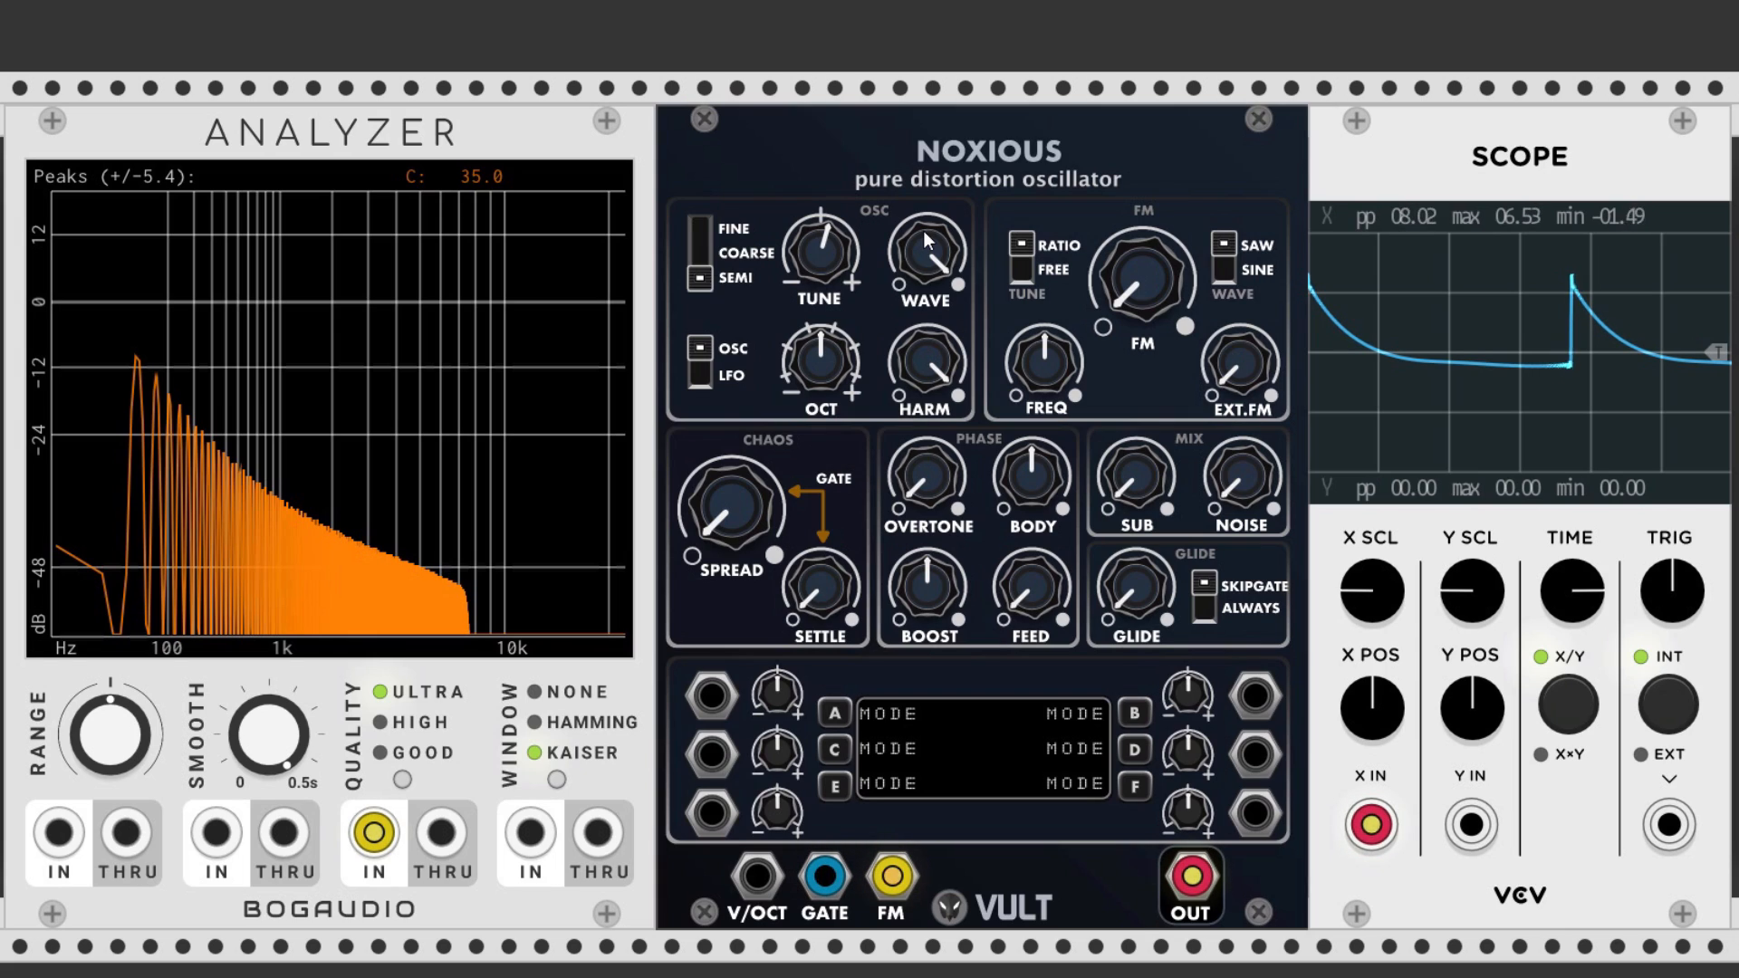
pyautogui.moveTo(932, 357)
pyautogui.mouseDown()
pyautogui.moveTo(932, 404)
pyautogui.moveTo(932, 355)
pyautogui.mouseUp()
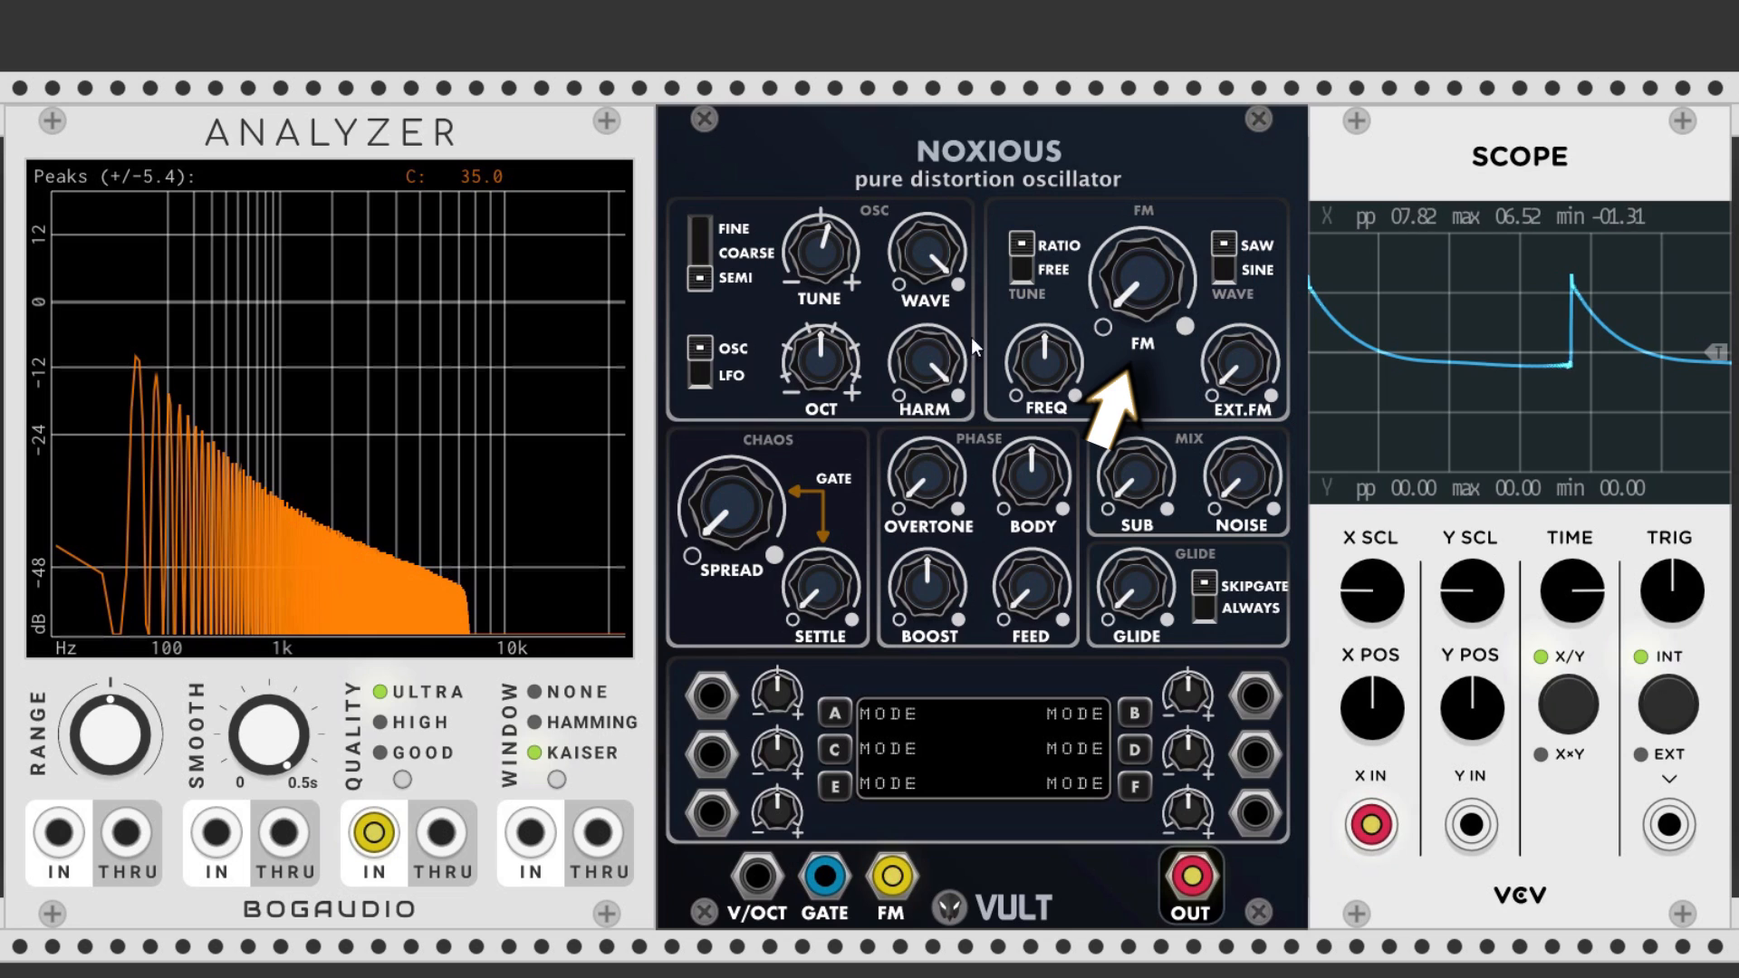
# - Try the FM amount and frequency in both RATIO and FREE tuning, then restore RATIO tuning and reset both controls
pyautogui.moveTo(1142, 279)
pyautogui.mouseDown()
pyautogui.moveTo(1142, 152)
pyautogui.moveTo(1120, 304)
pyautogui.mouseUp()
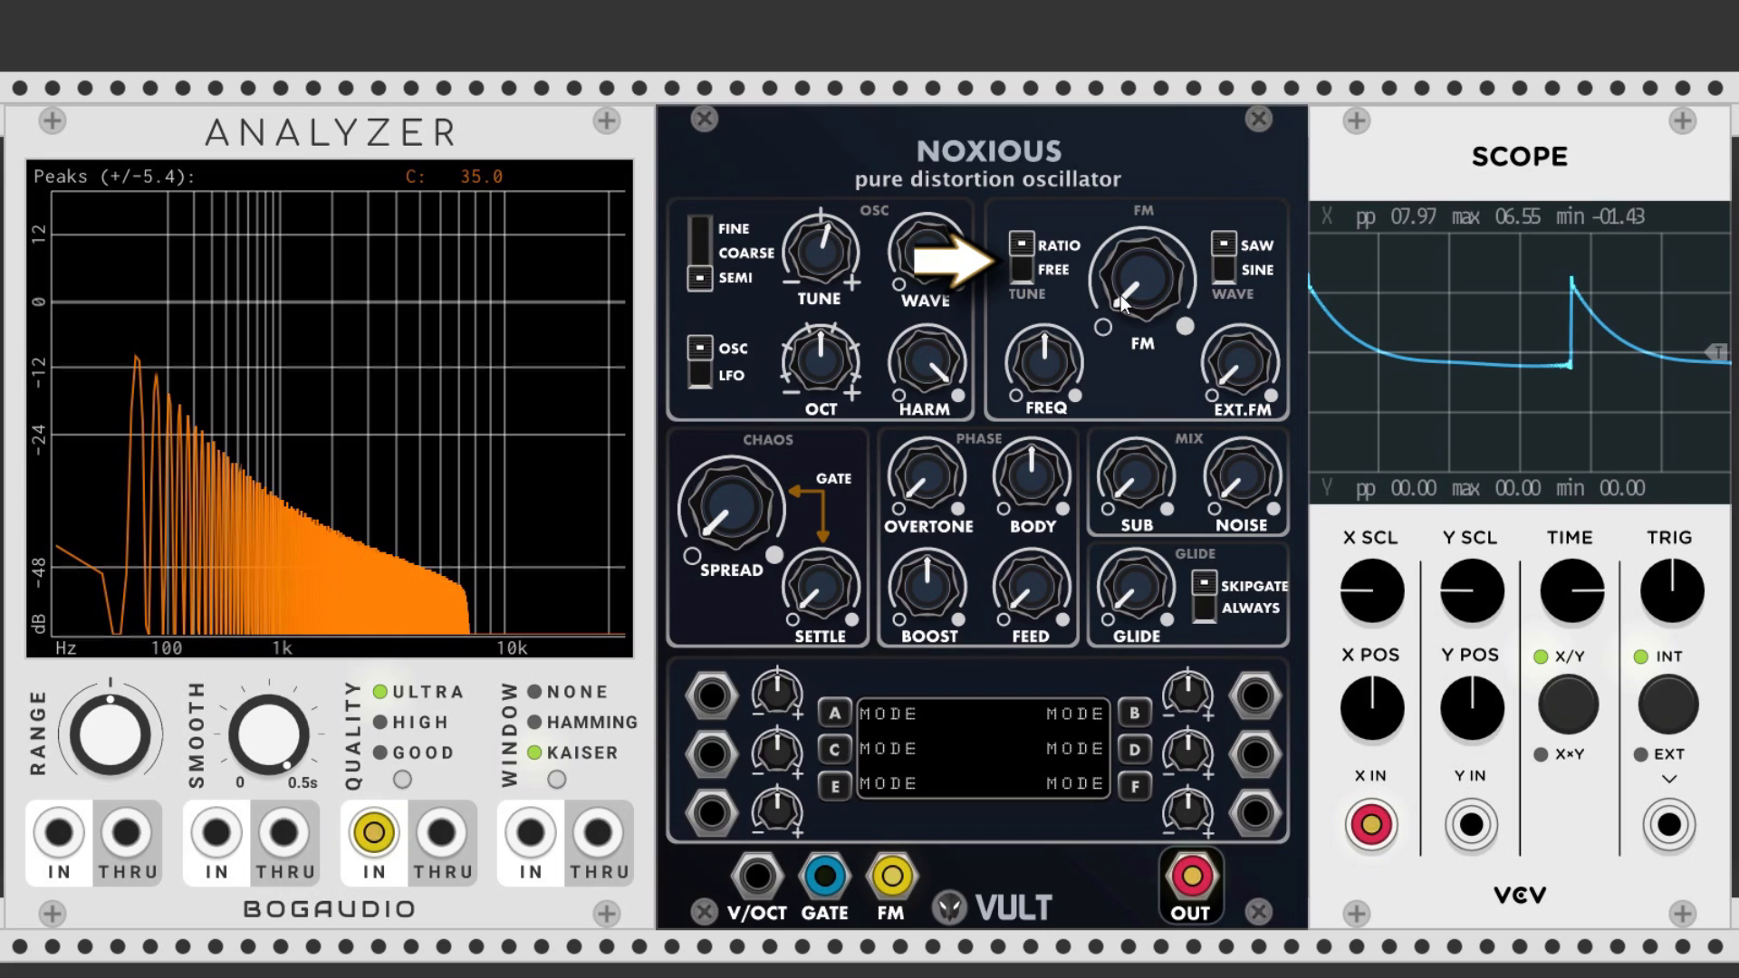
pyautogui.moveTo(1123, 303); pyautogui.dragTo(1124, 213)
pyautogui.moveTo(1044, 373); pyautogui.dragTo(1044, 815)
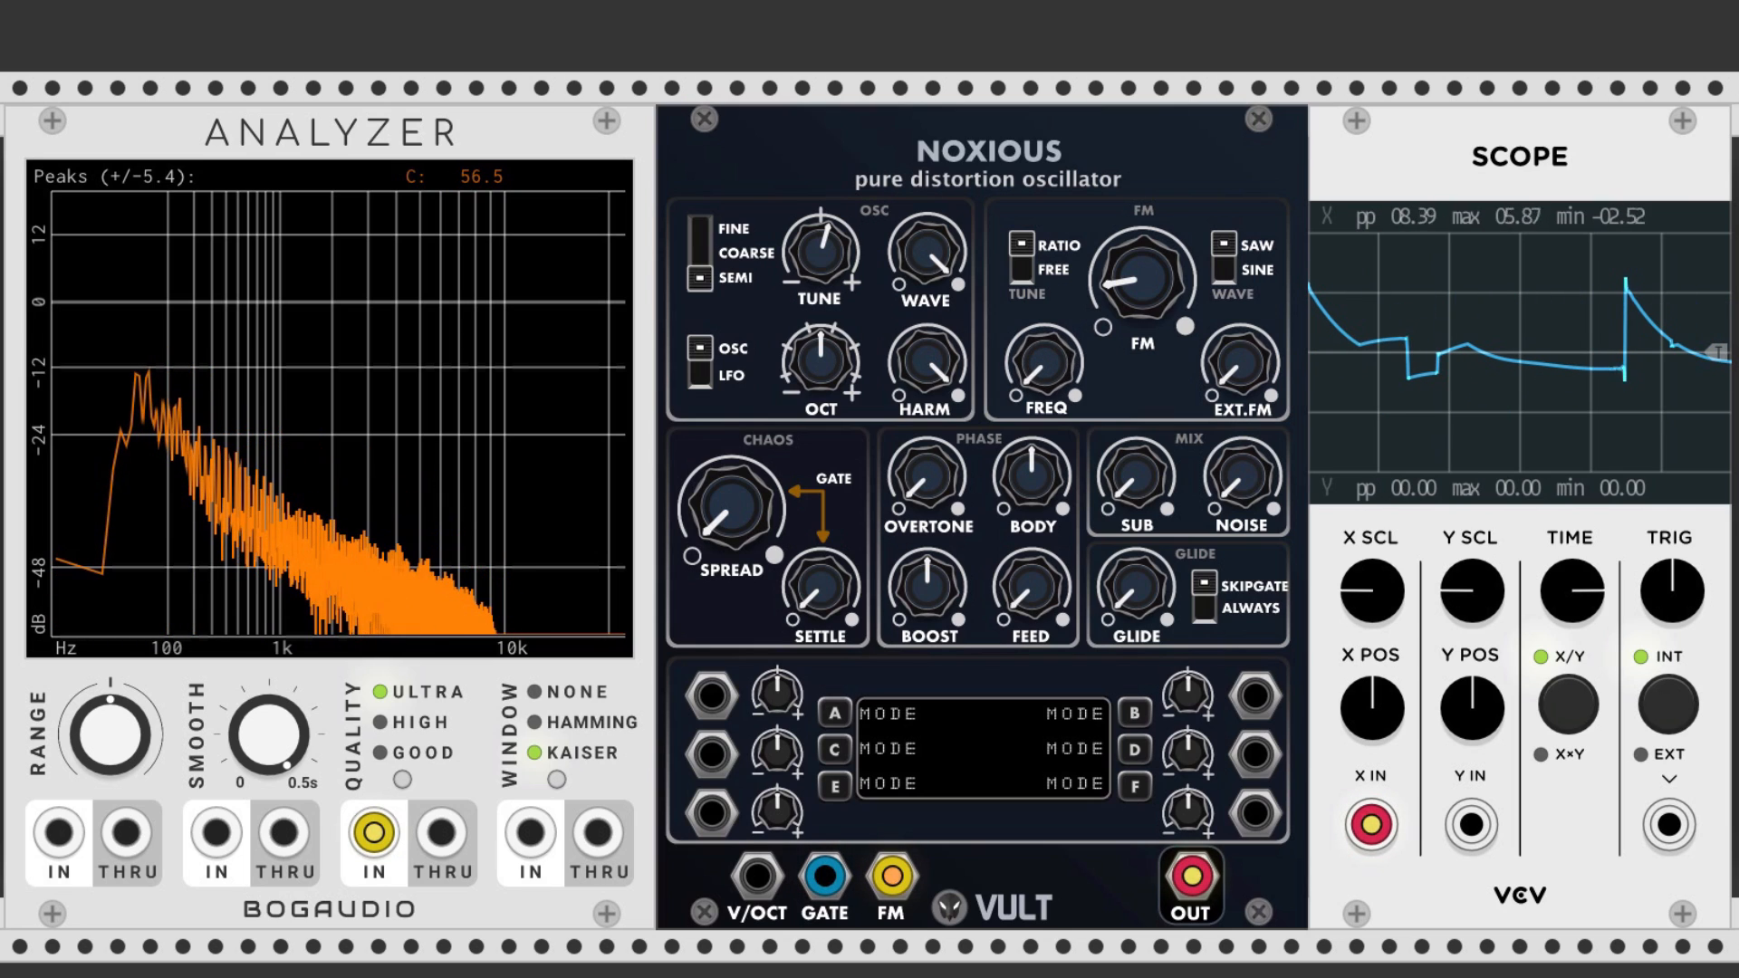
pyautogui.click(1022, 258)
pyautogui.moveTo(1056, 370); pyautogui.dragTo(1056, 195)
pyautogui.doubleClick(1056, 374)
pyautogui.click(1029, 264)
pyautogui.doubleClick(1129, 272)
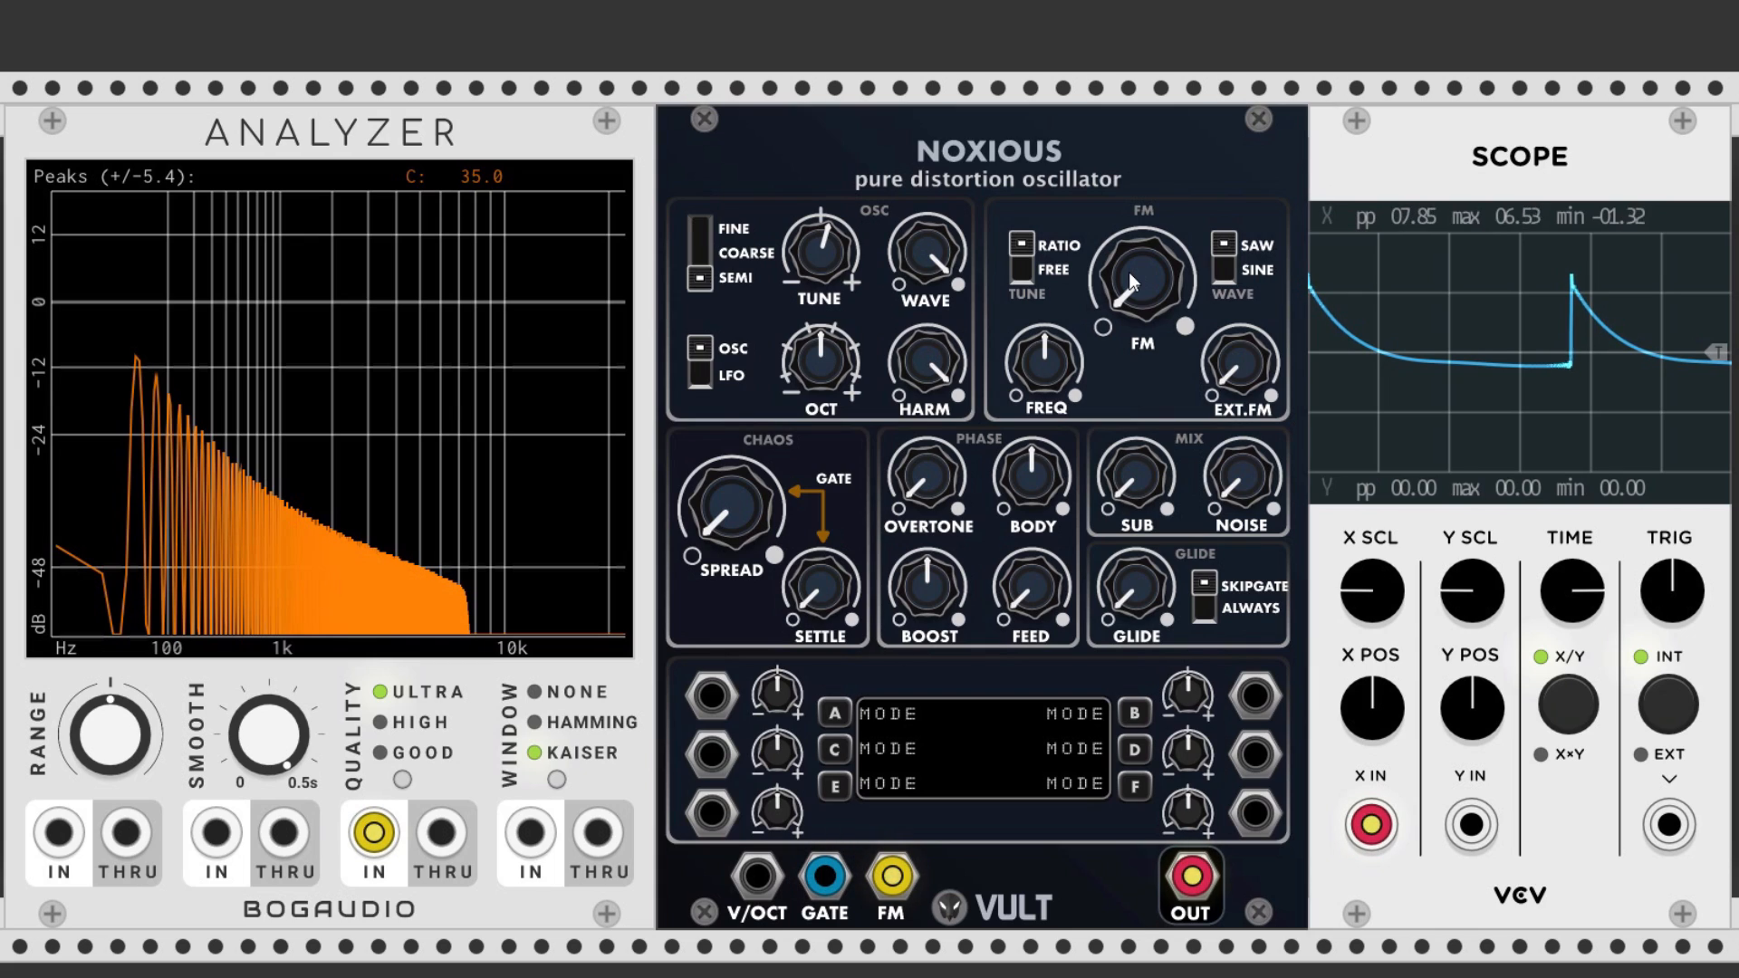
# - Try a small FM amount with the SINE modulator, then restore SAW and reset the FM amount
pyautogui.moveTo(1129, 271); pyautogui.dragTo(1192, 245)
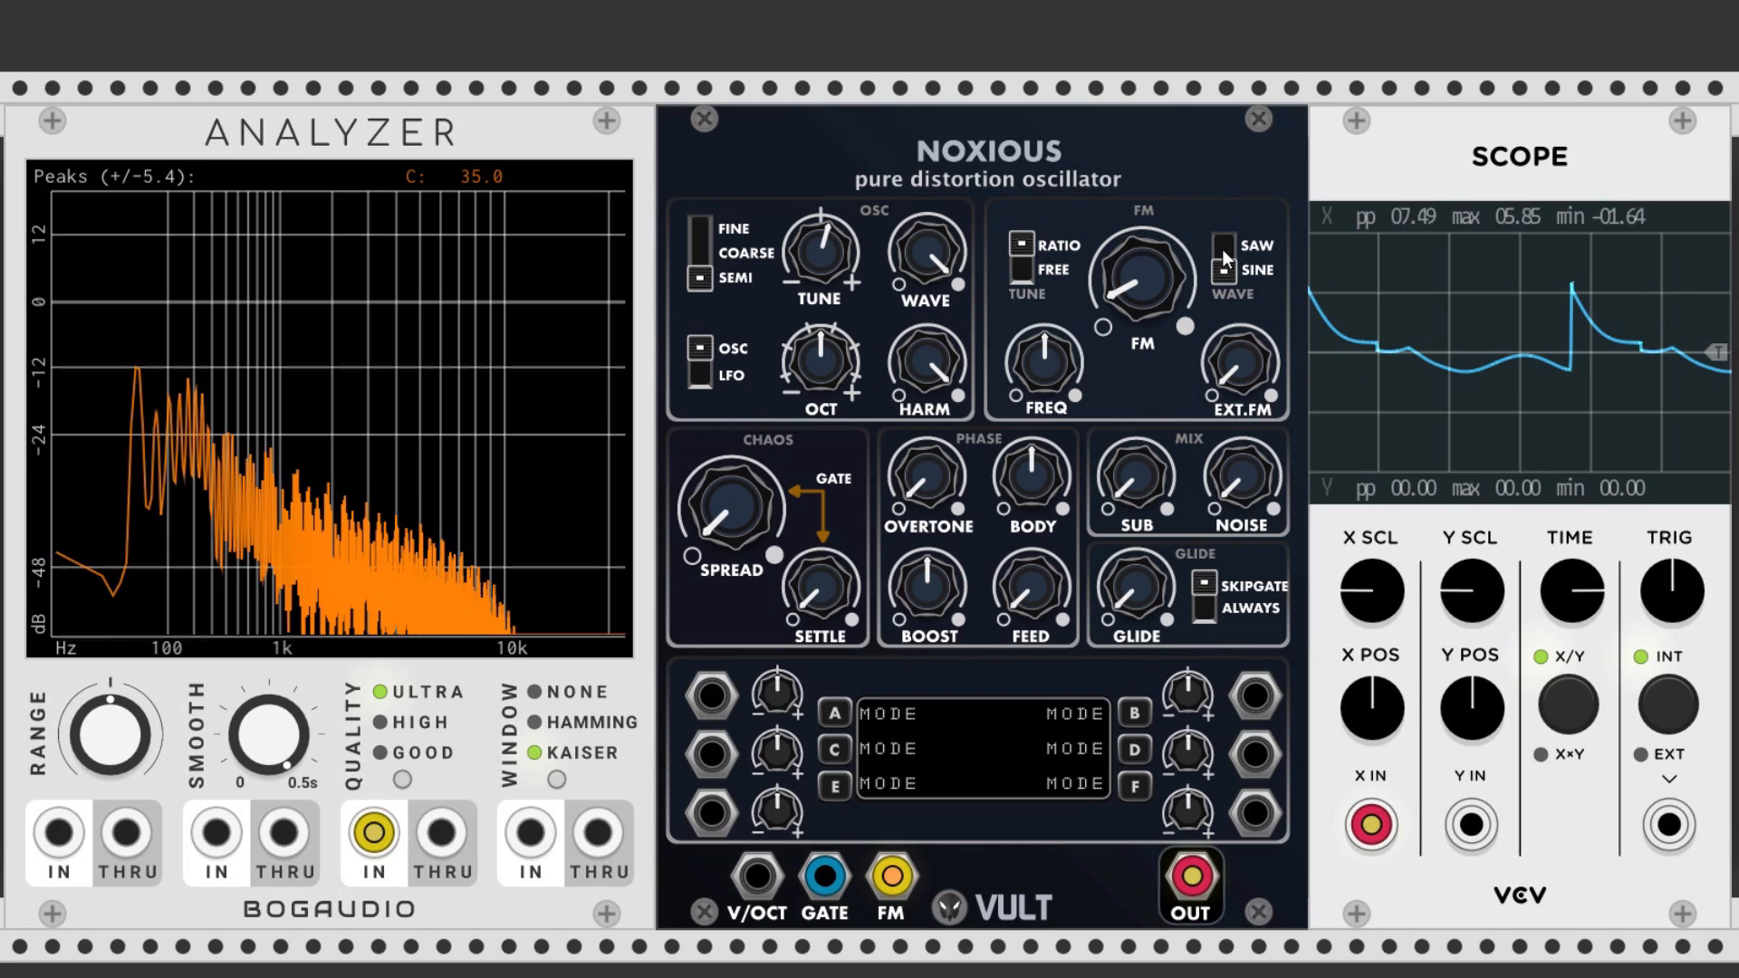
pyautogui.doubleClick(1165, 267)
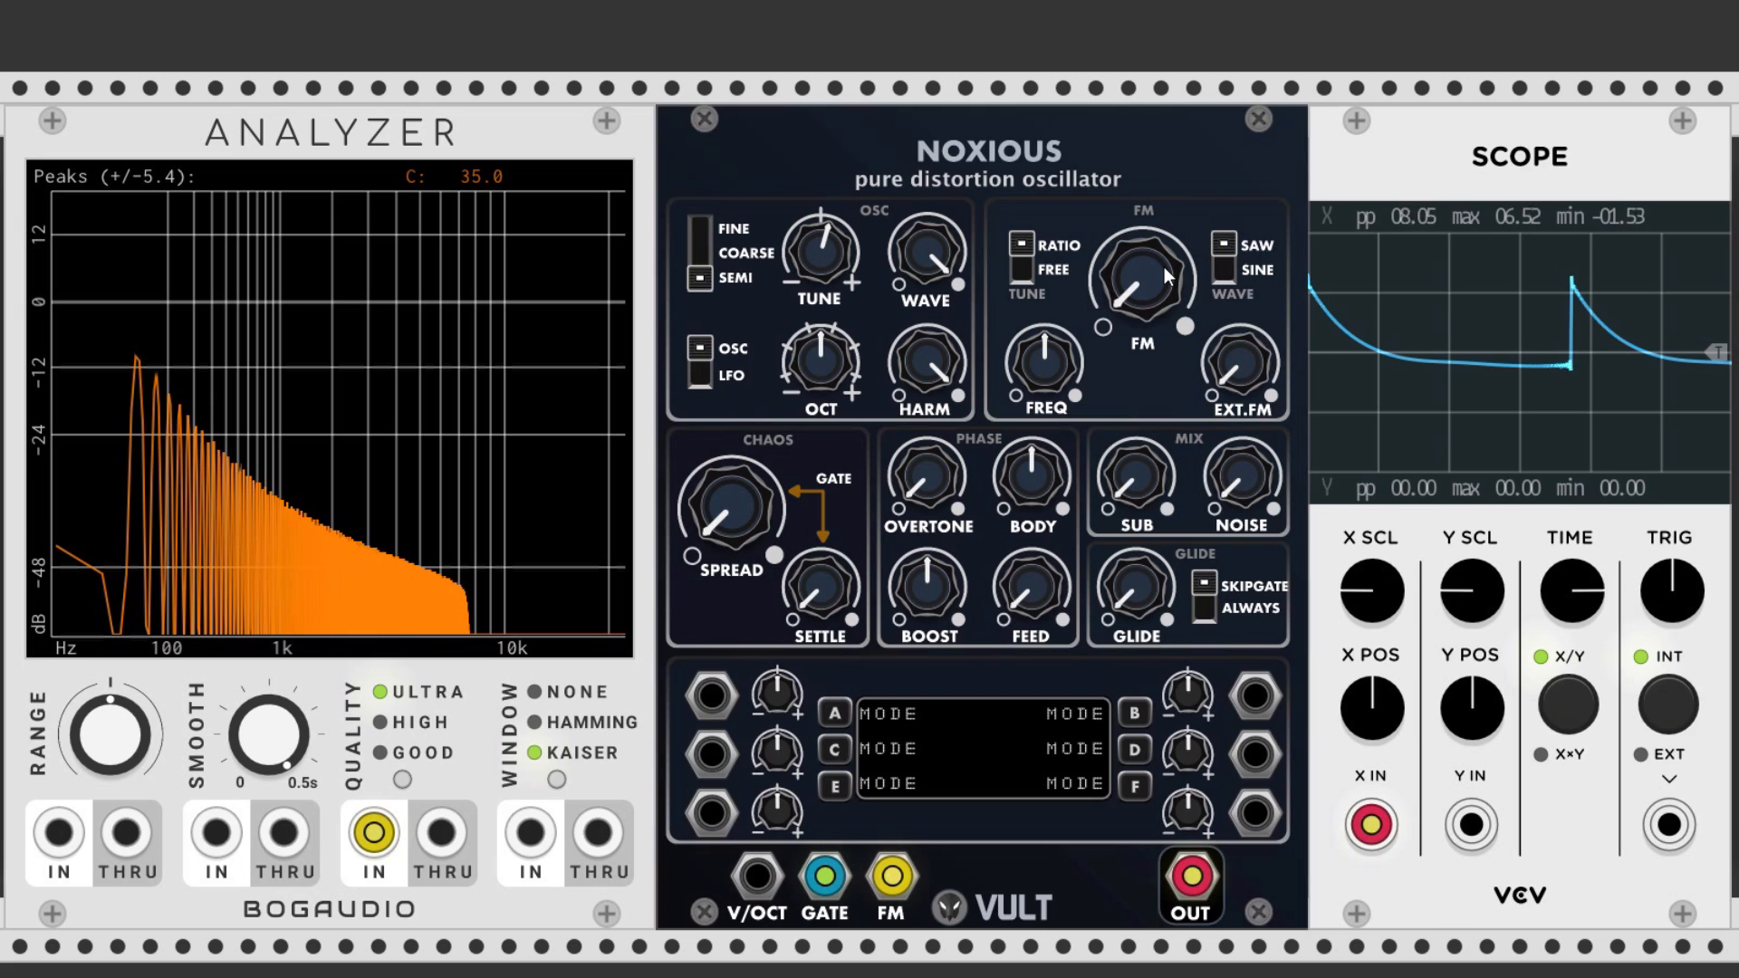
# - Try external FM by raising the FM and EXT.FM amounts, then bring both back to minimum
pyautogui.moveTo(1164, 266); pyautogui.dragTo(1164, 257)
pyautogui.moveTo(1236, 357); pyautogui.dragTo(1236, 313)
pyautogui.moveTo(1150, 272)
pyautogui.mouseDown()
pyautogui.moveTo(1150, 251)
pyautogui.moveTo(1150, 281)
pyautogui.mouseUp()
pyautogui.moveTo(1248, 370); pyautogui.dragTo(1248, 417)
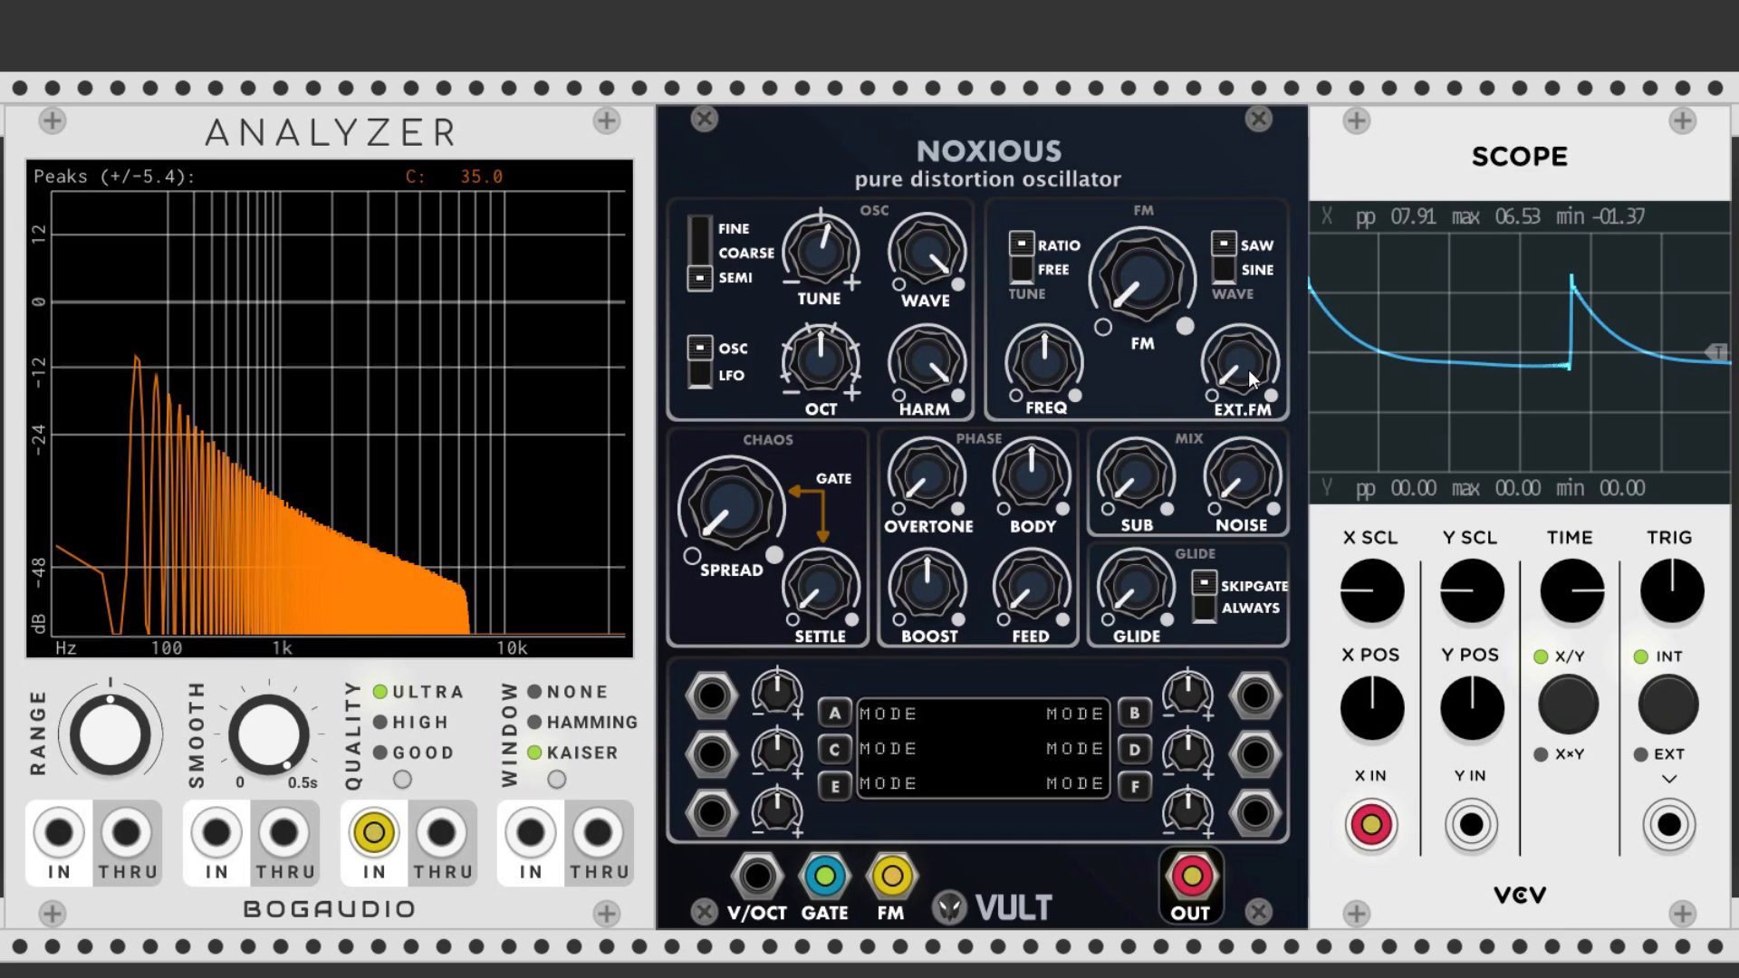
# - Lower HARM to minimum, try the OVERTONE control on the pure sine, and restore HARM to maximum
pyautogui.moveTo(922, 370); pyautogui.dragTo(922, 399)
pyautogui.moveTo(925, 475)
pyautogui.mouseDown()
pyautogui.moveTo(926, 385)
pyautogui.moveTo(918, 487)
pyautogui.mouseUp()
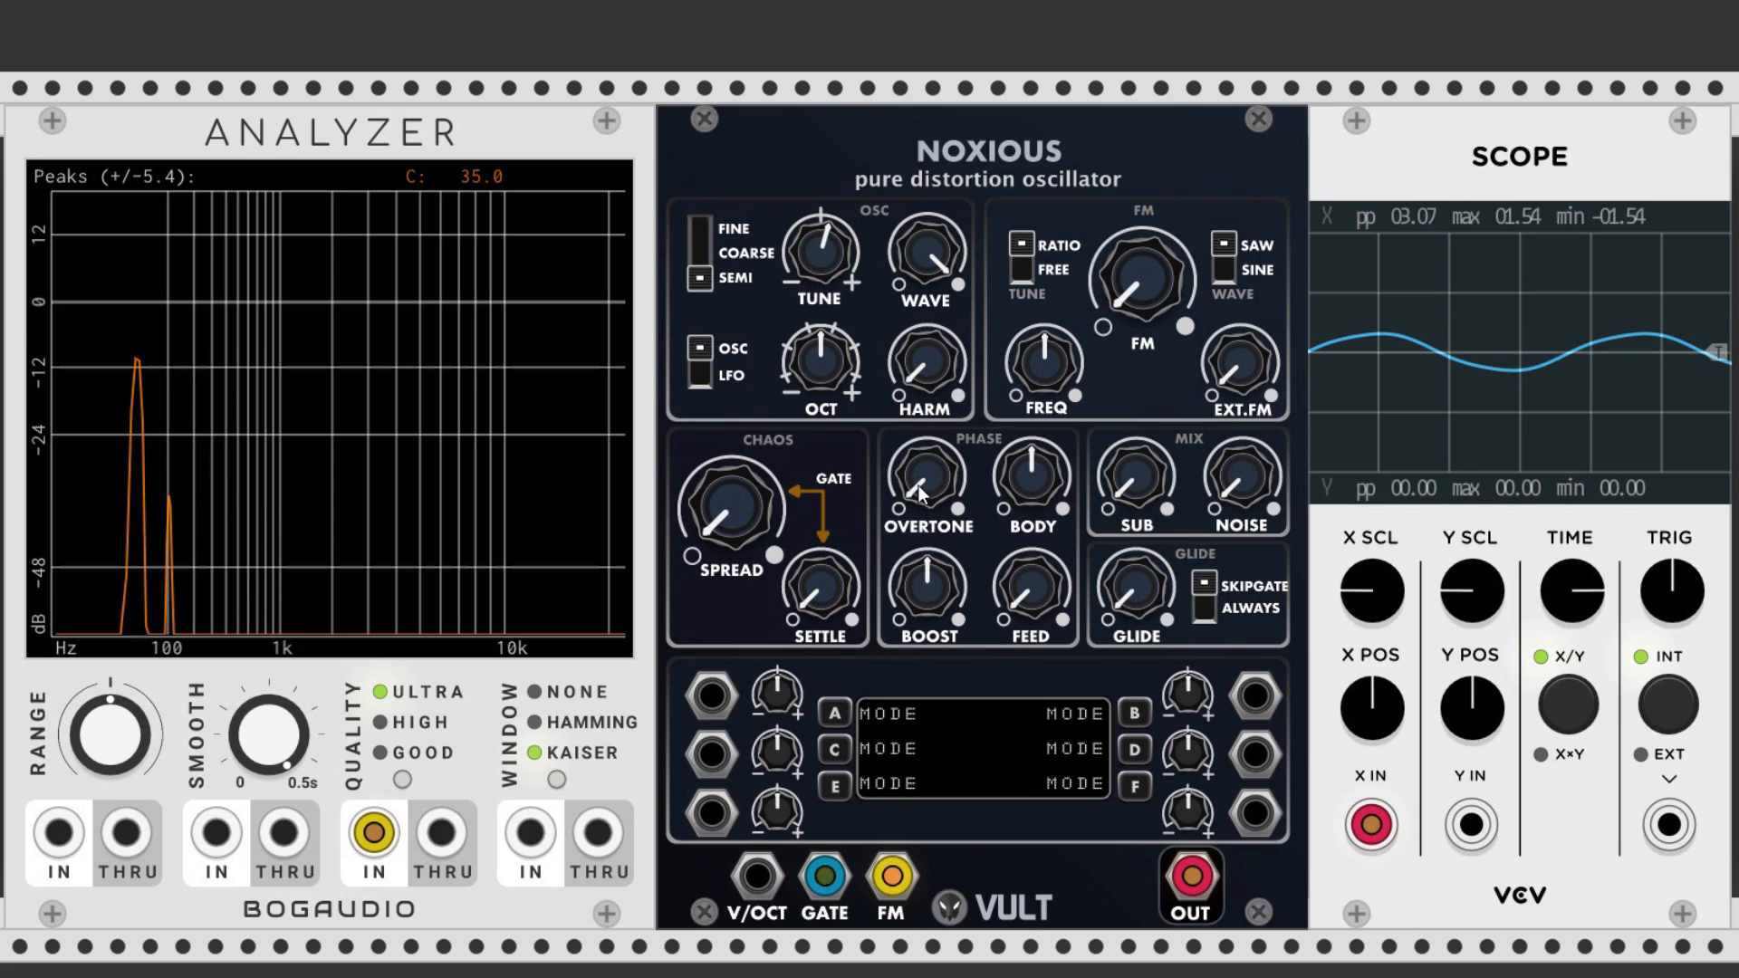
pyautogui.moveTo(930, 370); pyautogui.dragTo(930, 308)
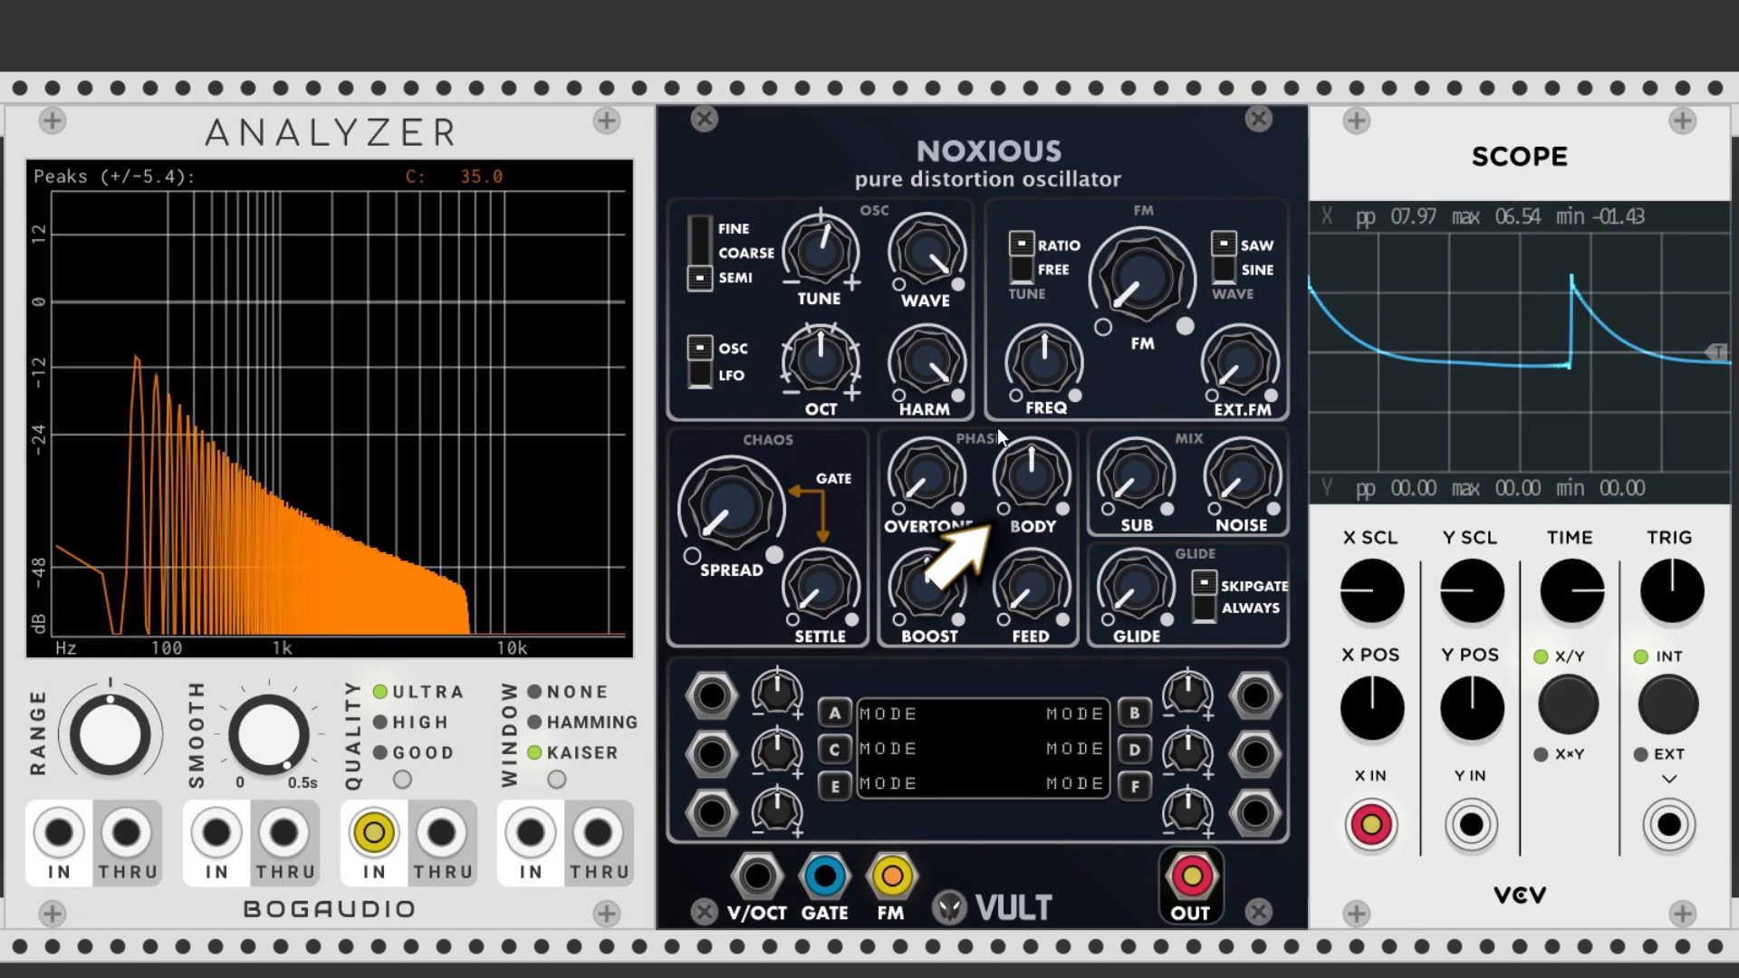
# - Try the BODY, BOOST and FEED controls in the PHASE section
pyautogui.moveTo(1031, 475)
pyautogui.mouseDown()
pyautogui.moveTo(1031, 448)
pyautogui.moveTo(1029, 480)
pyautogui.mouseUp()
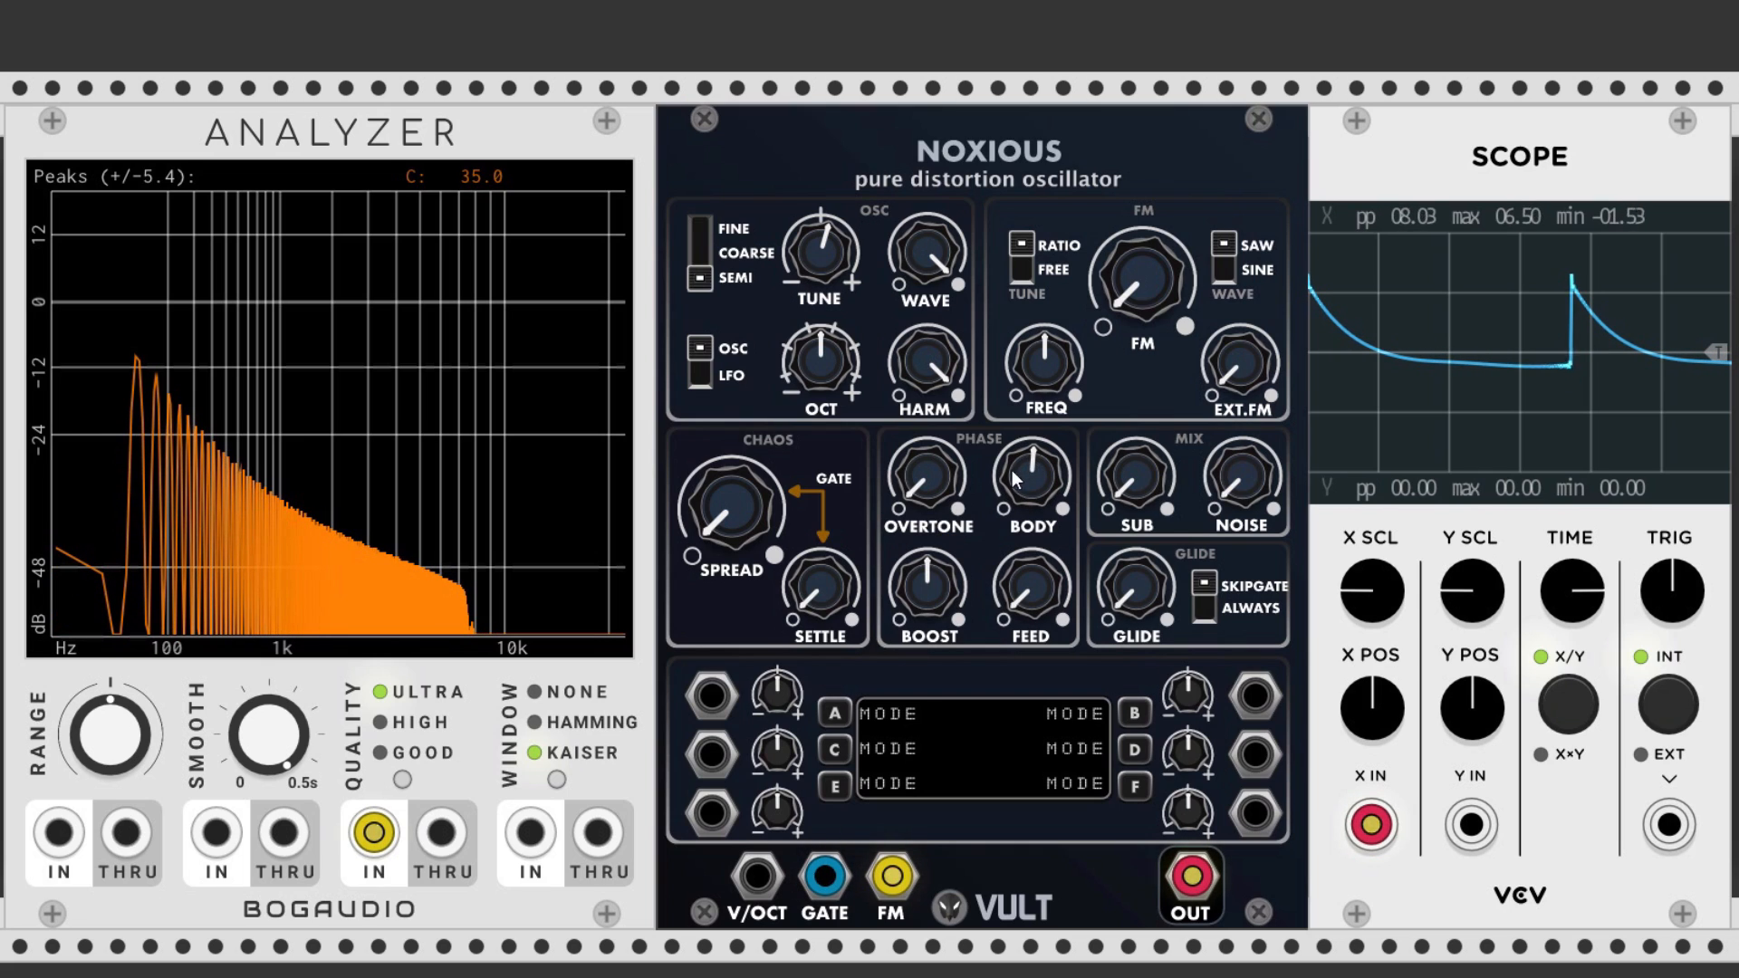
pyautogui.moveTo(927, 588)
pyautogui.mouseDown()
pyautogui.moveTo(928, 630)
pyautogui.moveTo(932, 585)
pyautogui.mouseUp()
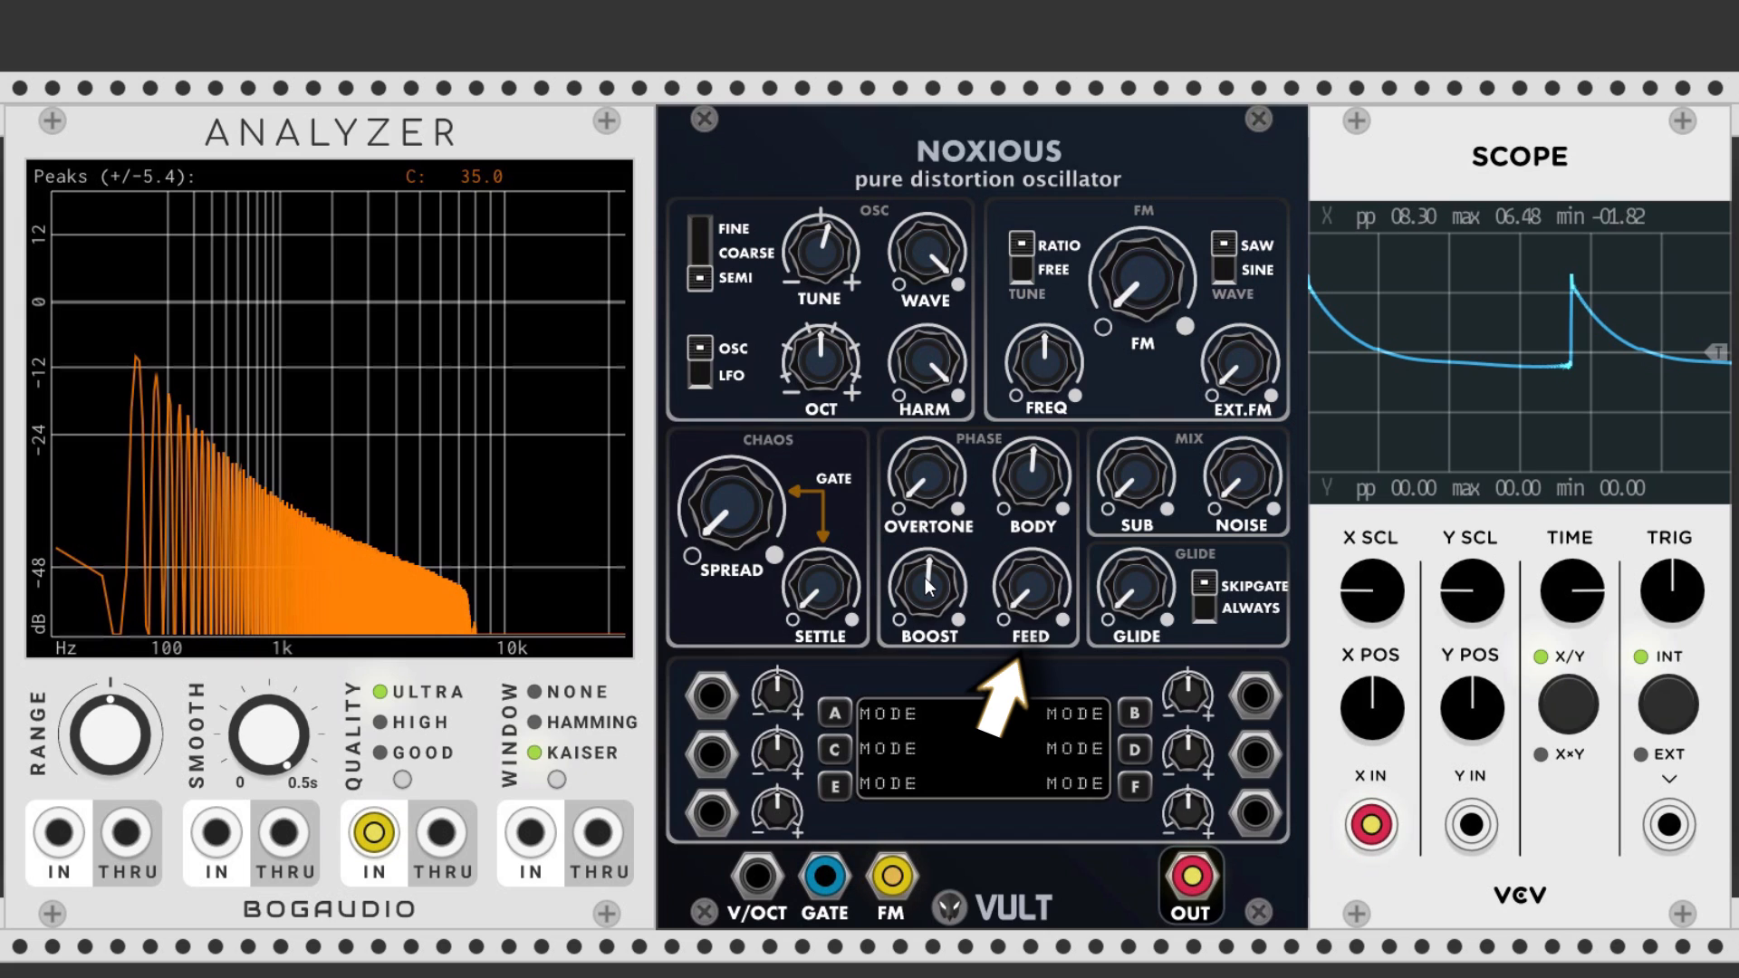
pyautogui.moveTo(1030, 589)
pyautogui.mouseDown()
pyautogui.moveTo(1031, 480)
pyautogui.moveTo(1031, 589)
pyautogui.mouseUp()
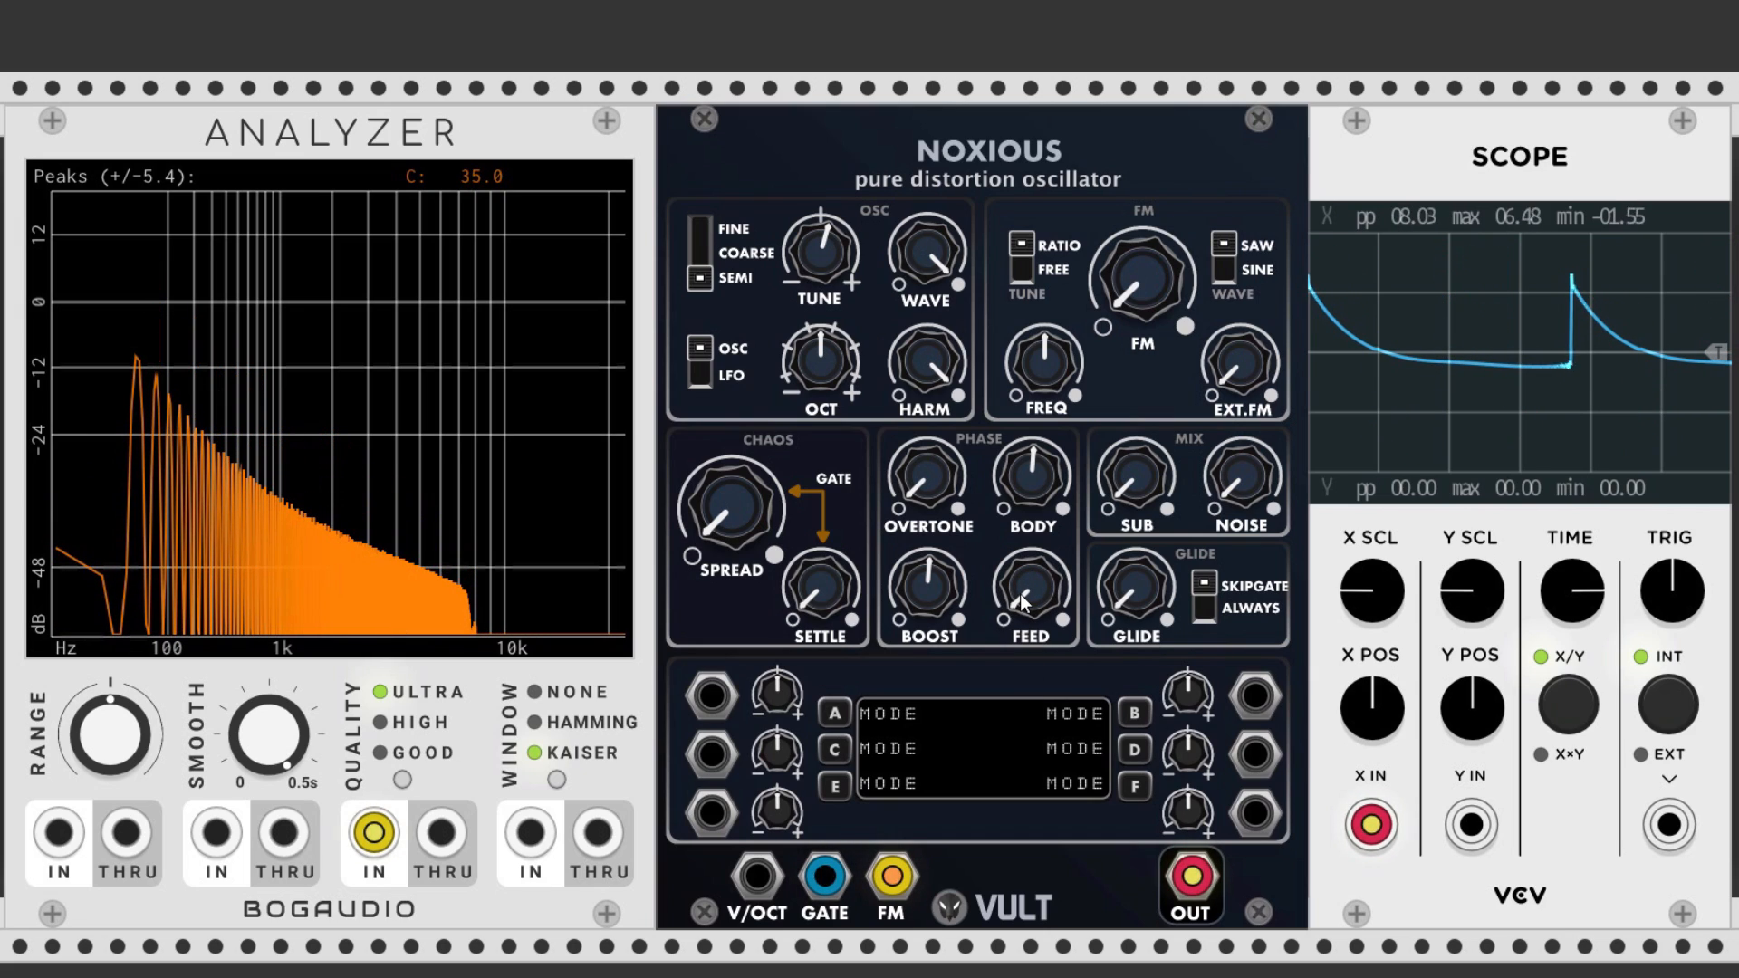
# - Switch Noxious to LFO mode at maximum octave, lower the scope's TIME, and raise OVERTONE, BOOST, FEED and BODY
pyautogui.click(702, 372)
pyautogui.moveTo(820, 361); pyautogui.dragTo(819, 335)
pyautogui.moveTo(1571, 591); pyautogui.dragTo(1572, 648)
pyautogui.moveTo(927, 475); pyautogui.dragTo(926, 426)
pyautogui.moveTo(937, 585); pyautogui.dragTo(938, 557)
pyautogui.moveTo(1031, 587); pyautogui.dragTo(1031, 552)
pyautogui.moveTo(1024, 491); pyautogui.dragTo(1024, 458)
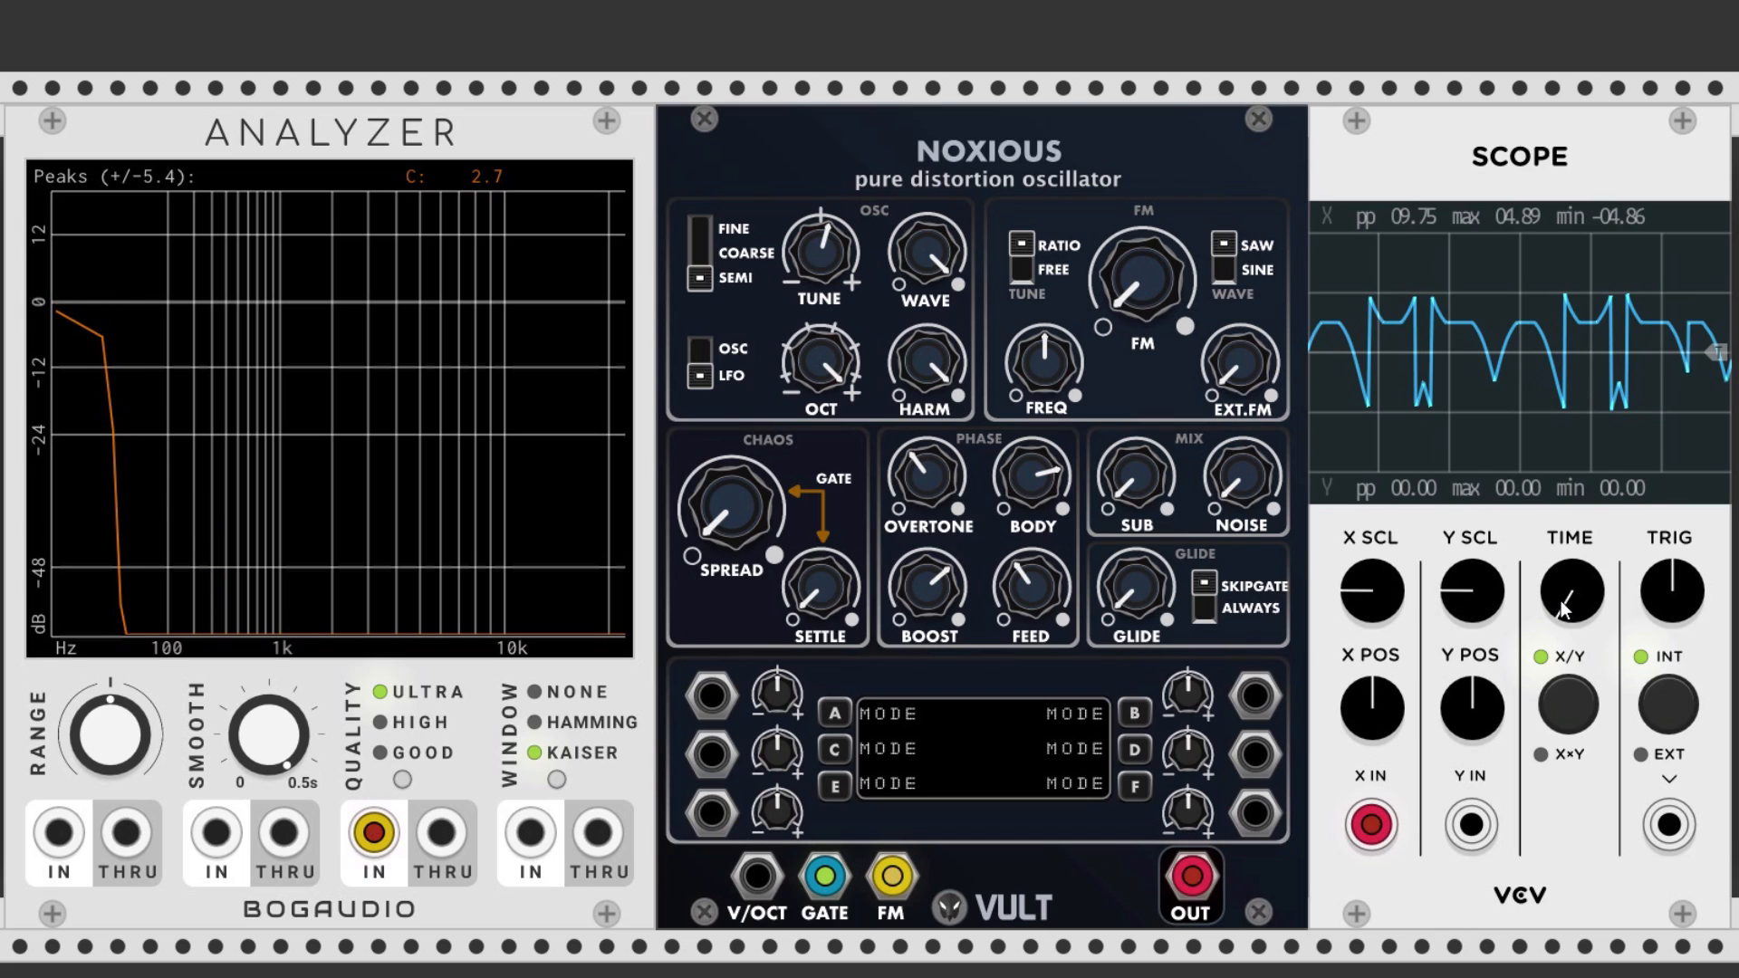
# - Restore the scope's faster TIME setting and initialize the Noxious module
pyautogui.moveTo(1567, 607); pyautogui.dragTo(1567, 543)
pyautogui.rightClick(1092, 214)
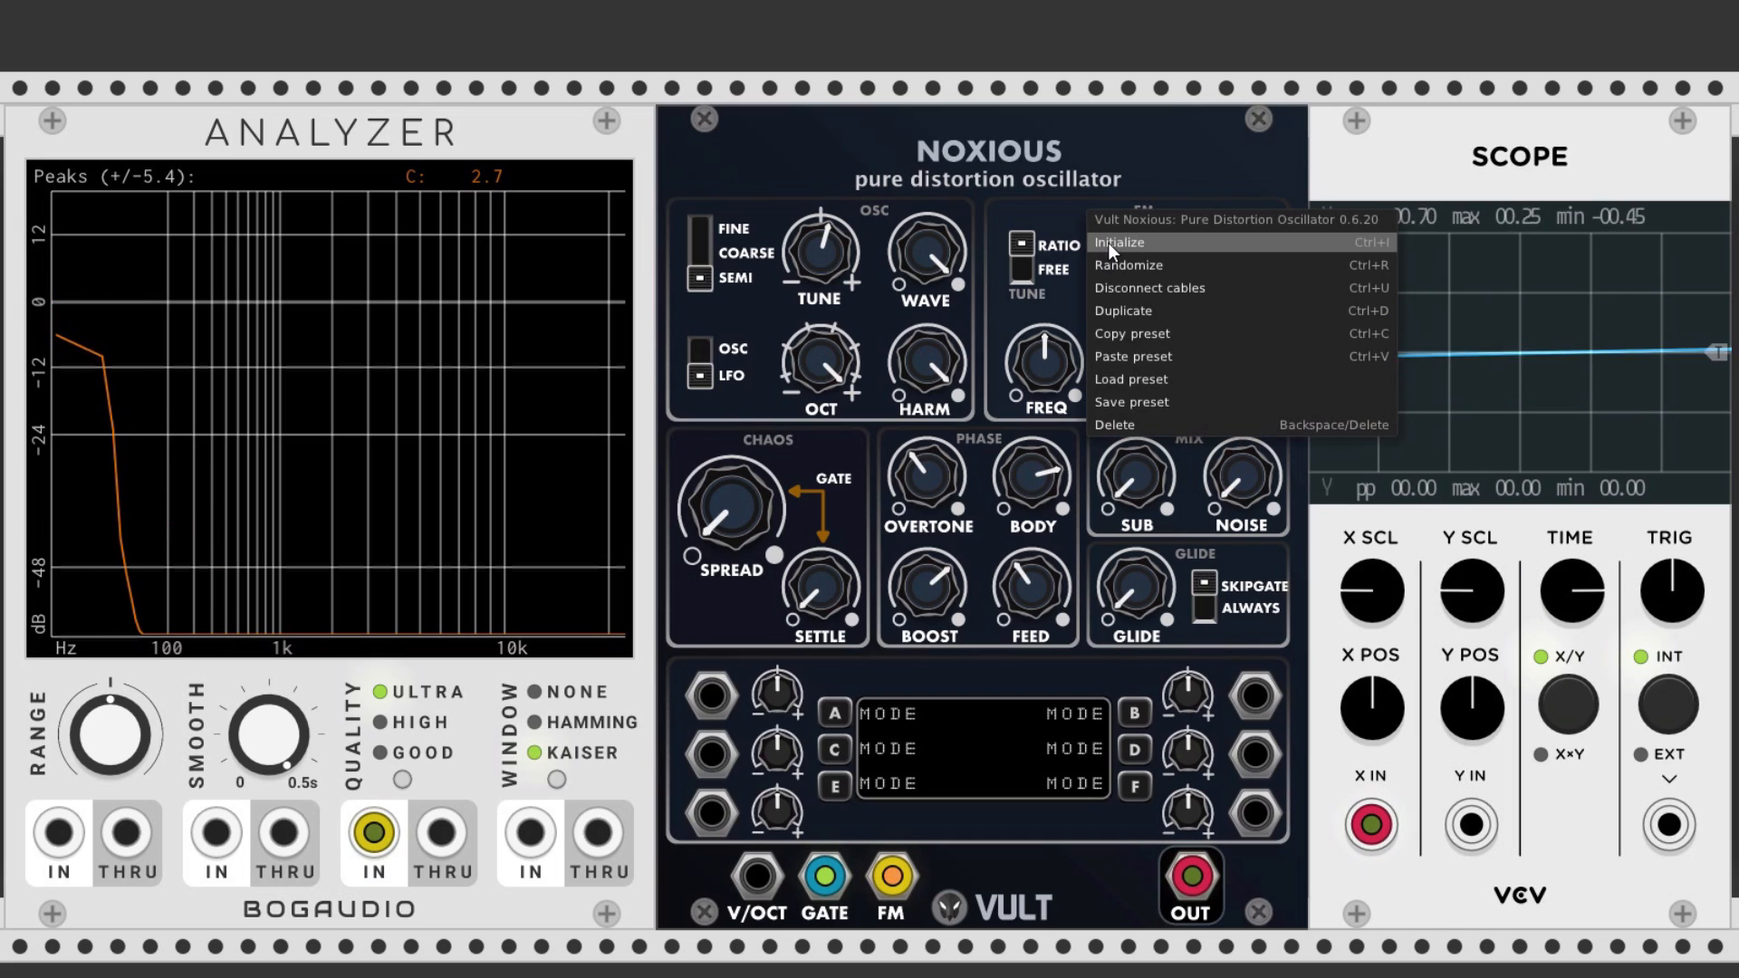
pyautogui.click(1109, 243)
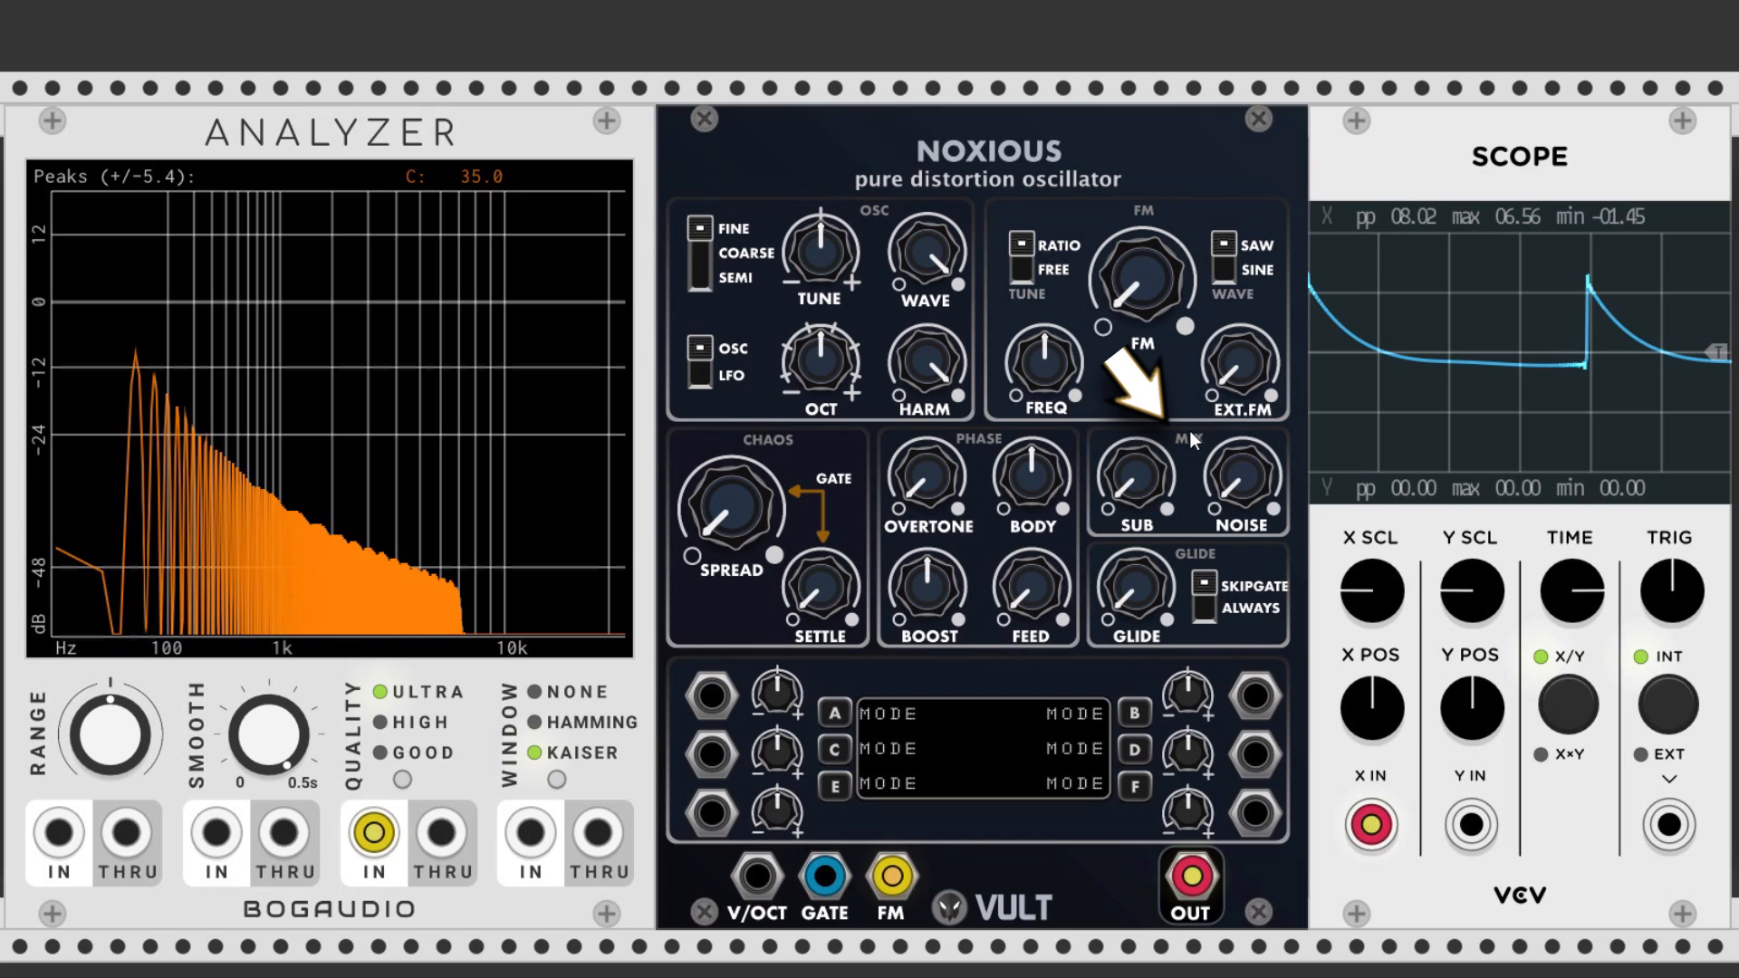
# - Try the SUB and NOISE levels in the MIX section and return both to minimum
pyautogui.moveTo(1112, 489); pyautogui.dragTo(1113, 425)
pyautogui.moveTo(1241, 477)
pyautogui.mouseDown()
pyautogui.moveTo(1241, 443)
pyautogui.moveTo(1241, 496)
pyautogui.moveTo(1155, 523)
pyautogui.moveTo(1155, 555)
pyautogui.mouseUp()
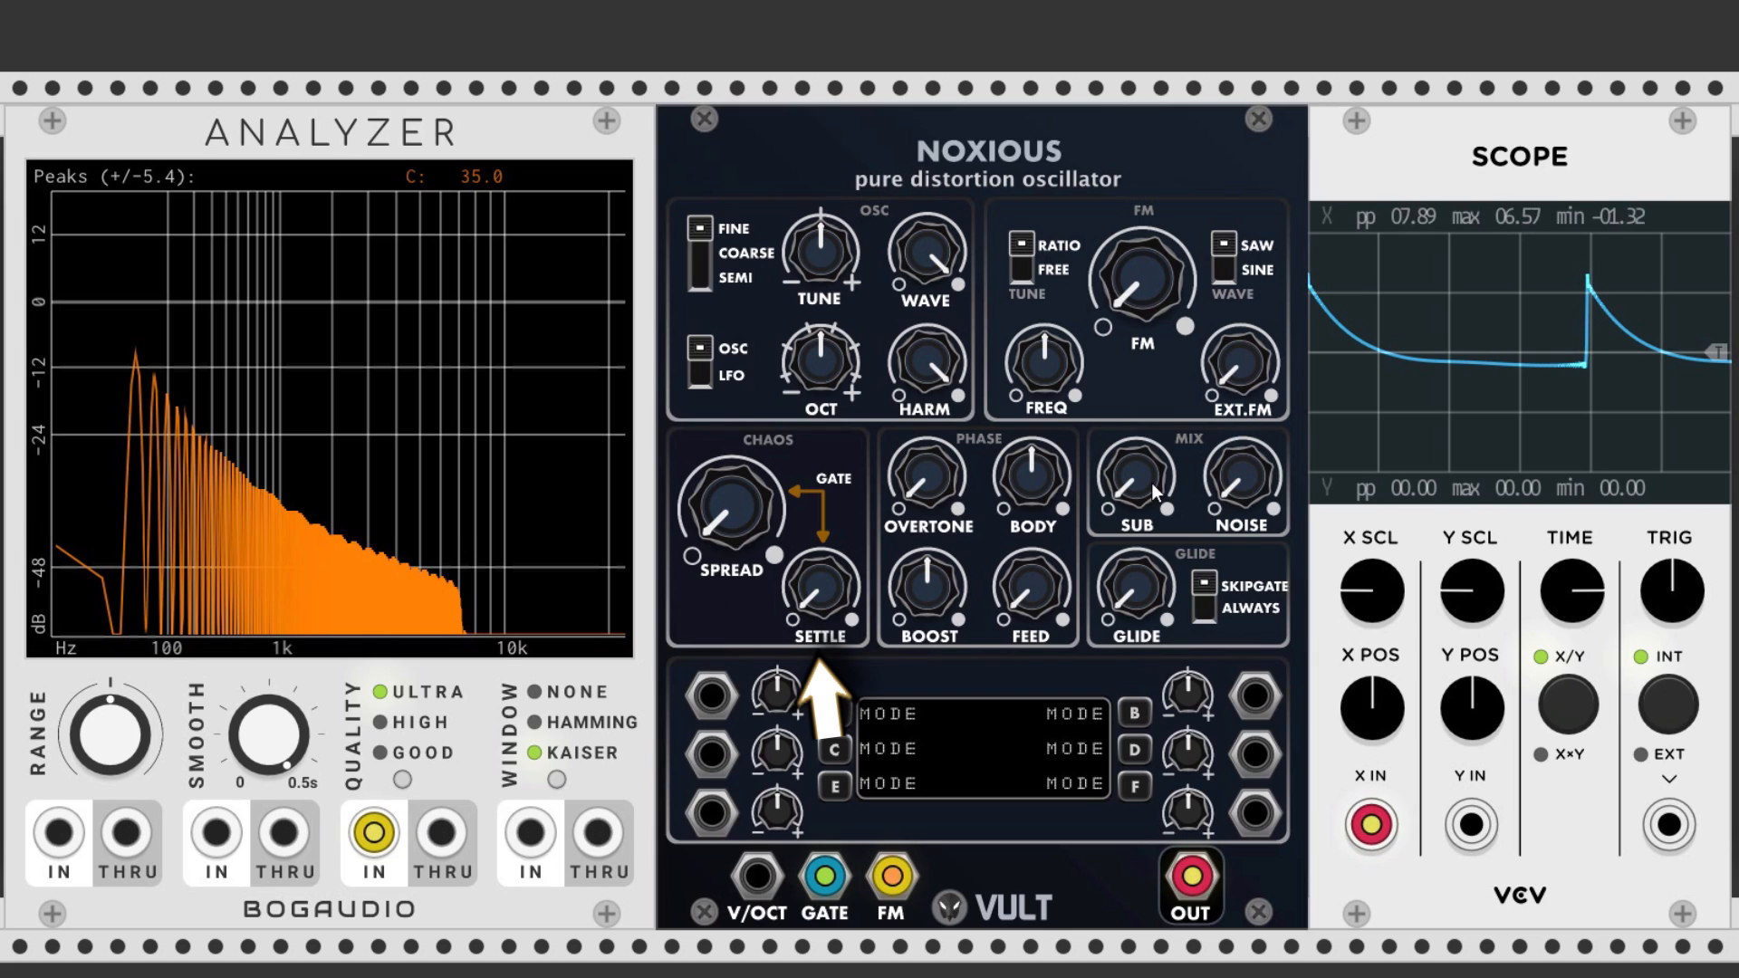
# - Try the CHAOS section by raising SPREAD and SETTLE, then reset both controls
pyautogui.moveTo(730, 513); pyautogui.dragTo(730, 471)
pyautogui.moveTo(810, 596); pyautogui.dragTo(730, 471)
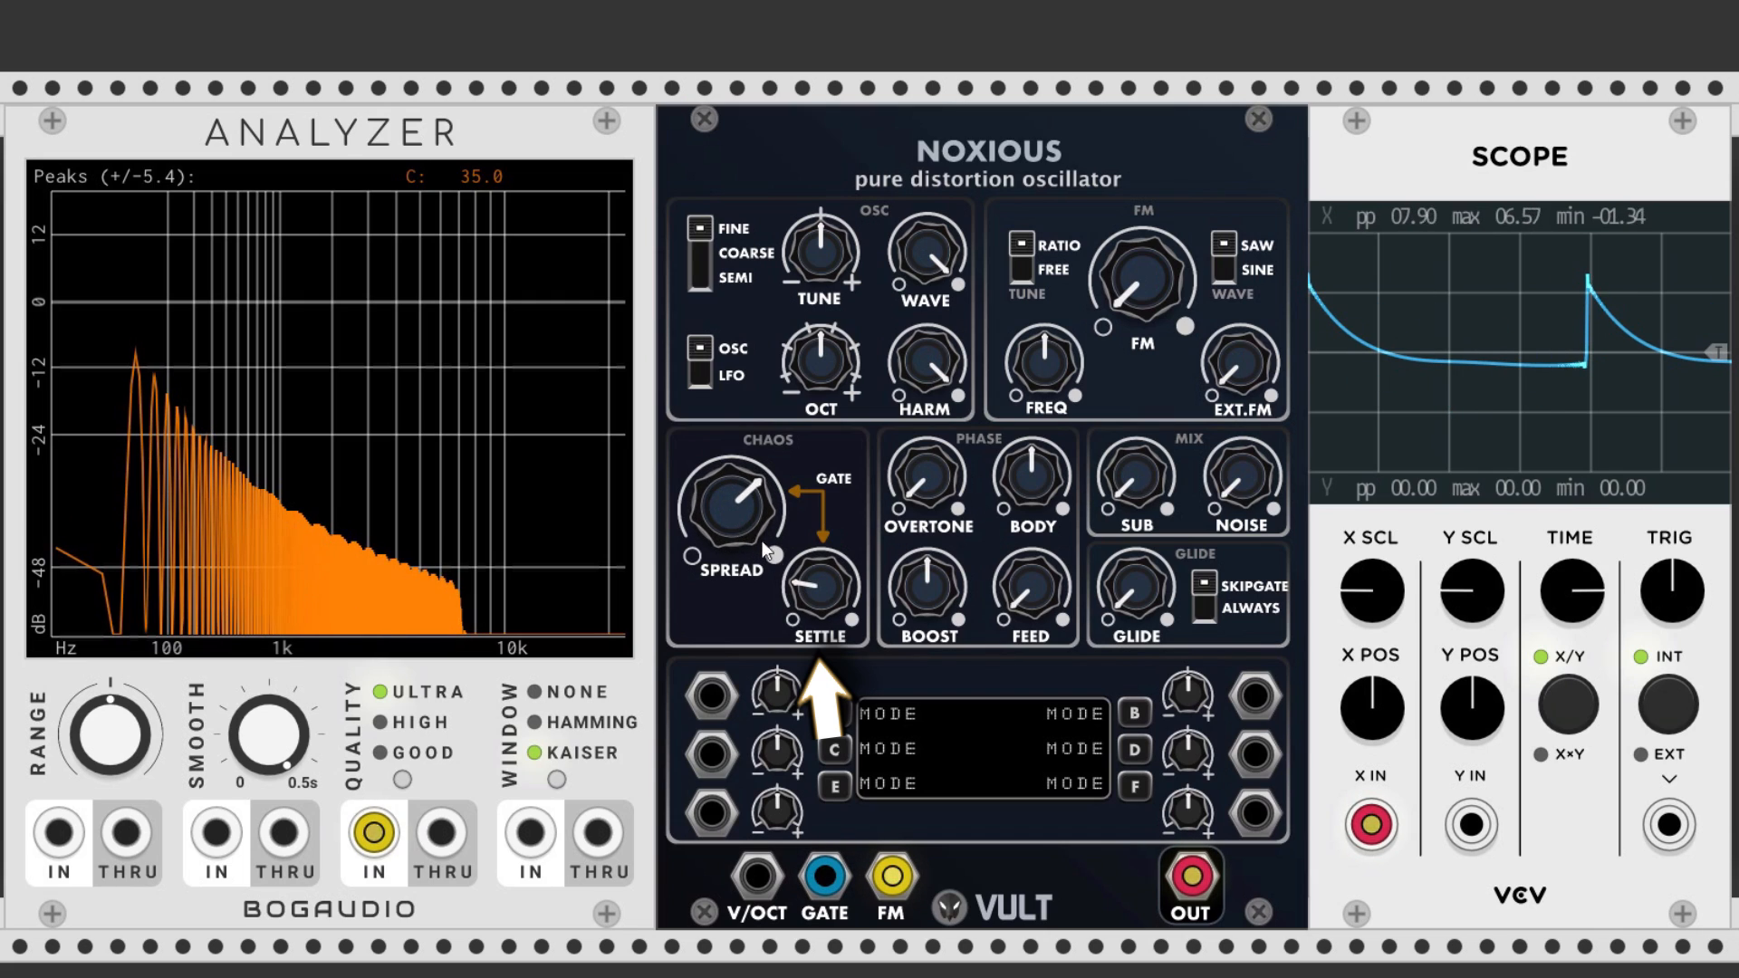
pyautogui.moveTo(819, 587); pyautogui.dragTo(820, 534)
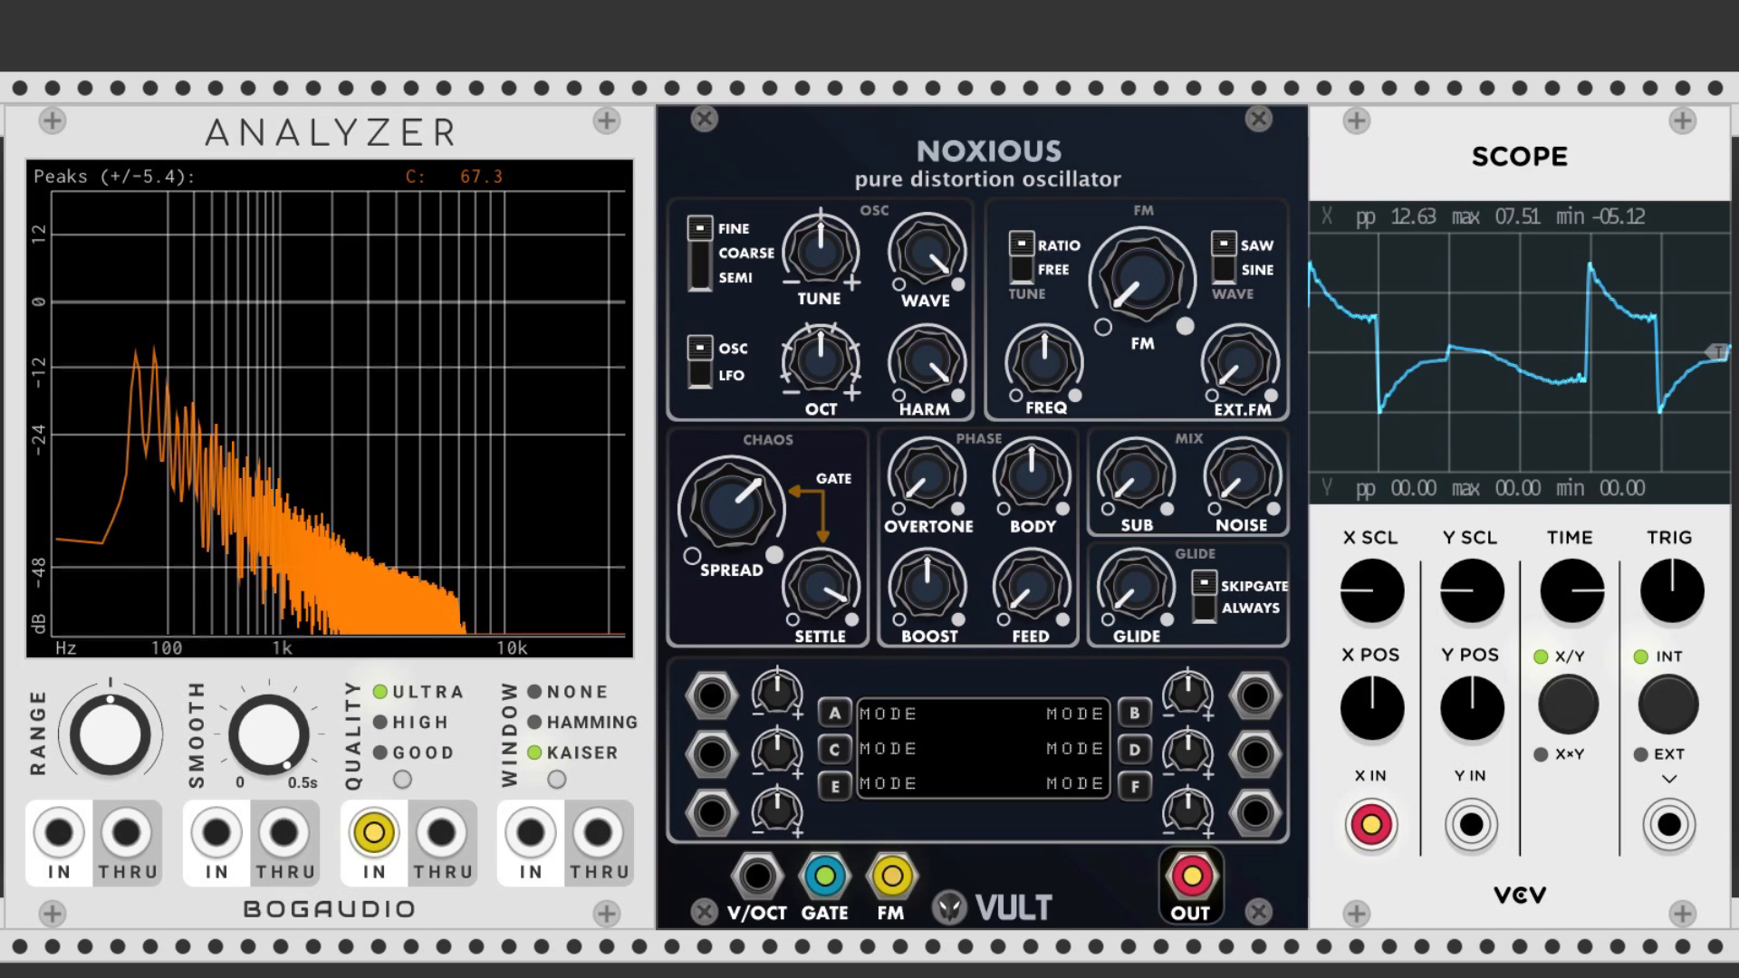
pyautogui.doubleClick(822, 600)
pyautogui.doubleClick(747, 516)
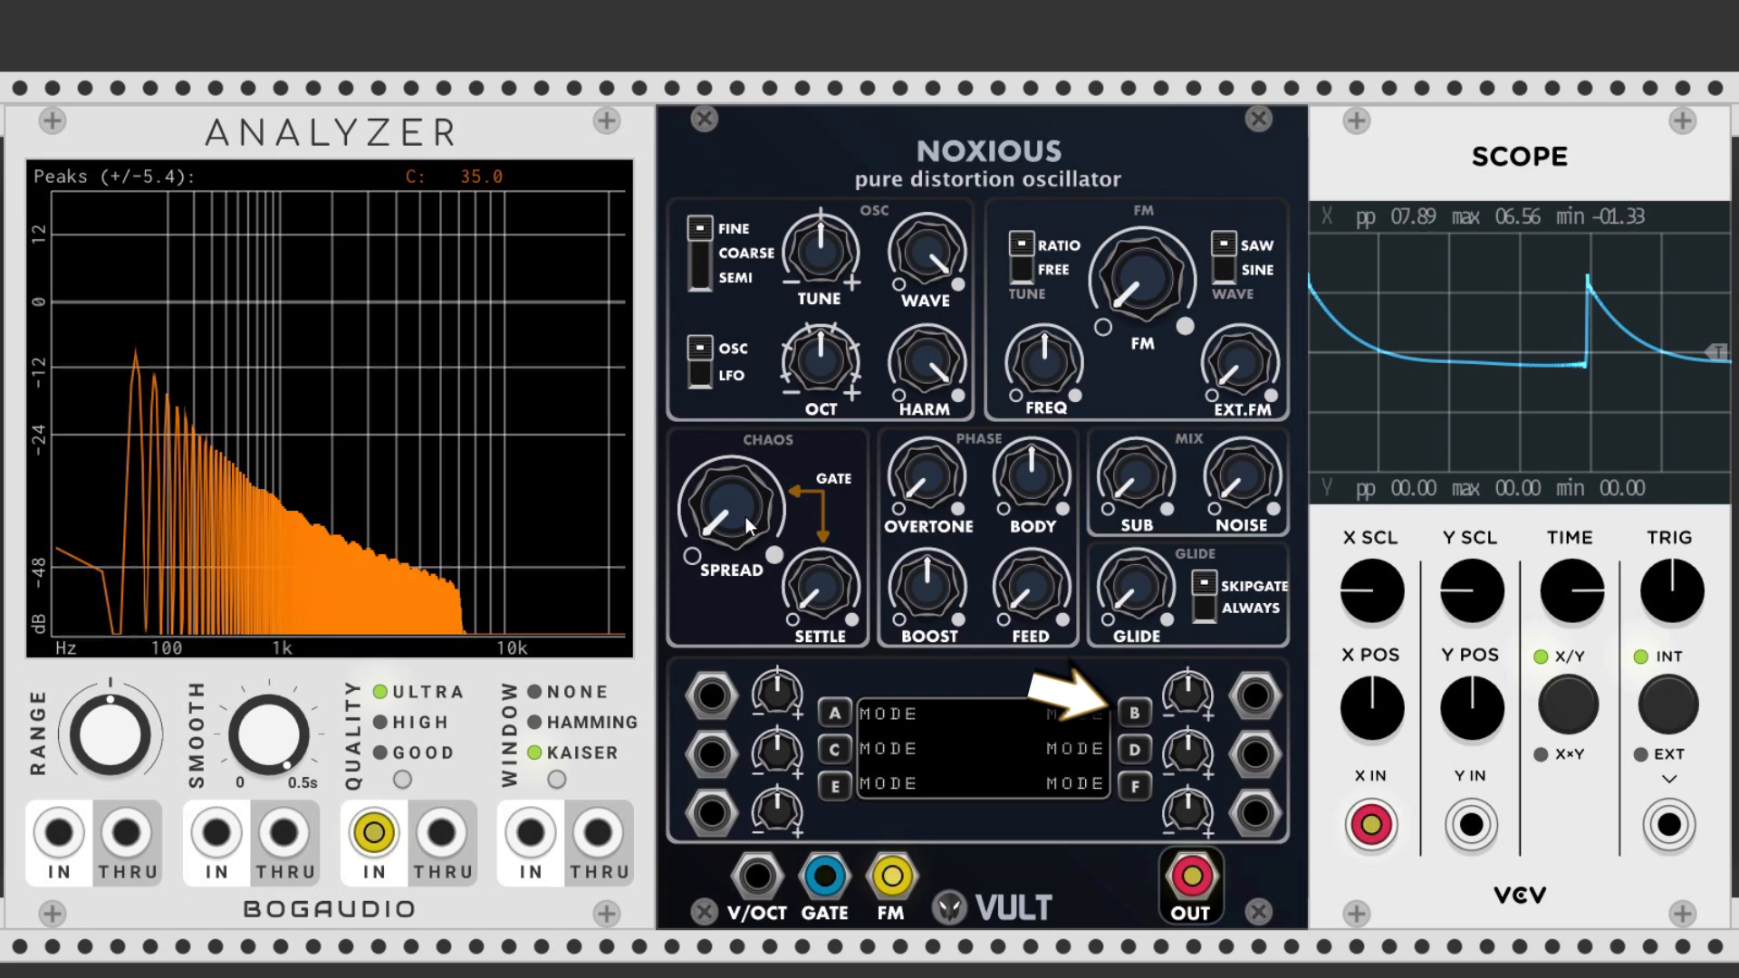
# - Assign modulation slot B to the FM amount, slot D to the glide mode switch, and slot F to SPREAD
pyautogui.click(1134, 717)
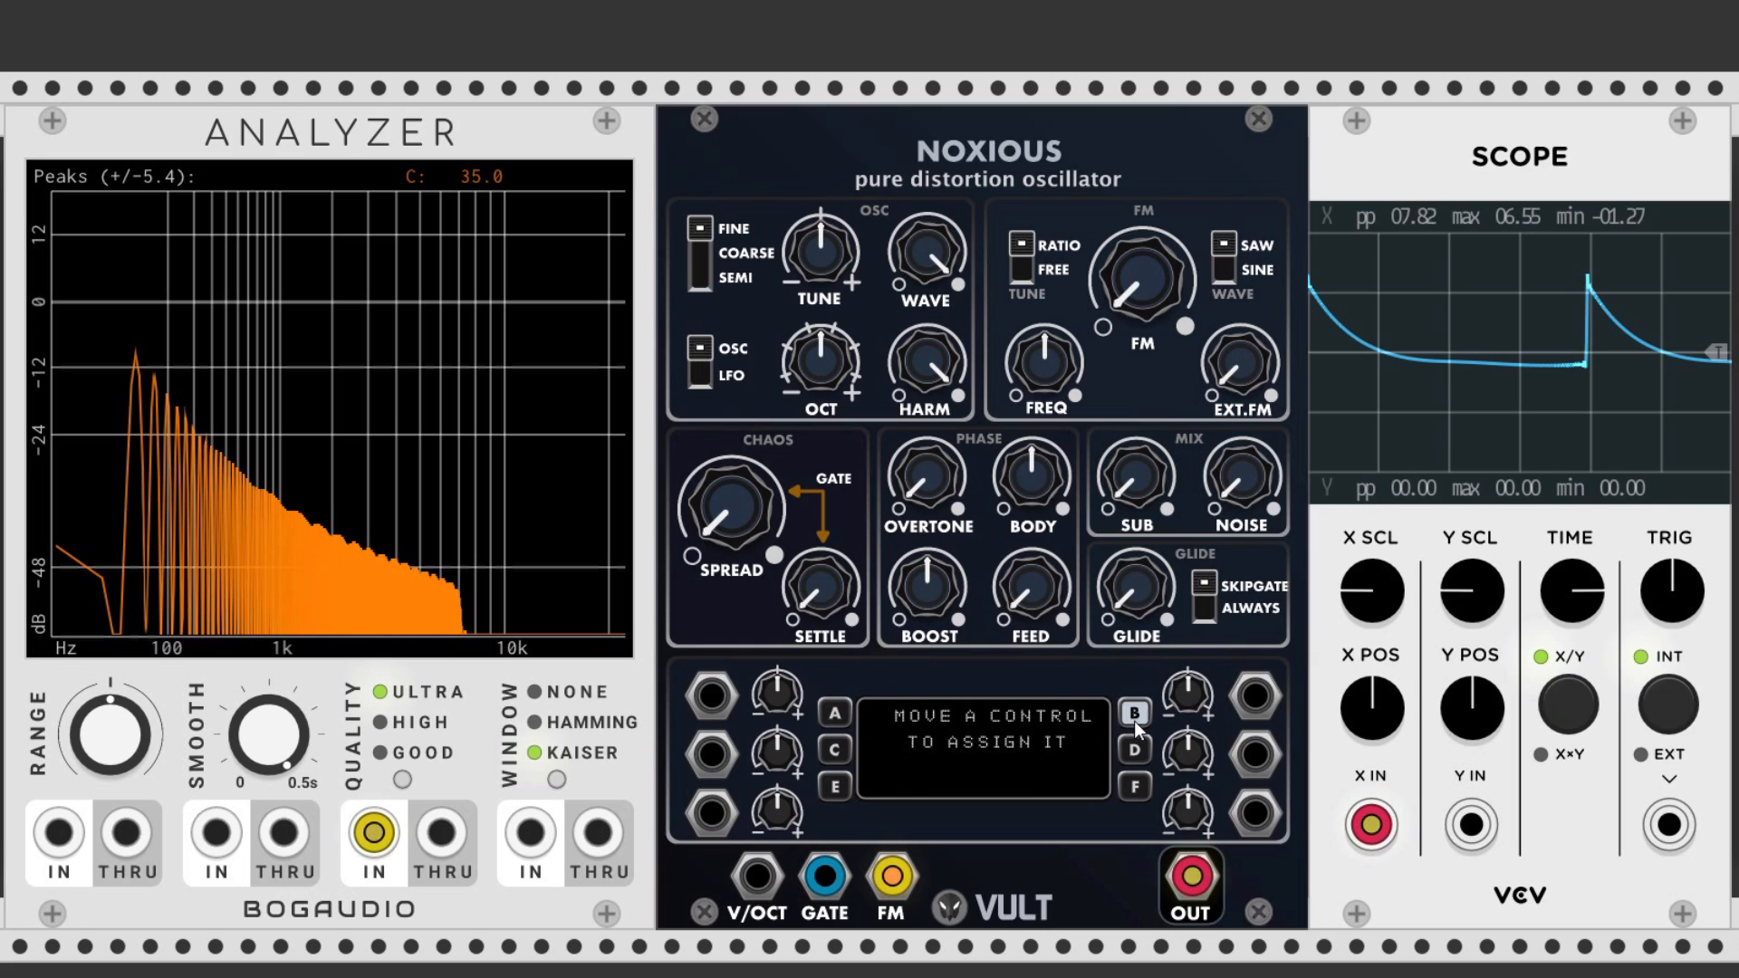
pyautogui.moveTo(1112, 303); pyautogui.dragTo(1113, 263)
pyautogui.click(1136, 750)
pyautogui.click(1201, 595)
pyautogui.click(1133, 786)
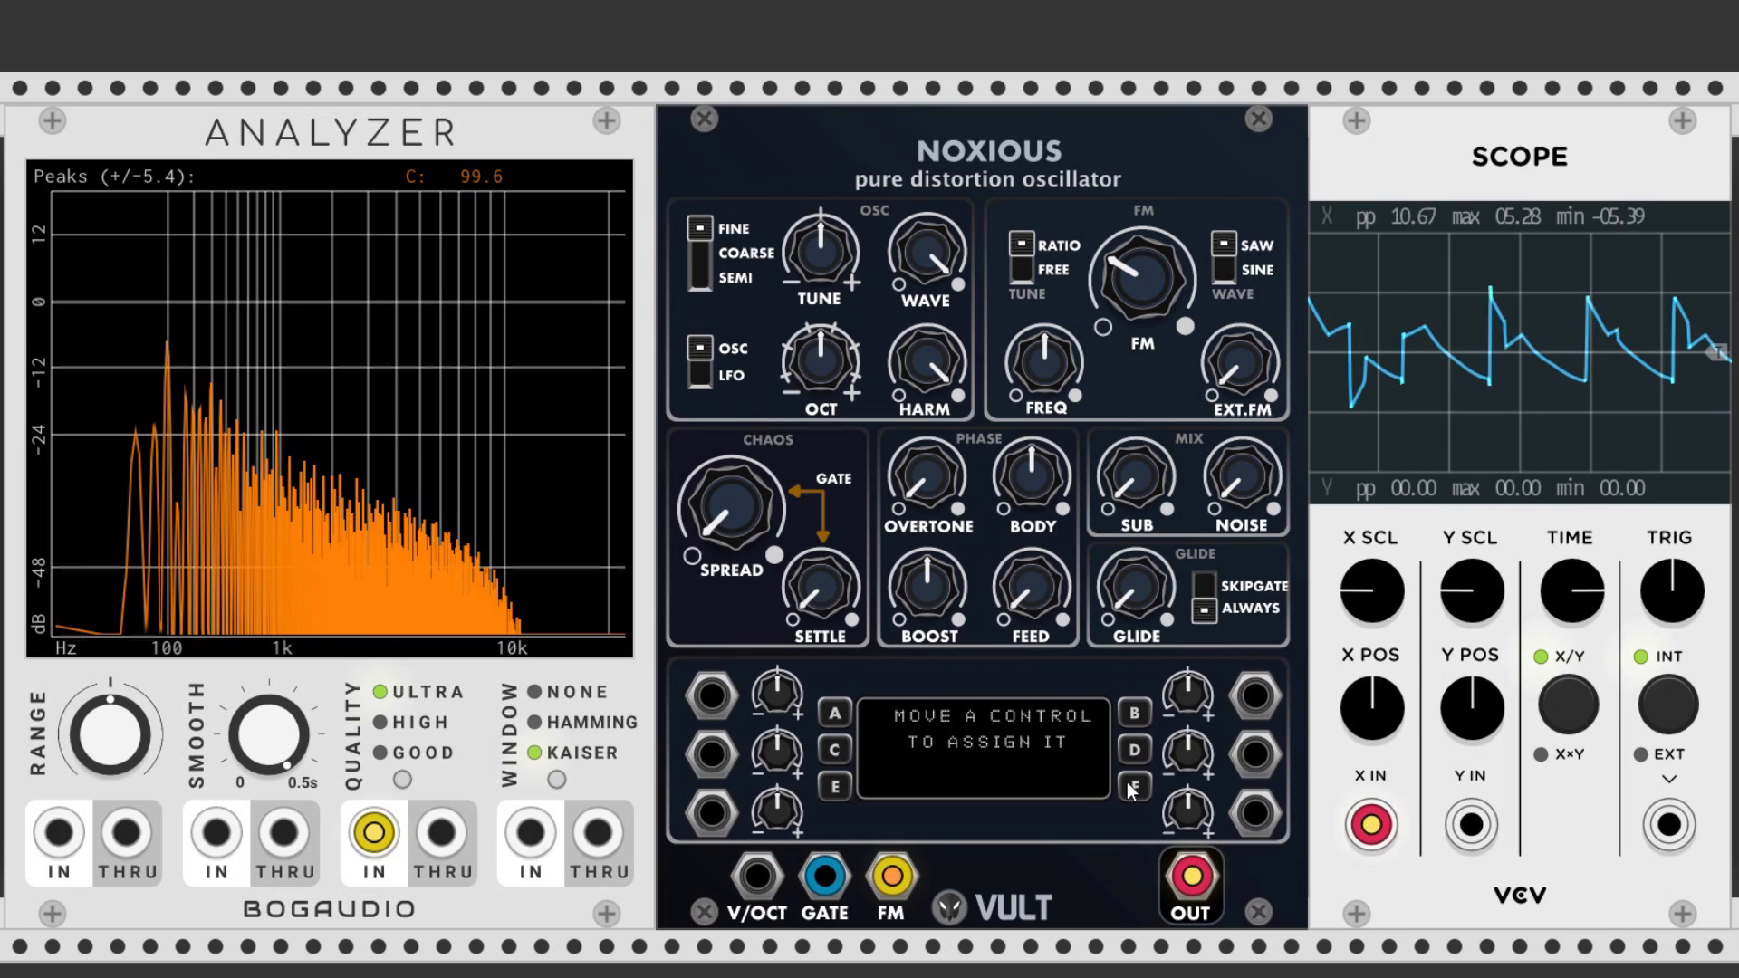
pyautogui.moveTo(759, 522); pyautogui.dragTo(752, 518)
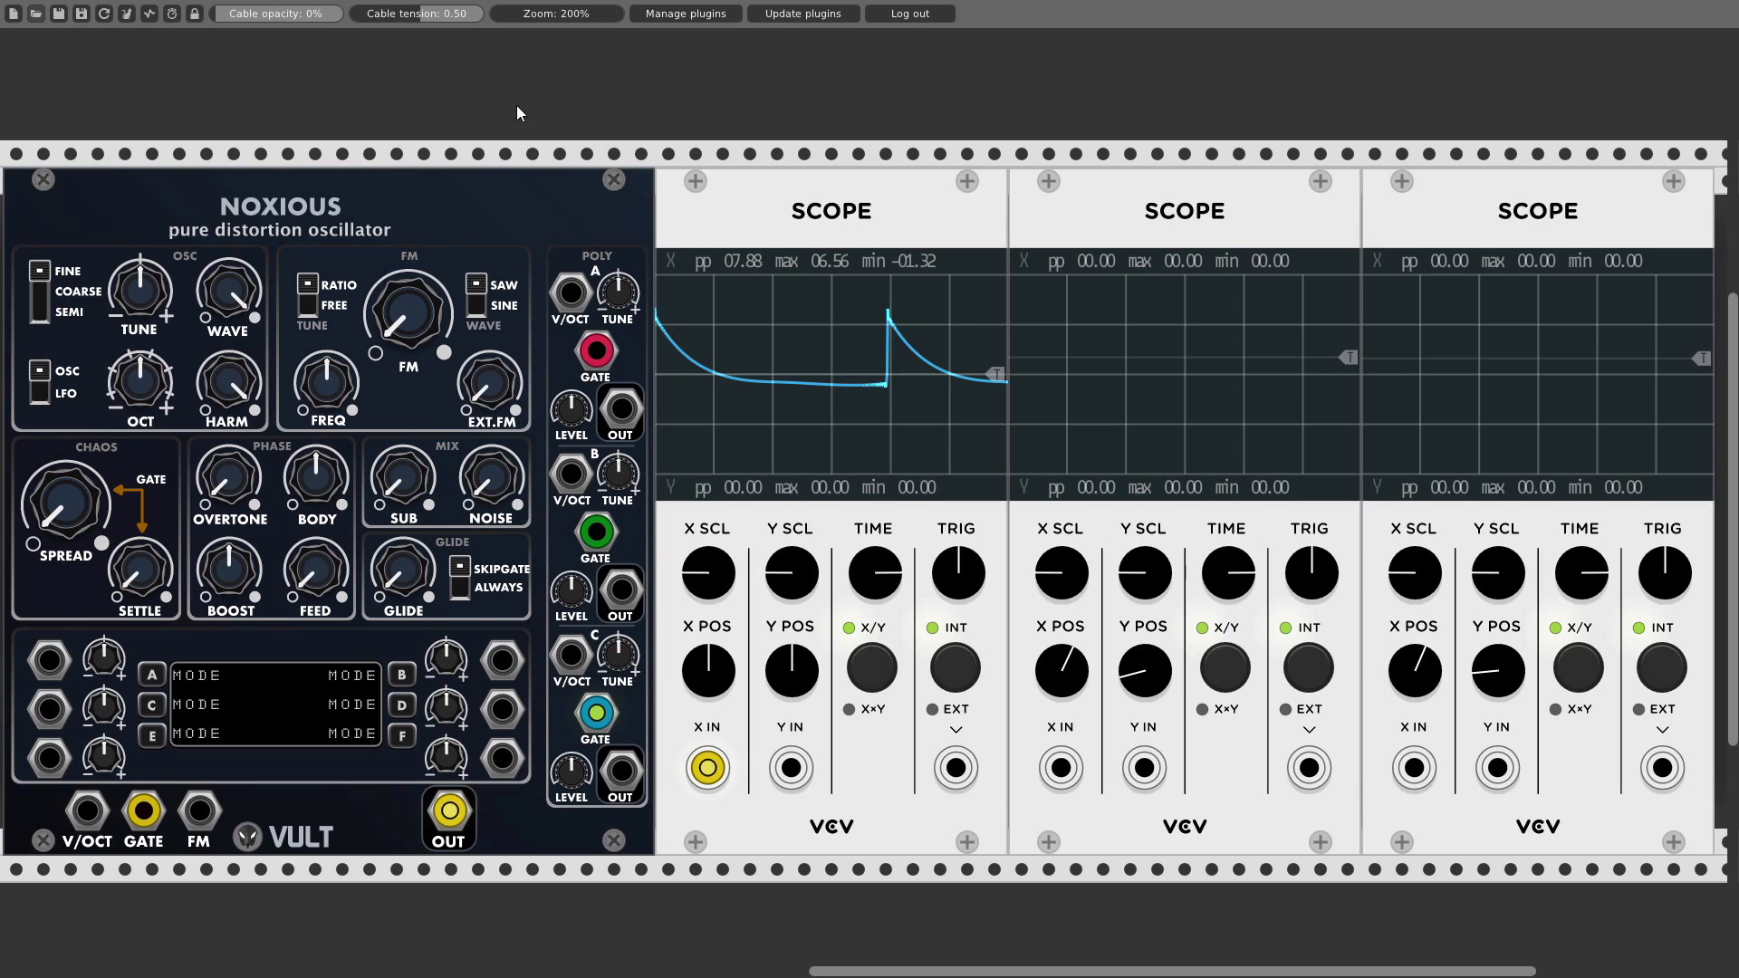
# - Patch POLY outputs A and B to the second scope's X and Y inputs, and output C to the third scope's X input
pyautogui.moveTo(622, 409); pyautogui.dragTo(1055, 767)
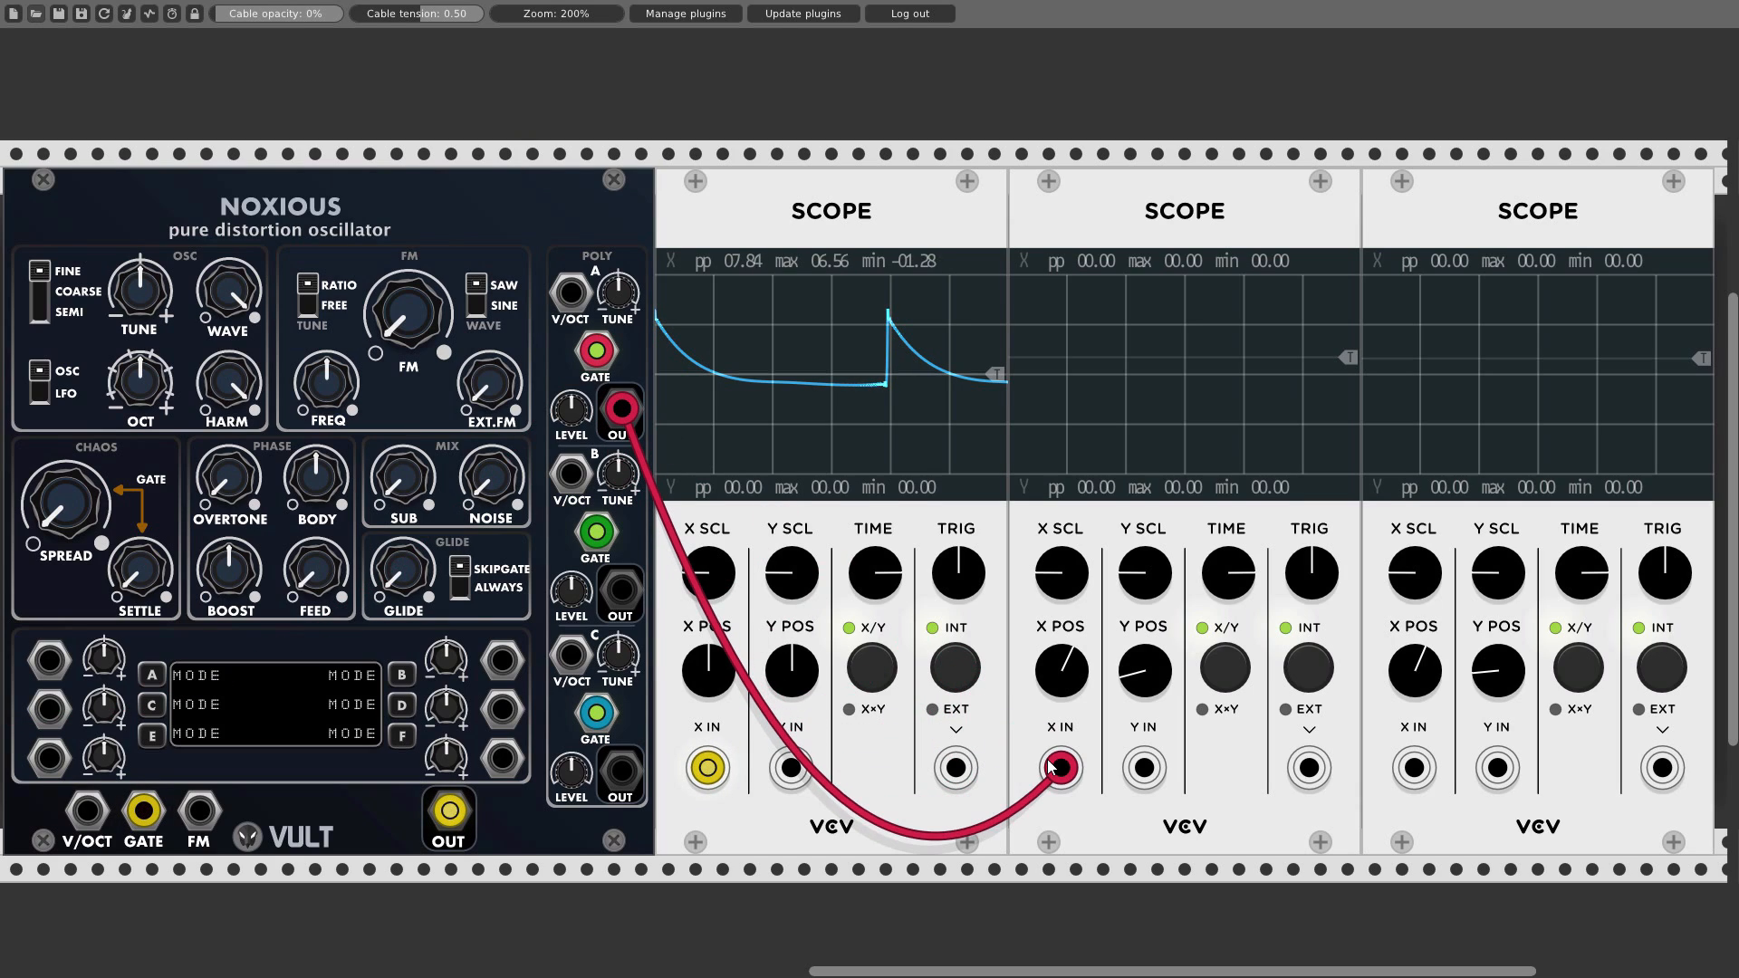
pyautogui.moveTo(621, 591)
pyautogui.mouseDown()
pyautogui.moveTo(1138, 715)
pyautogui.moveTo(1136, 772)
pyautogui.mouseUp()
pyautogui.moveTo(621, 772)
pyautogui.mouseDown()
pyautogui.moveTo(634, 829)
pyautogui.moveTo(1312, 759)
pyautogui.moveTo(1397, 779)
pyautogui.mouseUp()
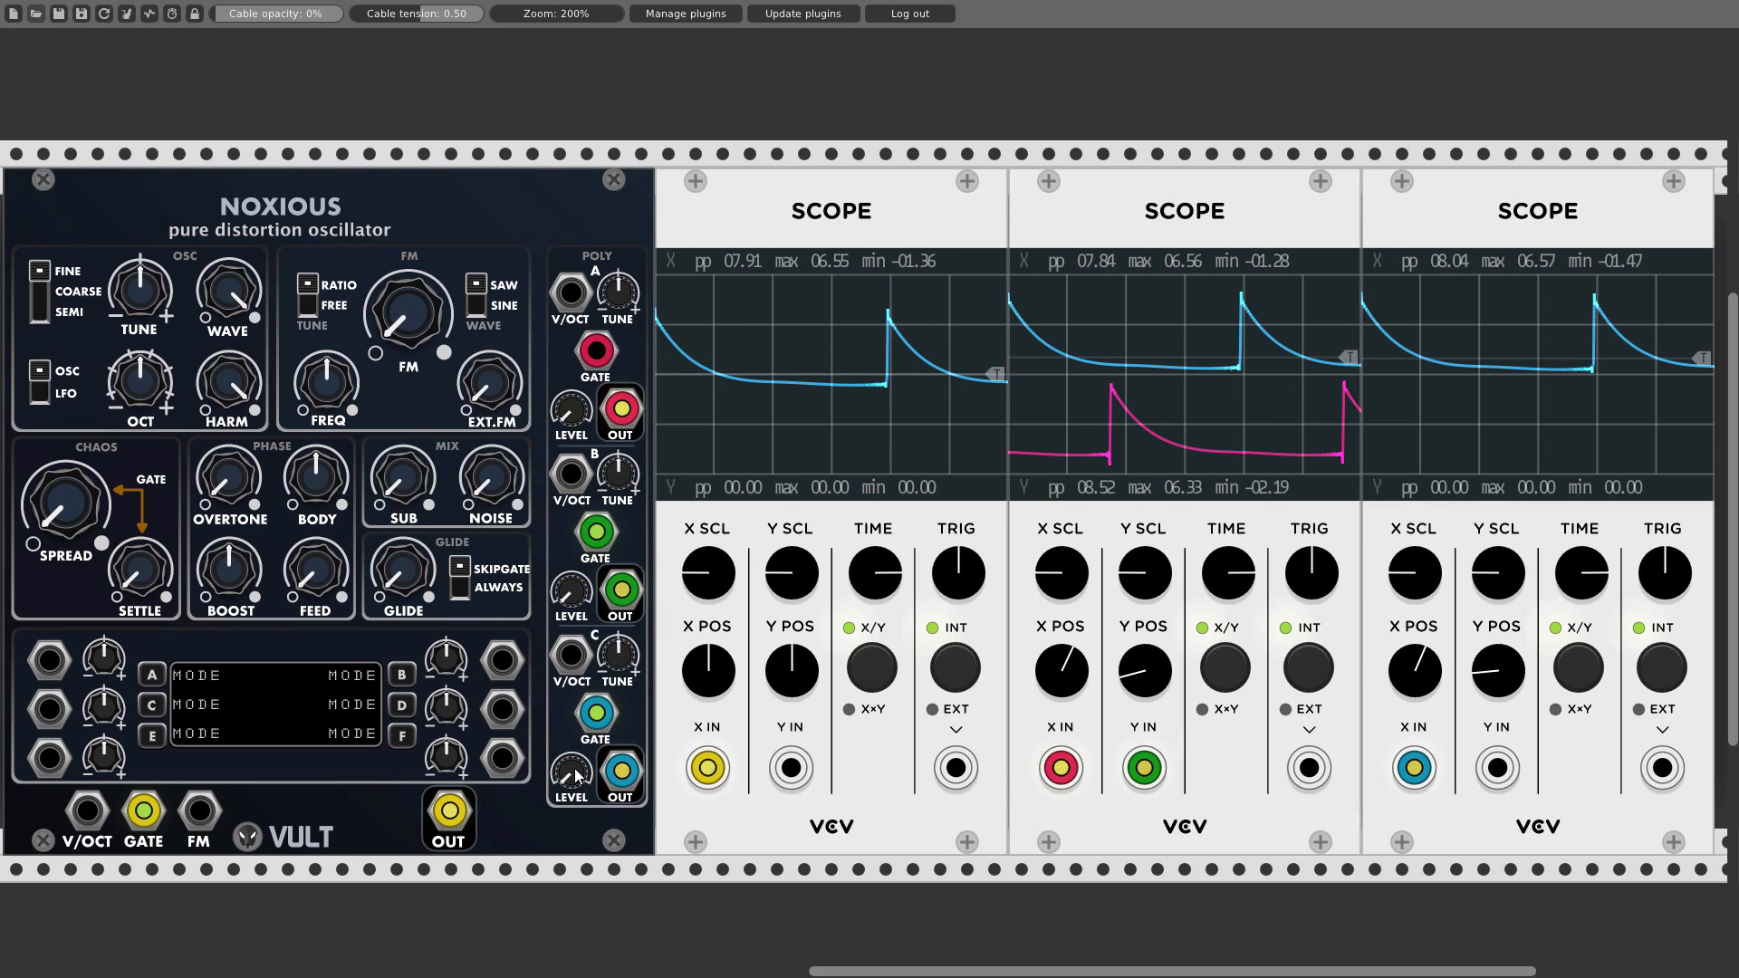
# - Raise the CHAOS SPREAD and adjust SETTLE on the Noxious with the POLY expander
pyautogui.moveTo(66, 506); pyautogui.dragTo(66, 434)
pyautogui.moveTo(138, 571)
pyautogui.mouseDown()
pyautogui.moveTo(139, 530)
pyautogui.moveTo(141, 580)
pyautogui.mouseUp()
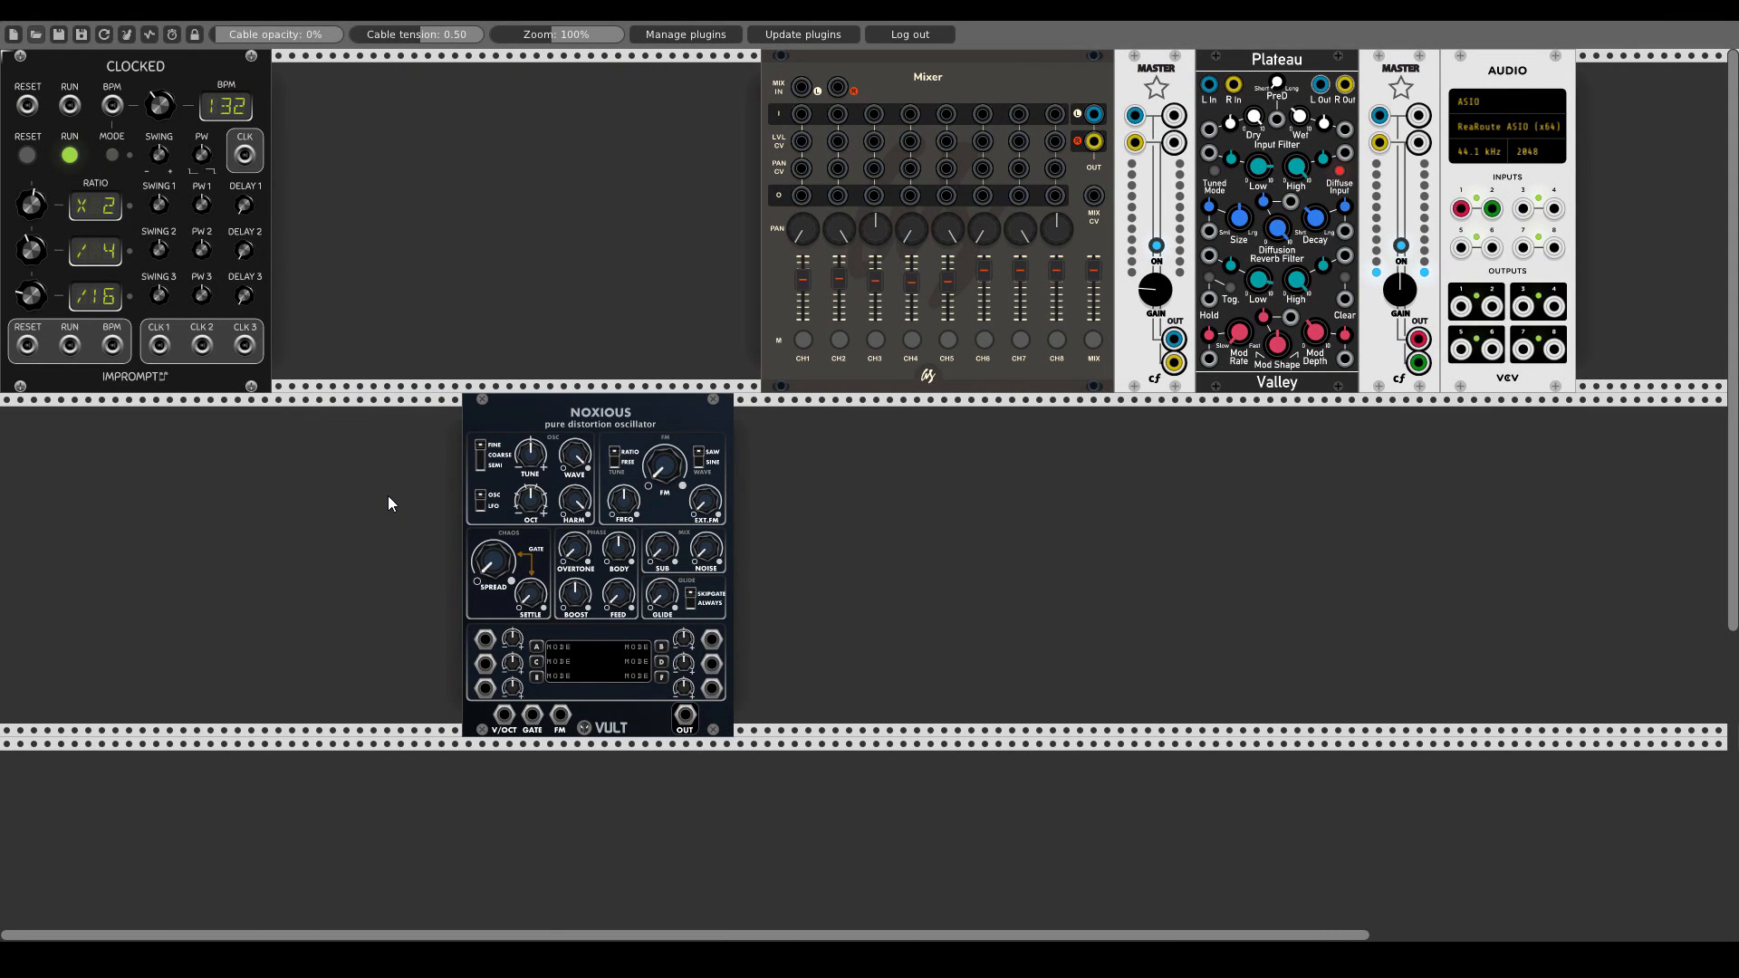
# - Search the module browser for "stages", add the Segment Generator, and place it at the start of the second row
pyautogui.rightClick(388, 503)
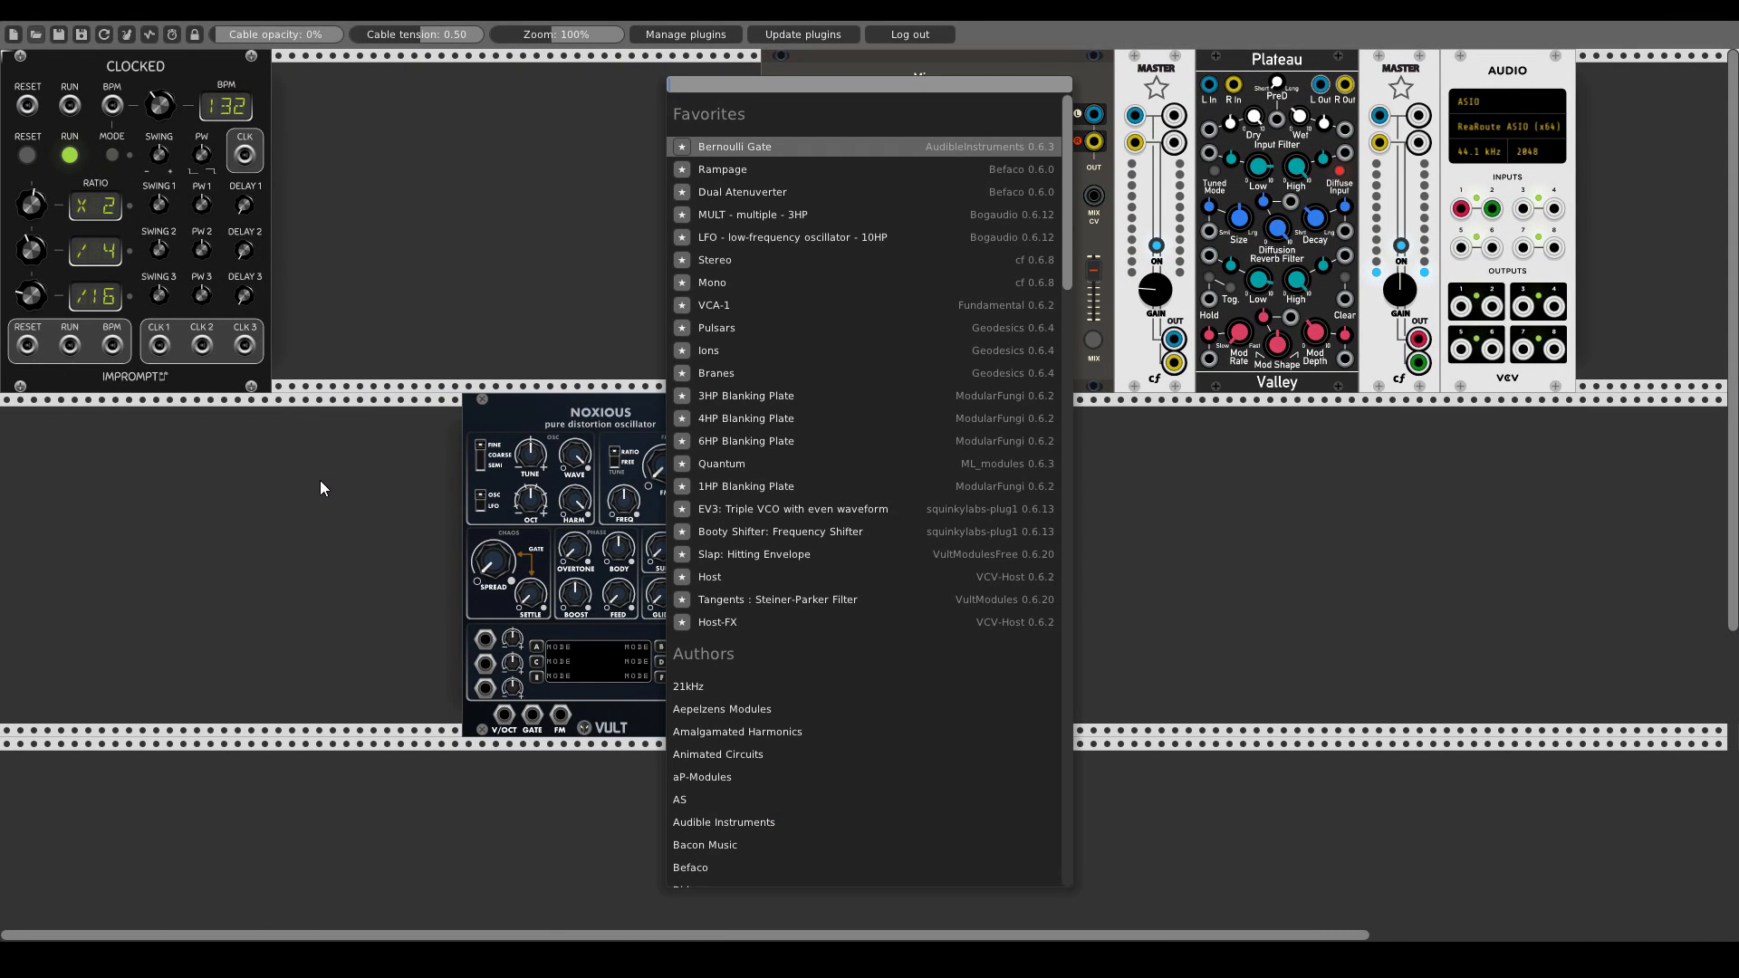
pyautogui.write('stages')
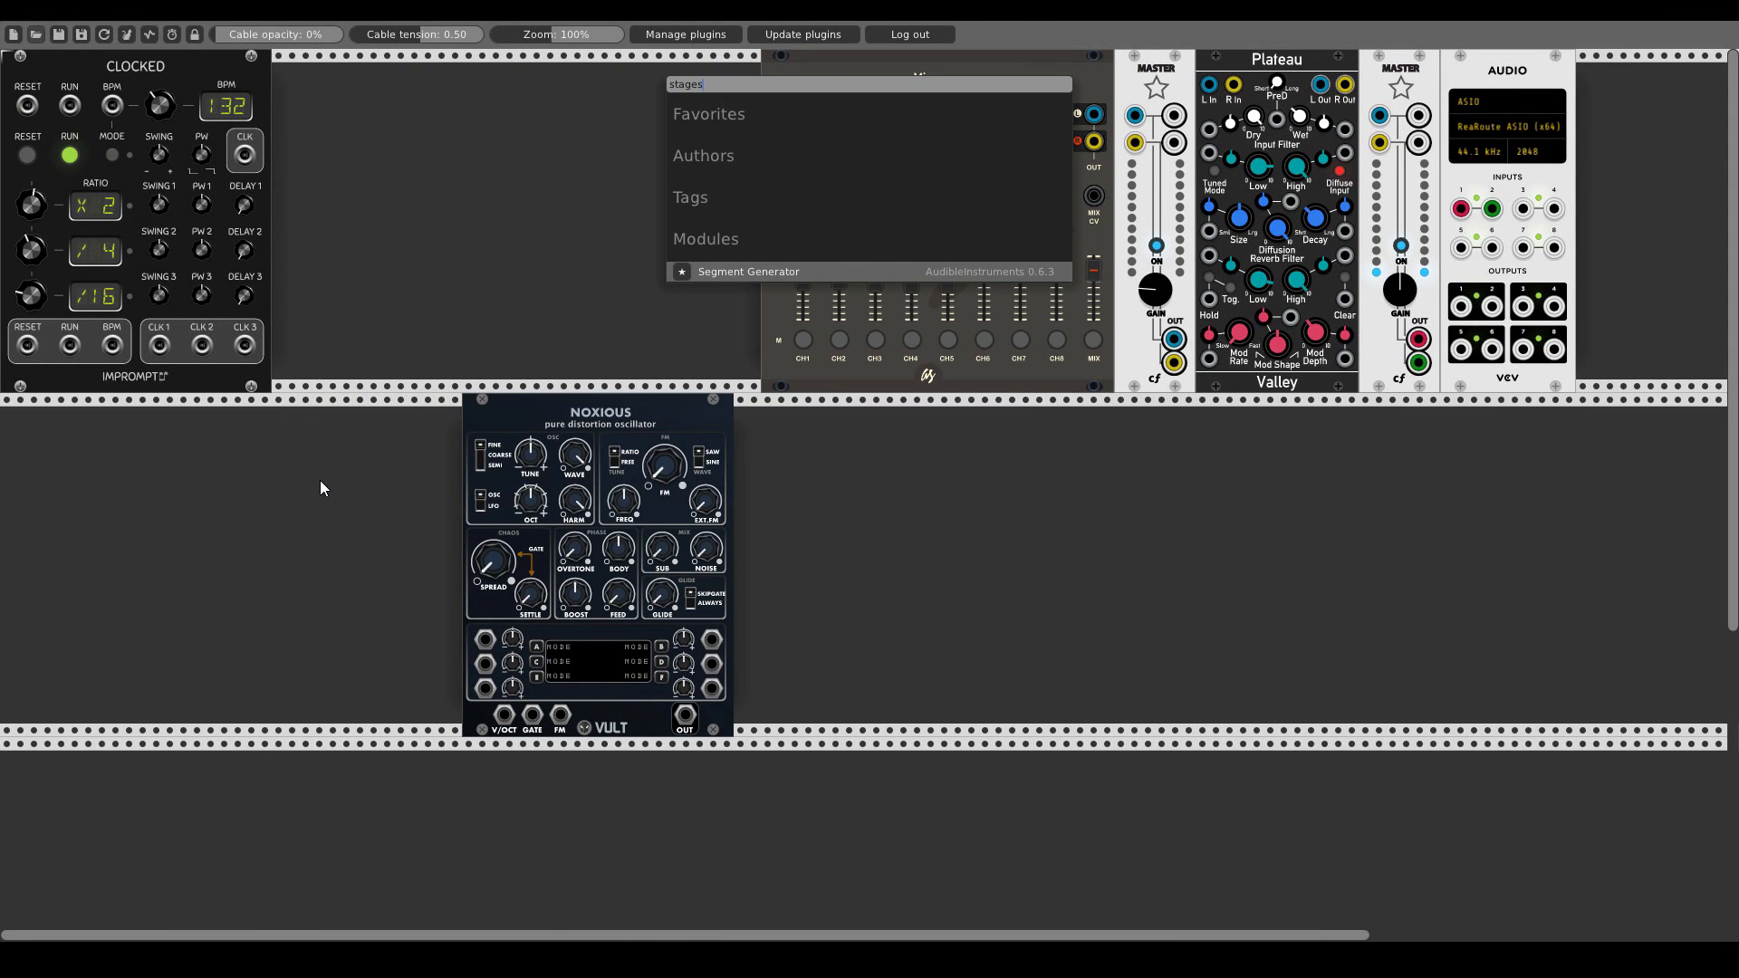
pyautogui.click(725, 270)
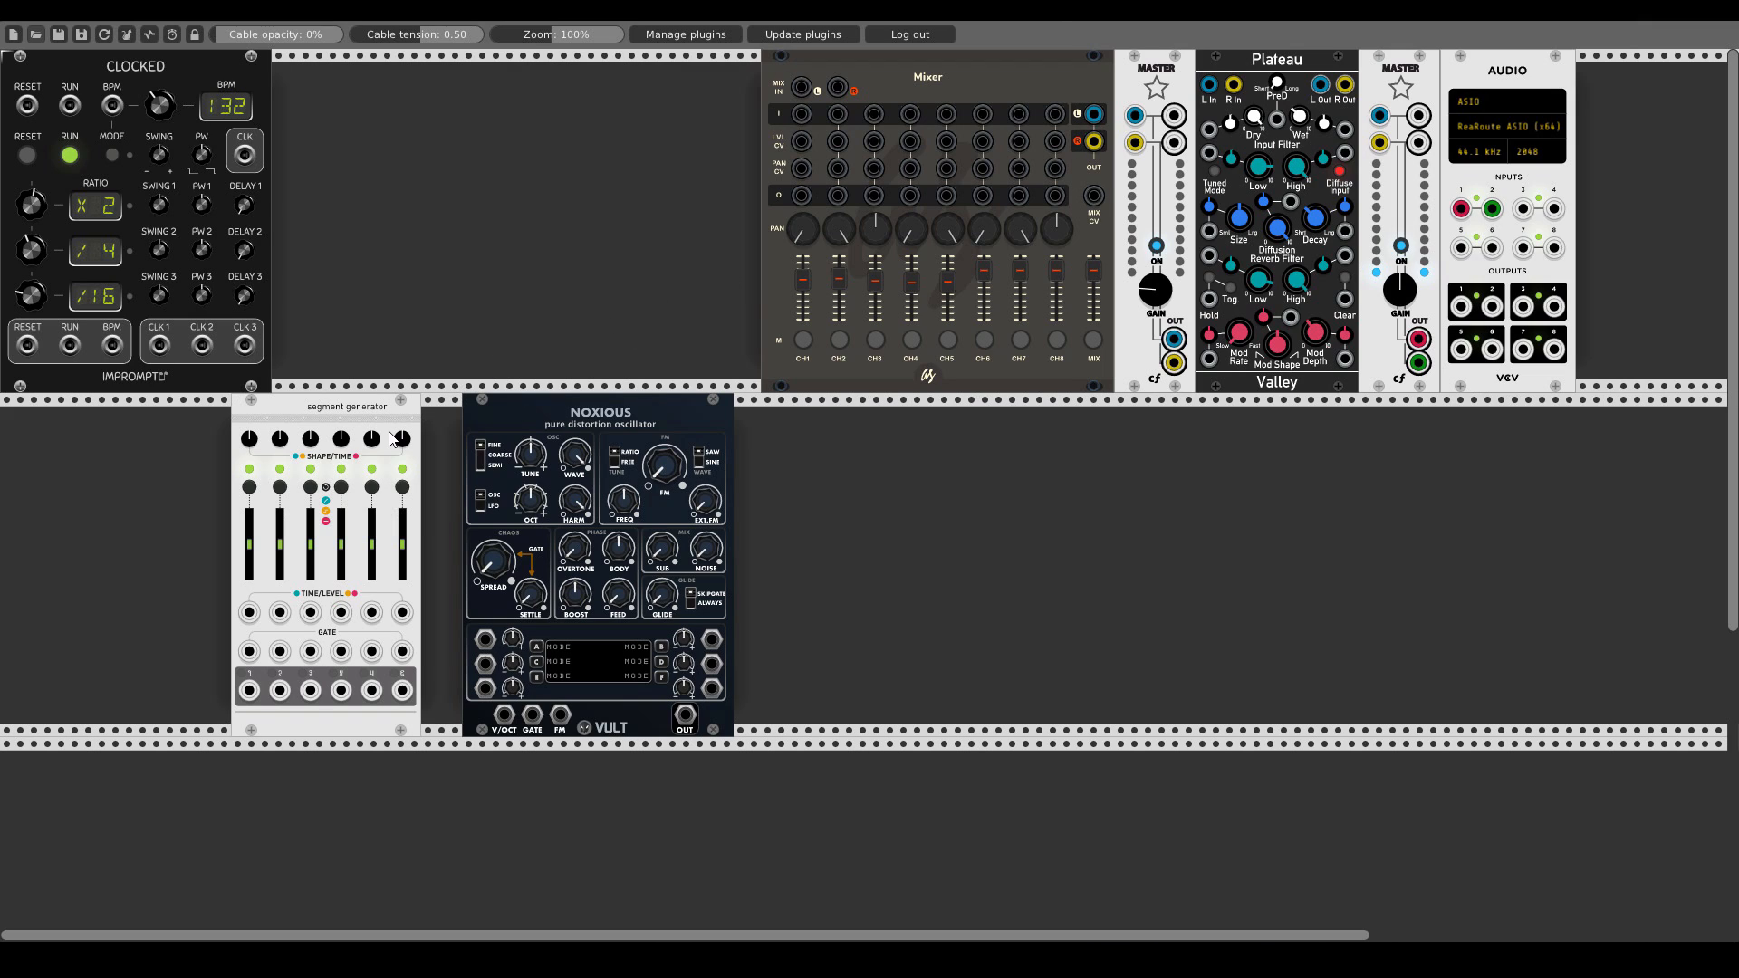
pyautogui.moveTo(377, 406); pyautogui.dragTo(92, 432)
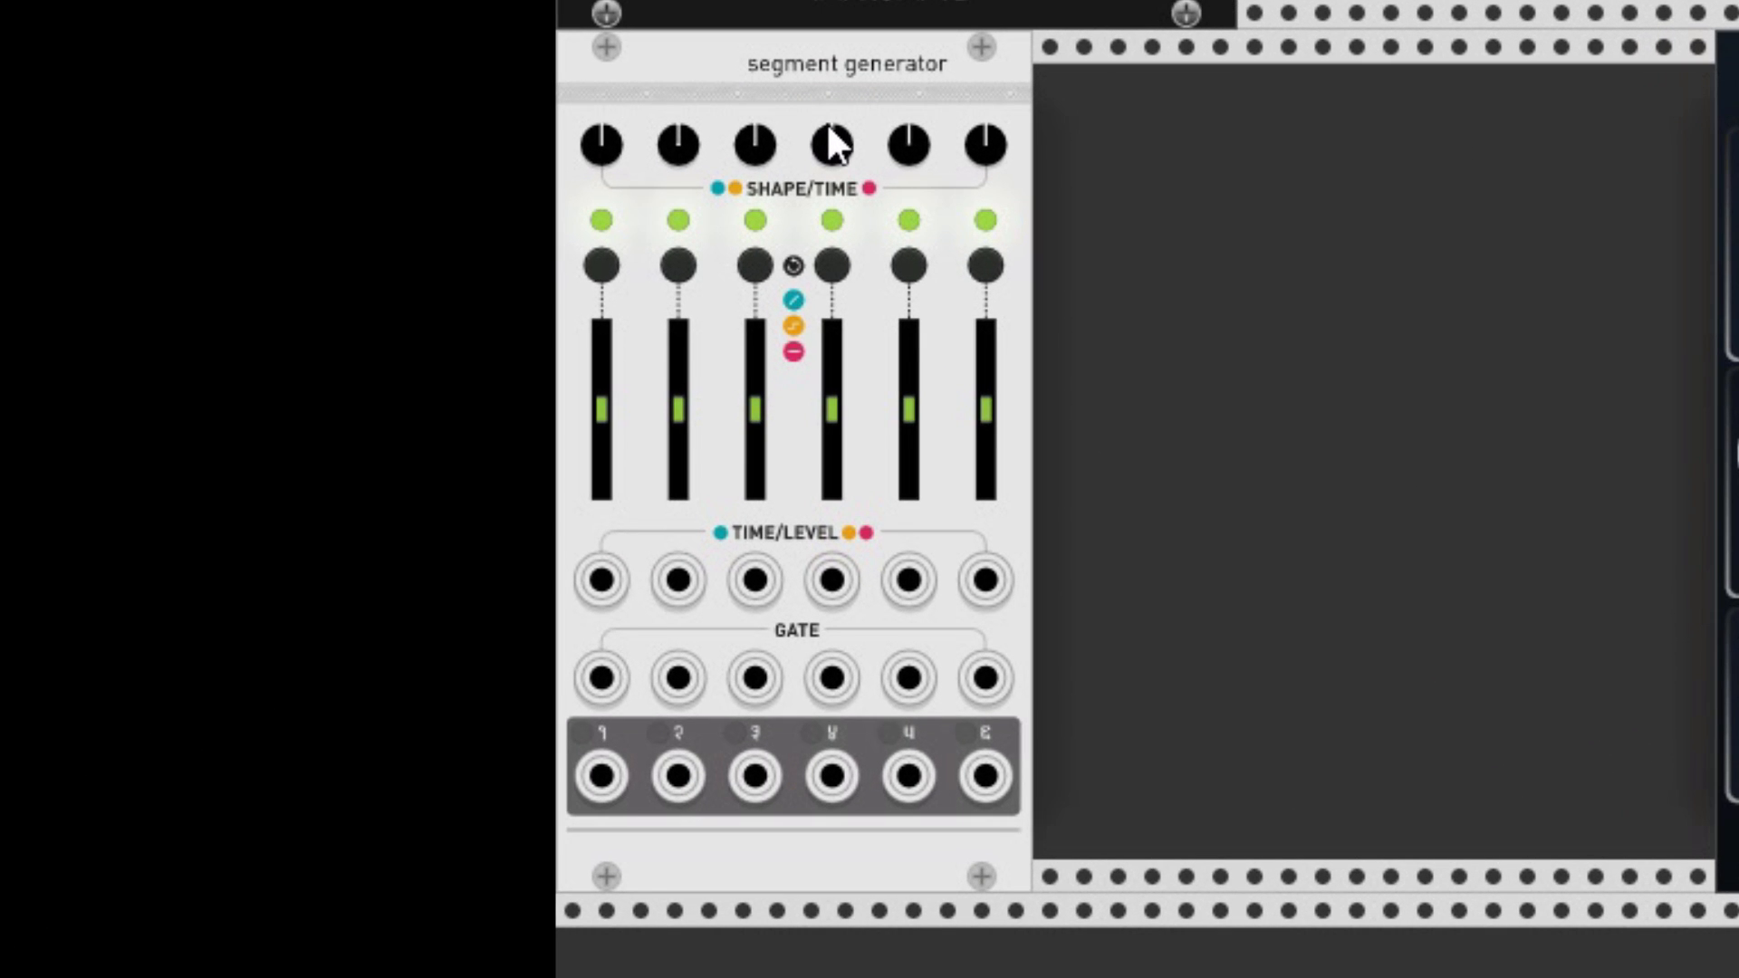
# - Switch all six Segment Generator segments to the yellow type and turn their SHAPE/TIME knobs to minimum
pyautogui.click(976, 271)
pyautogui.click(904, 272)
pyautogui.click(834, 270)
pyautogui.click(755, 268)
pyautogui.click(674, 271)
pyautogui.click(605, 268)
pyautogui.moveTo(602, 145); pyautogui.dragTo(776, 172)
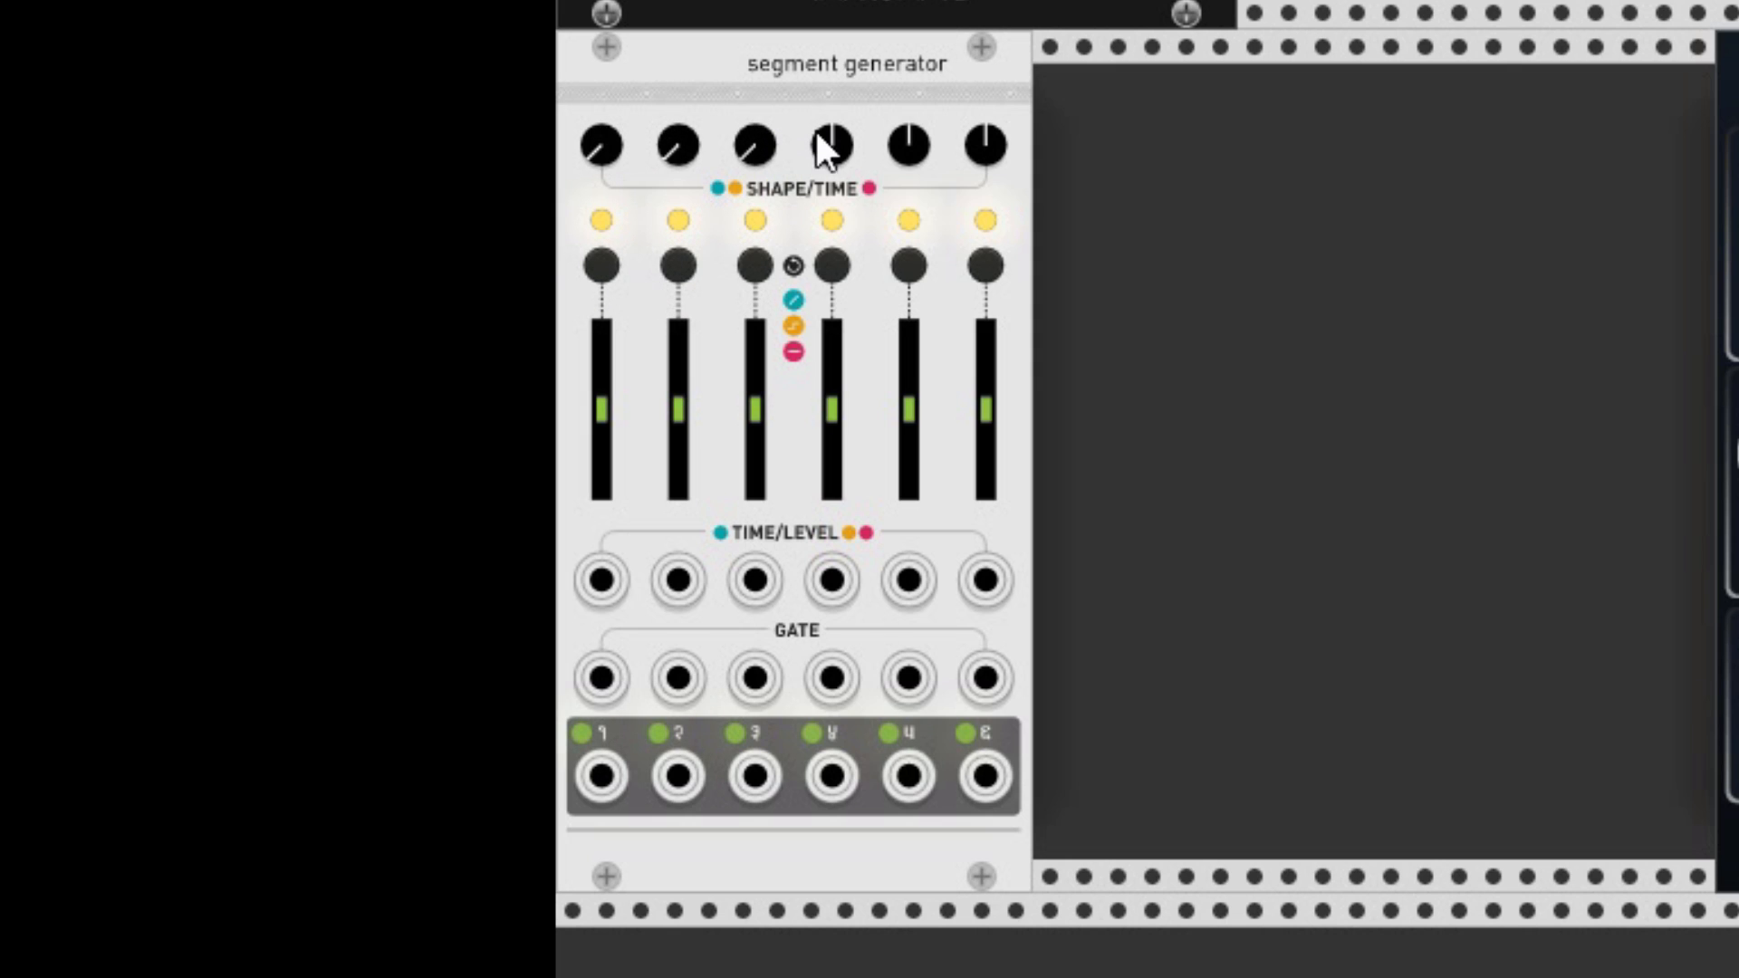
pyautogui.moveTo(908, 145); pyautogui.dragTo(989, 177)
# - Set differing segment levels: sliders 1, 3 and 5 near the bottom, 2 and 6 lowered partway, and 4 near the middle
pyautogui.moveTo(598, 415); pyautogui.dragTo(600, 480)
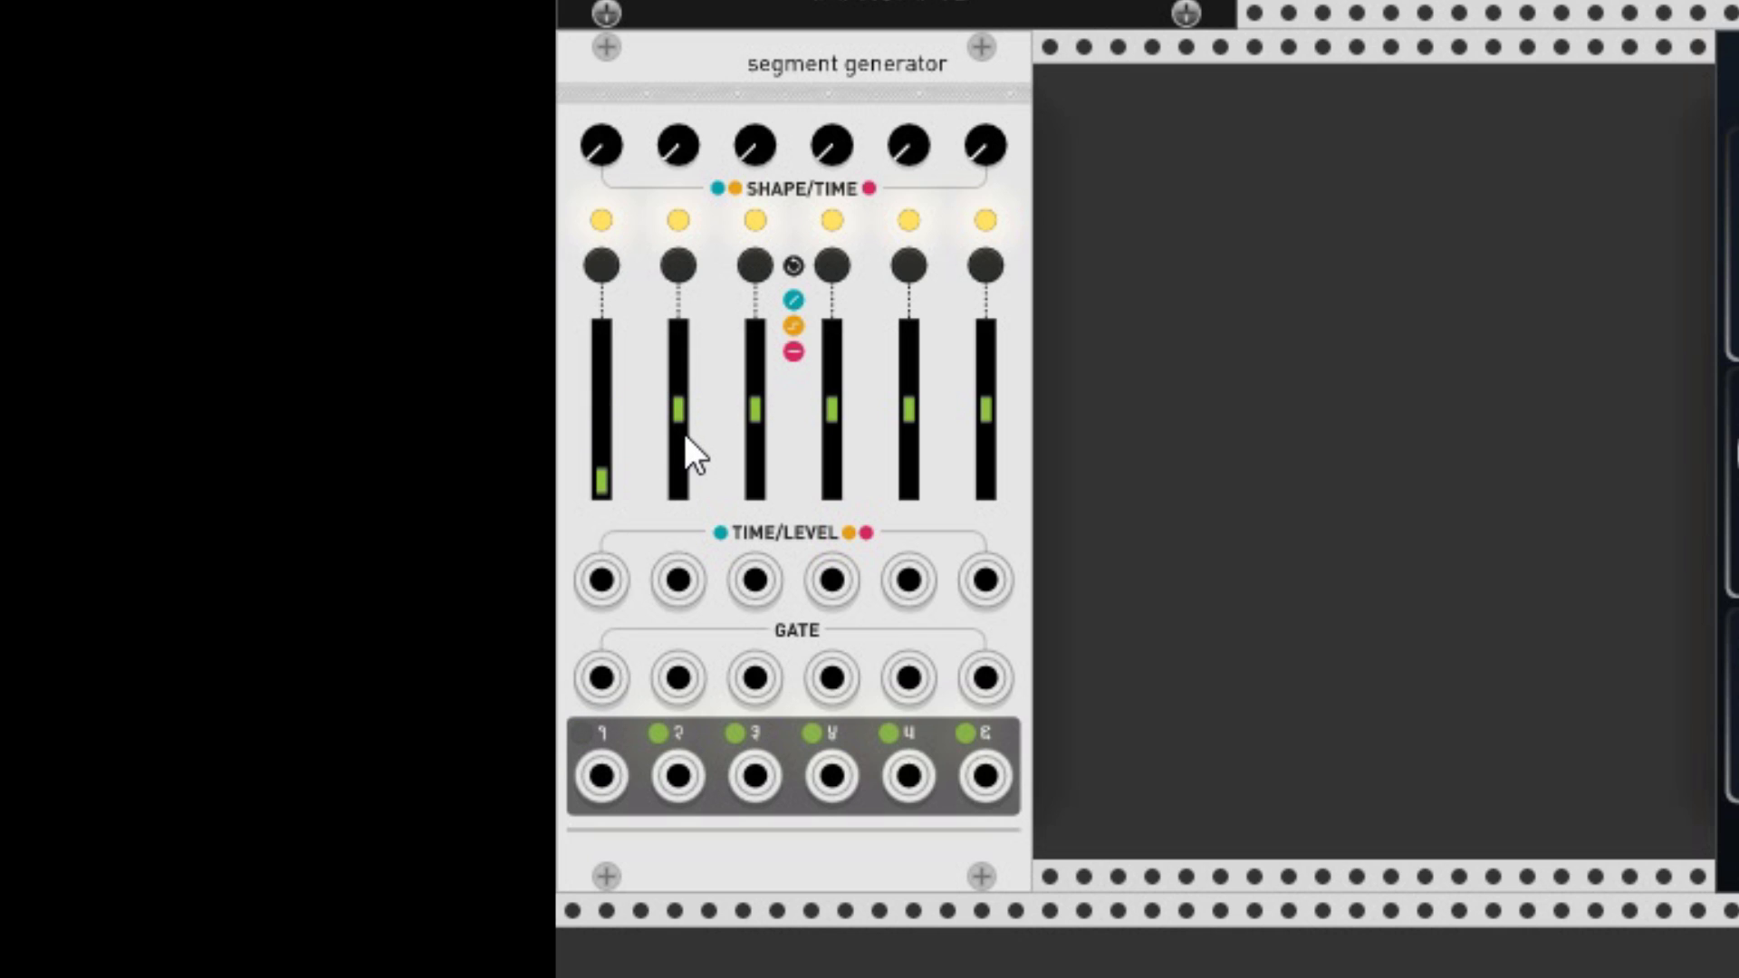
pyautogui.moveTo(679, 428); pyautogui.dragTo(754, 480)
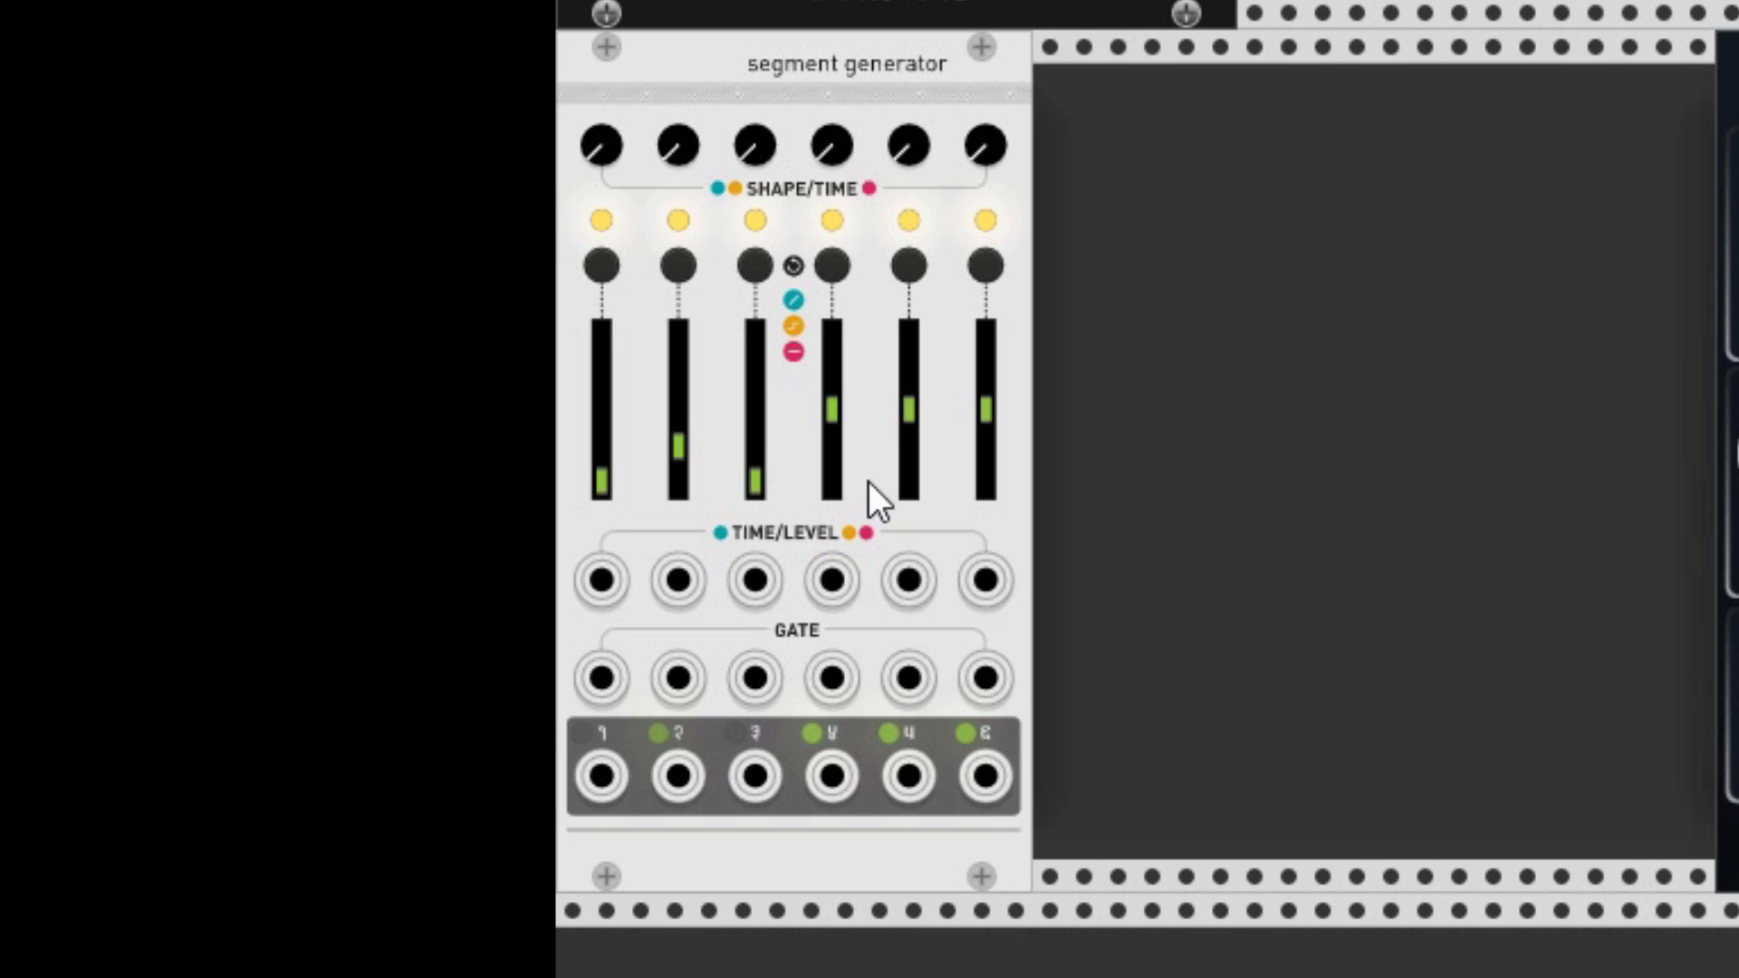
pyautogui.moveTo(831, 435); pyautogui.dragTo(909, 480)
pyautogui.moveTo(985, 410)
pyautogui.mouseDown()
pyautogui.moveTo(985, 451)
pyautogui.moveTo(990, 418)
pyautogui.mouseUp()
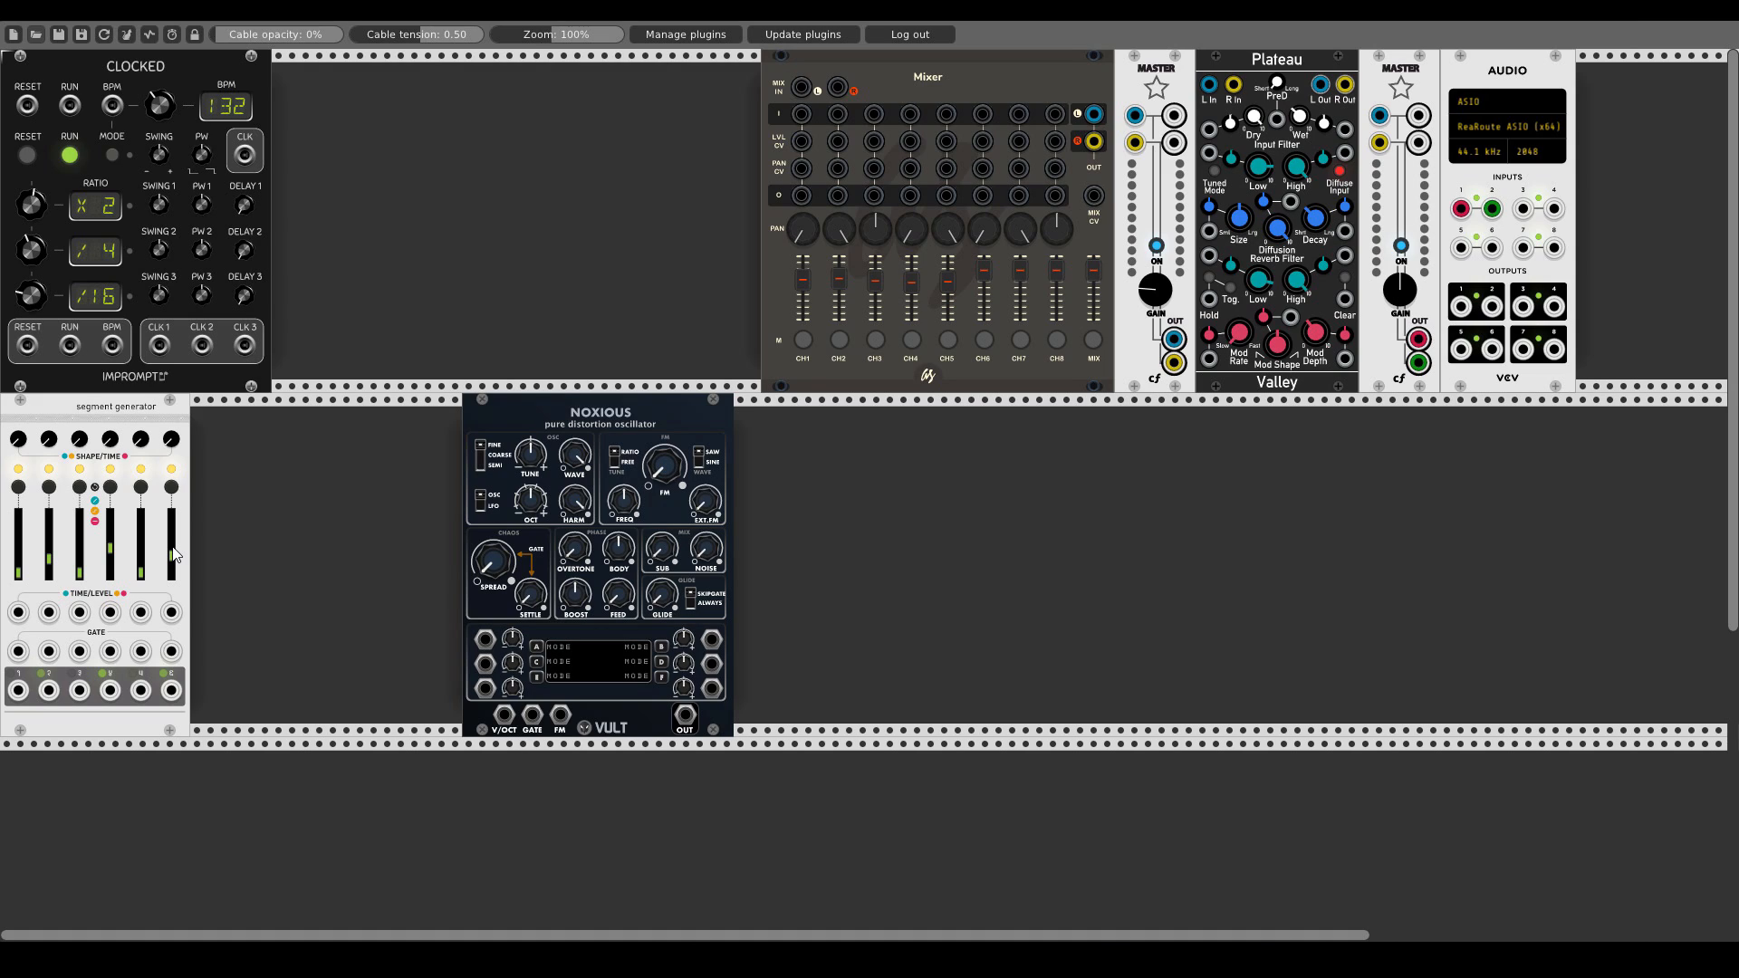
# - Add a VCA-1 beside the Segment Generator, then patch Clocked CLK 1 to segment gate 1 and segment output 1 to the VCA IN
pyautogui.rightClick(254, 524)
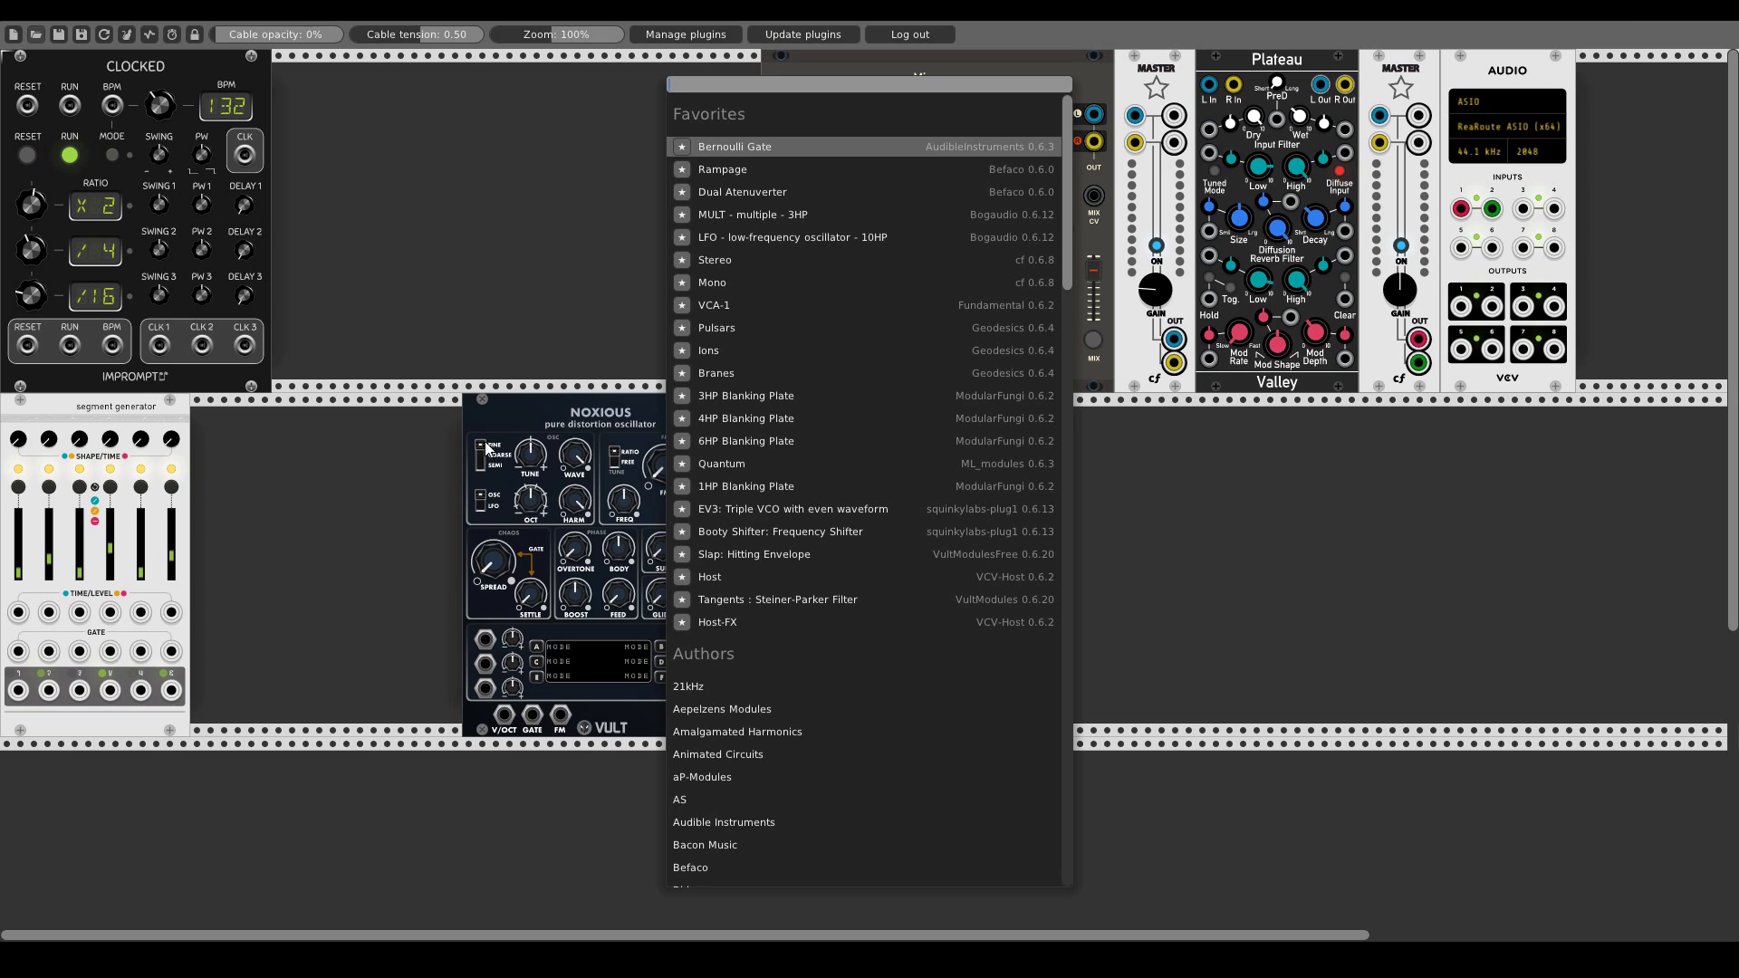
pyautogui.click(724, 305)
pyautogui.moveTo(261, 422); pyautogui.dragTo(190, 434)
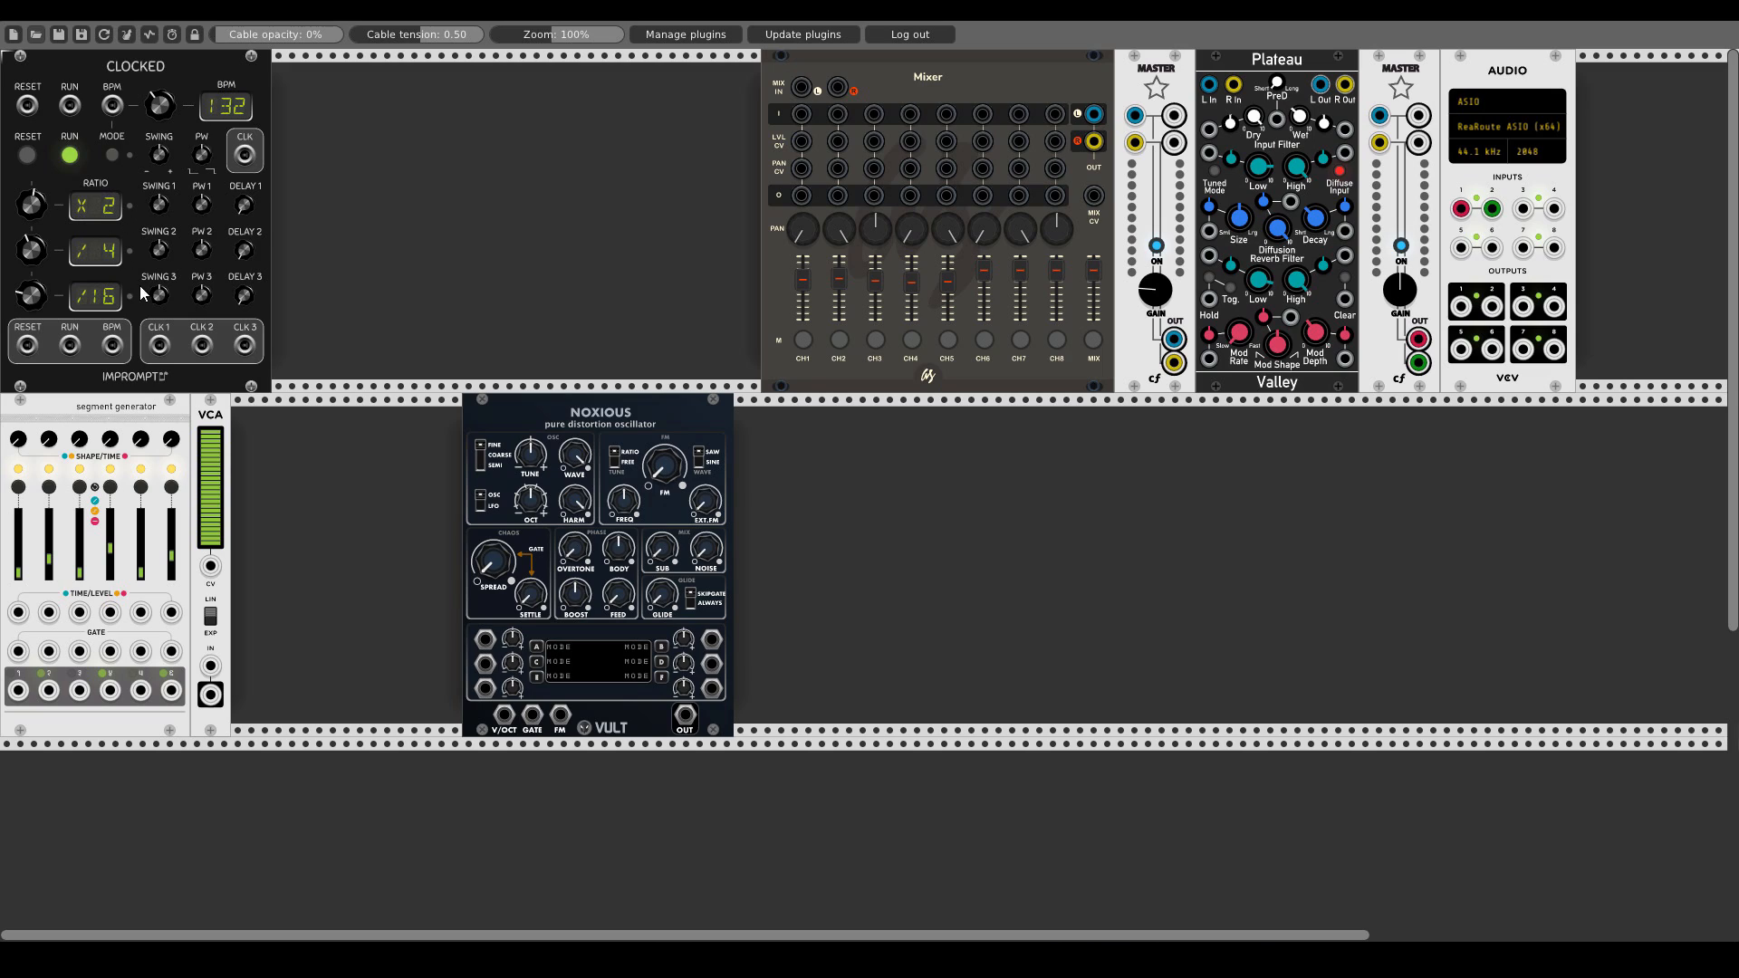
pyautogui.moveTo(159, 349); pyautogui.dragTo(18, 653)
pyautogui.moveTo(18, 690); pyautogui.dragTo(210, 666)
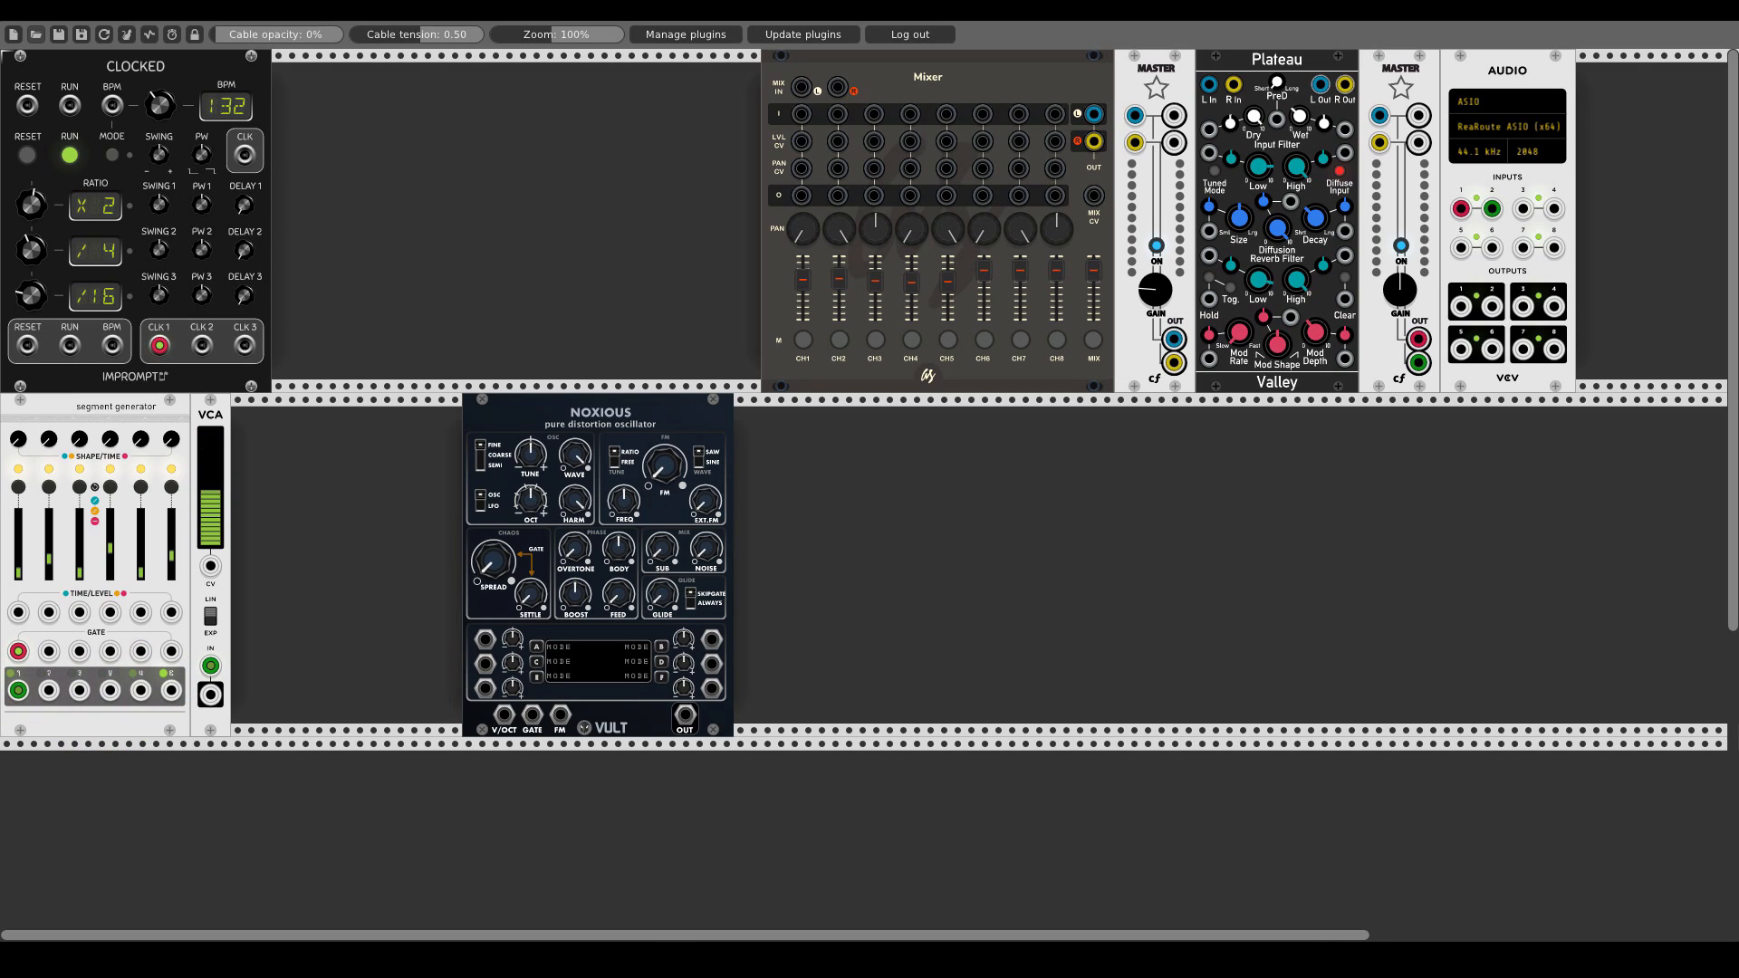
# - Add the Quantum quantizer beside the VCA and enable its D, F, G and A# note keys
pyautogui.rightClick(357, 498)
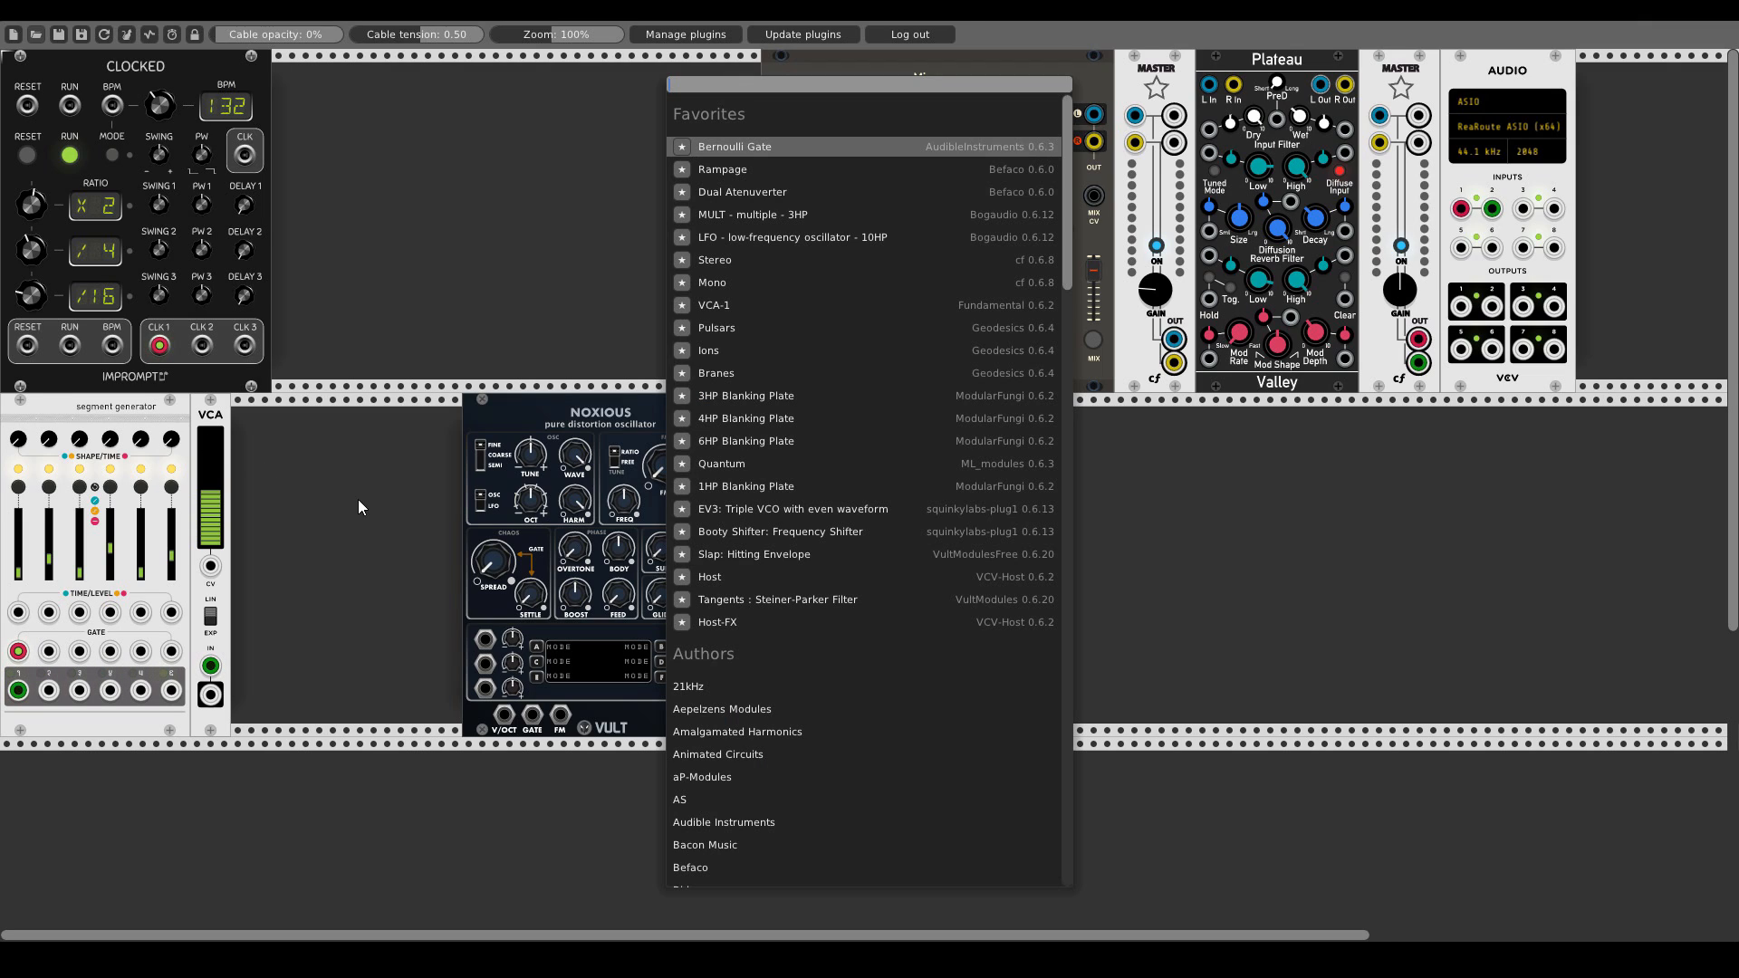
pyautogui.click(751, 462)
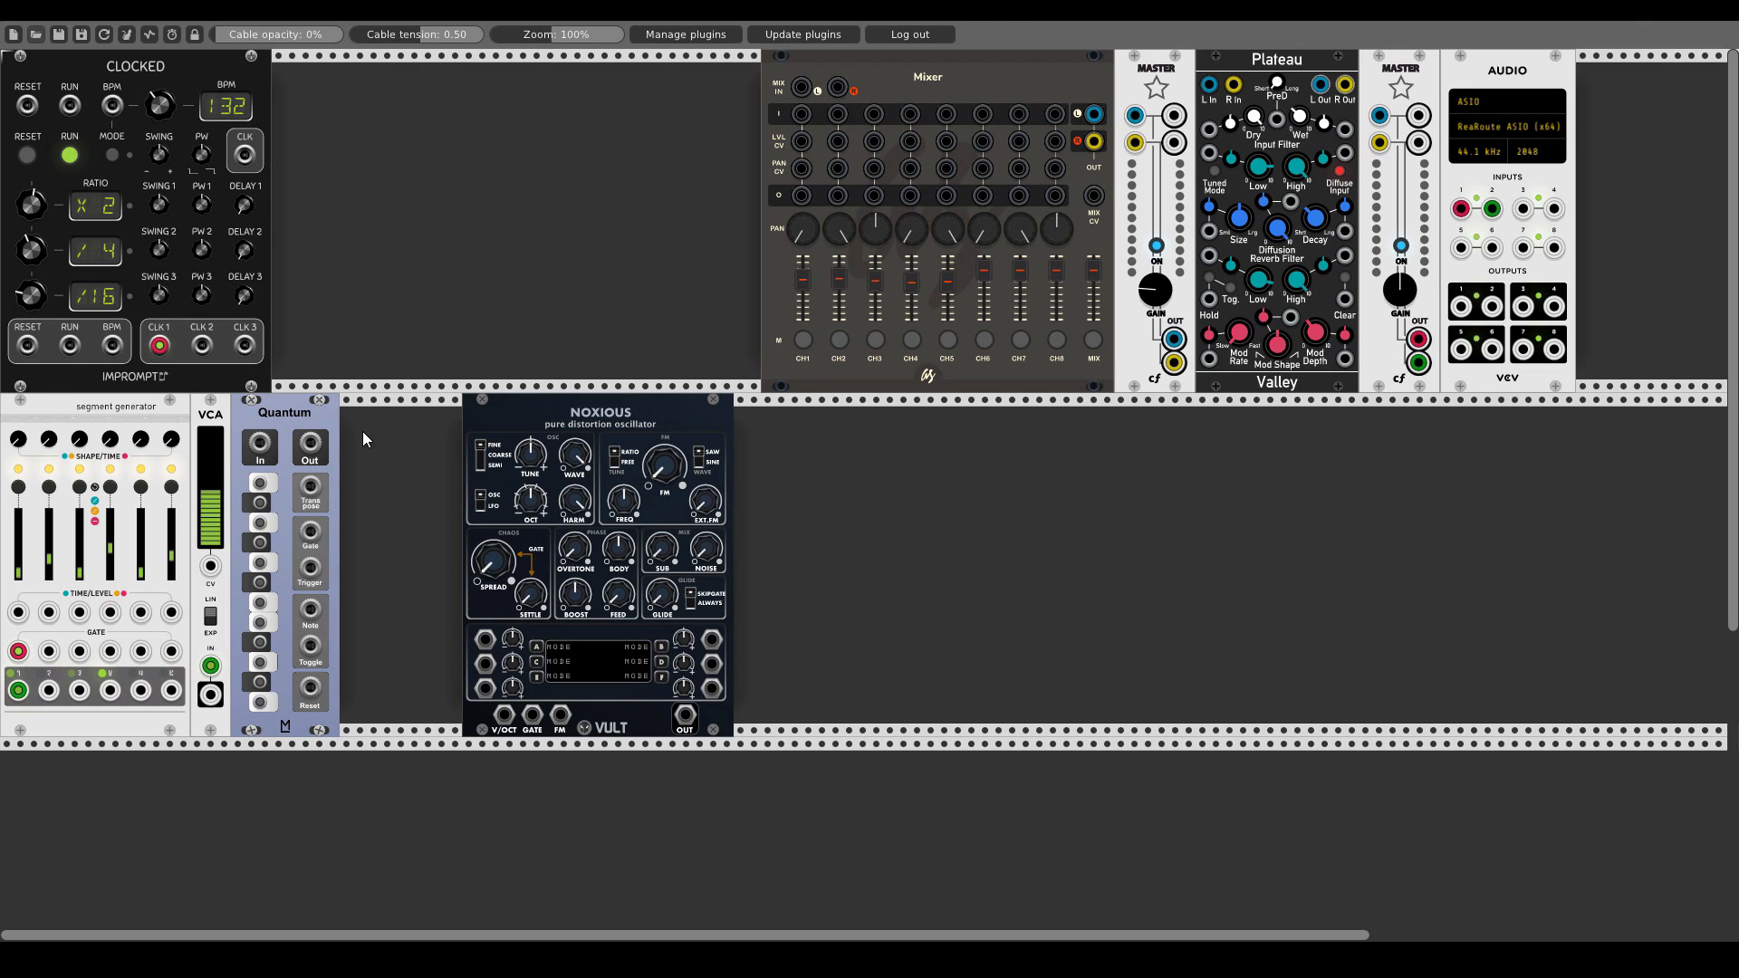
pyautogui.click(260, 662)
pyautogui.click(261, 562)
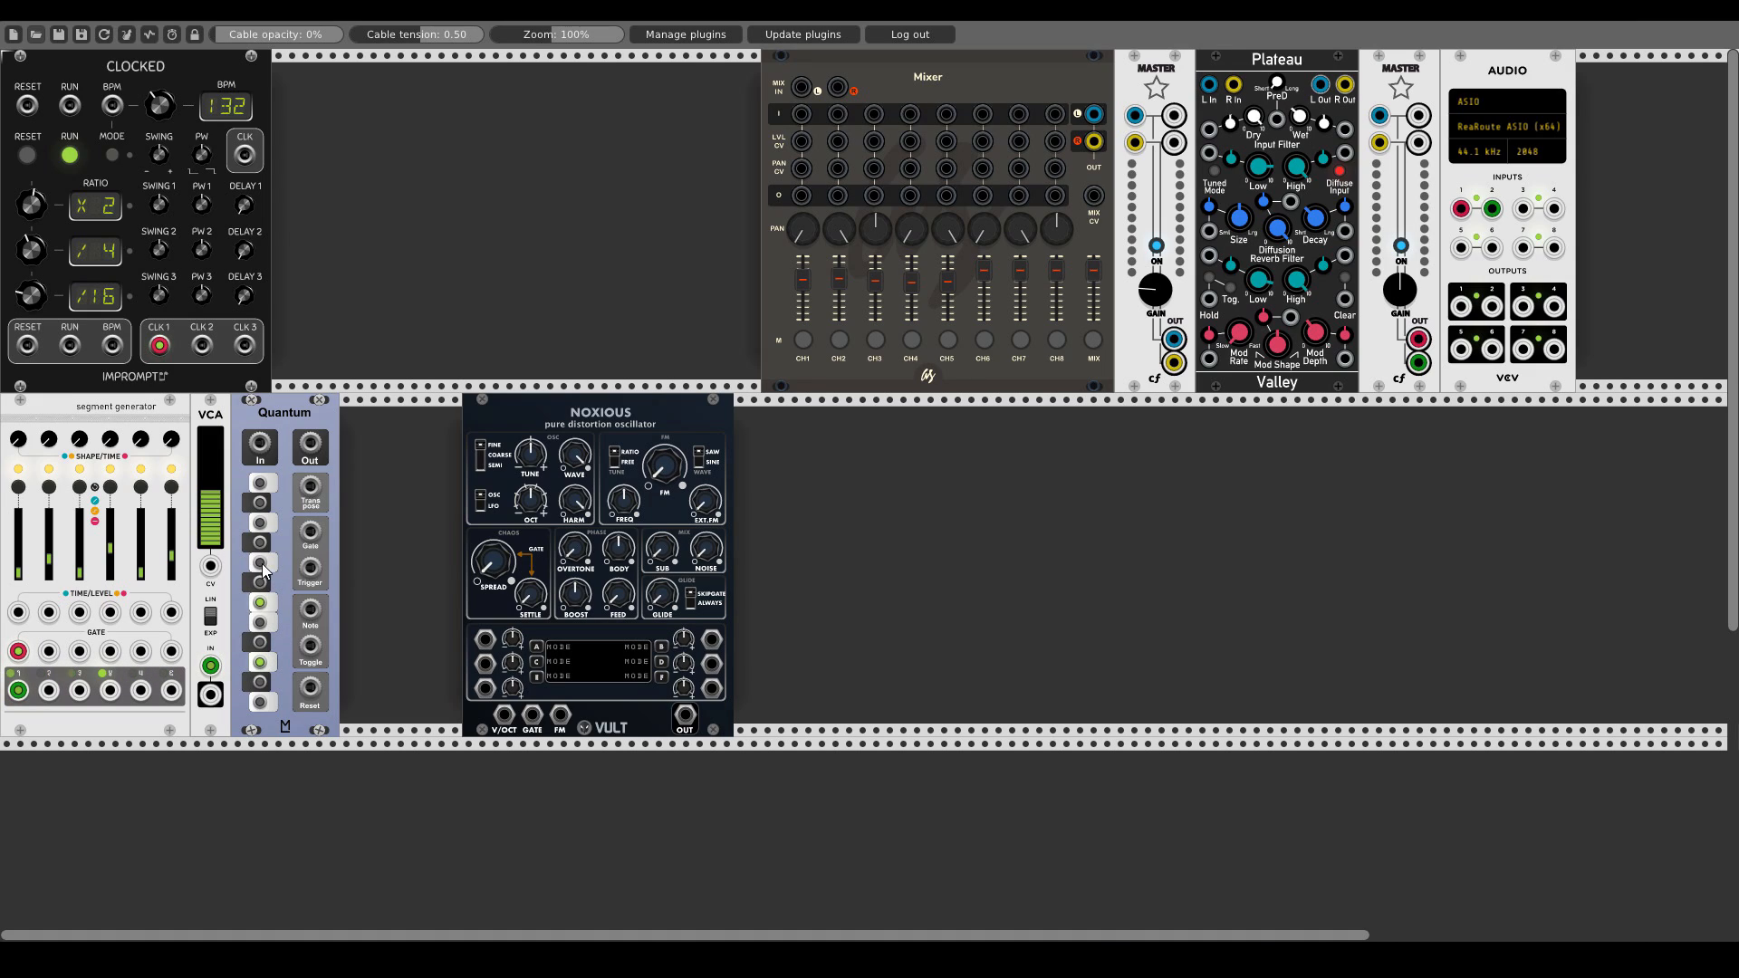
pyautogui.click(260, 502)
# - Route the VCA output through Quantum to the Noxious V/OCT, move Noxious beside Quantum, and patch its OUT to mixer channel 1
pyautogui.moveTo(210, 695); pyautogui.dragTo(500, 722)
pyautogui.moveTo(564, 433); pyautogui.dragTo(432, 425)
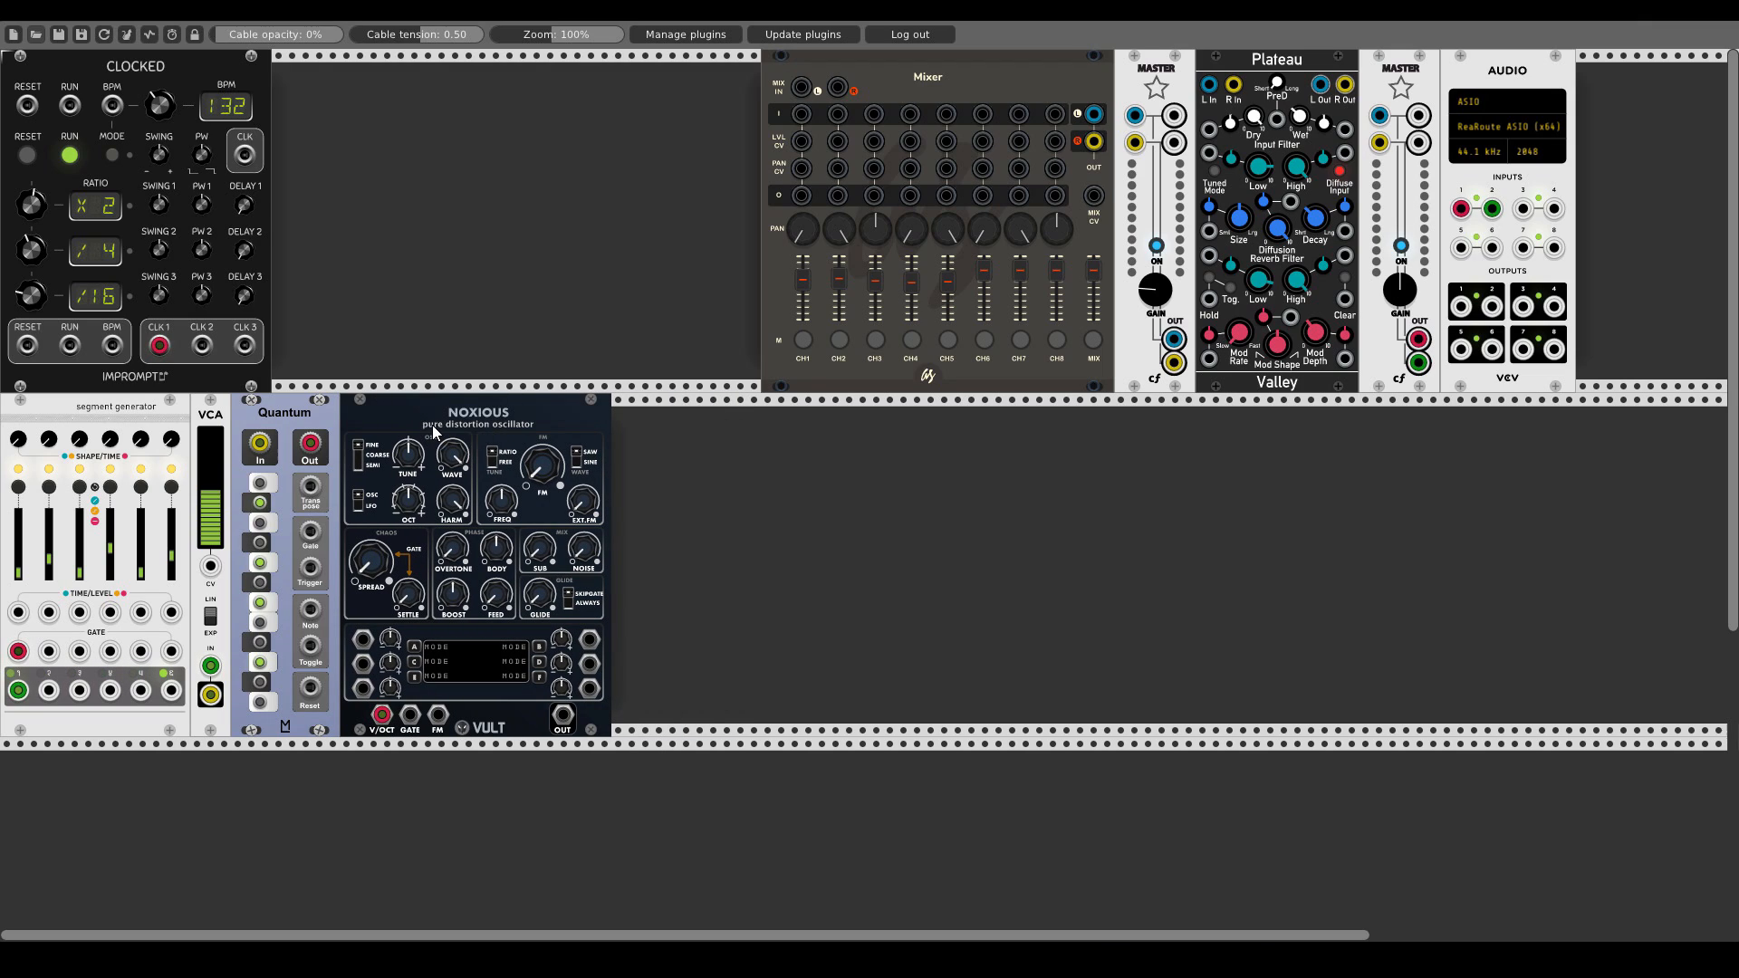
pyautogui.moveTo(563, 716); pyautogui.dragTo(800, 115)
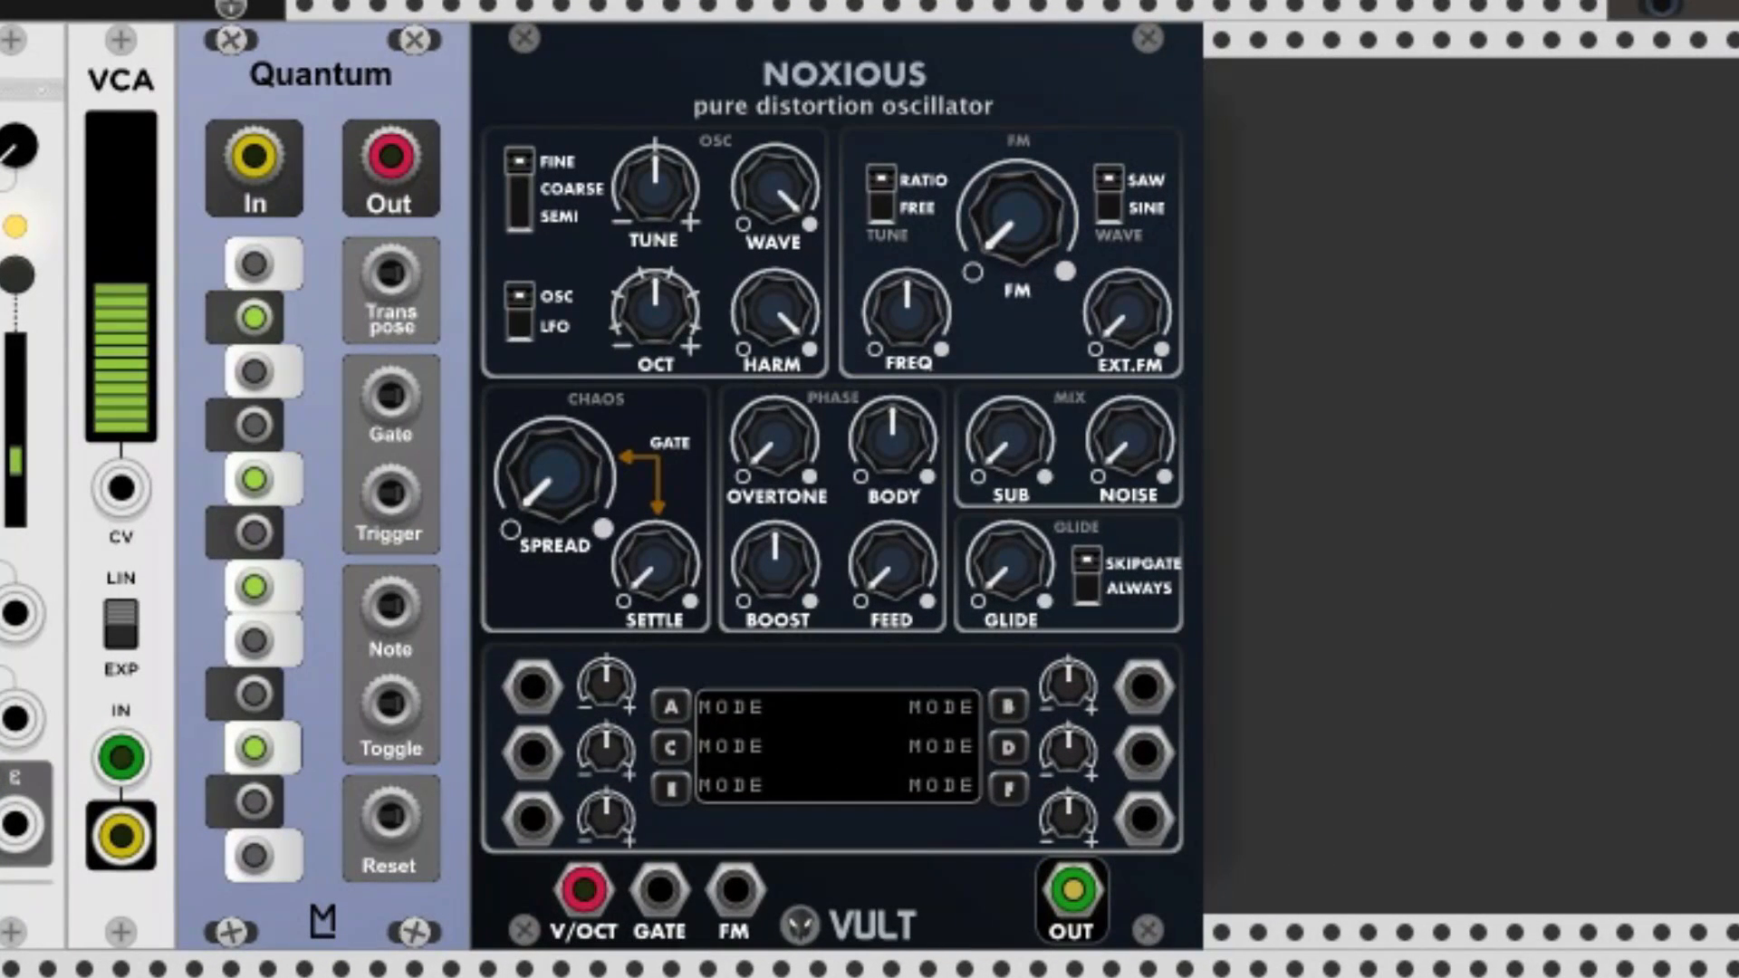
# - Raise the Noxious OCT, lower HARM, add a little OVERTONE and FM, switch the FM wave to SINE, and raise SUB
pyautogui.moveTo(650, 352); pyautogui.dragTo(650, 295)
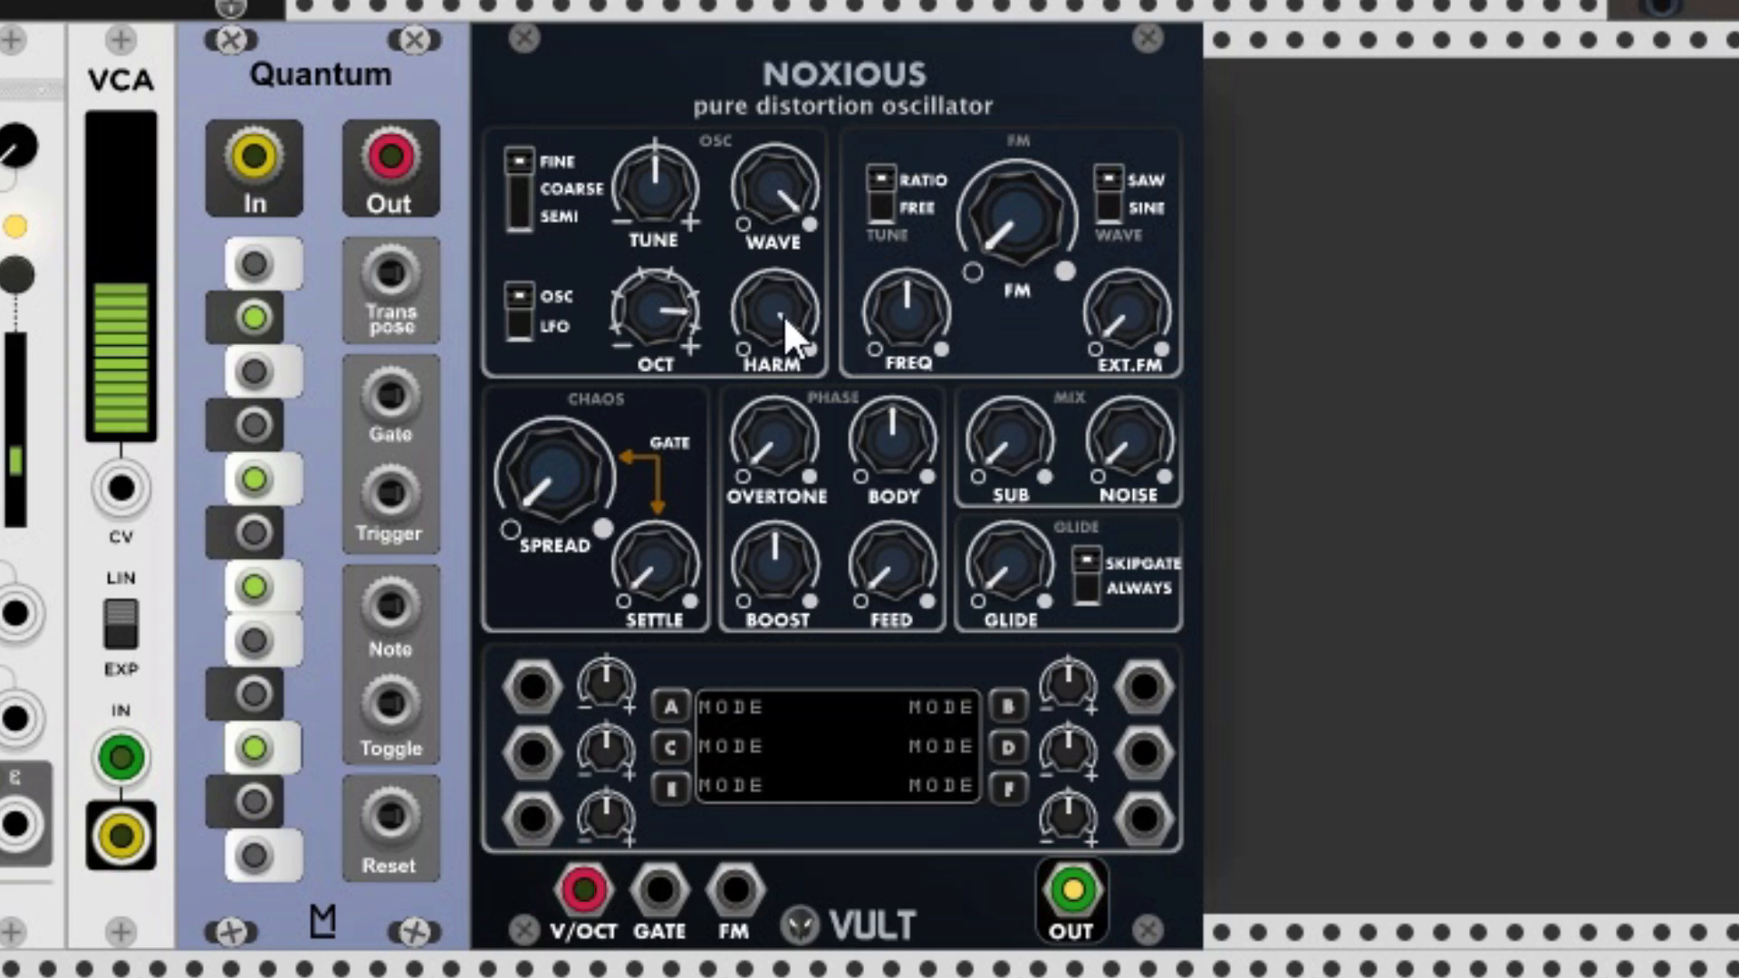
pyautogui.moveTo(784, 317)
pyautogui.mouseDown()
pyautogui.moveTo(784, 254)
pyautogui.moveTo(784, 311)
pyautogui.moveTo(785, 294)
pyautogui.mouseUp()
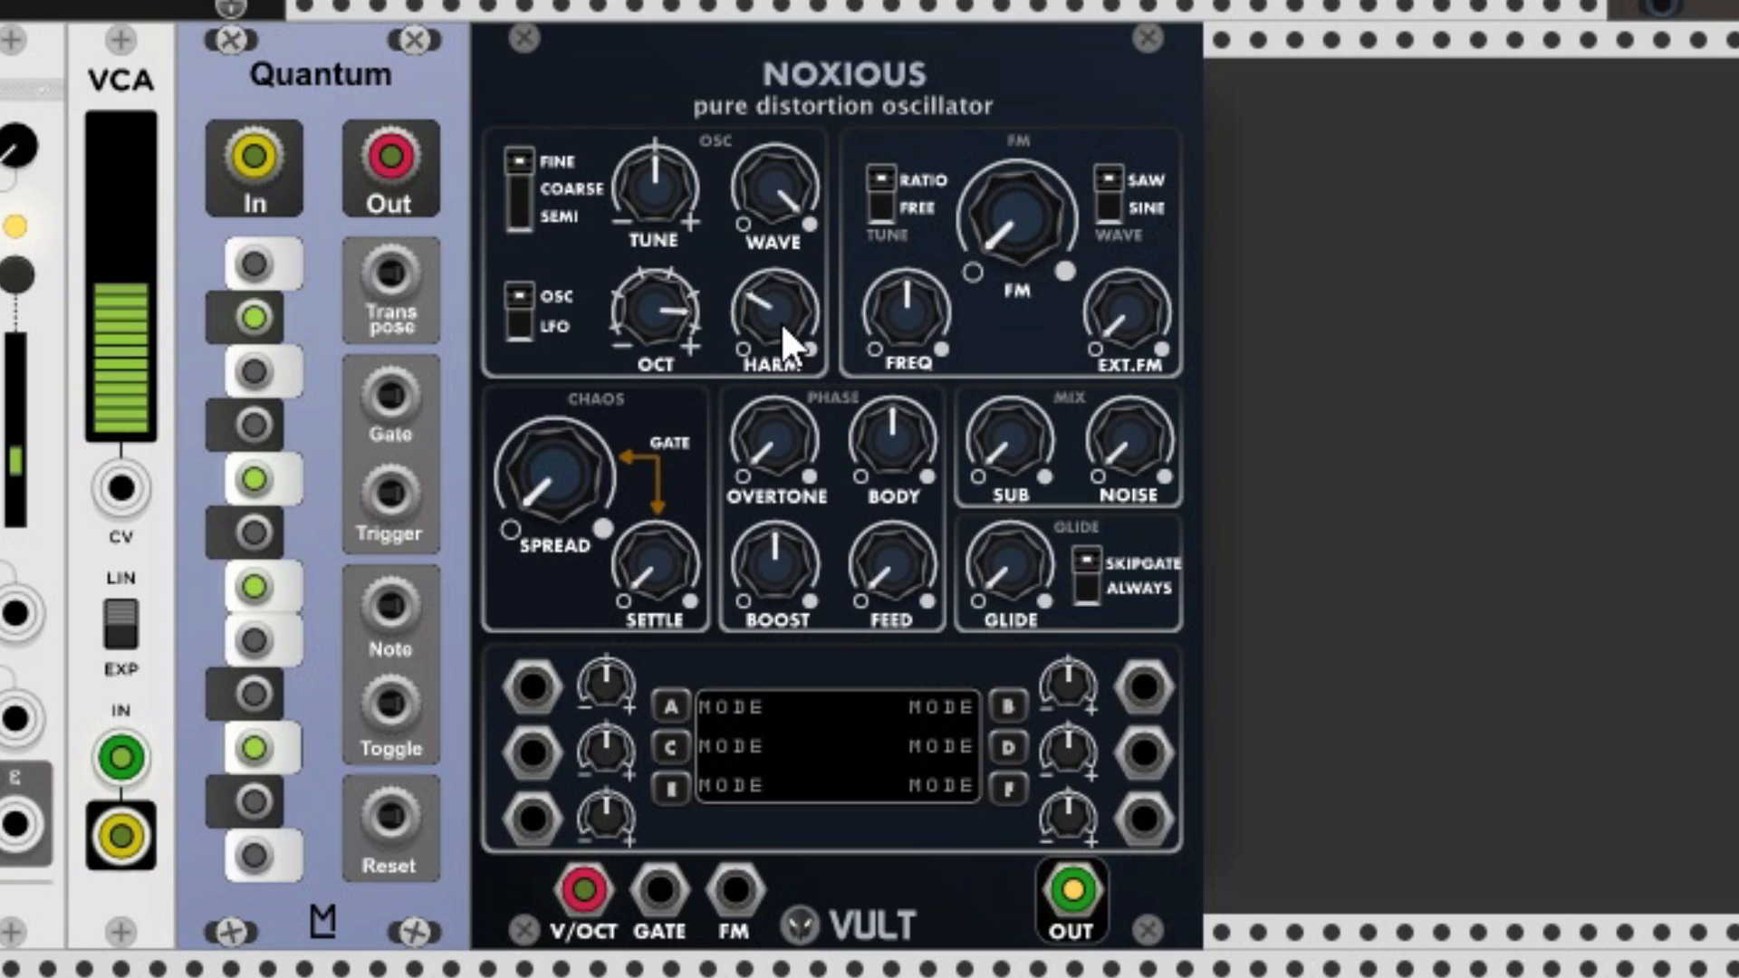
pyautogui.moveTo(768, 411); pyautogui.dragTo(768, 397)
pyautogui.moveTo(1034, 240); pyautogui.dragTo(1035, 247)
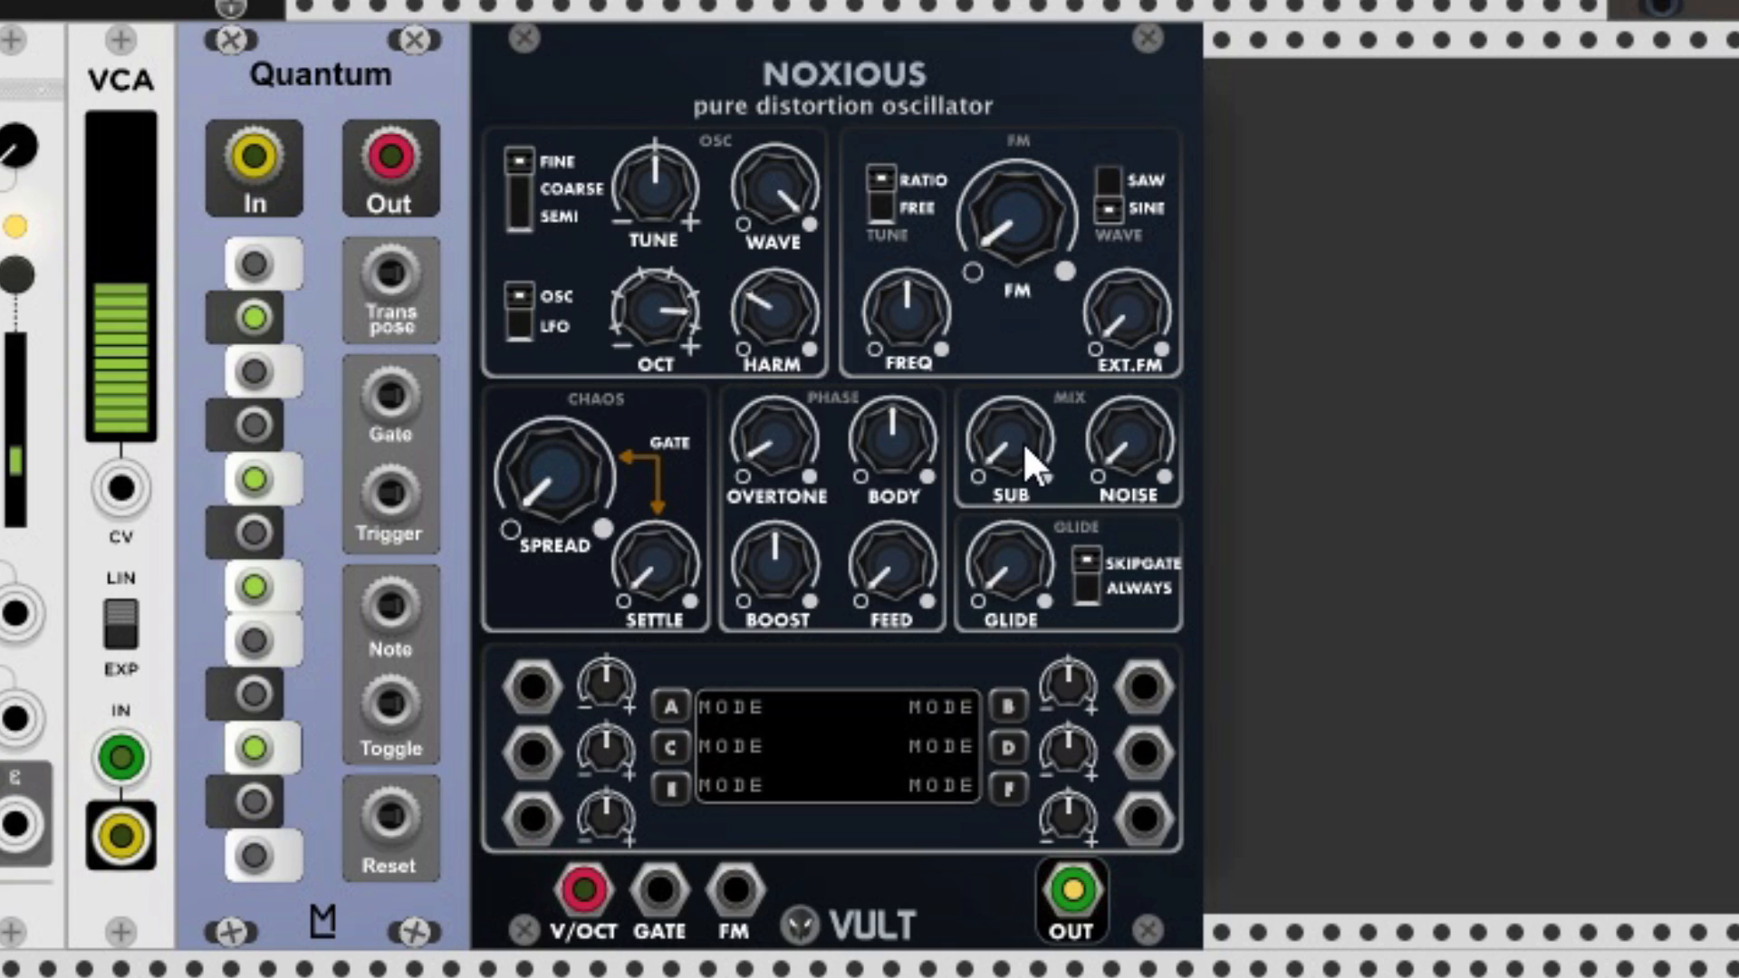
pyautogui.moveTo(1014, 438); pyautogui.dragTo(1014, 369)
pyautogui.moveTo(699, 308); pyautogui.dragTo(651, 303)
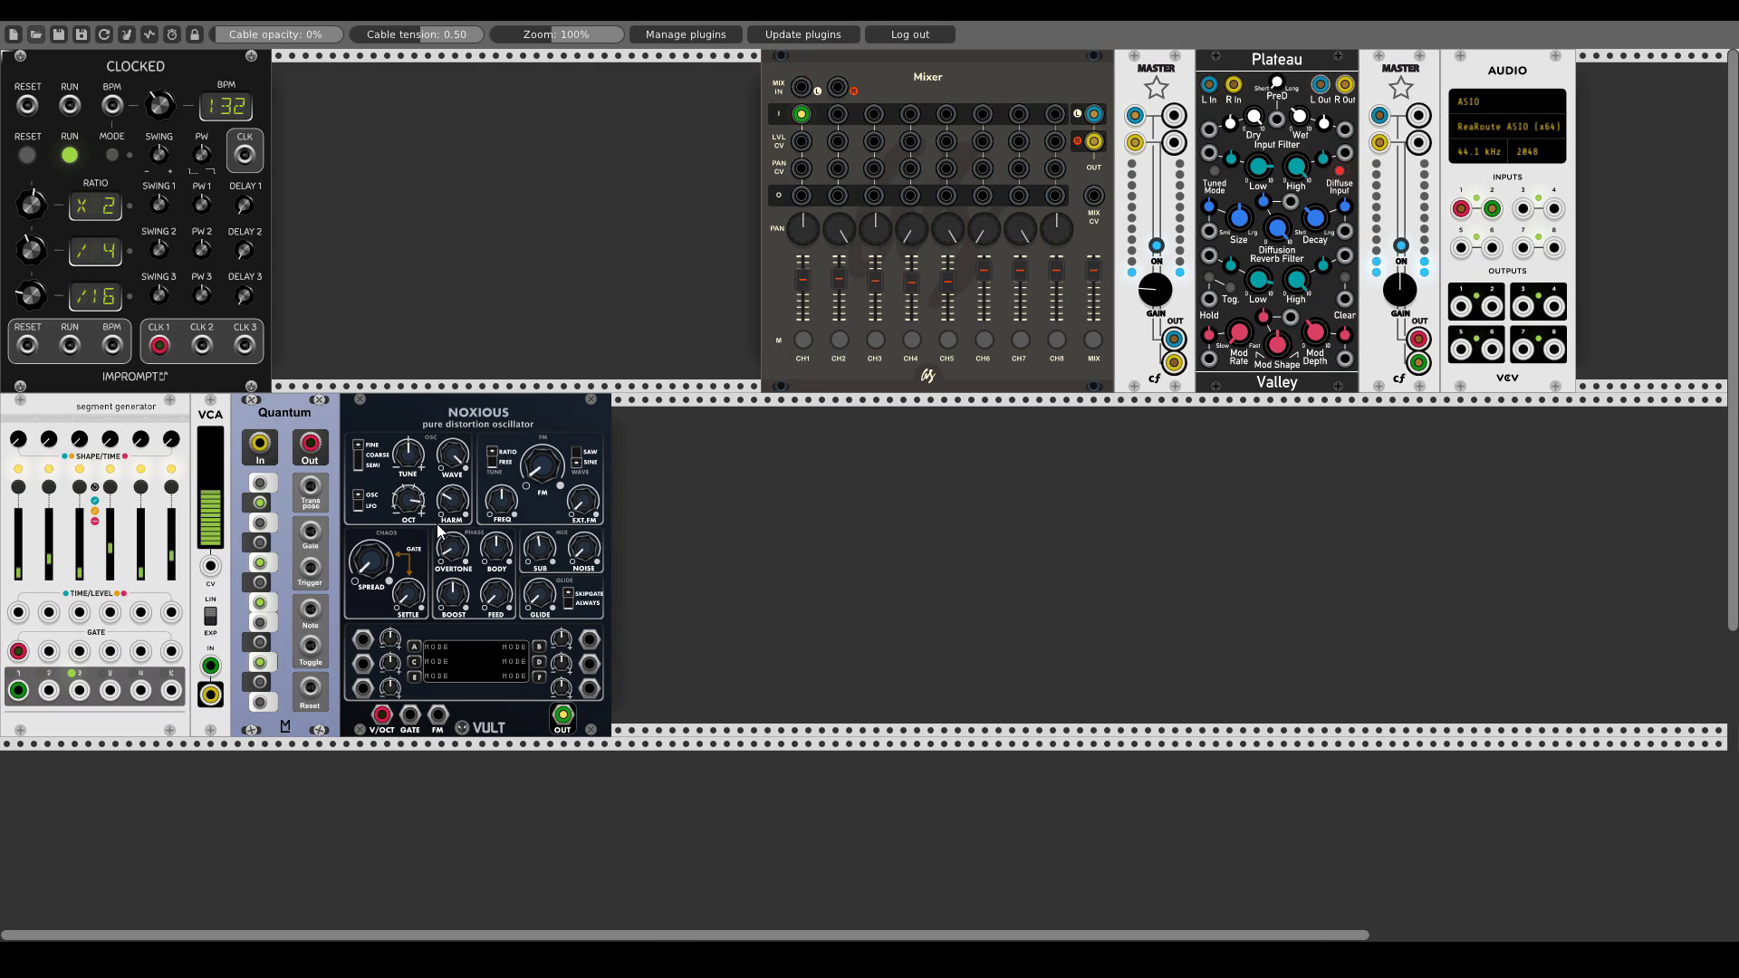
# - Add the Branes sample and hold beside Clocked and set its panel theme to Dark matter edition
pyautogui.rightClick(408, 200)
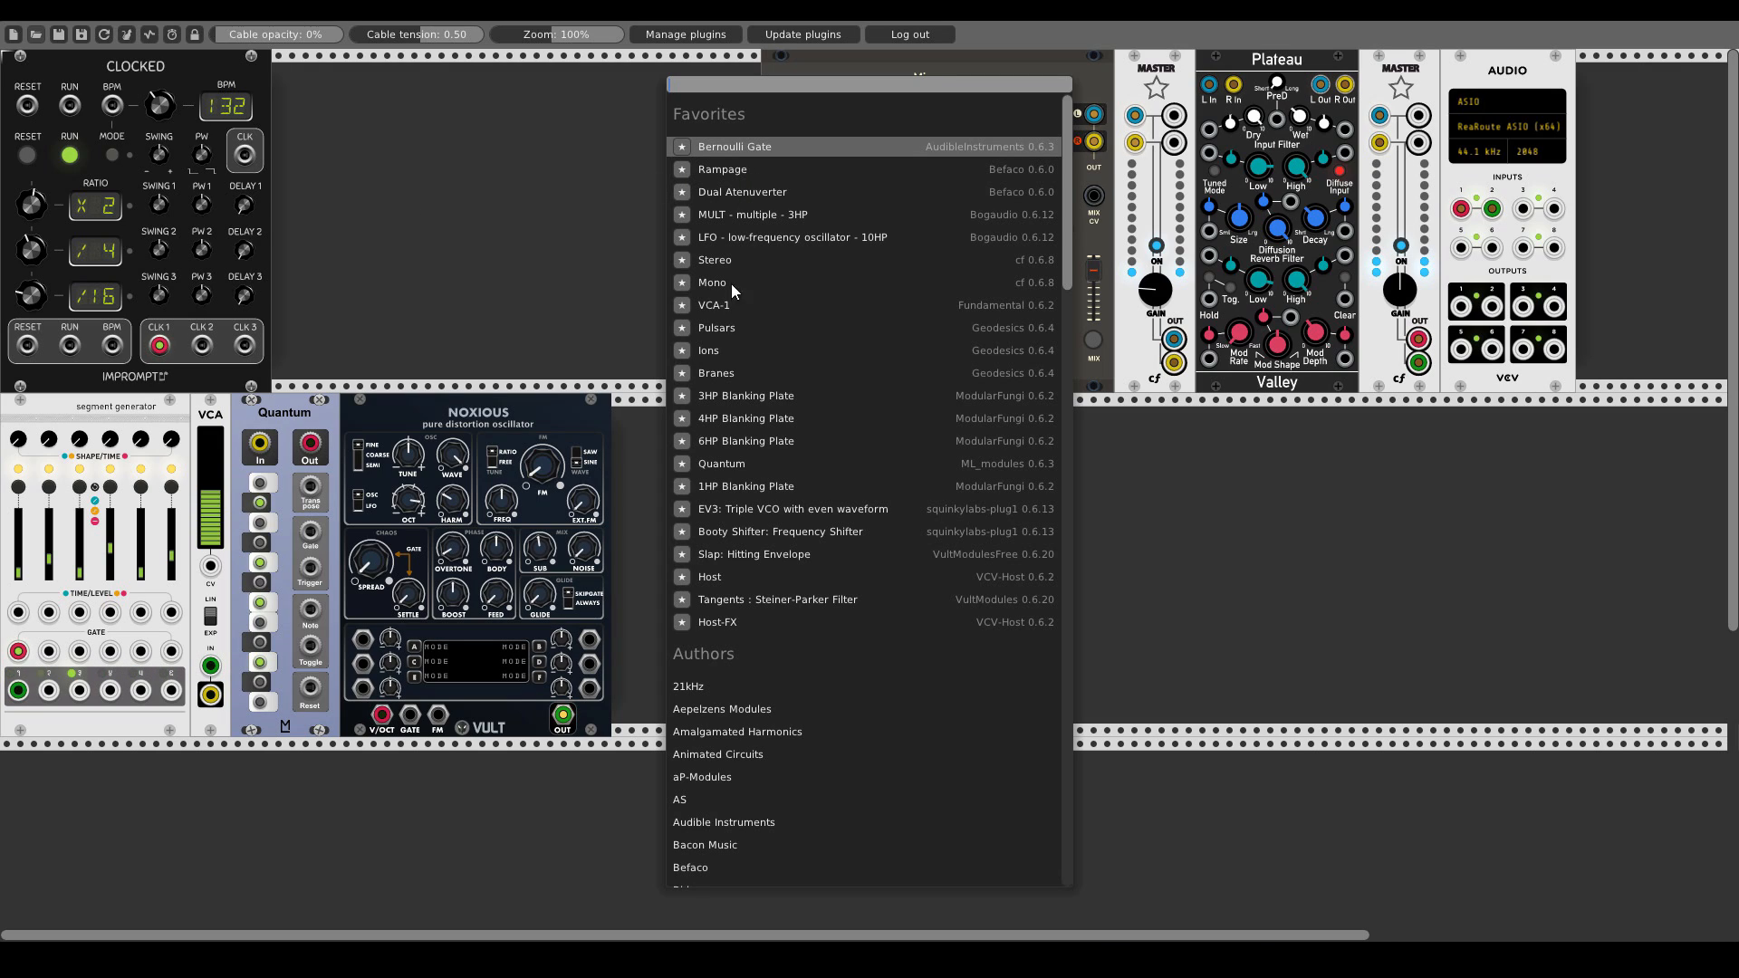
pyautogui.click(721, 378)
pyautogui.moveTo(412, 76); pyautogui.dragTo(334, 90)
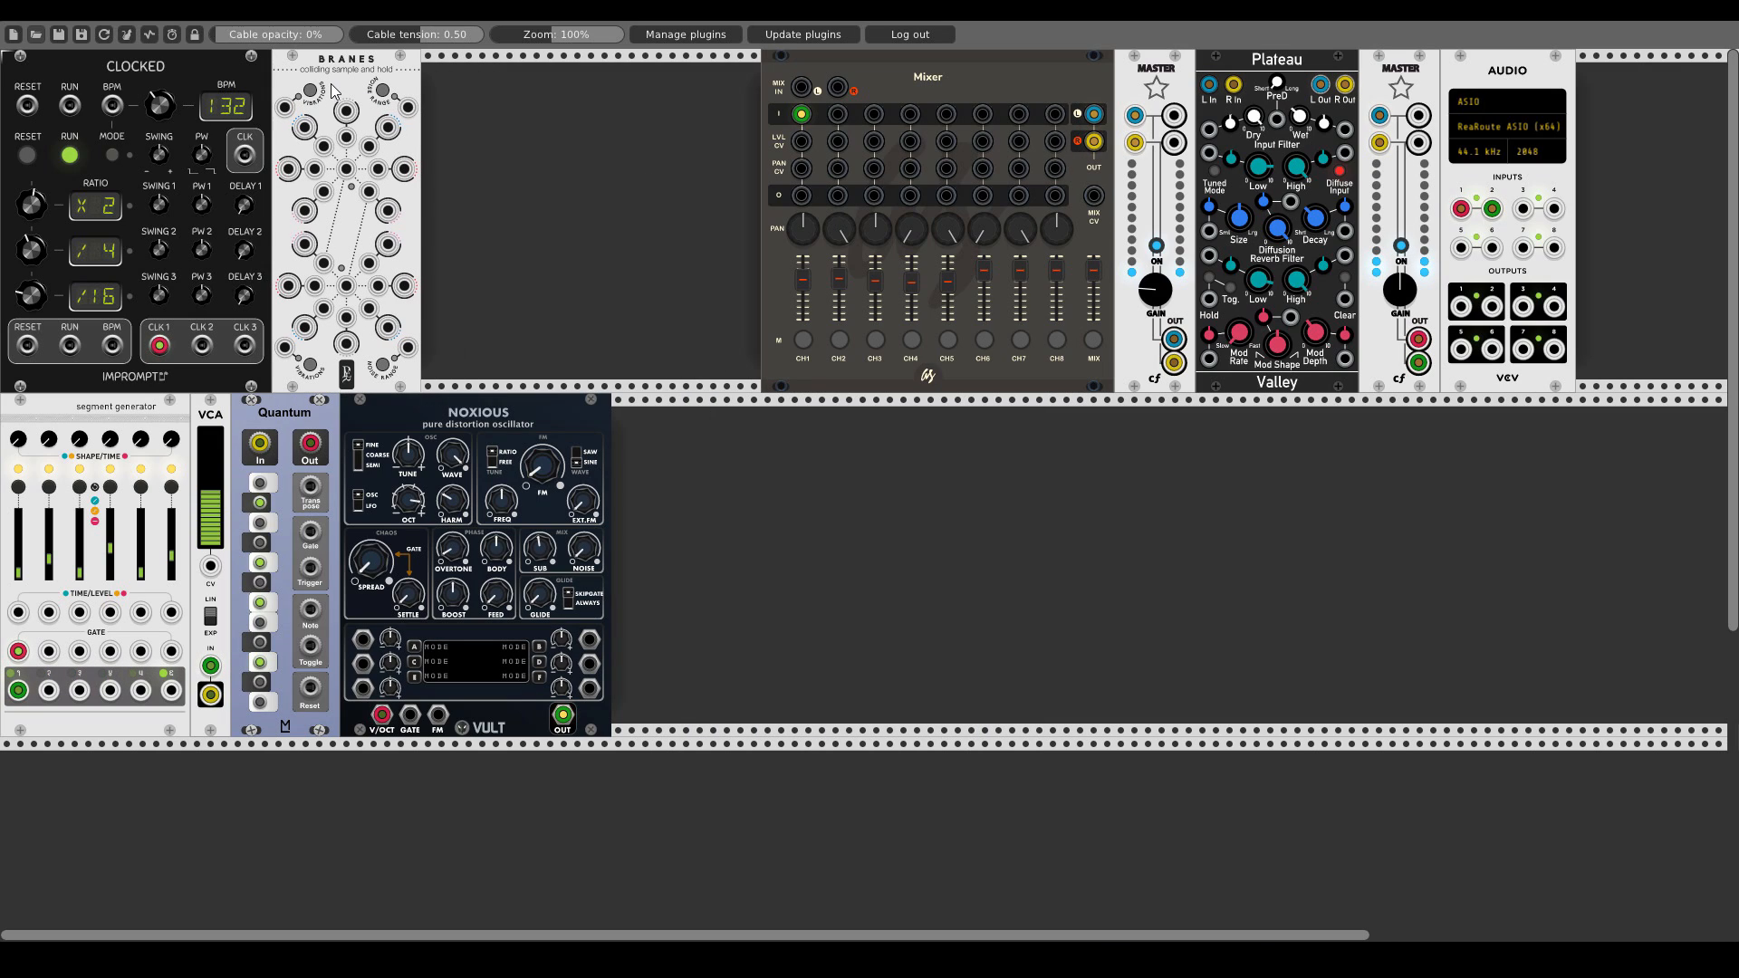
pyautogui.rightClick(342, 73)
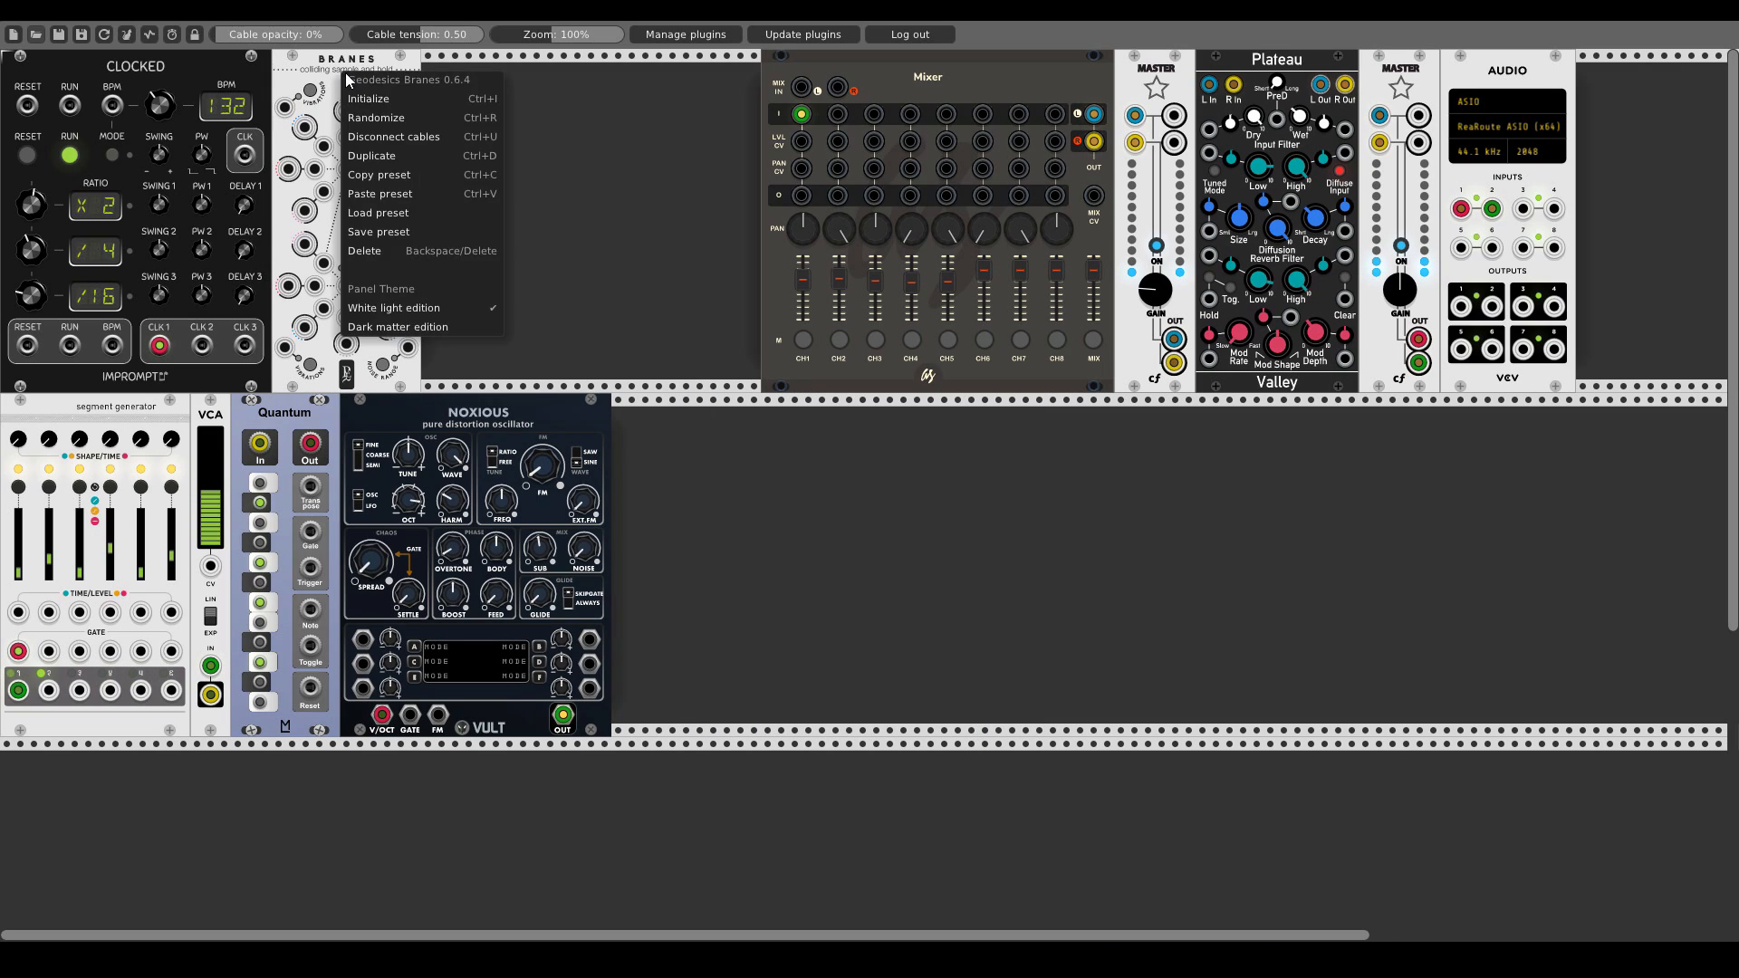
pyautogui.click(366, 328)
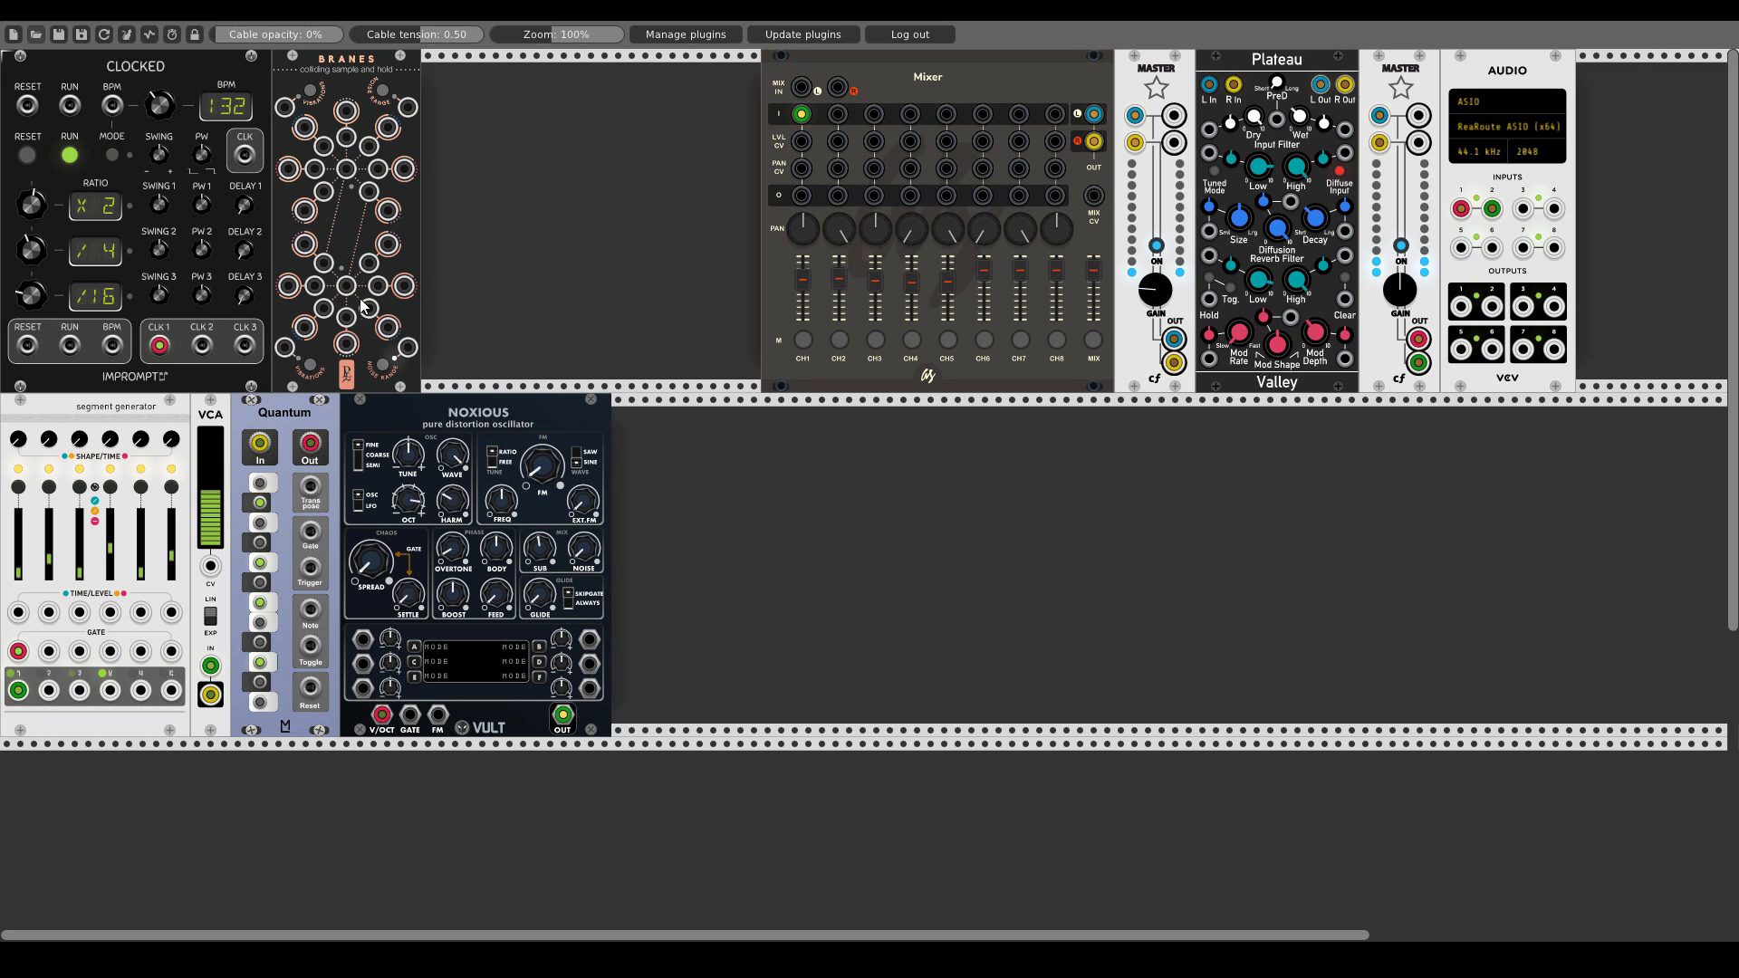
# - Patch CLK 2 to the lower Branes trigger input, and three lower Branes outputs to the Segment Generator's TIME/LEVEL inputs 2, 4 and 6
pyautogui.moveTo(348, 288); pyautogui.dragTo(202, 345)
pyautogui.moveTo(388, 244); pyautogui.dragTo(50, 614)
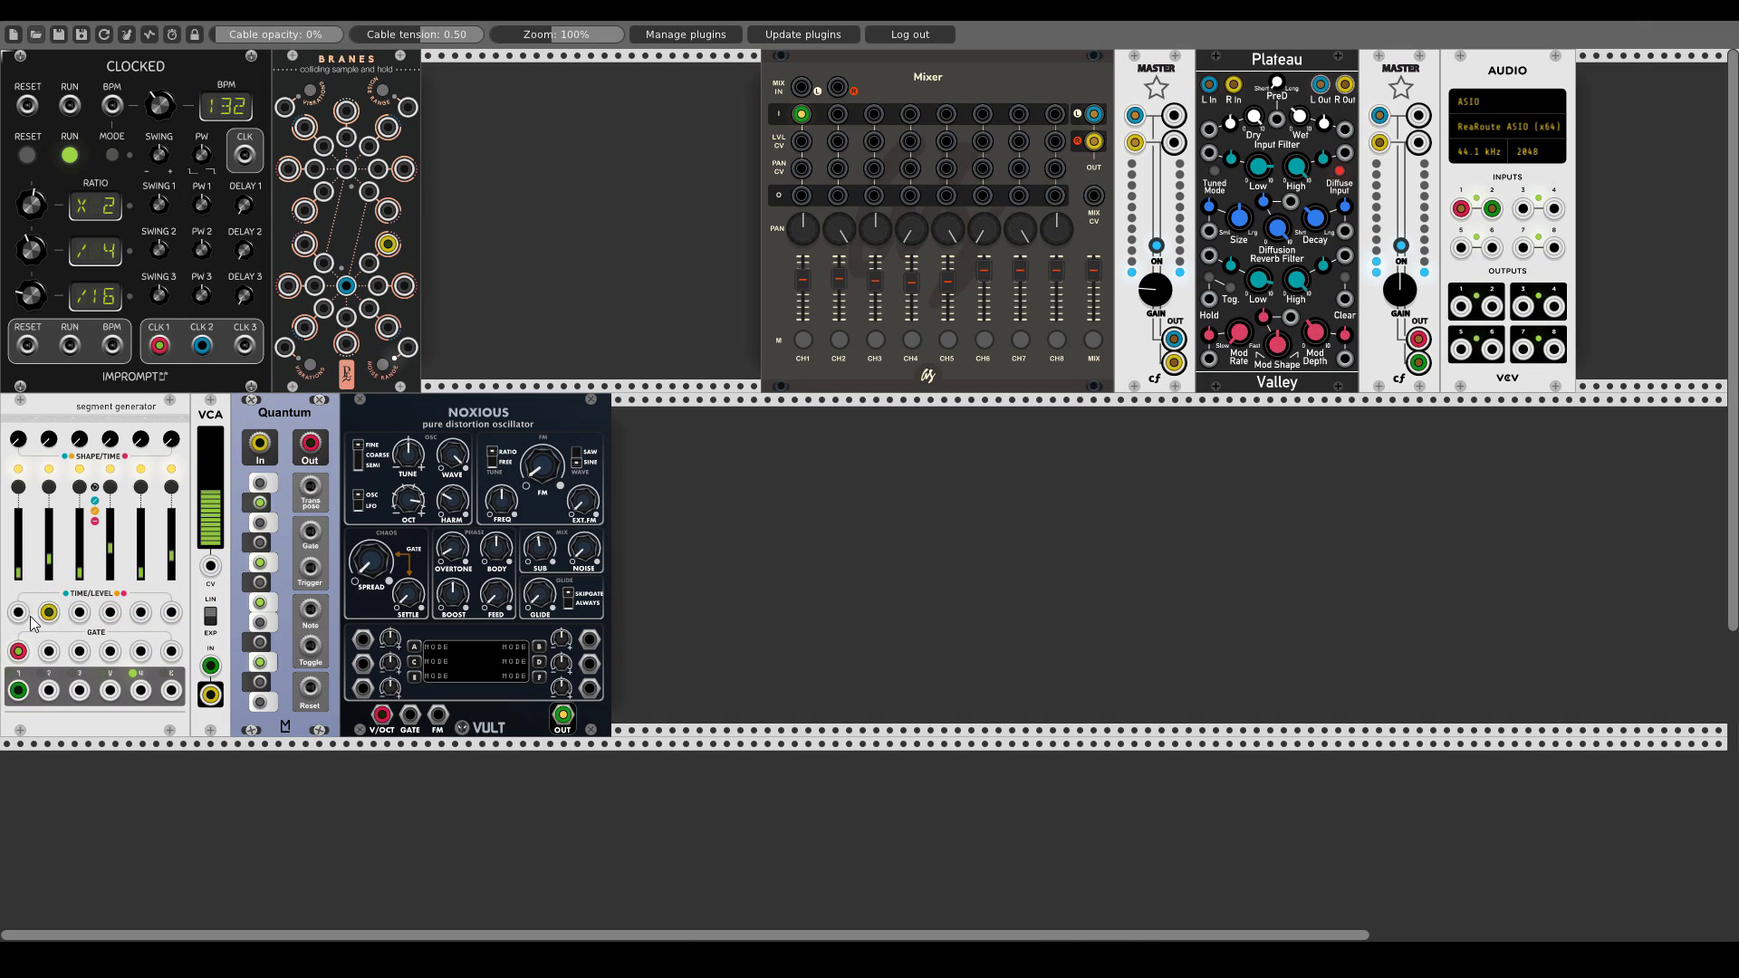
pyautogui.moveTo(404, 288); pyautogui.dragTo(110, 614)
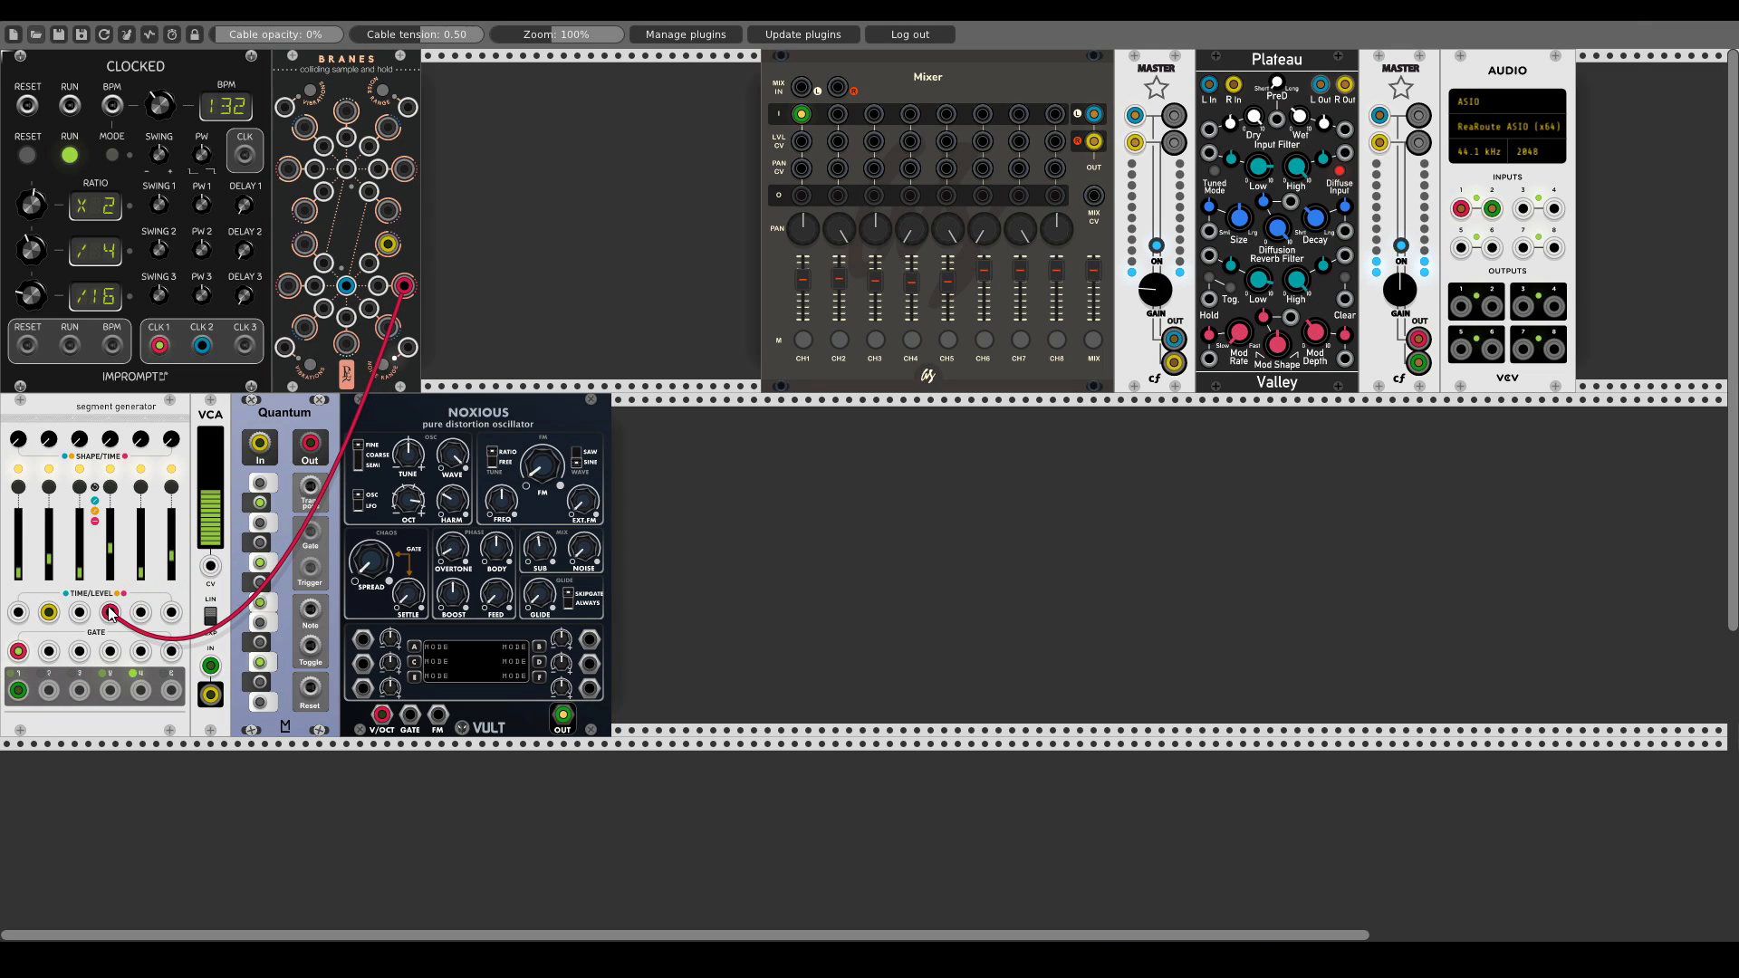
pyautogui.moveTo(387, 327); pyautogui.dragTo(172, 614)
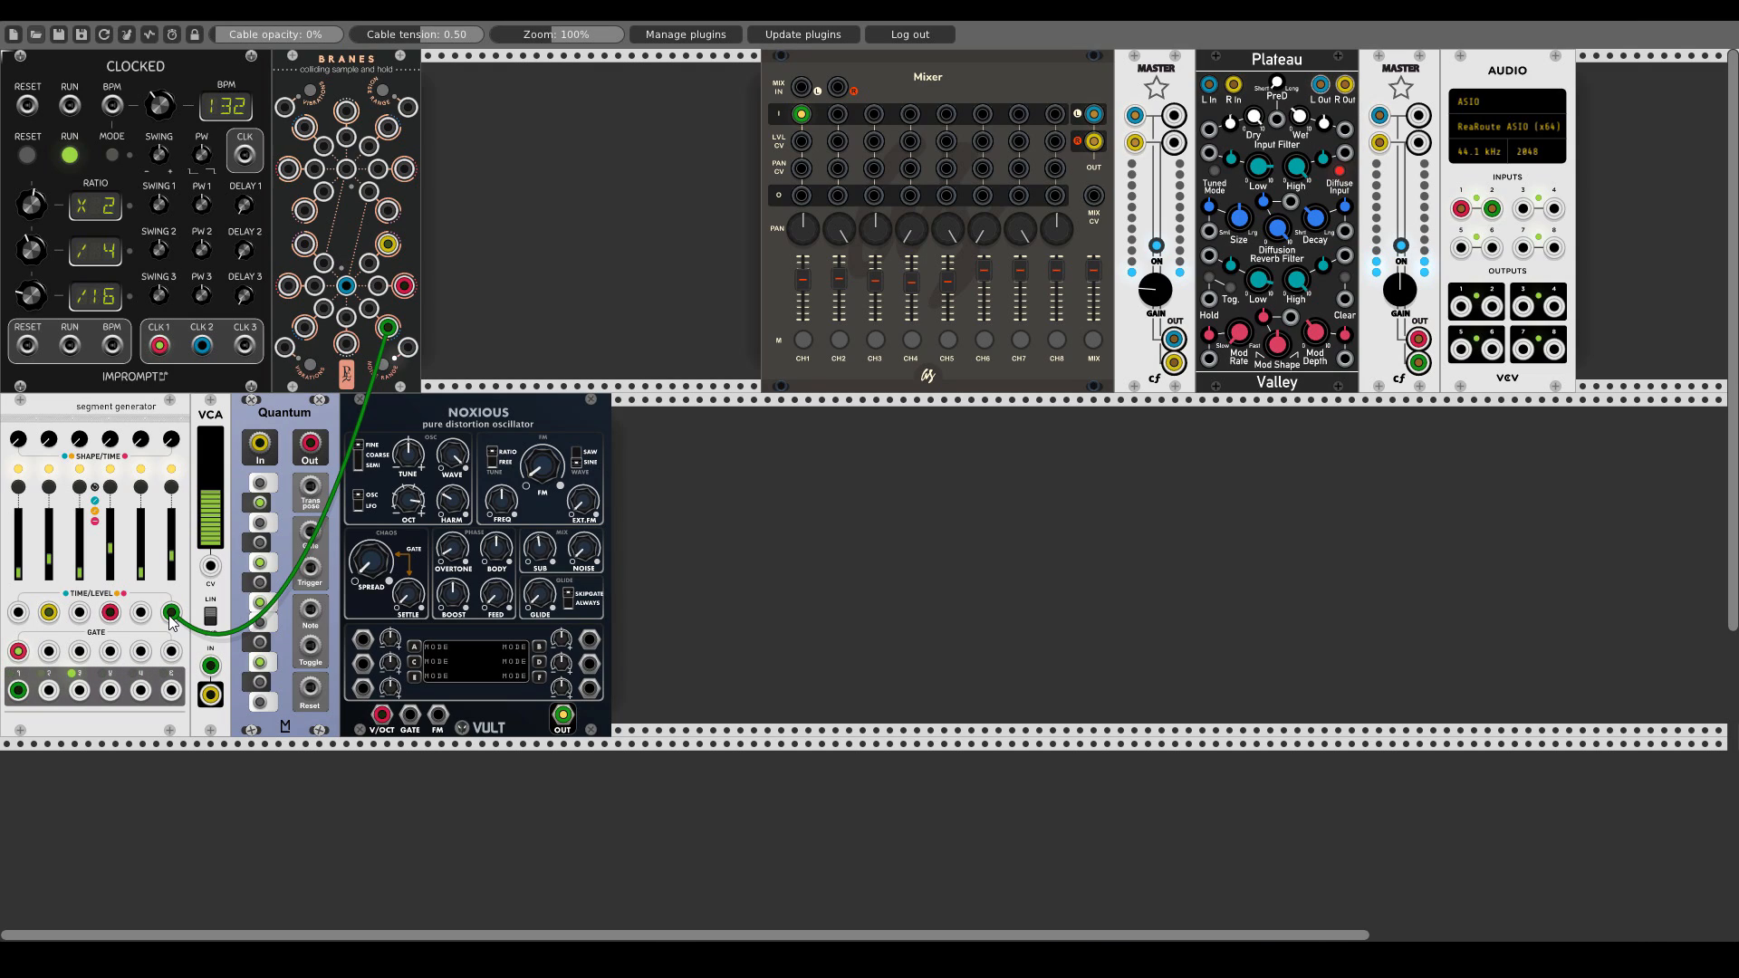
pyautogui.moveTo(170, 614); pyautogui.dragTo(327, 517)
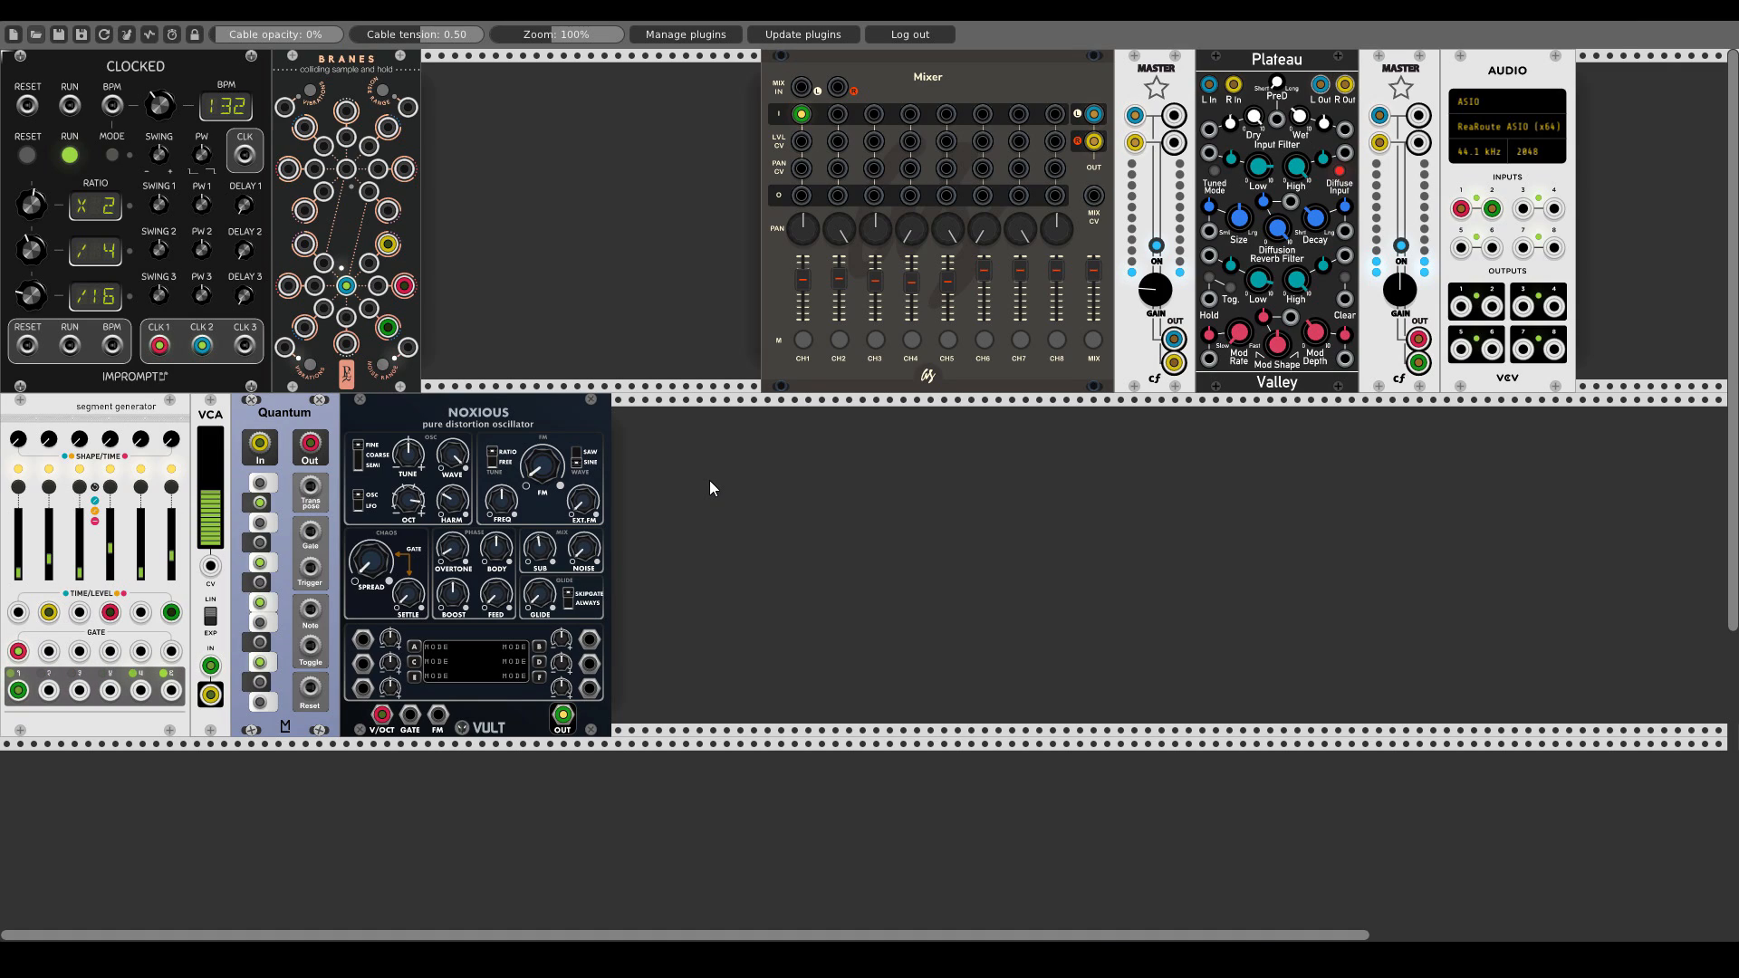
# - Connect the Quantum Gate jack to the Noxious GATE input and raise the CHAOS SPREAD
pyautogui.moveTo(311, 532); pyautogui.dragTo(410, 717)
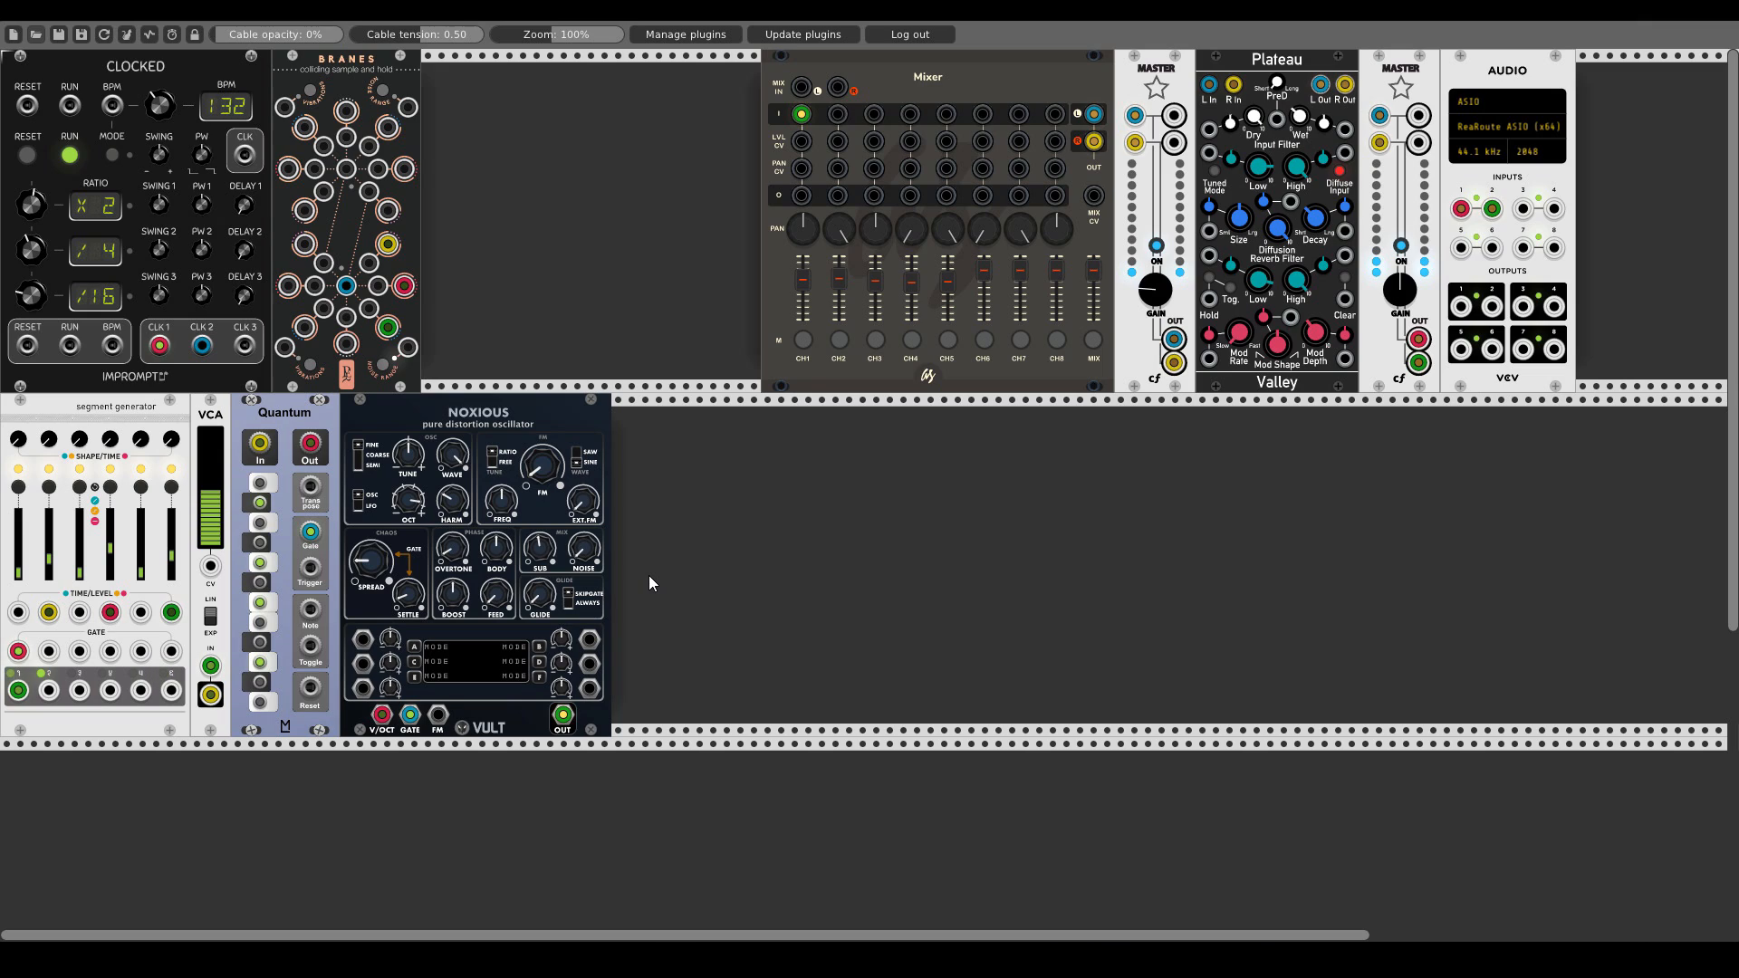
# - Search the module browser for "8fo", add the Bogaudio 8FO beside Branes, and enable its SLOW mode
pyautogui.rightClick(698, 620)
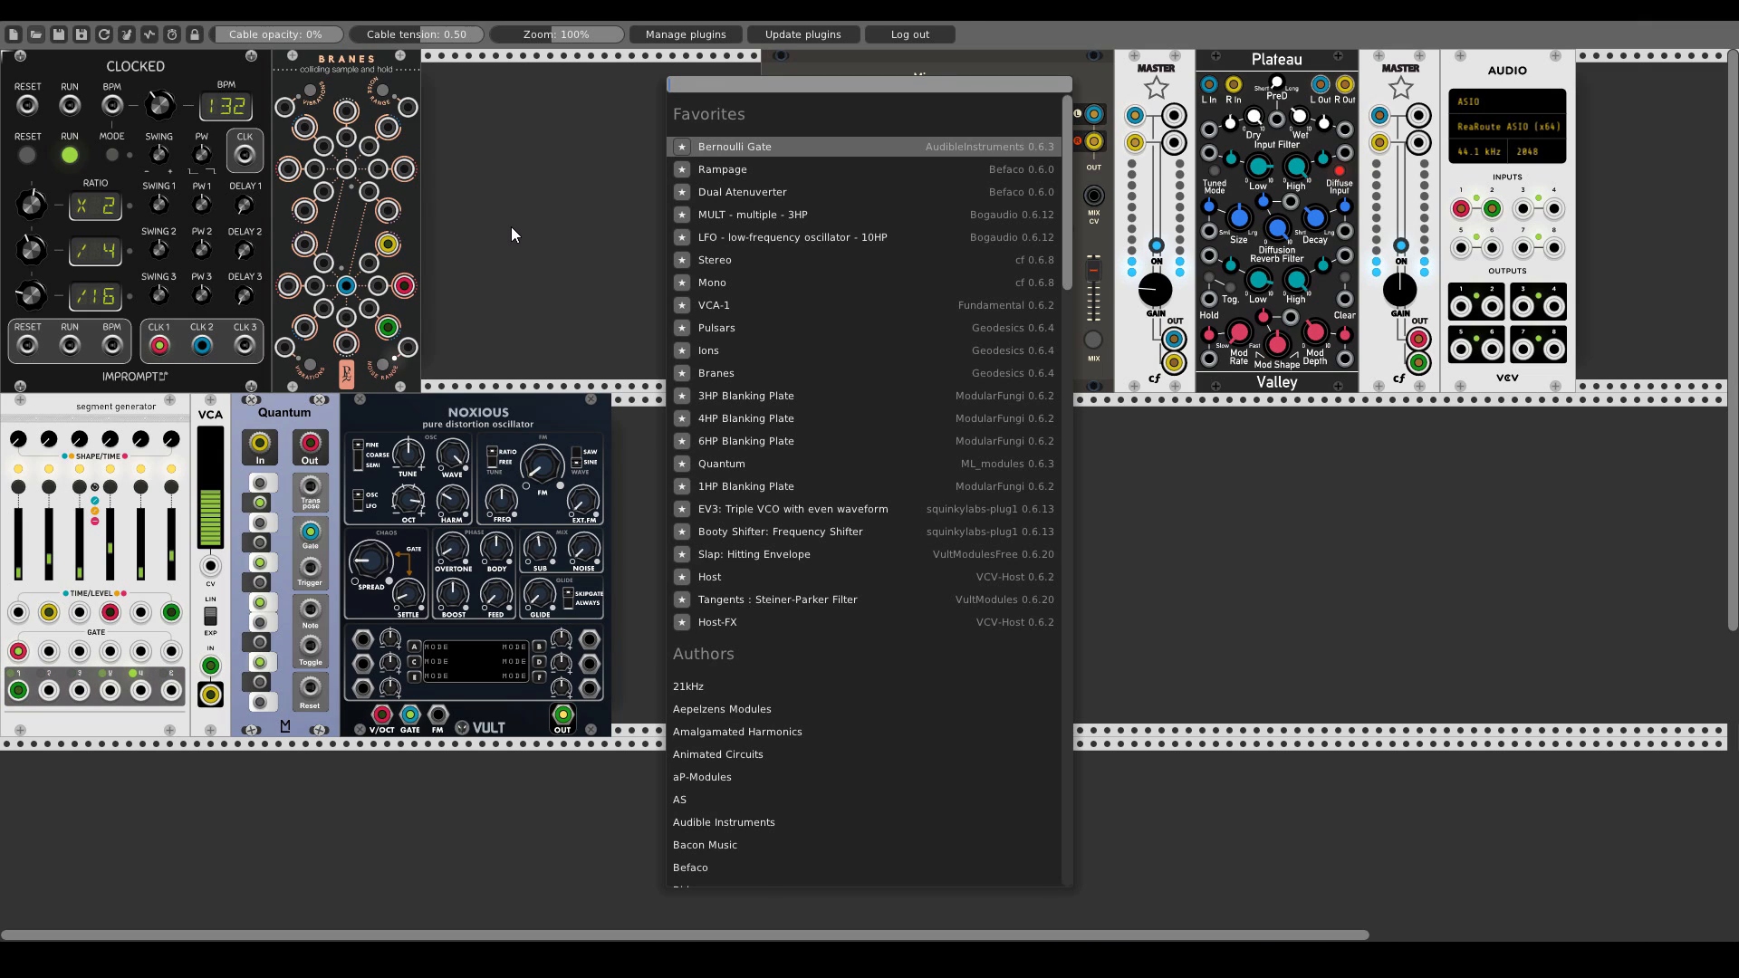
pyautogui.write('8fo')
pyautogui.click(749, 270)
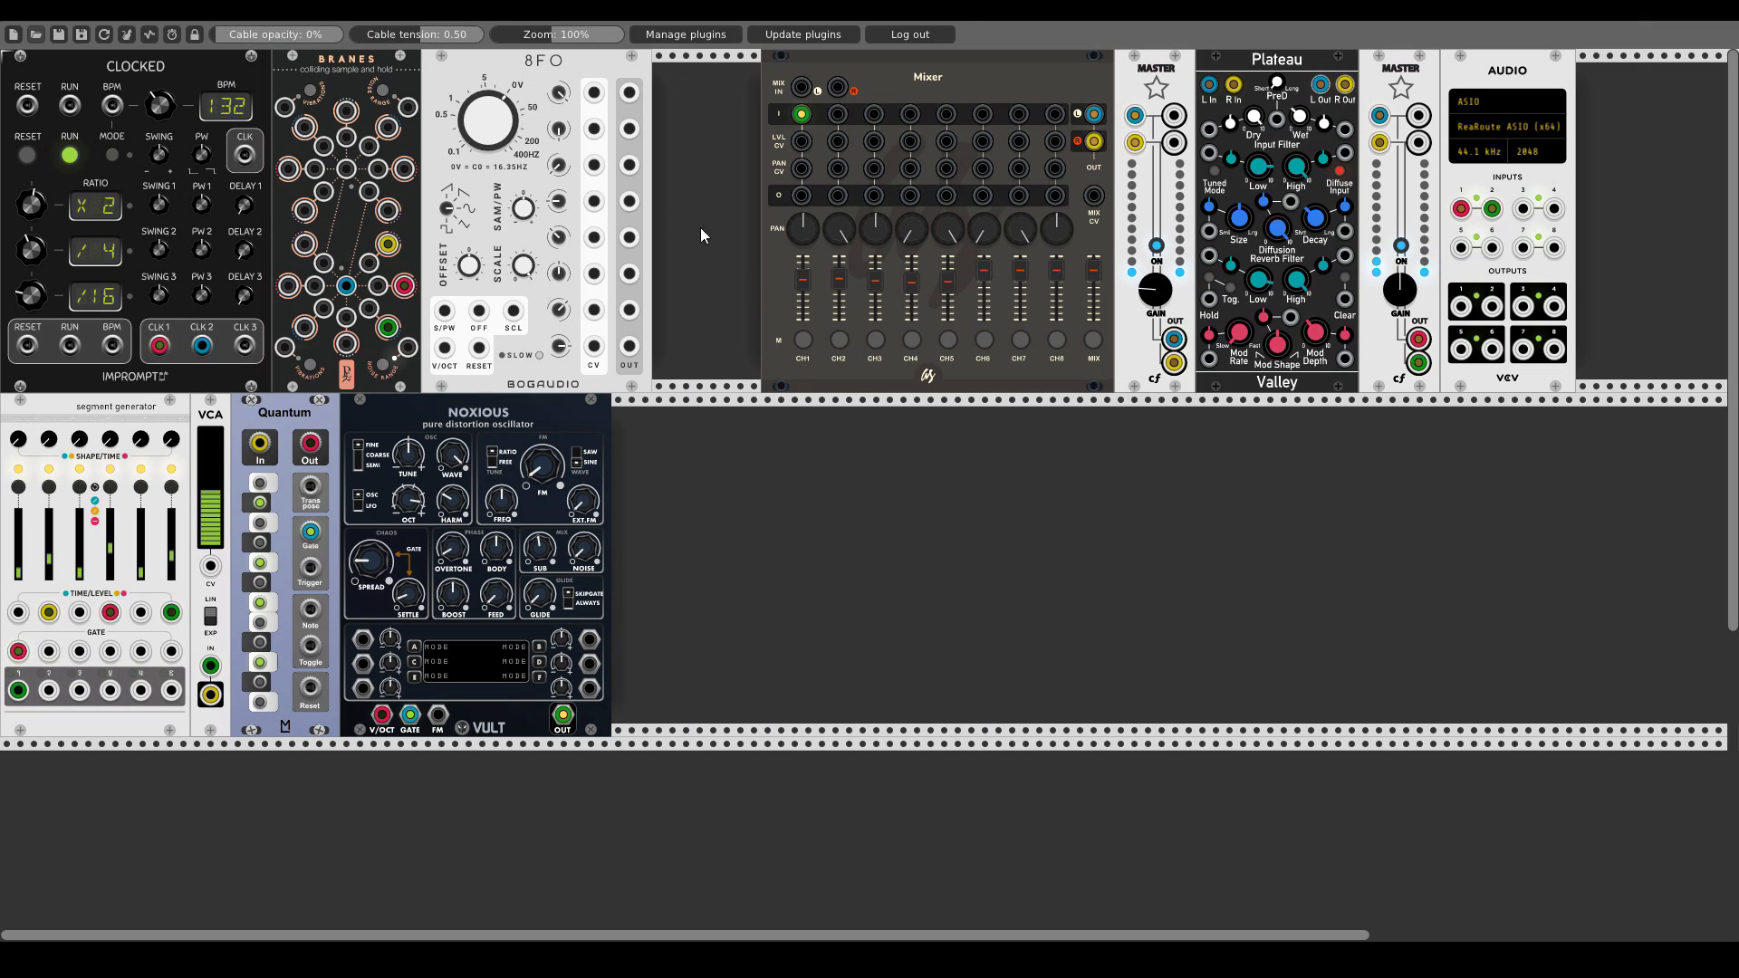
pyautogui.click(538, 355)
# - Add the Bogaudio 3HP MULT and place it directly beside the 8FO
pyautogui.rightClick(683, 150)
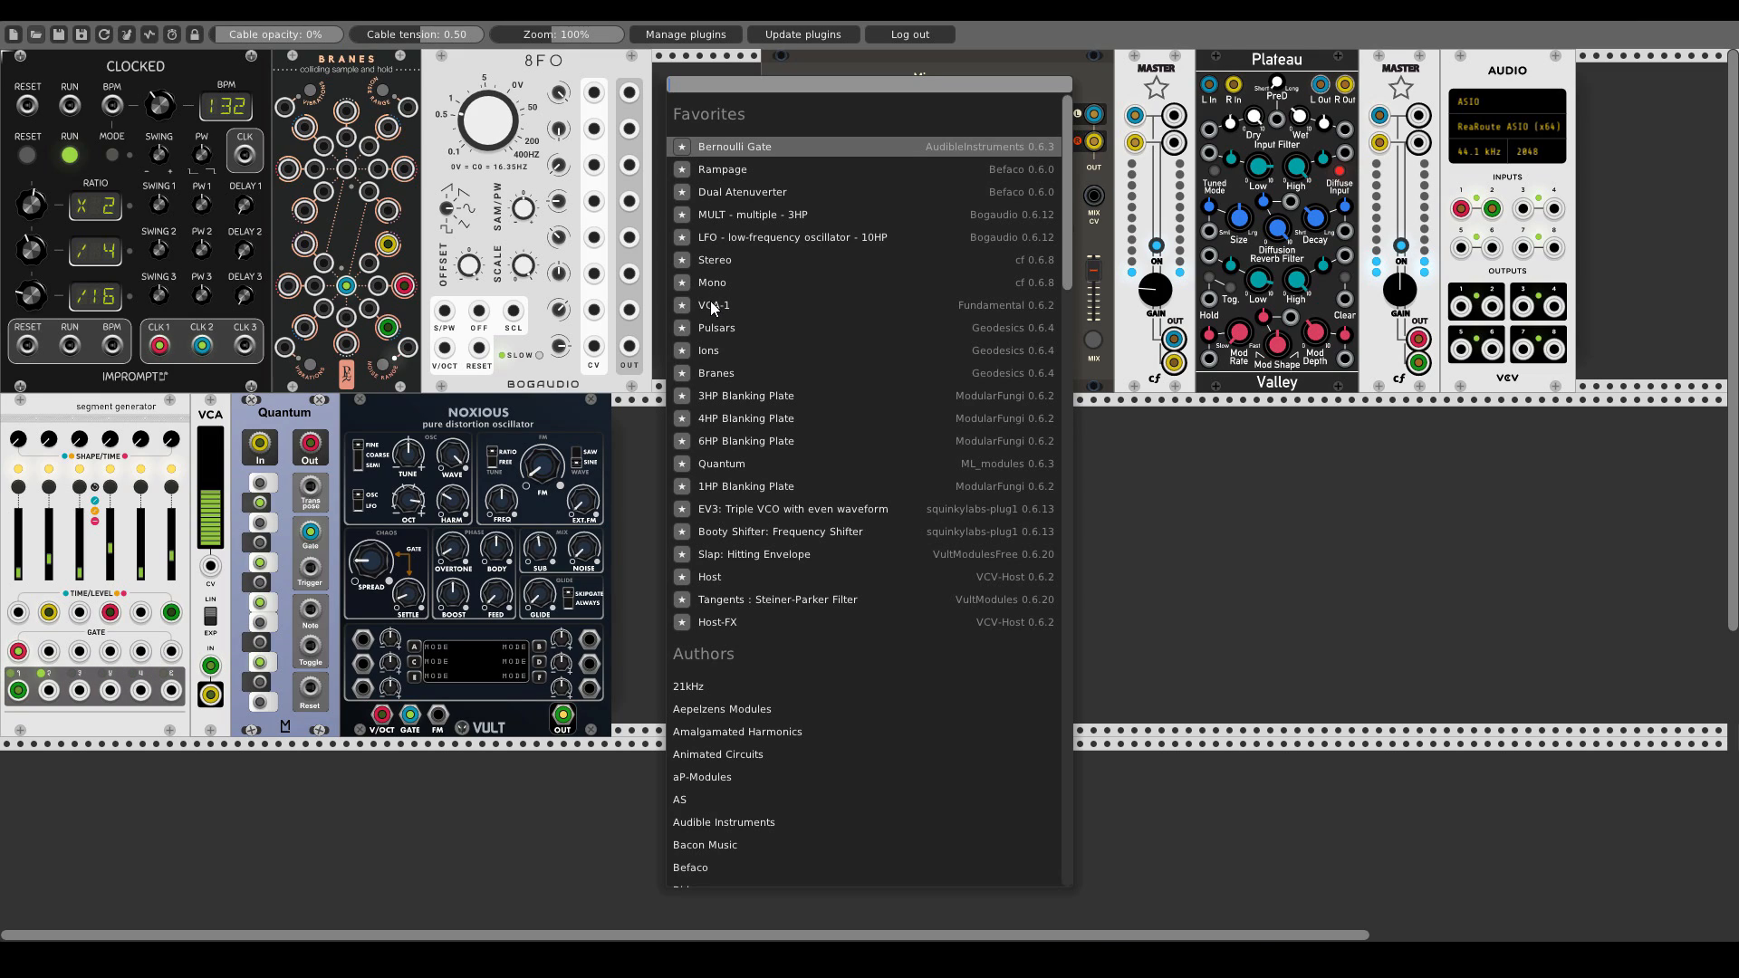
pyautogui.click(724, 216)
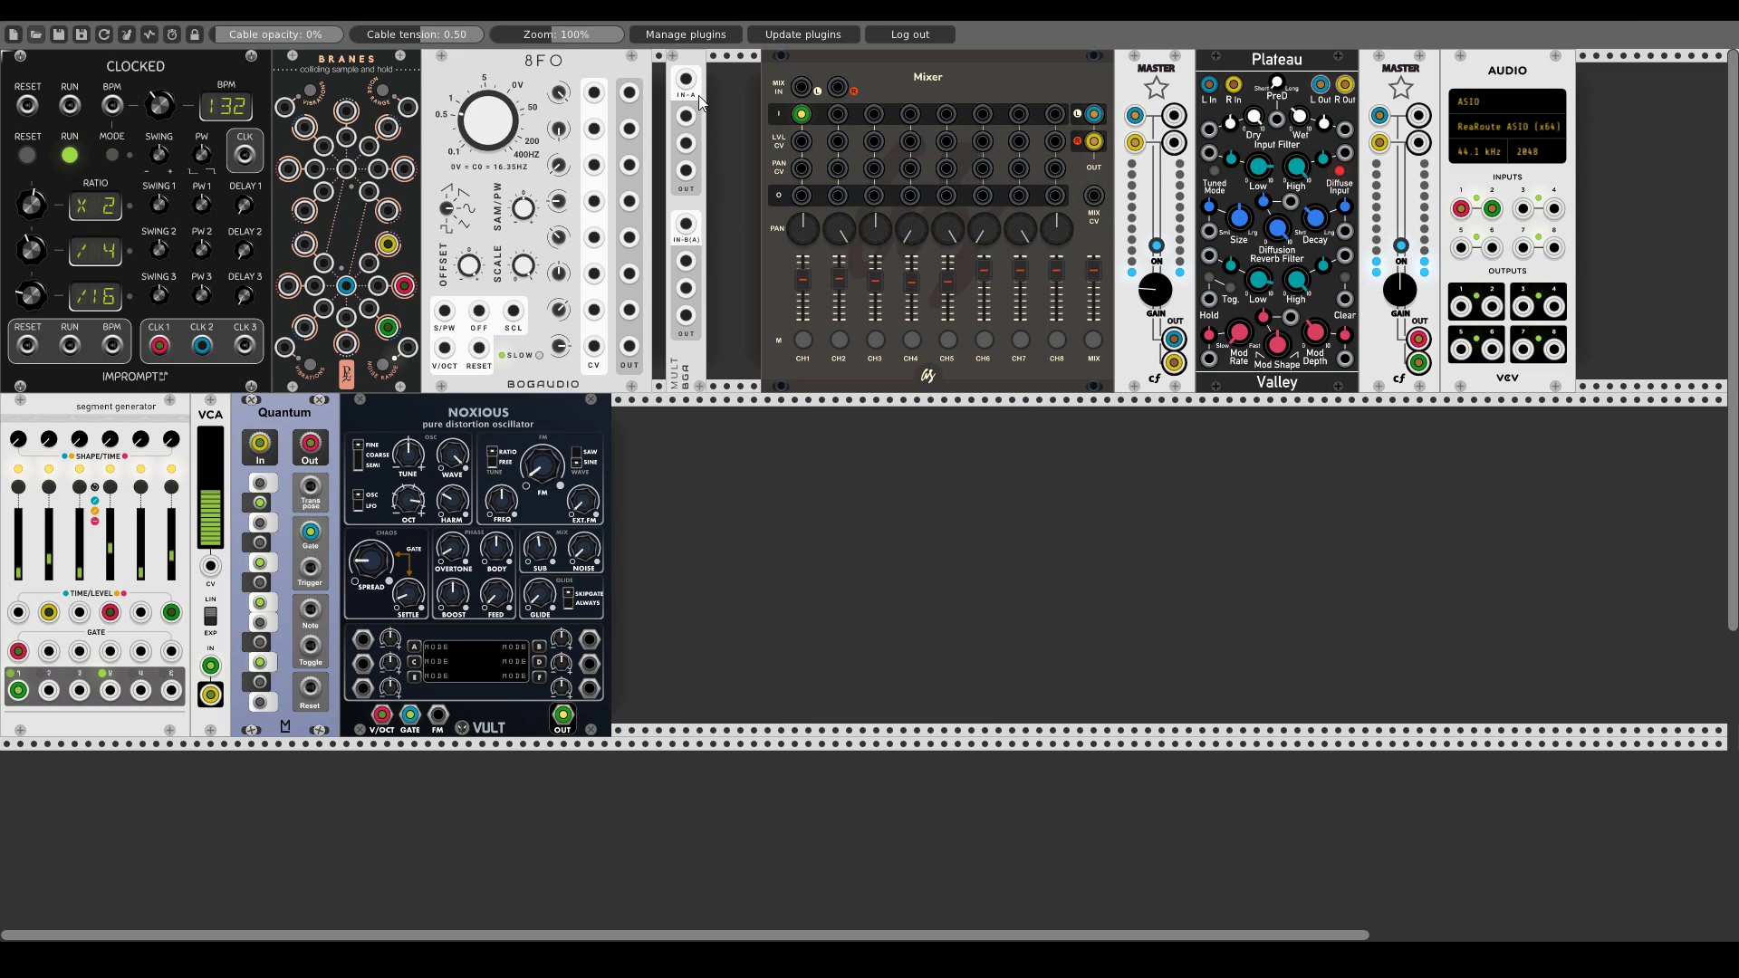
pyautogui.moveTo(697, 60); pyautogui.dragTo(685, 59)
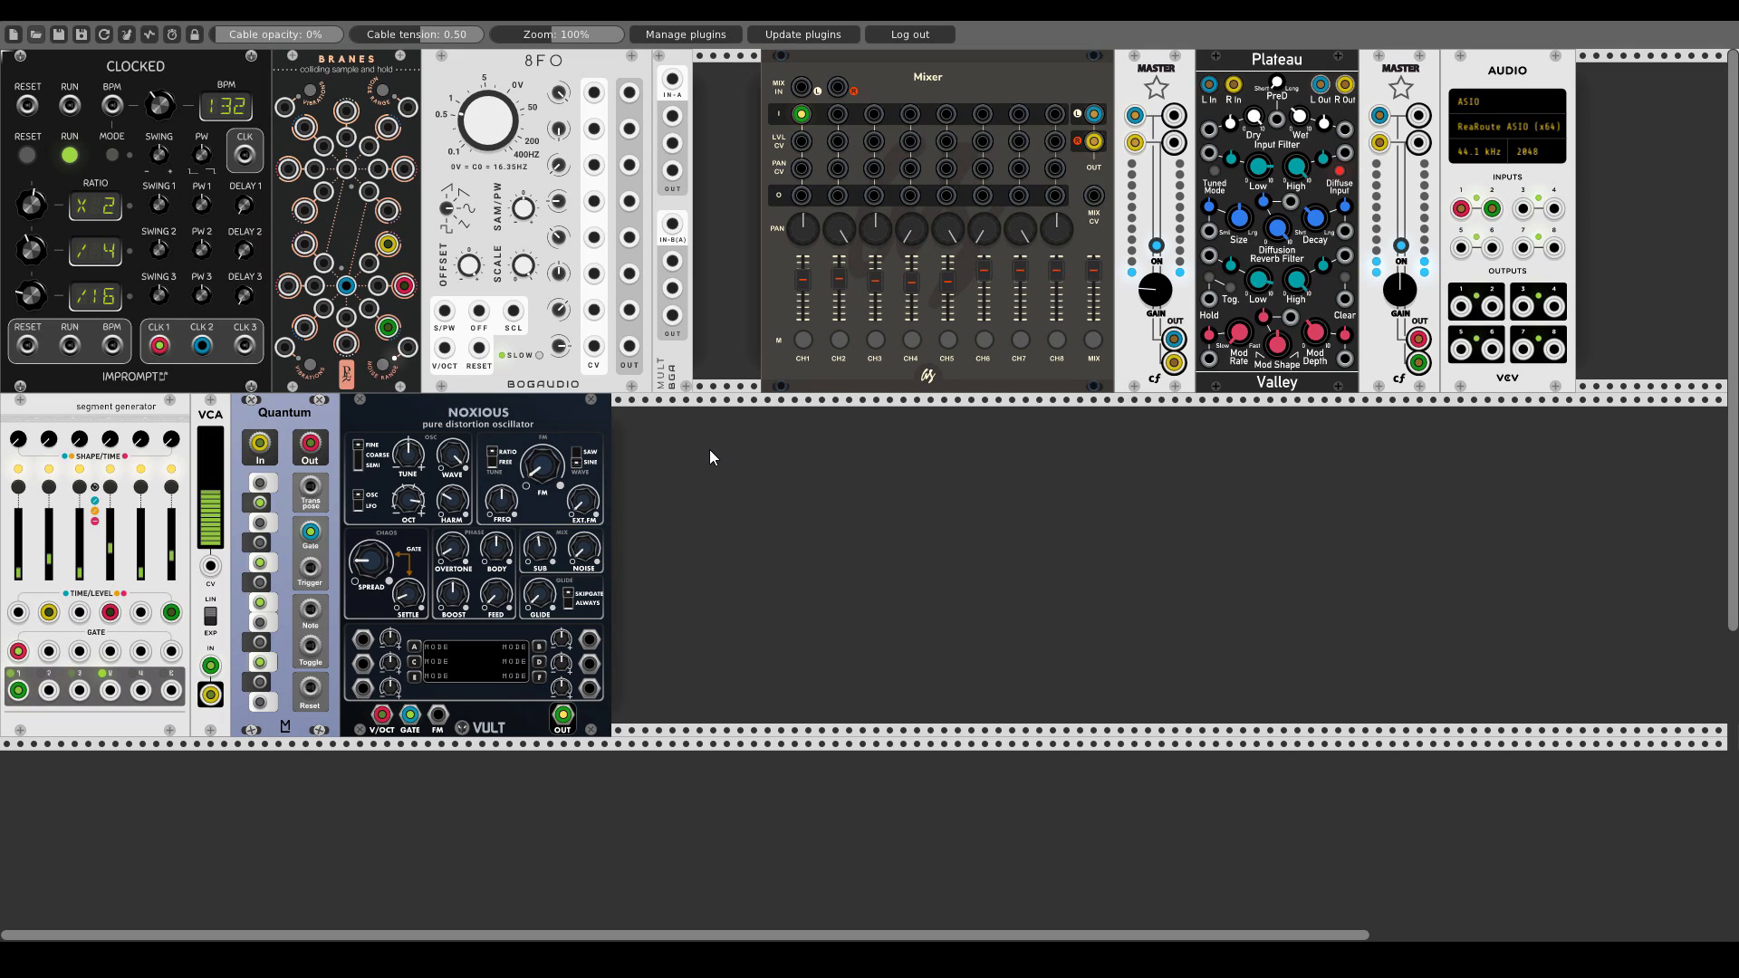
# - Patch the first 8FO output through the mult's IN-A to Noxious modulation input B, and assign slot B to HARM
pyautogui.moveTo(629, 94); pyautogui.dragTo(671, 78)
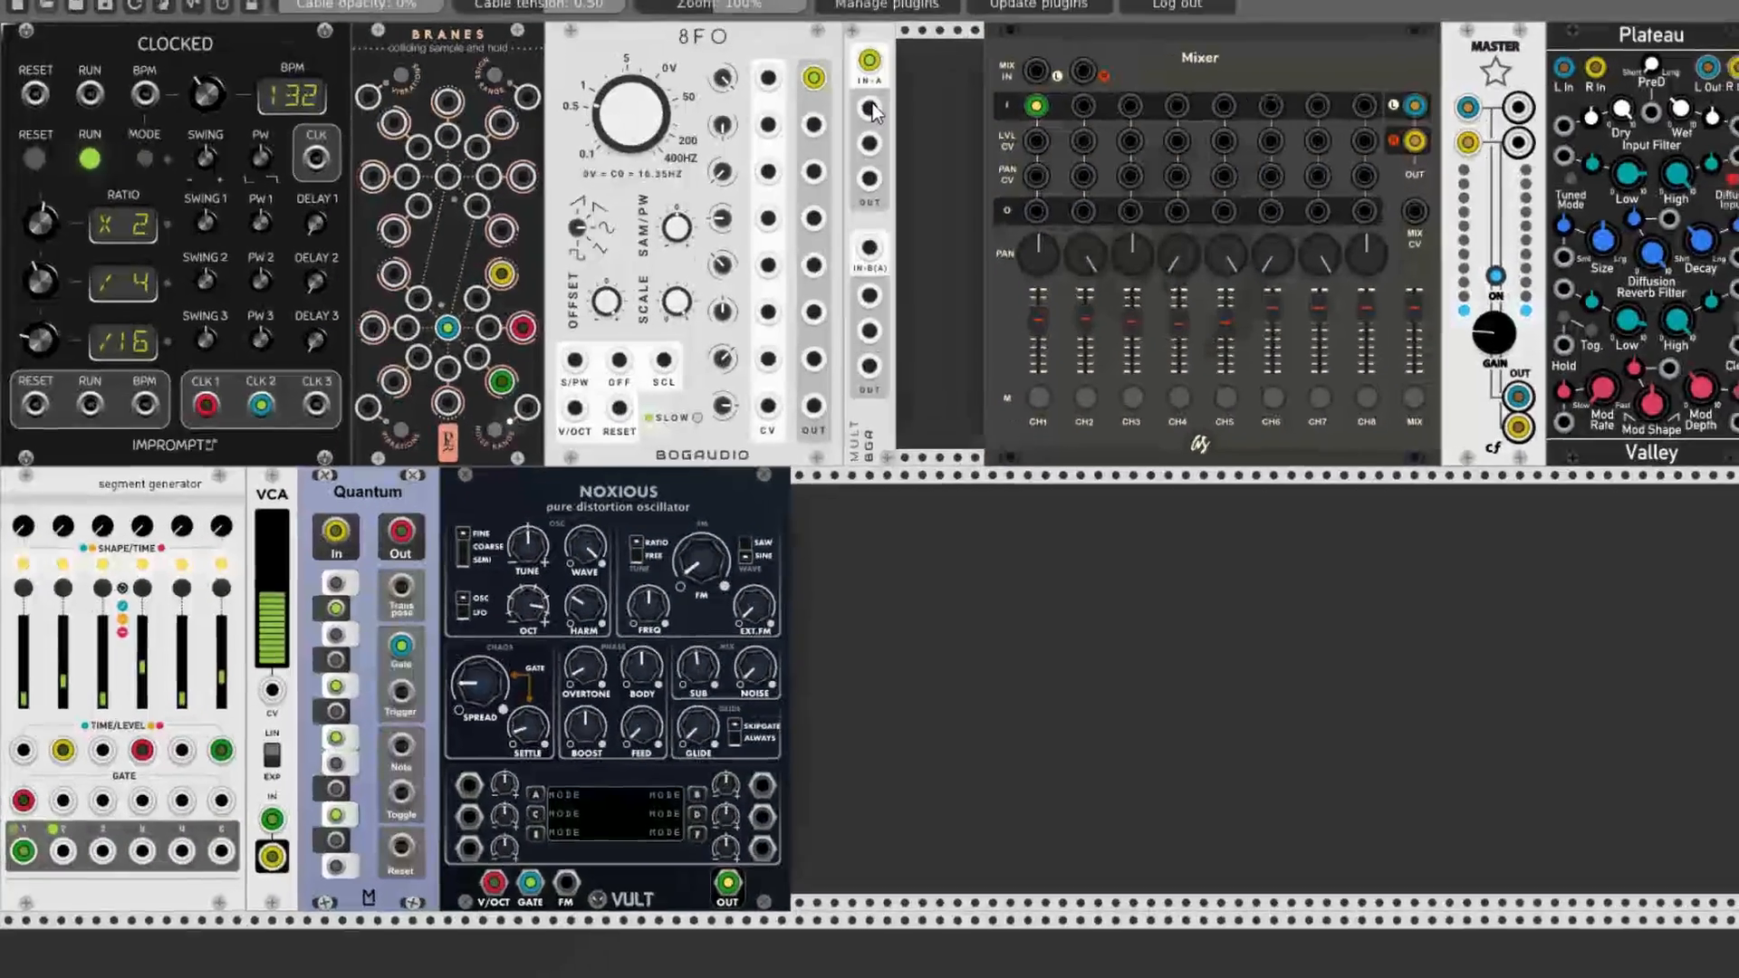
pyautogui.moveTo(675, 116); pyautogui.dragTo(473, 561)
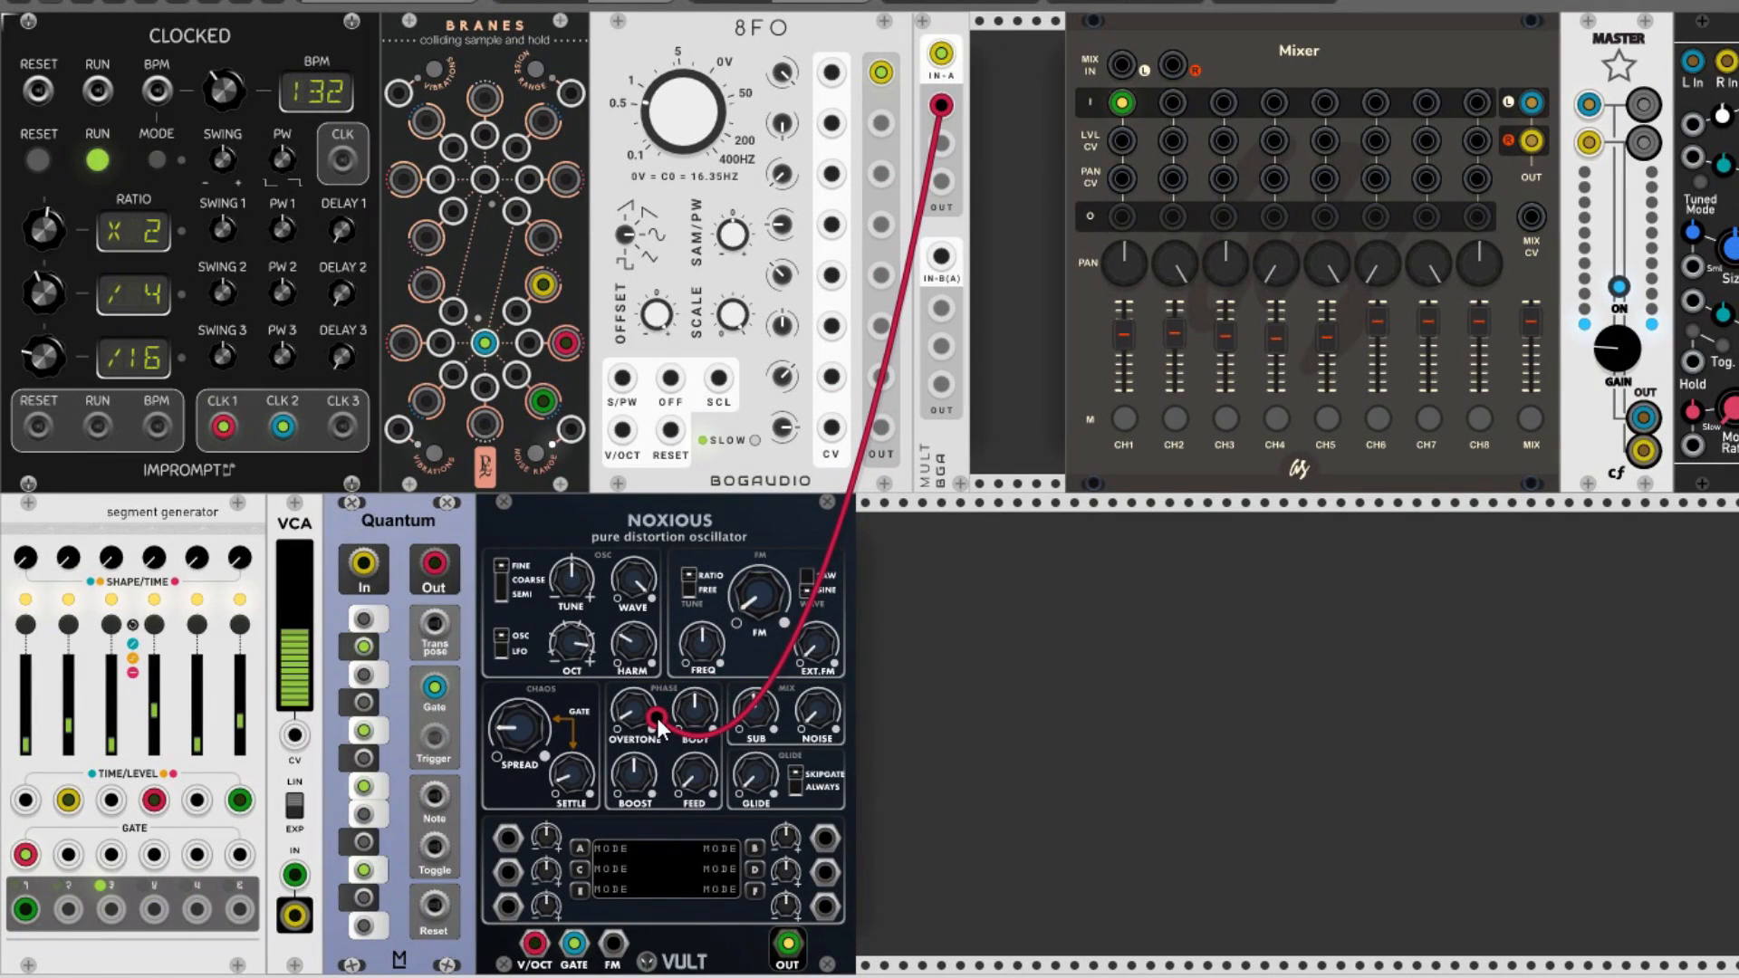
pyautogui.moveTo(662, 724); pyautogui.dragTo(825, 838)
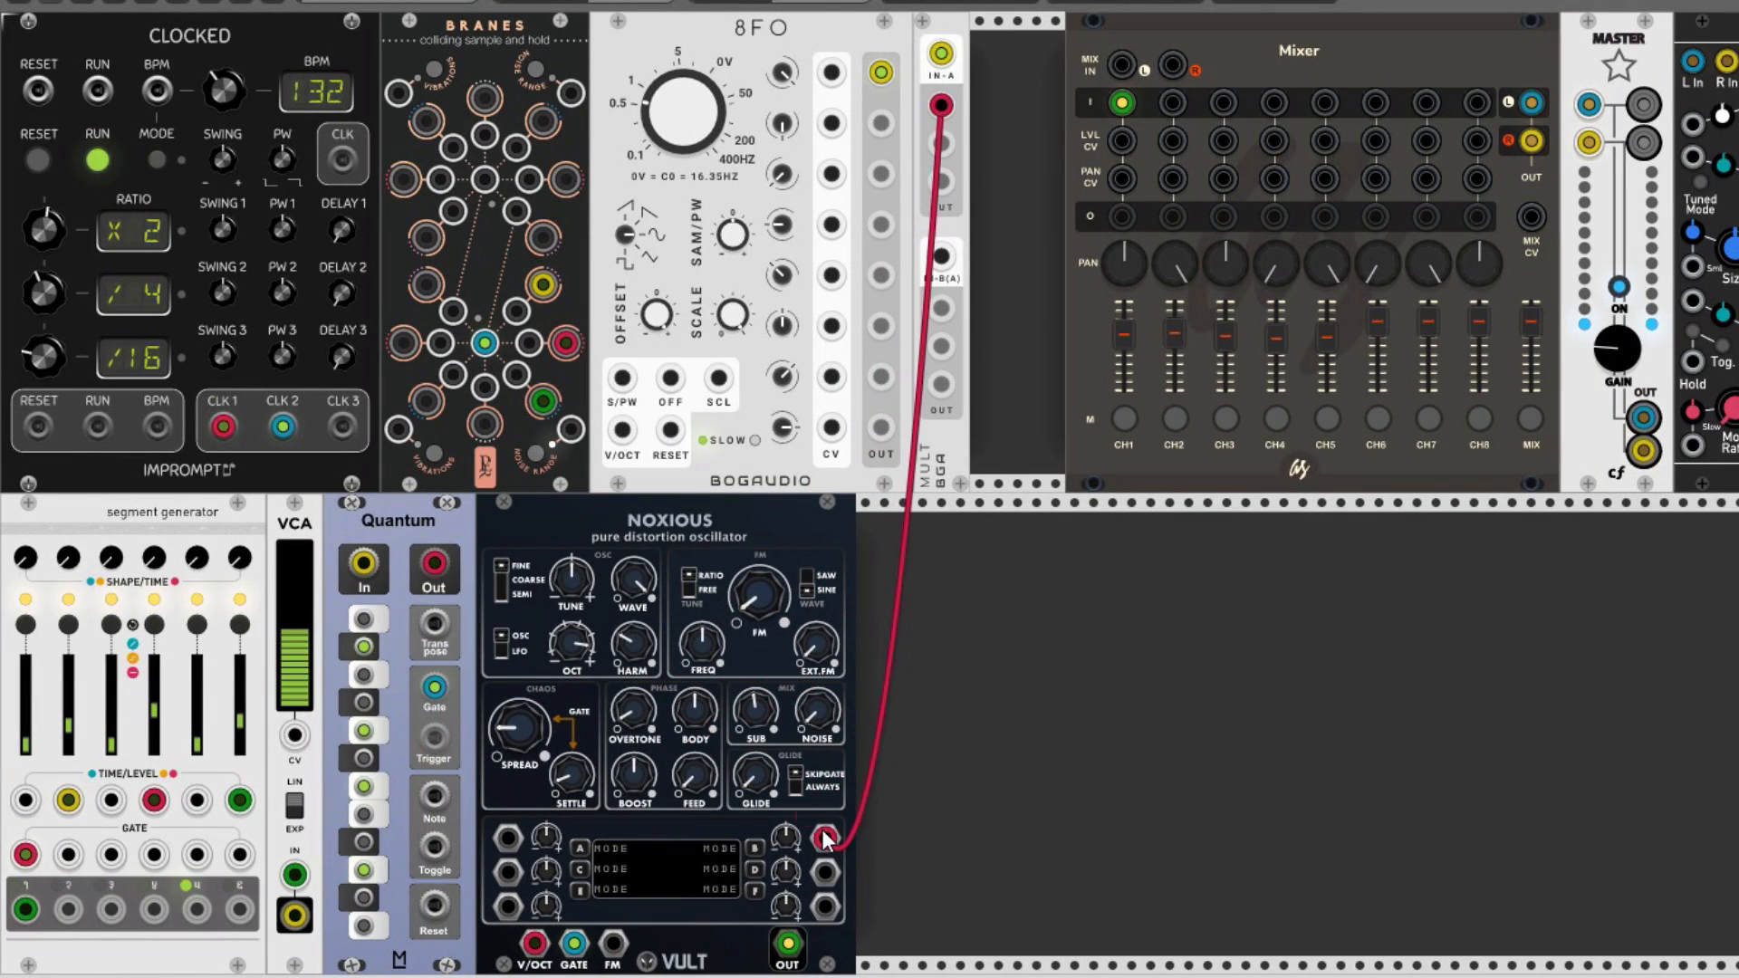
pyautogui.click(754, 847)
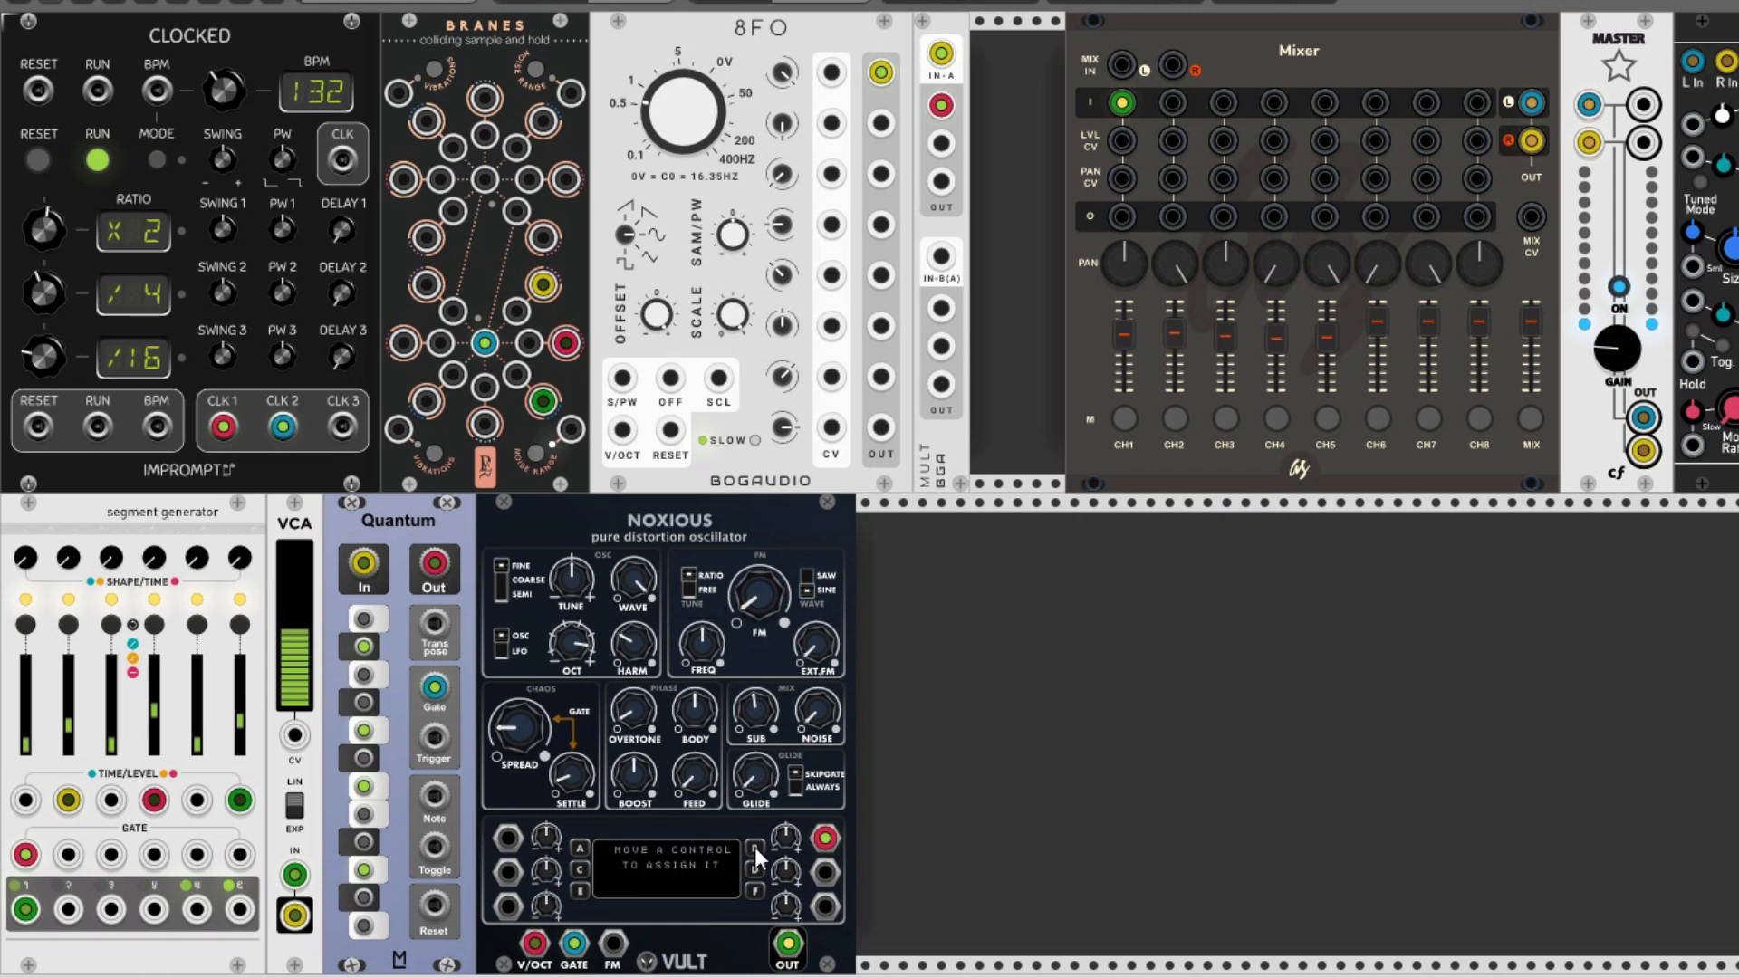
pyautogui.moveTo(633, 643); pyautogui.dragTo(633, 634)
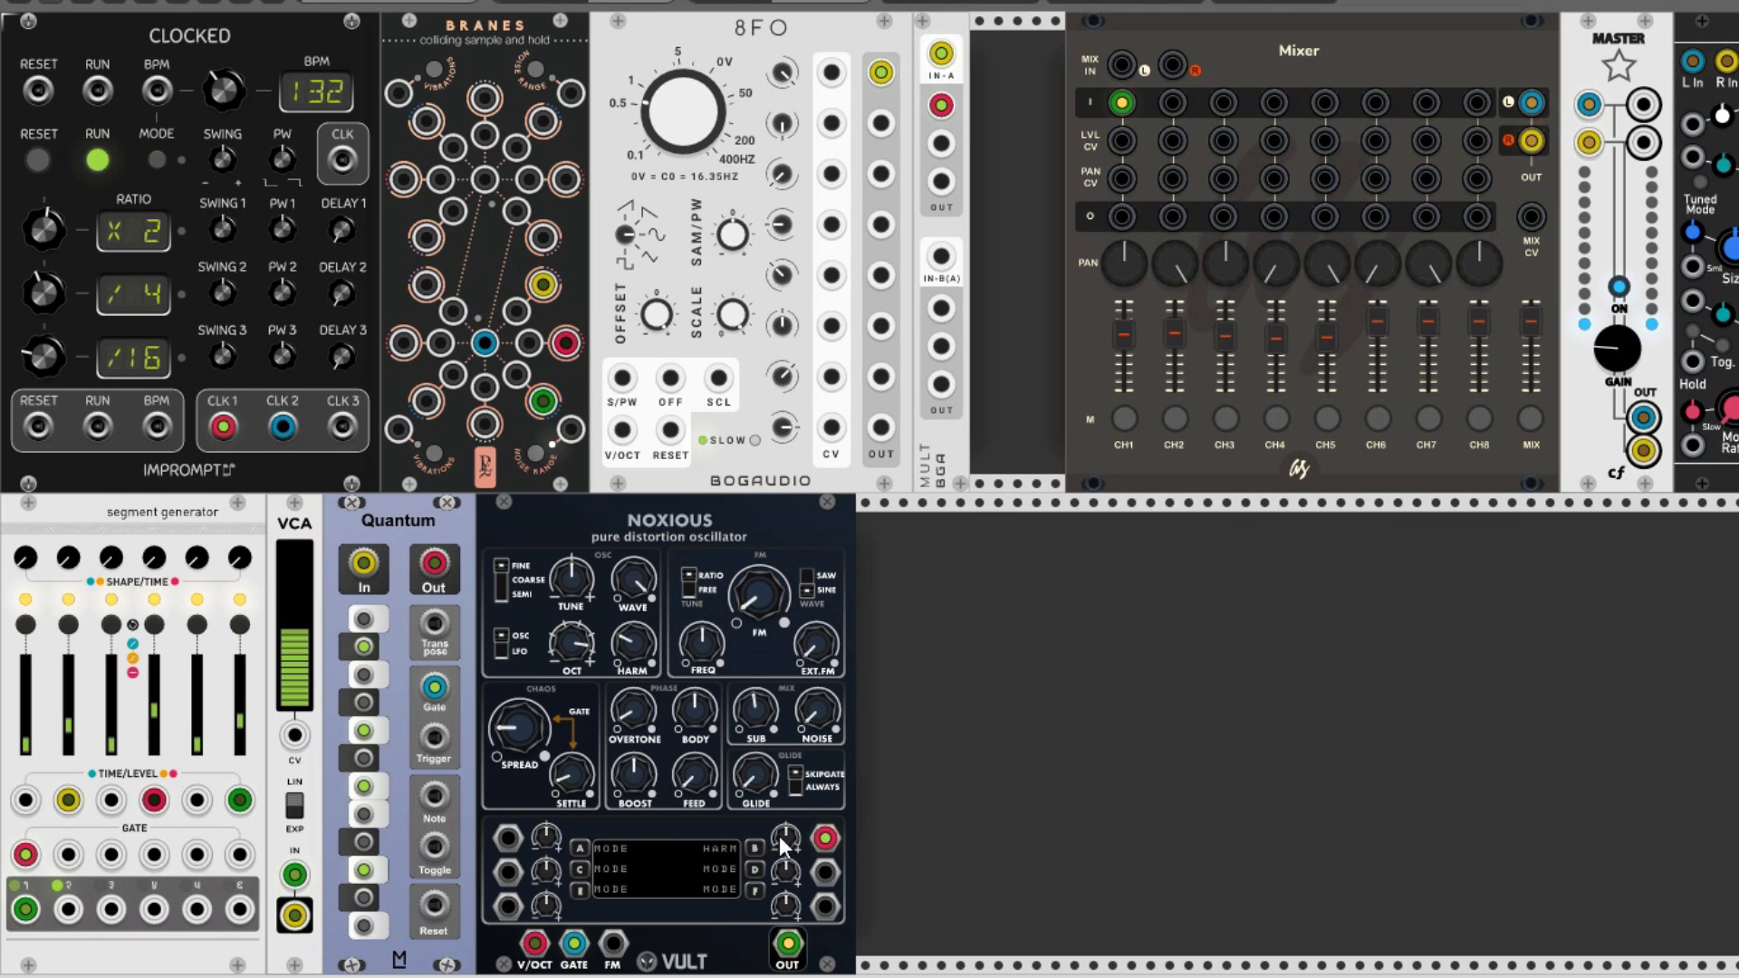
# - Raise the Noxious modulation B amount, then patch the second mult A output to input D and assign slot D to OVERTONE
pyautogui.moveTo(786, 838); pyautogui.dragTo(786, 786)
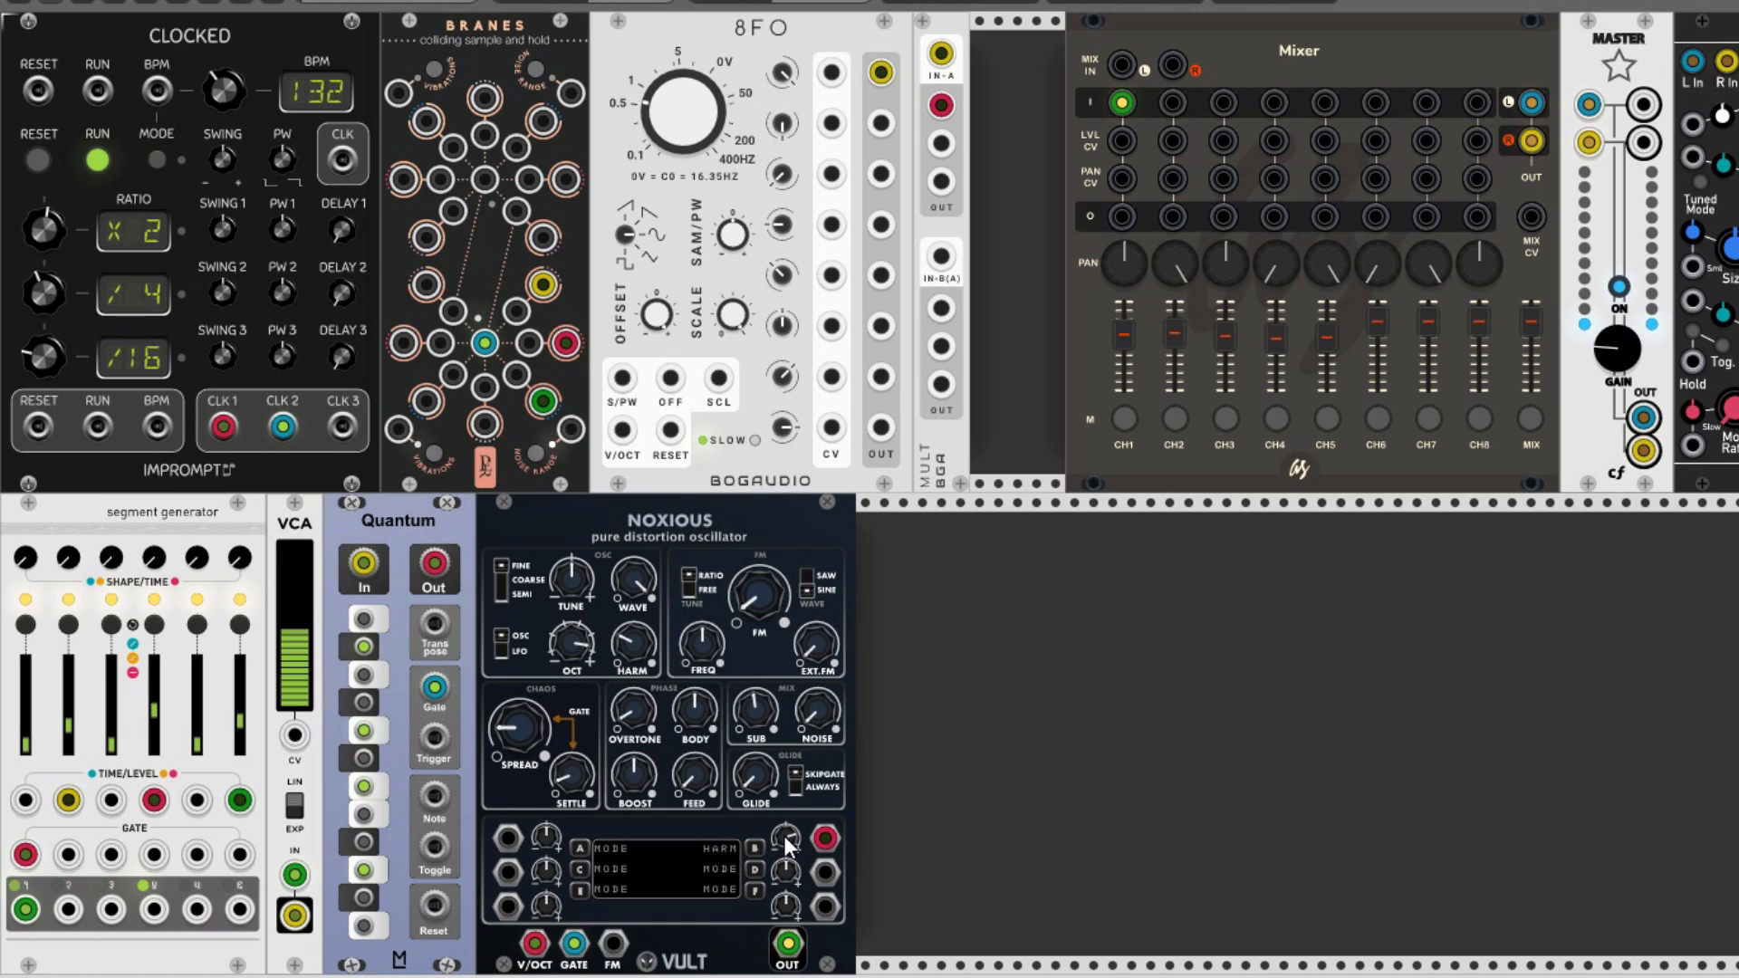
pyautogui.moveTo(942, 143); pyautogui.dragTo(824, 872)
pyautogui.click(755, 868)
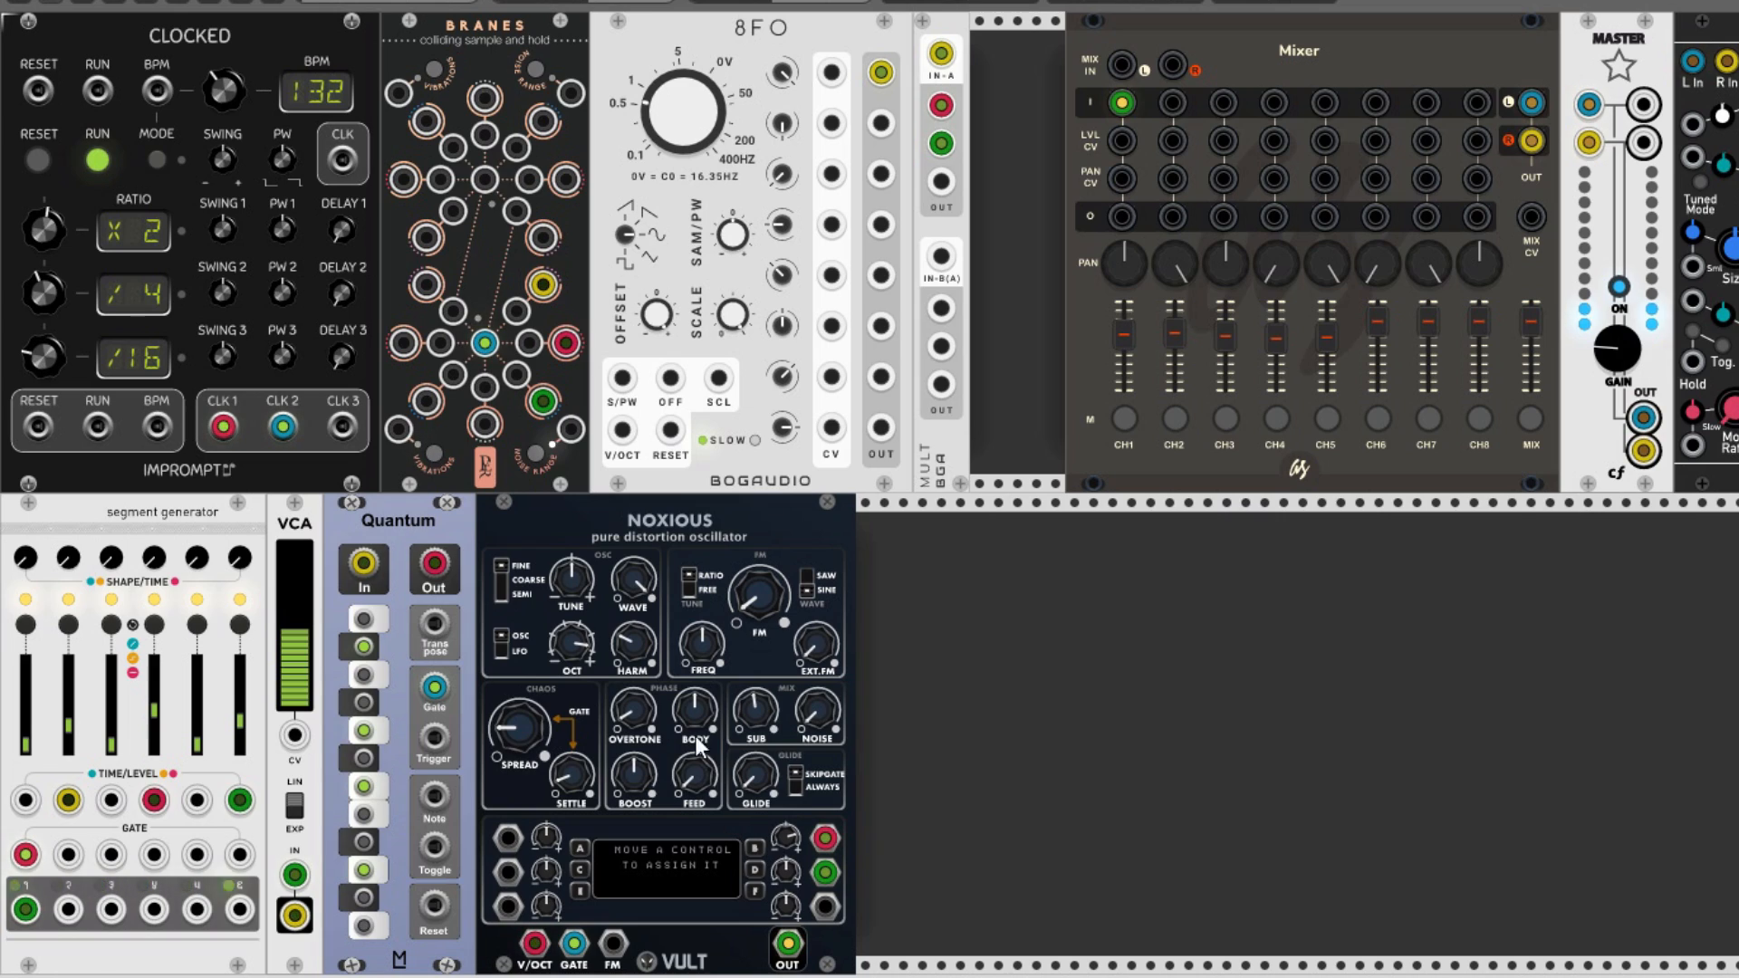
pyautogui.moveTo(635, 711); pyautogui.dragTo(636, 705)
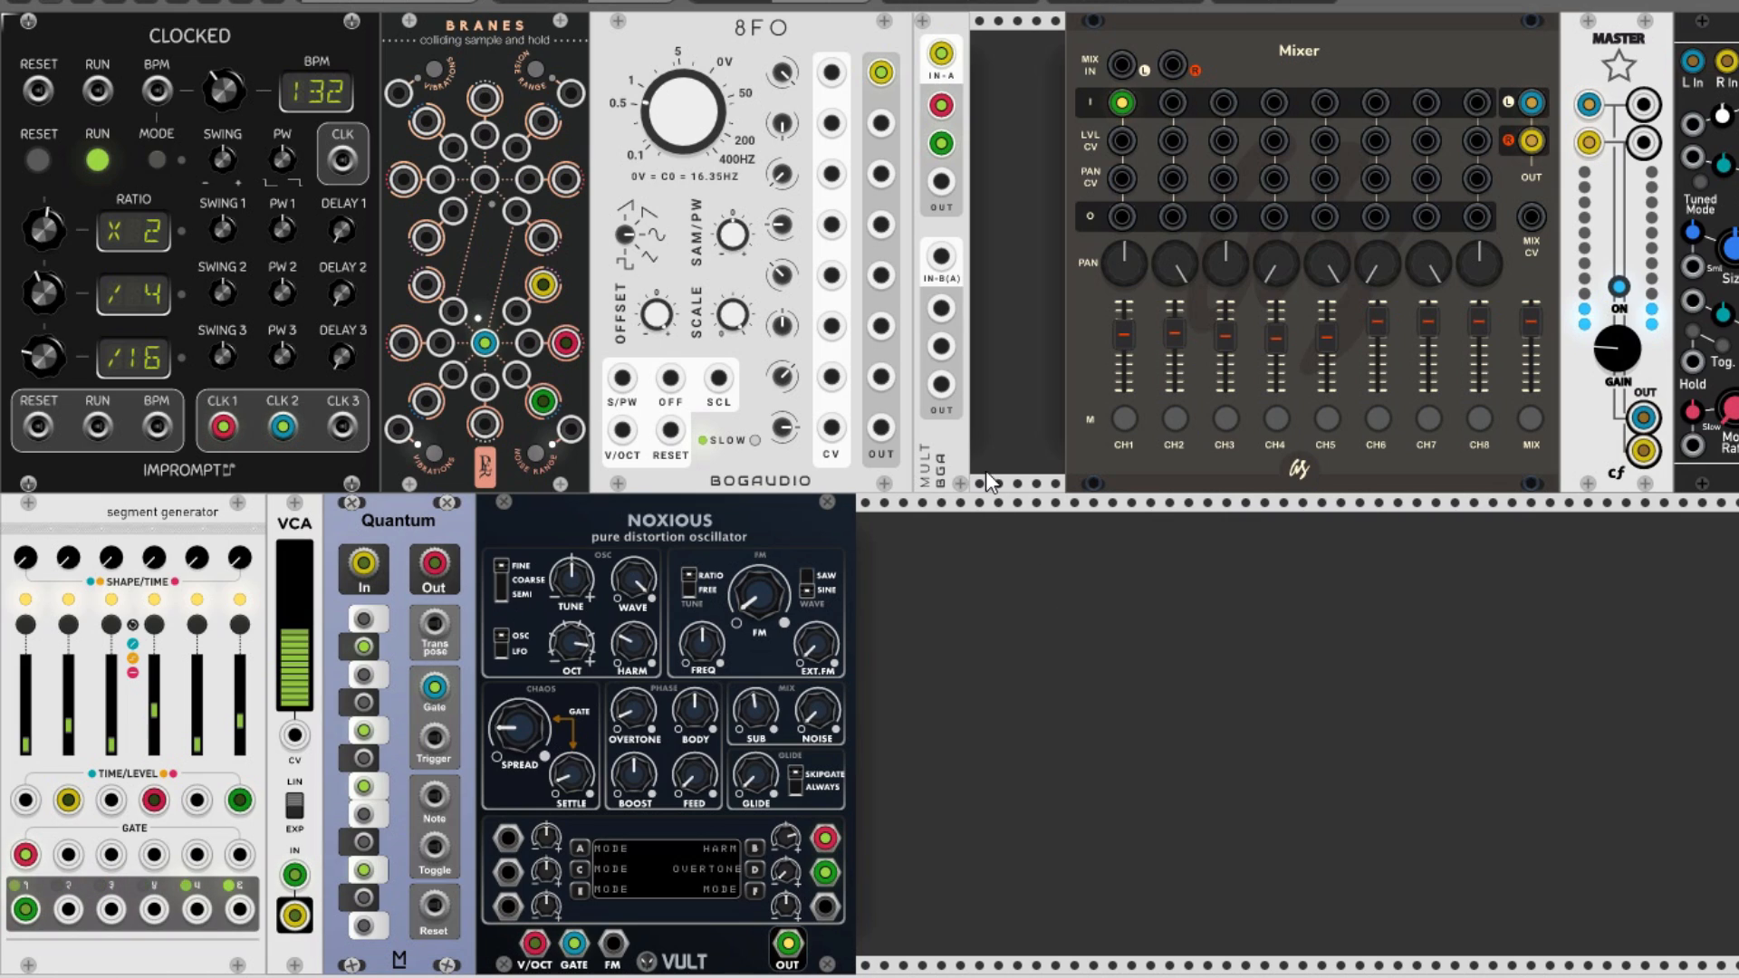
# - Patch the third mult A output to Noxious modulation input F and assign slot F to FM-AMT
pyautogui.moveTo(941, 181); pyautogui.dragTo(824, 906)
pyautogui.click(756, 890)
pyautogui.moveTo(759, 596); pyautogui.dragTo(759, 590)
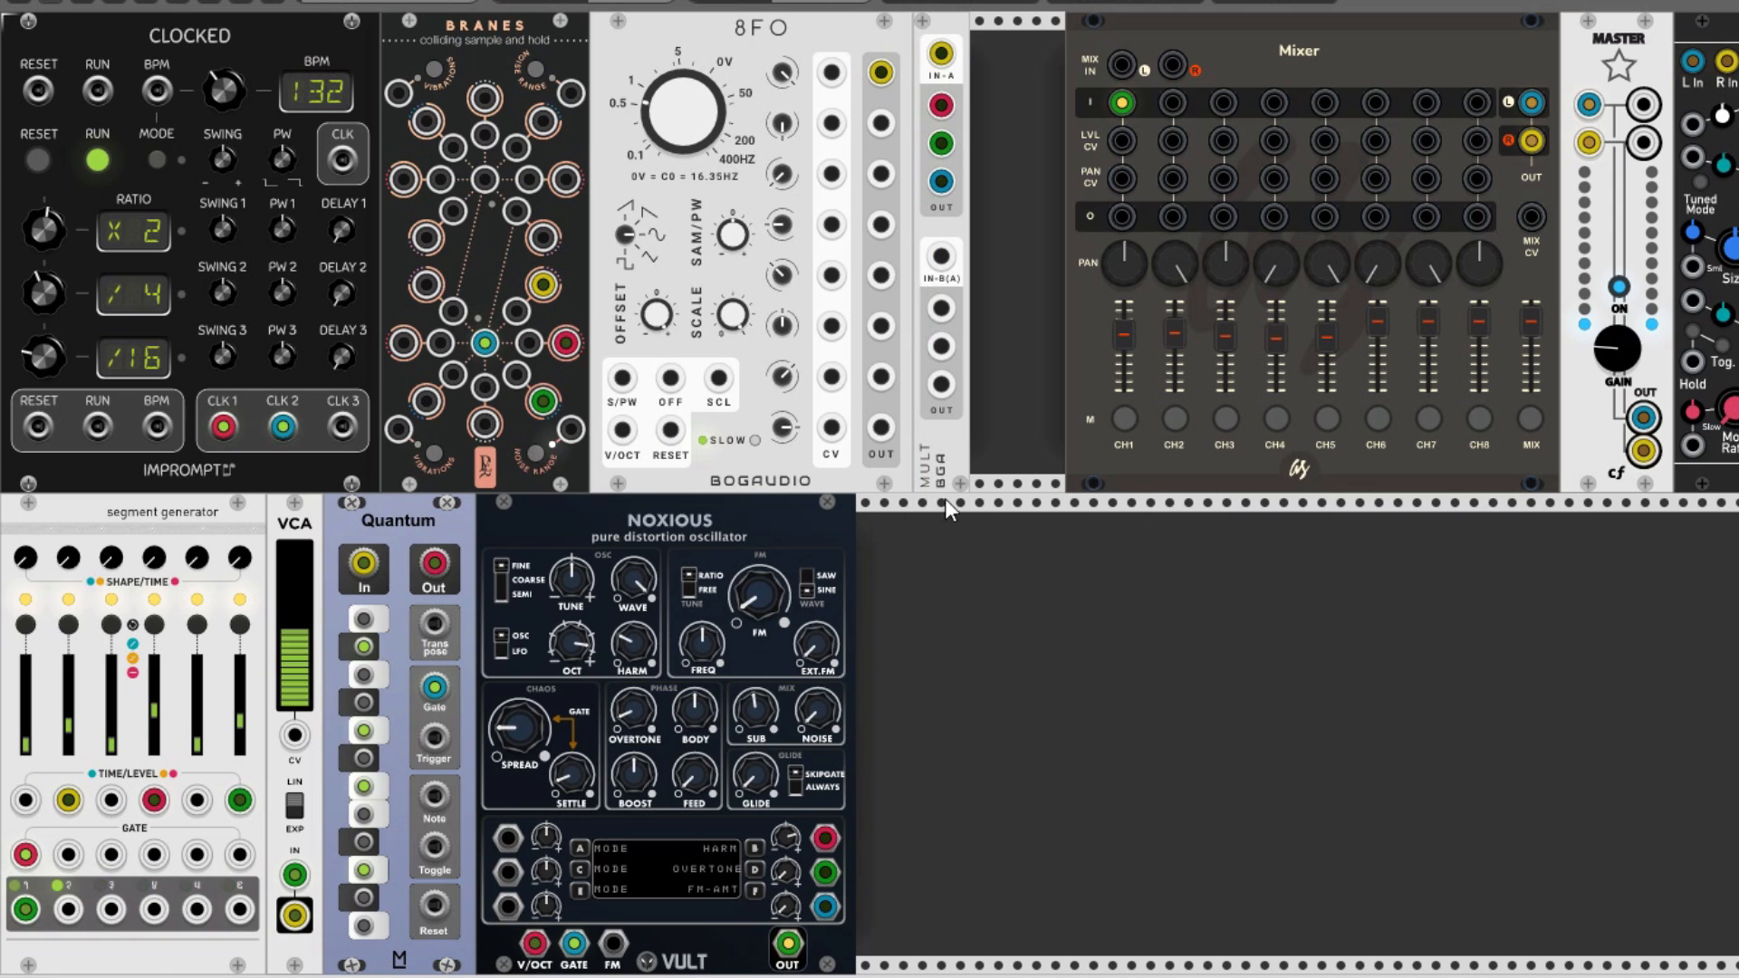
# - Patch the first mult B output to Noxious input A and assign slot A to BODY, with the cable opacity reset to 50%
pyautogui.moveTo(942, 308); pyautogui.dragTo(508, 838)
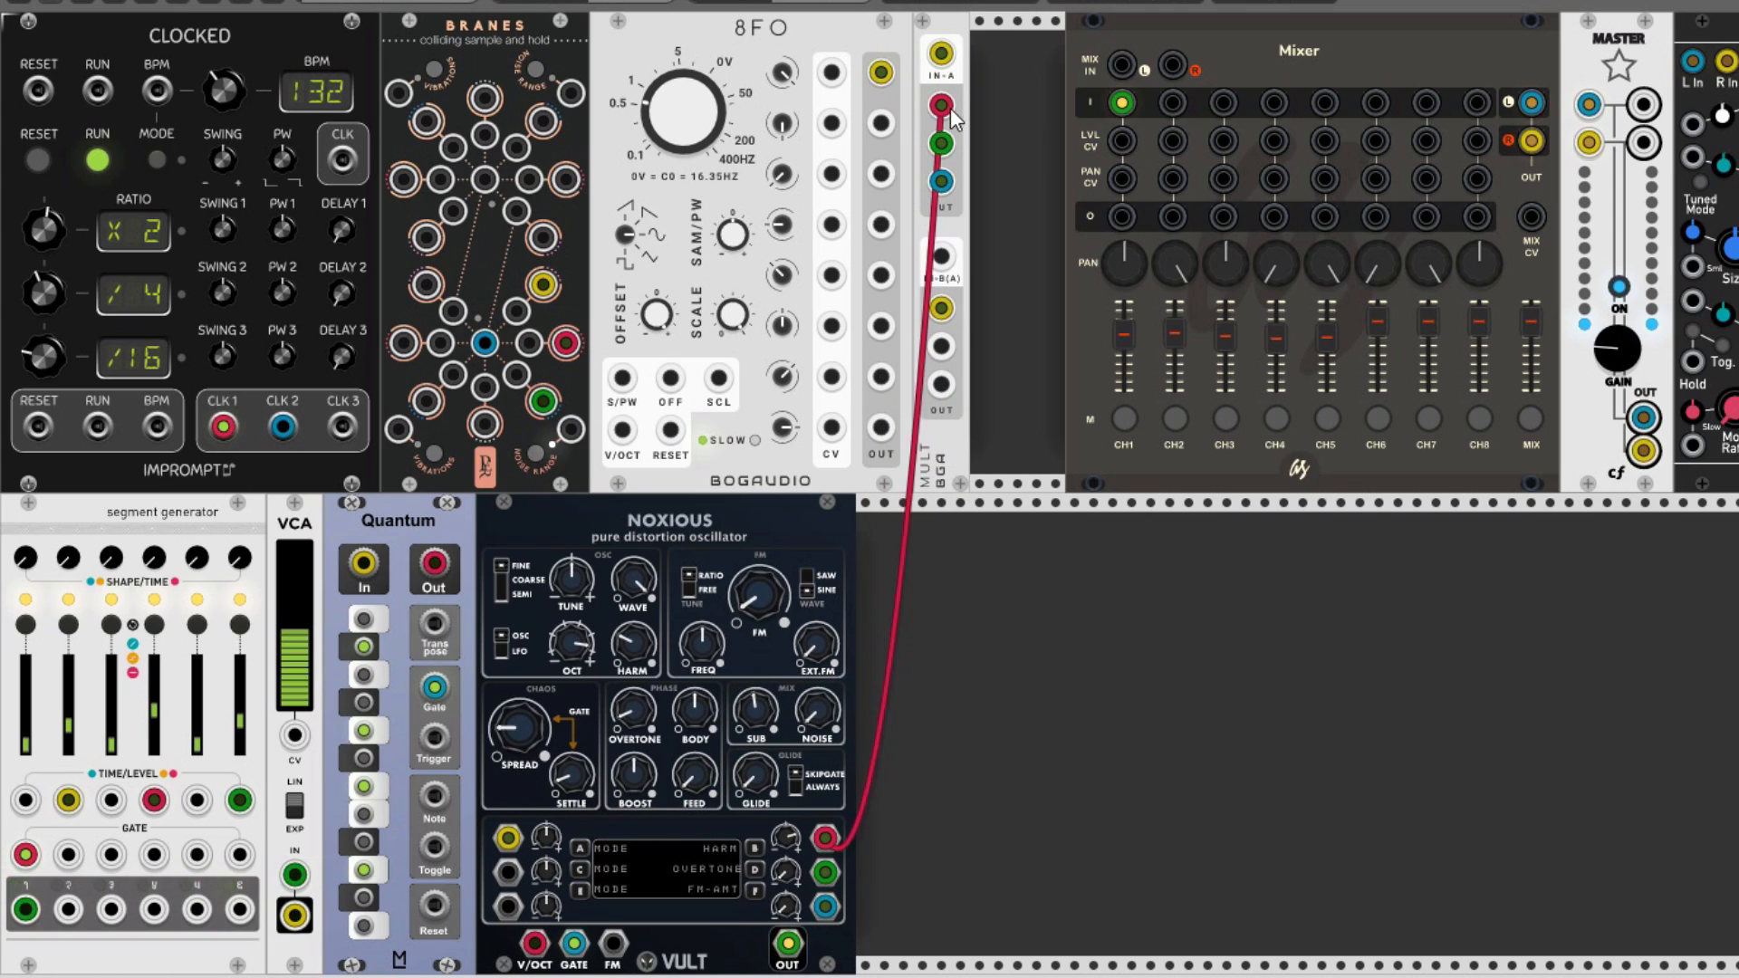
pyautogui.rightClick(358, 2)
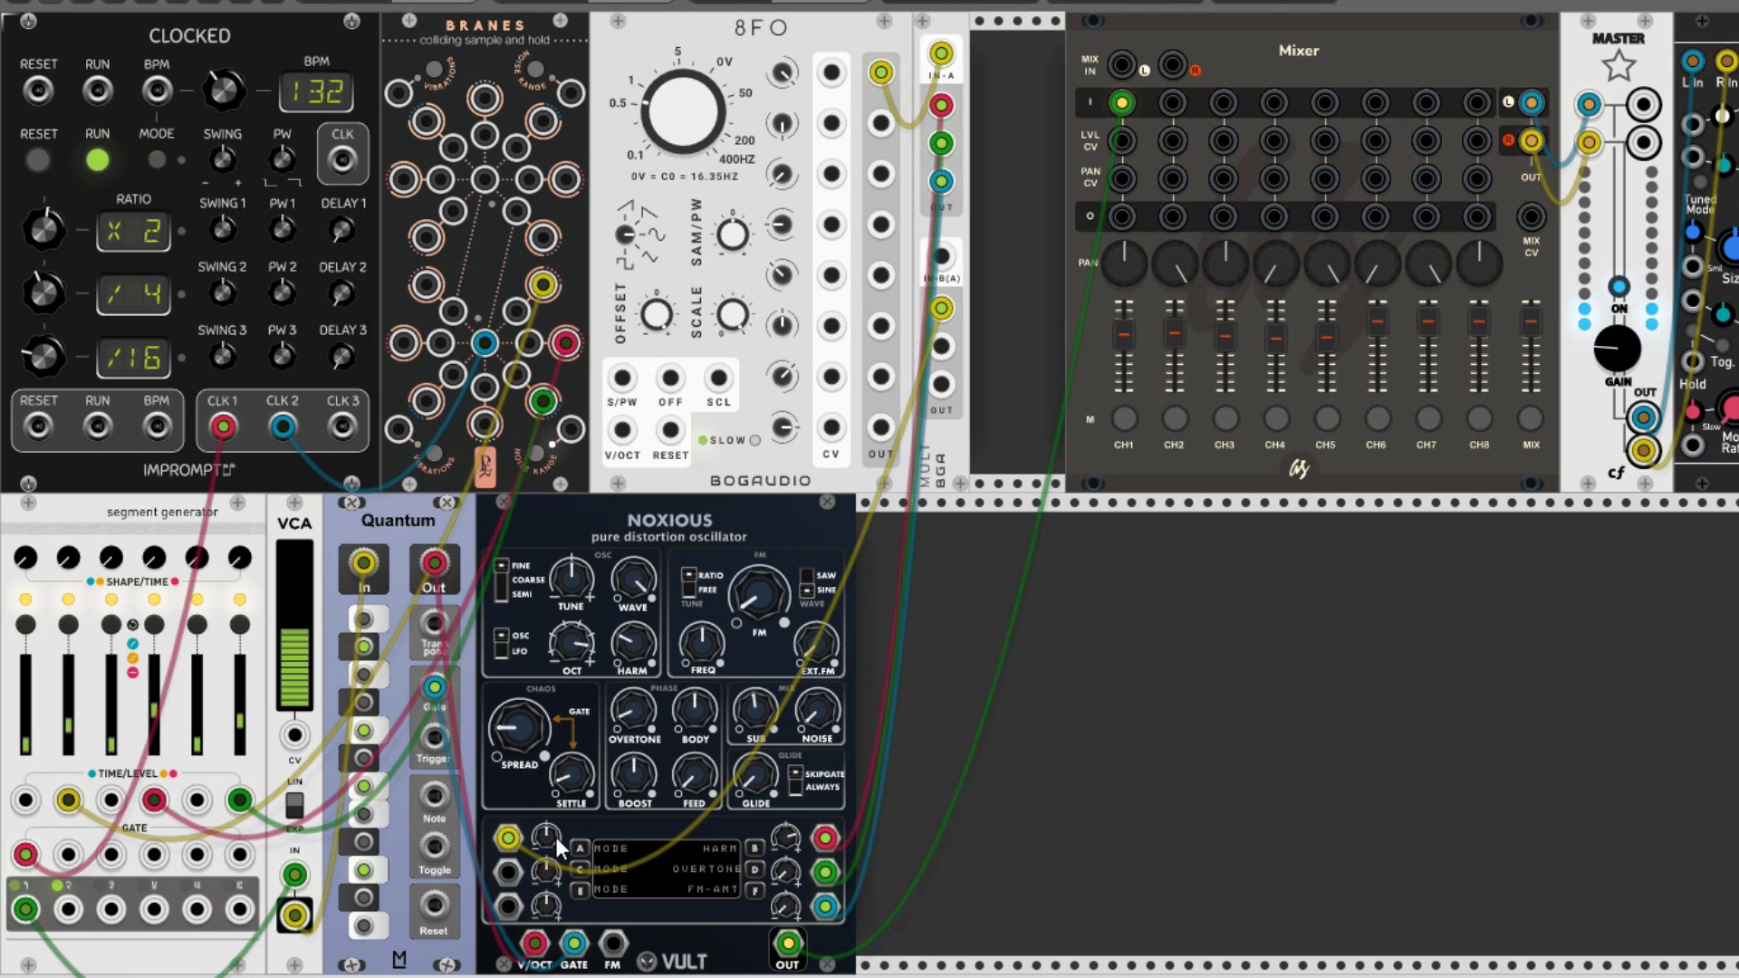
pyautogui.click(580, 849)
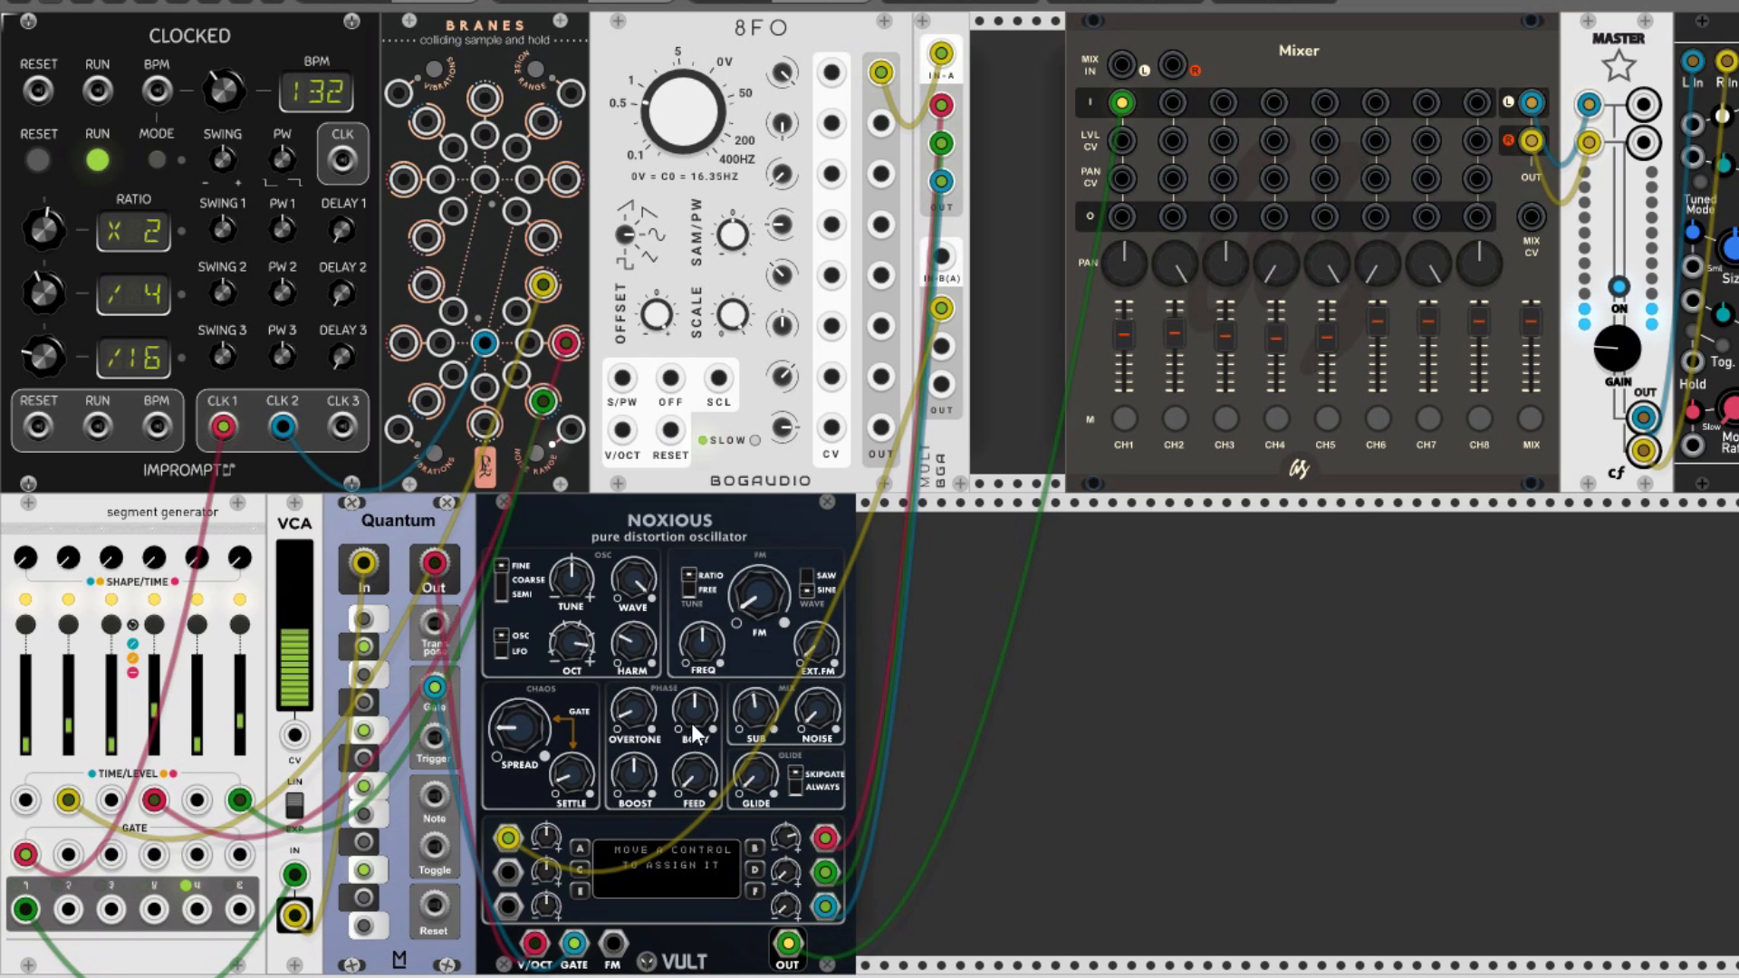
pyautogui.moveTo(692, 723); pyautogui.dragTo(658, 777)
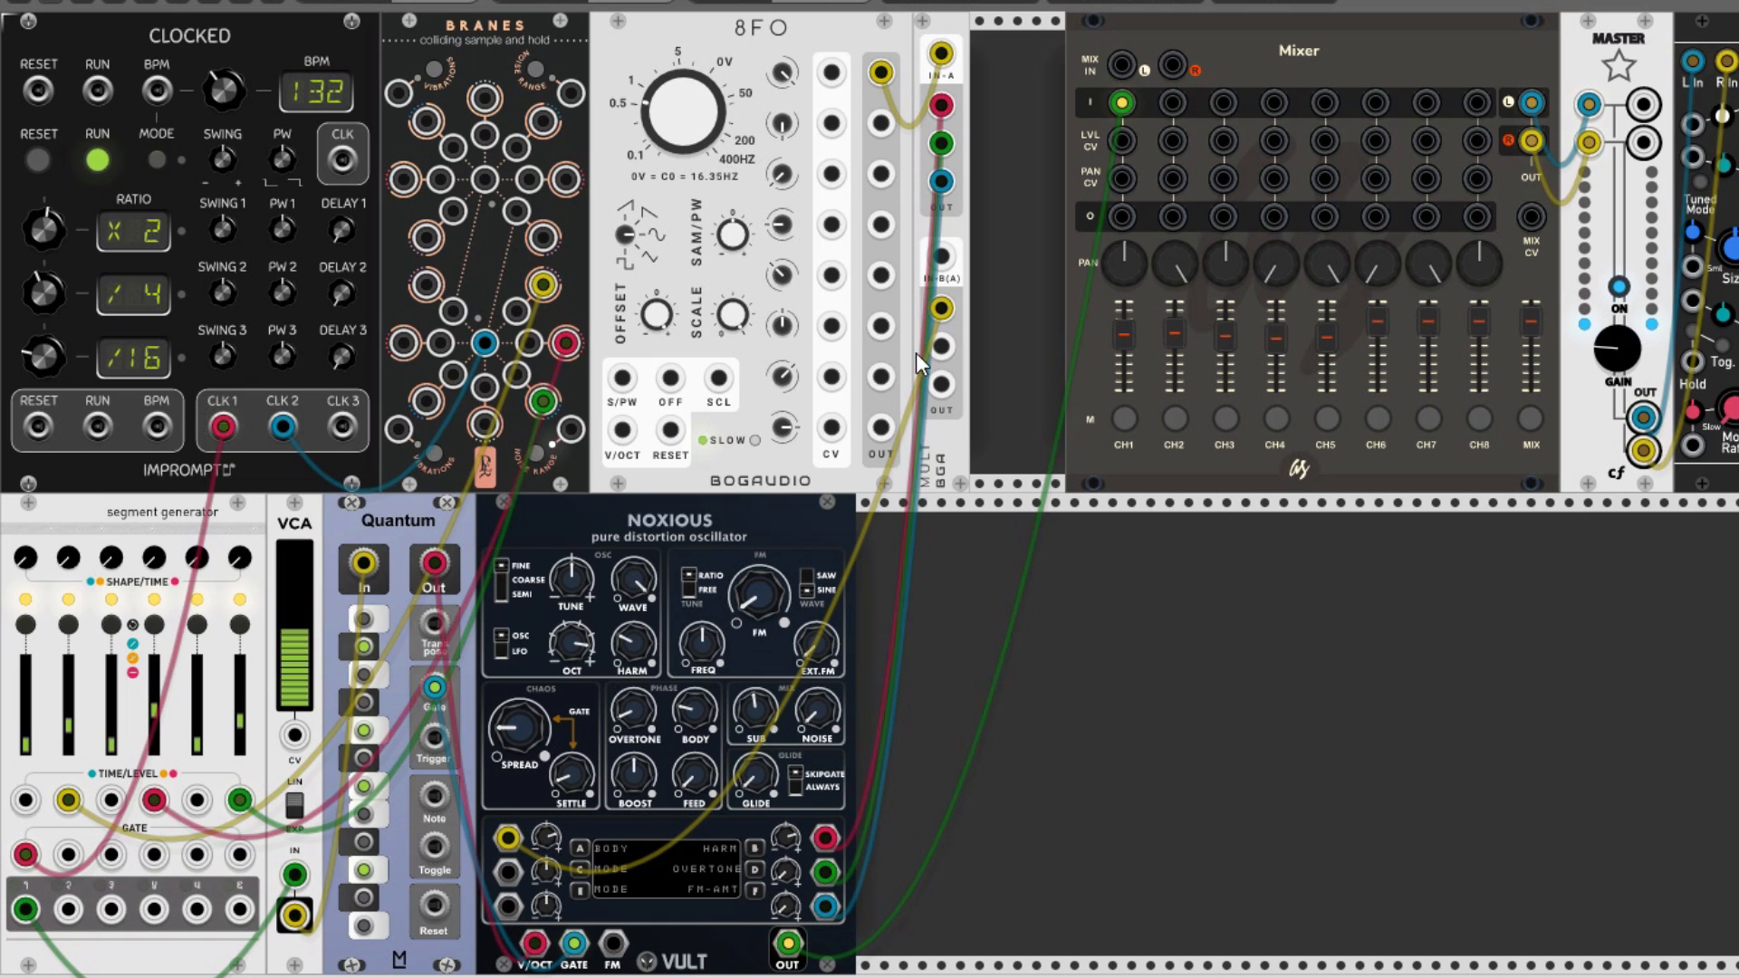
# - Patch the remaining two mult B outputs to Noxious inputs C and E, assigning slot C to BOOST and slot E to WAVE
pyautogui.moveTo(941, 346); pyautogui.dragTo(508, 871)
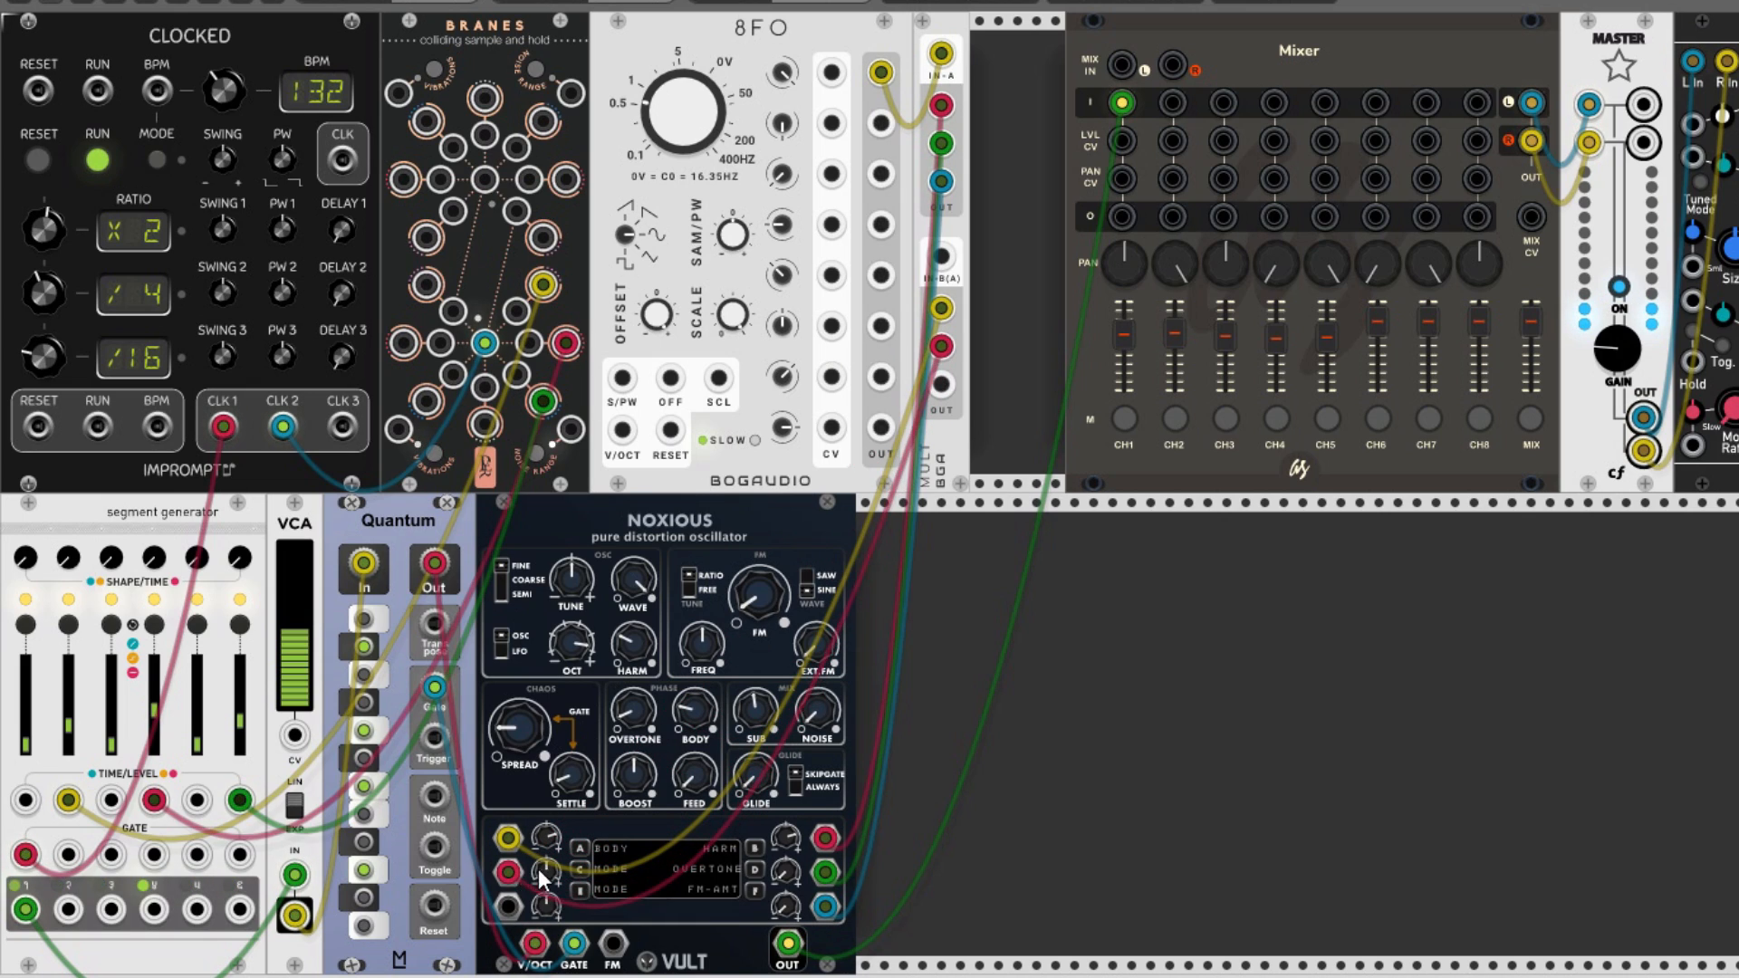
pyautogui.click(581, 870)
pyautogui.moveTo(627, 781); pyautogui.dragTo(627, 815)
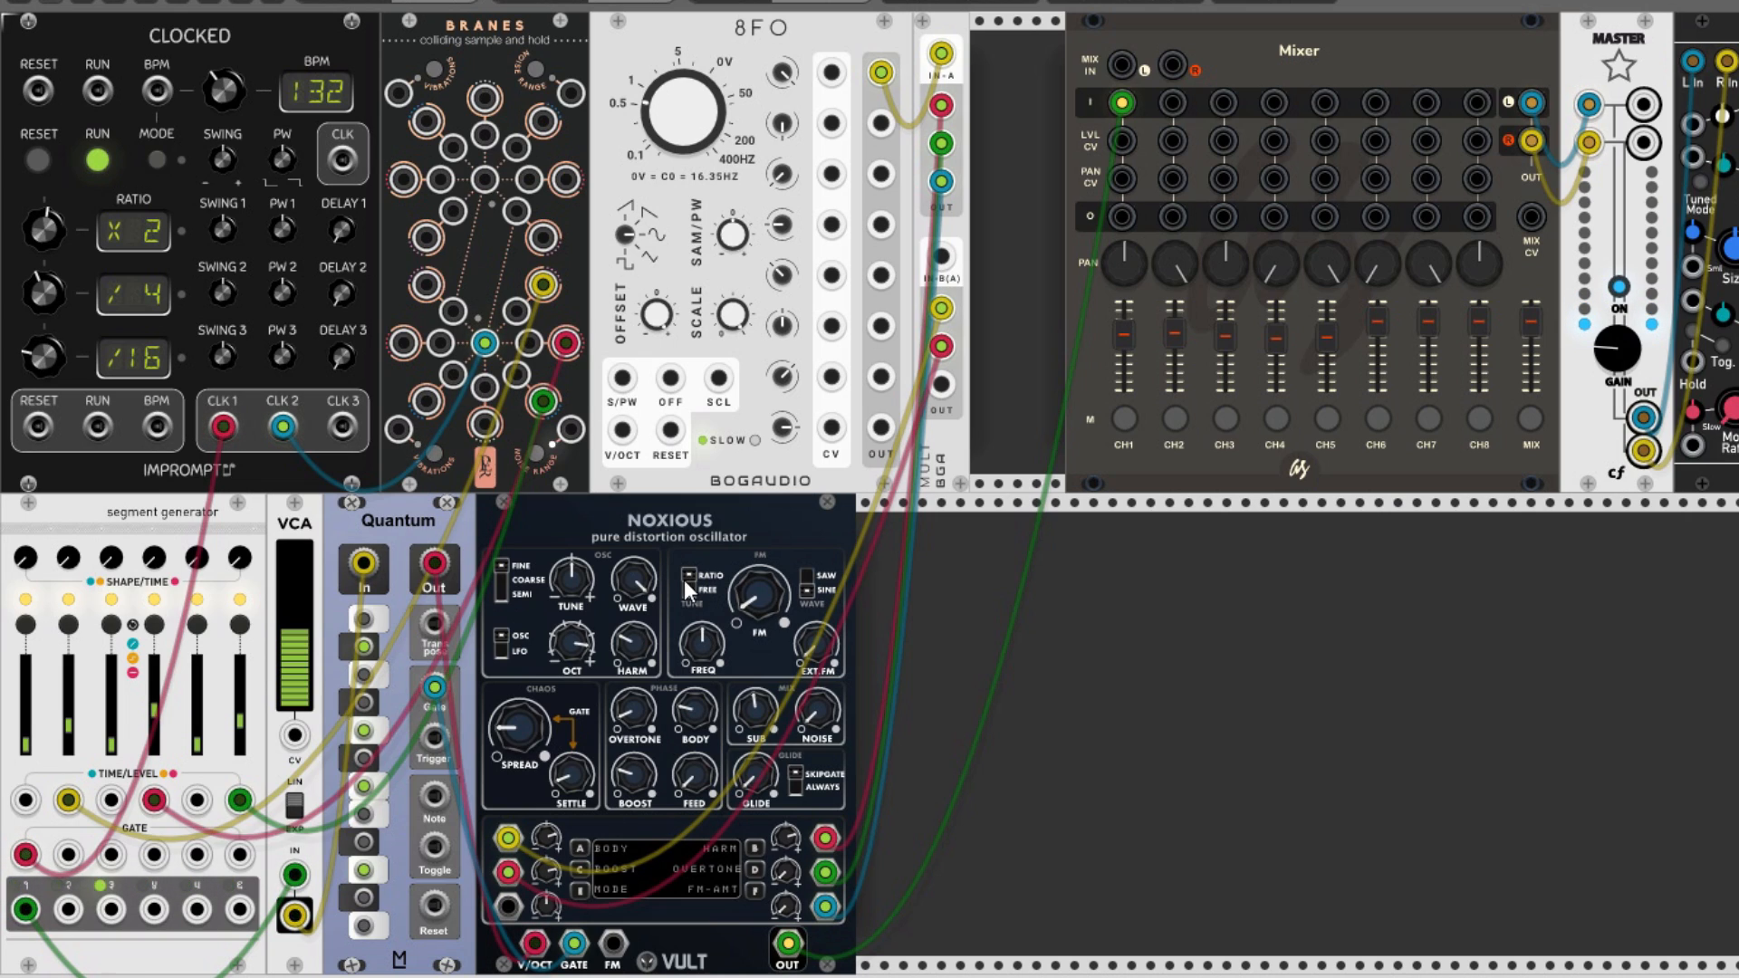
pyautogui.moveTo(942, 384); pyautogui.dragTo(508, 906)
pyautogui.click(577, 894)
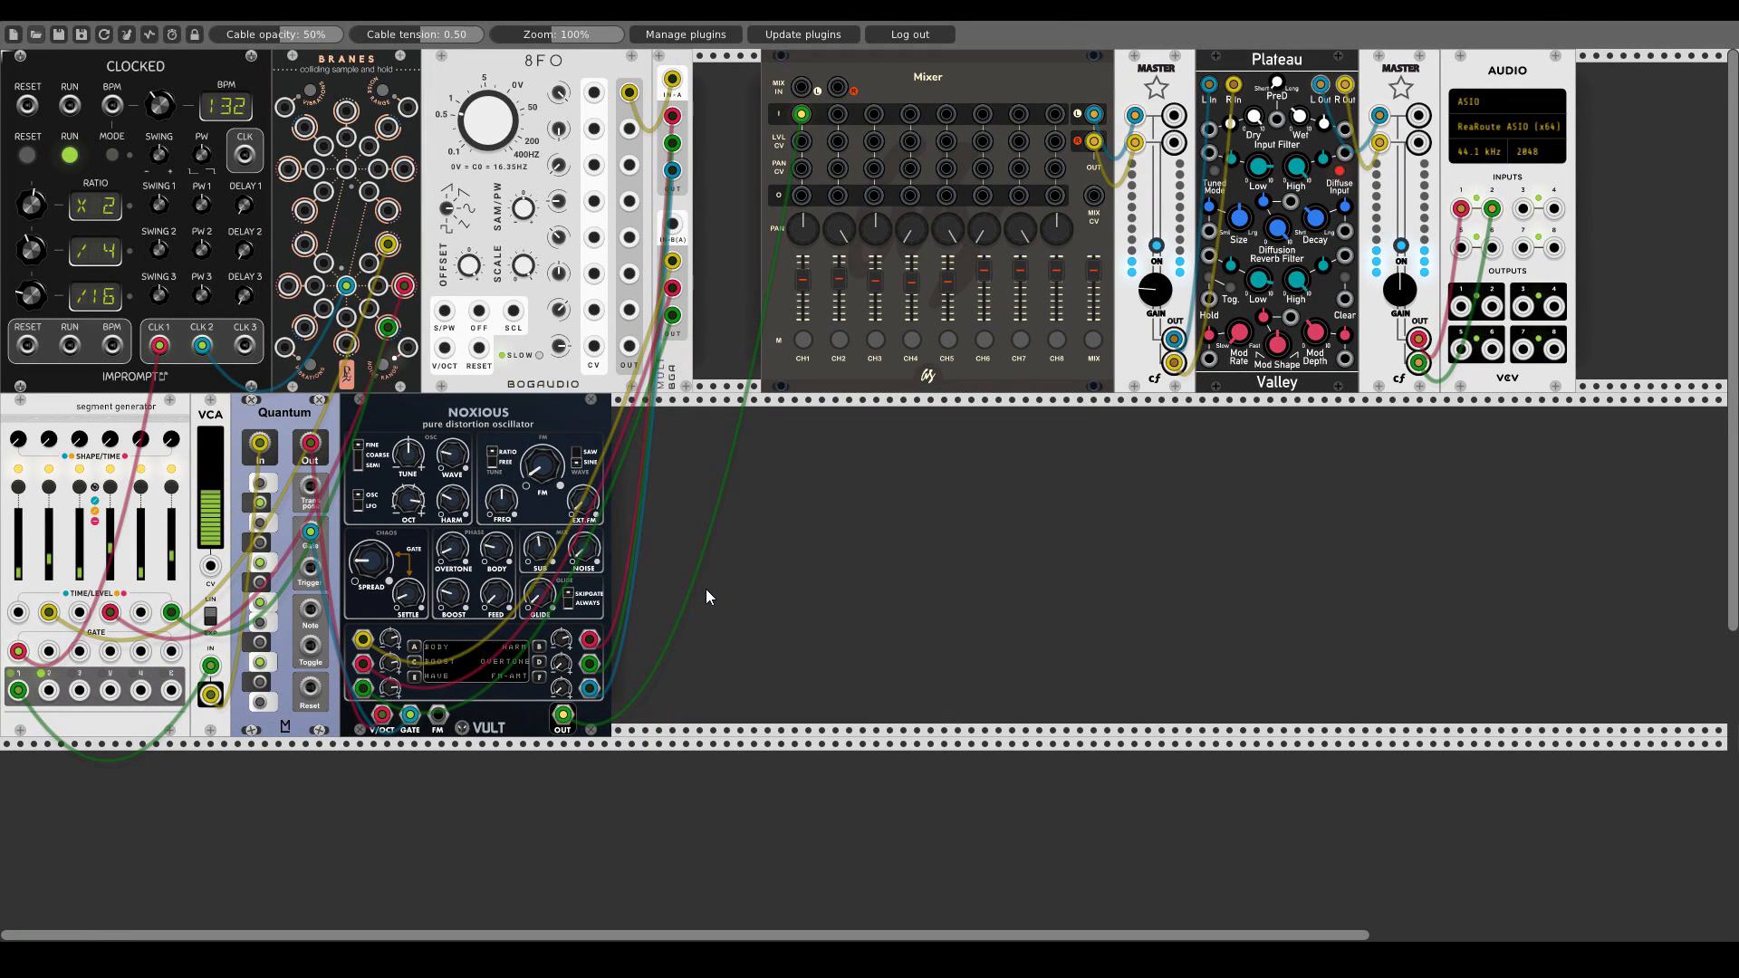
# - Mute mixer channel 1, search the module browser for "booty", and place a Booty Shifter directly beside Noxious
pyautogui.click(804, 340)
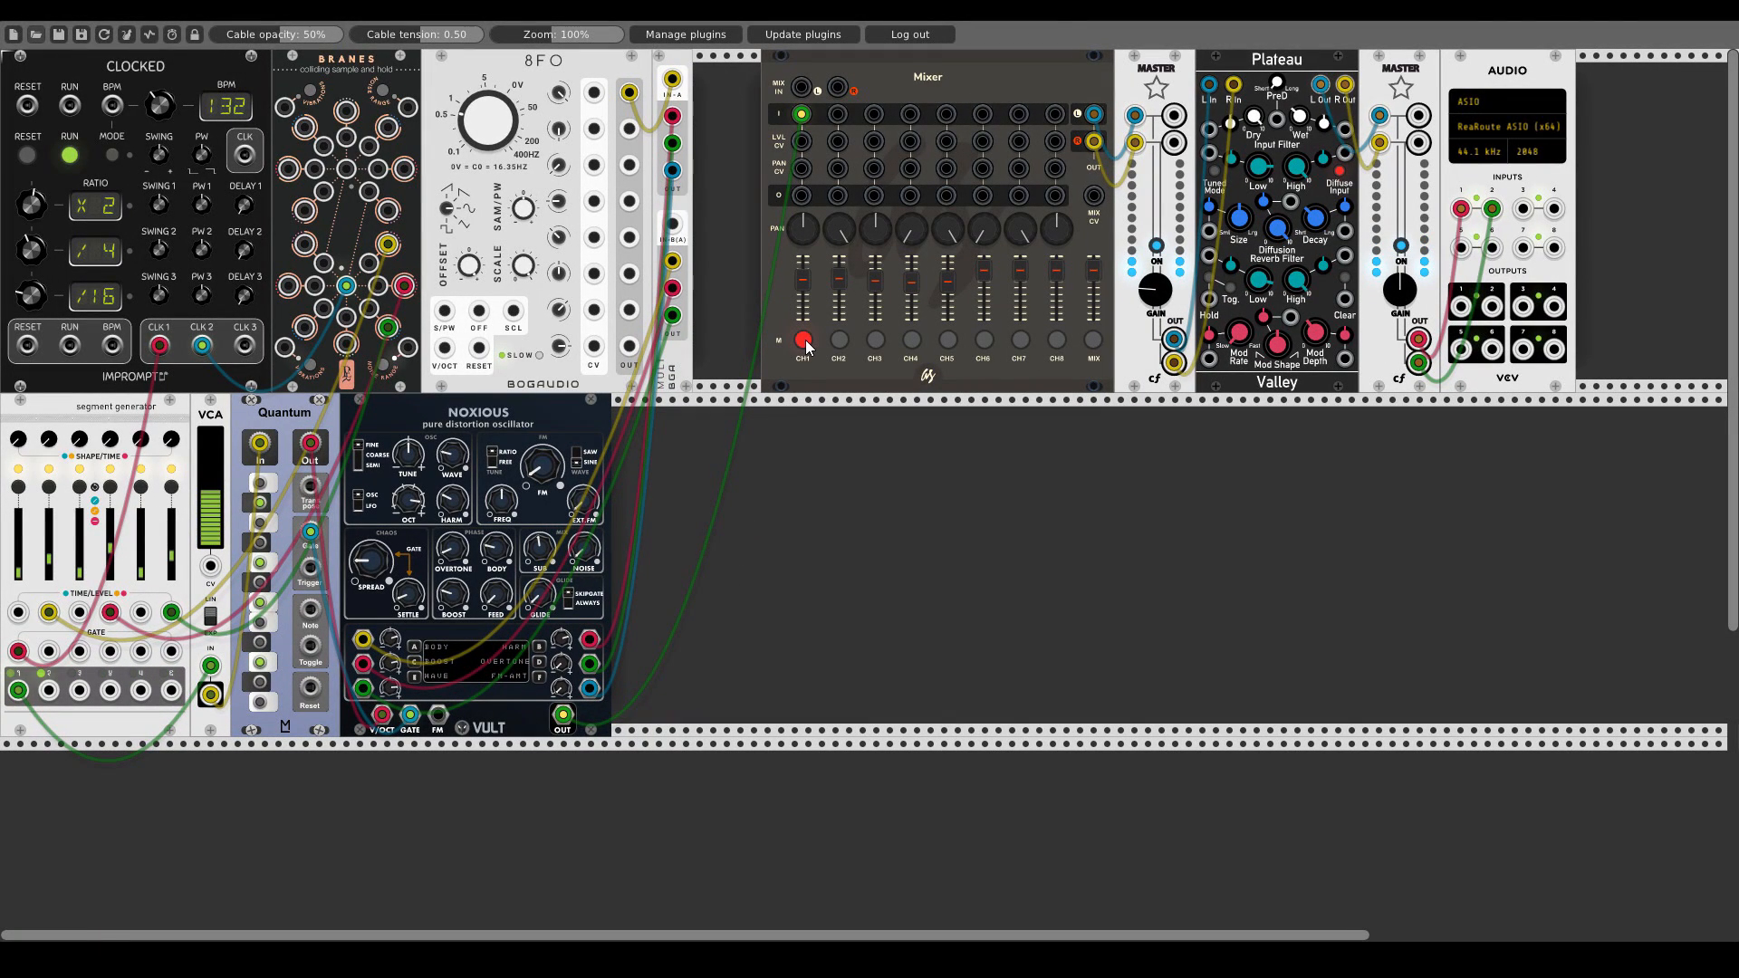
pyautogui.rightClick(785, 488)
pyautogui.write('booty')
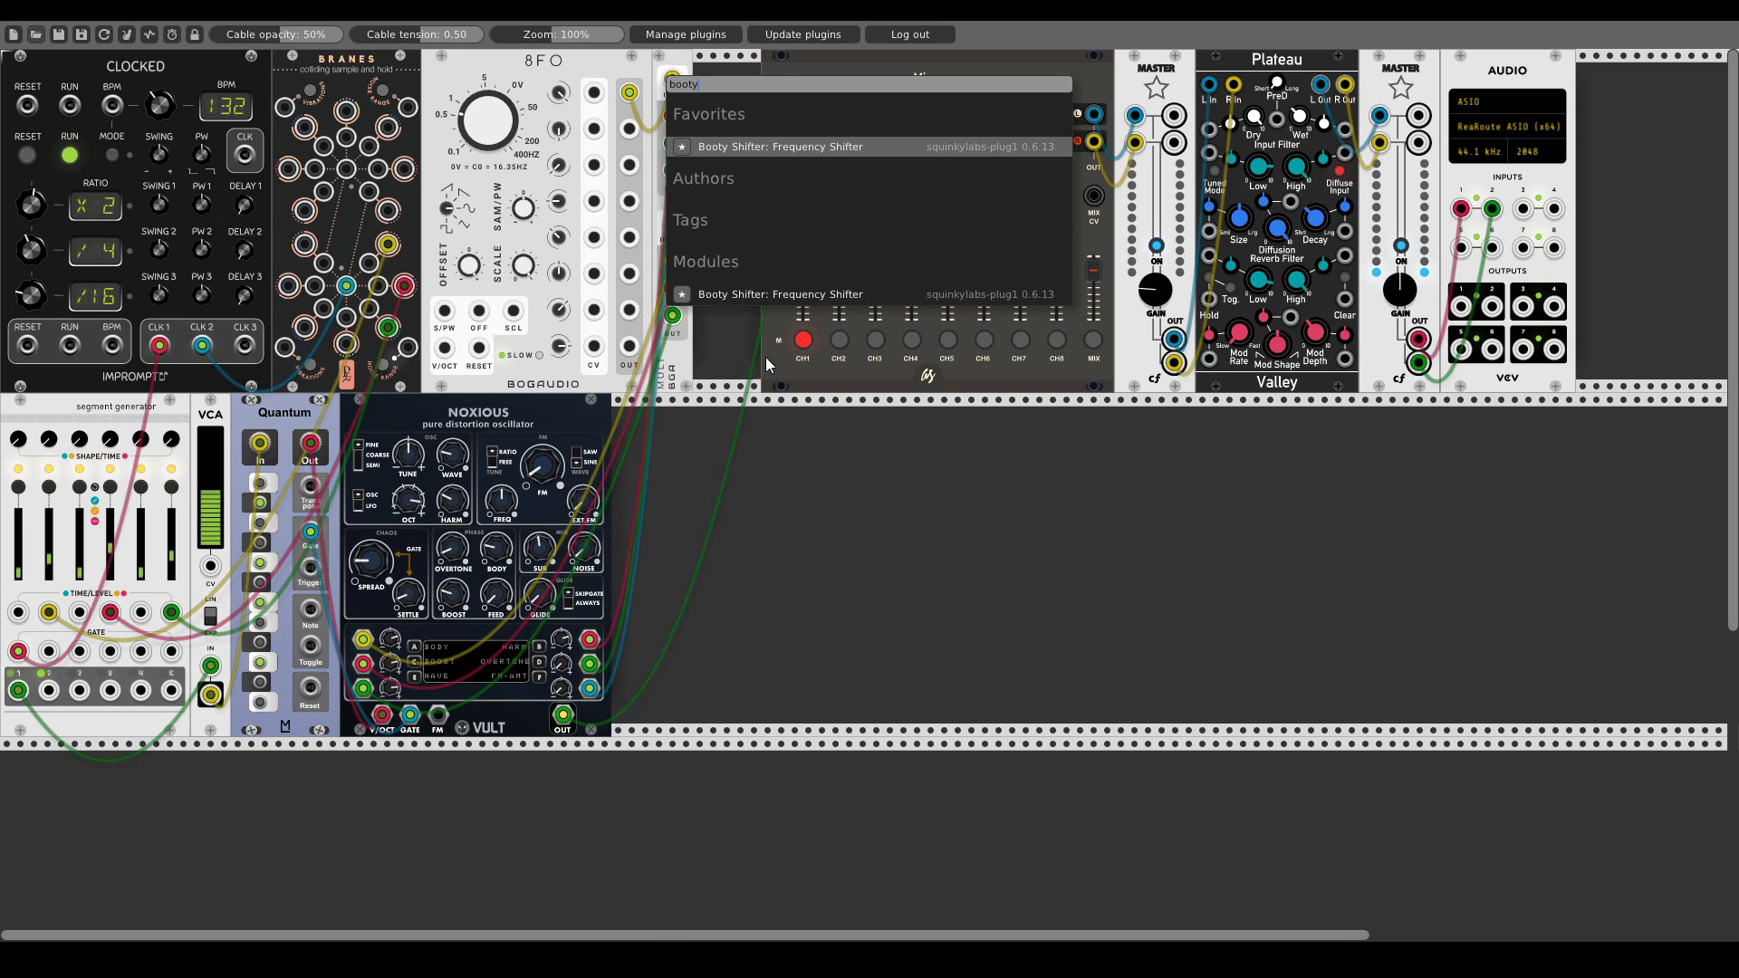
pyautogui.click(761, 295)
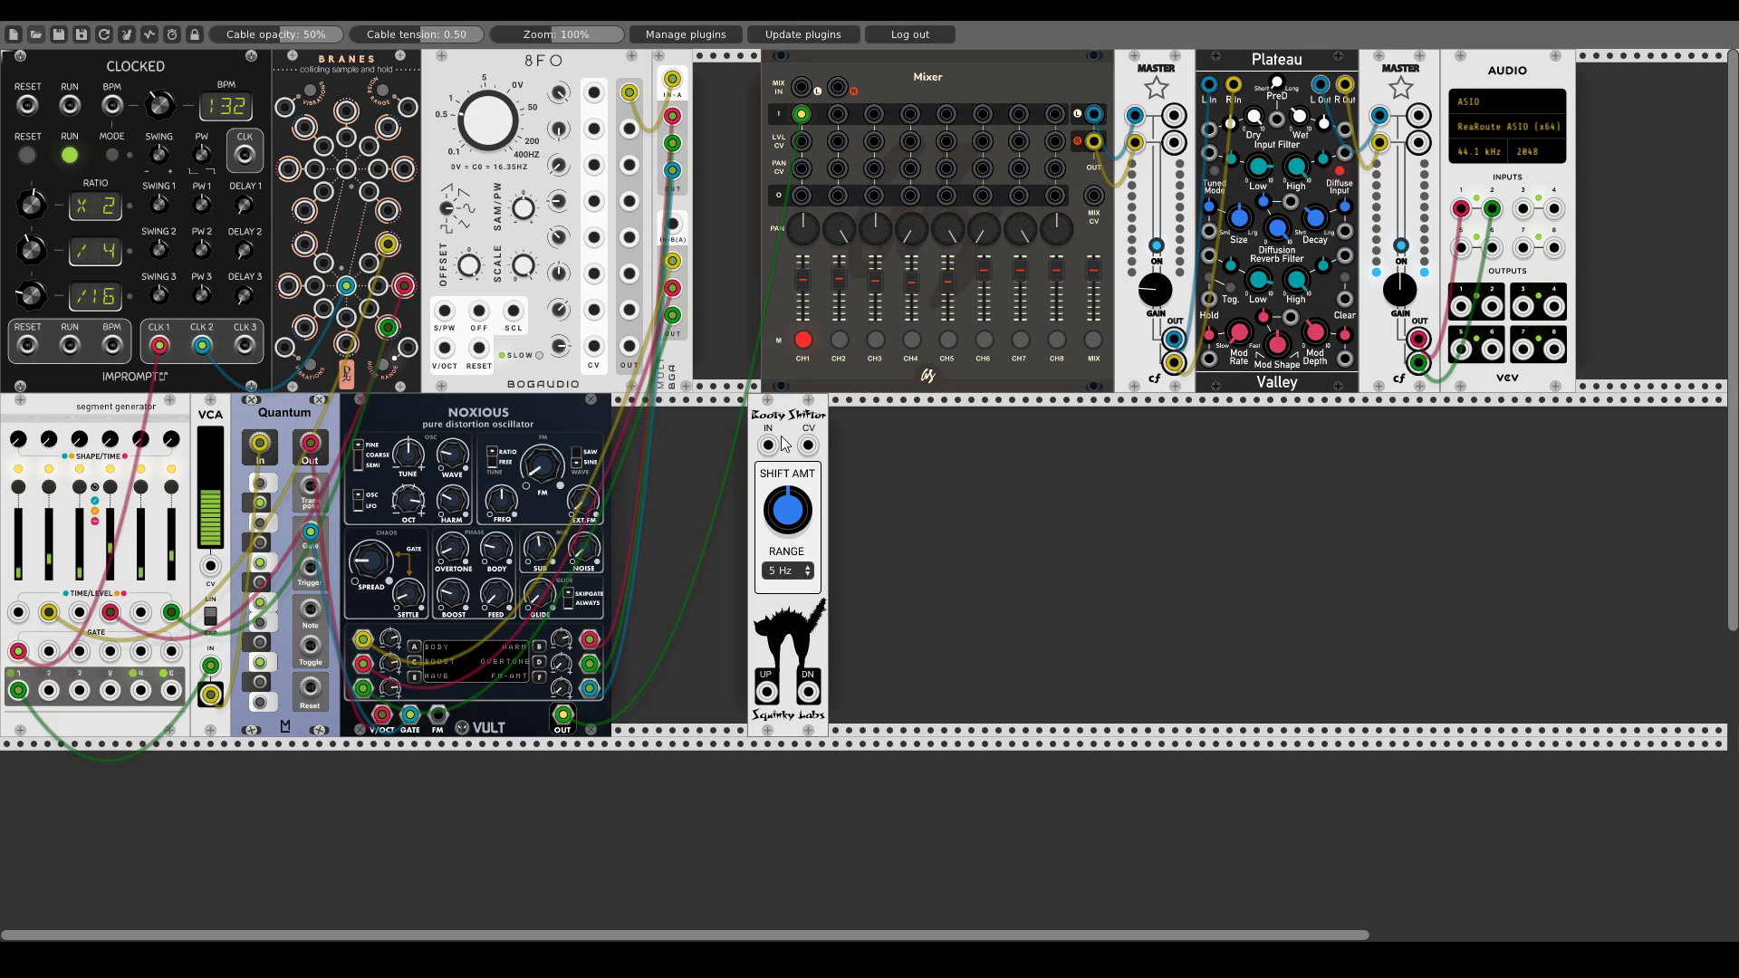
pyautogui.moveTo(805, 415); pyautogui.dragTo(640, 430)
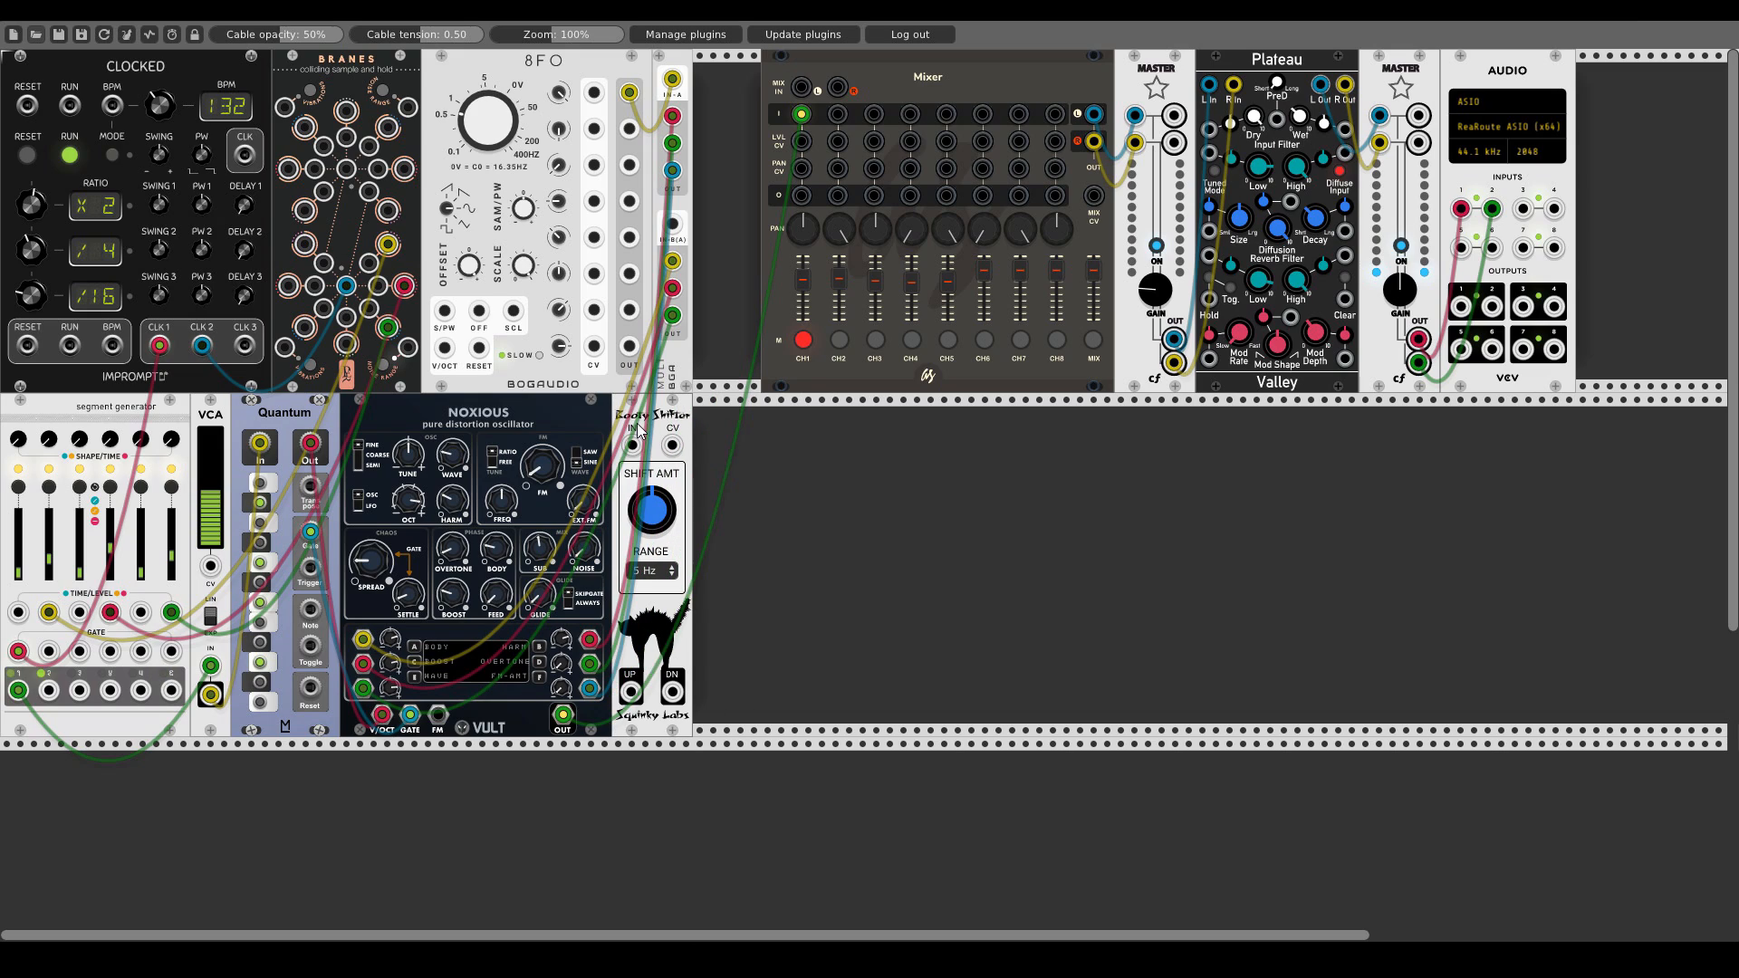
# - Route the Noxious output through Booty Shifter, with UP into mixer channel 1 and DN into channel 2, and unmute both channels
pyautogui.moveTo(805, 118); pyautogui.dragTo(635, 444)
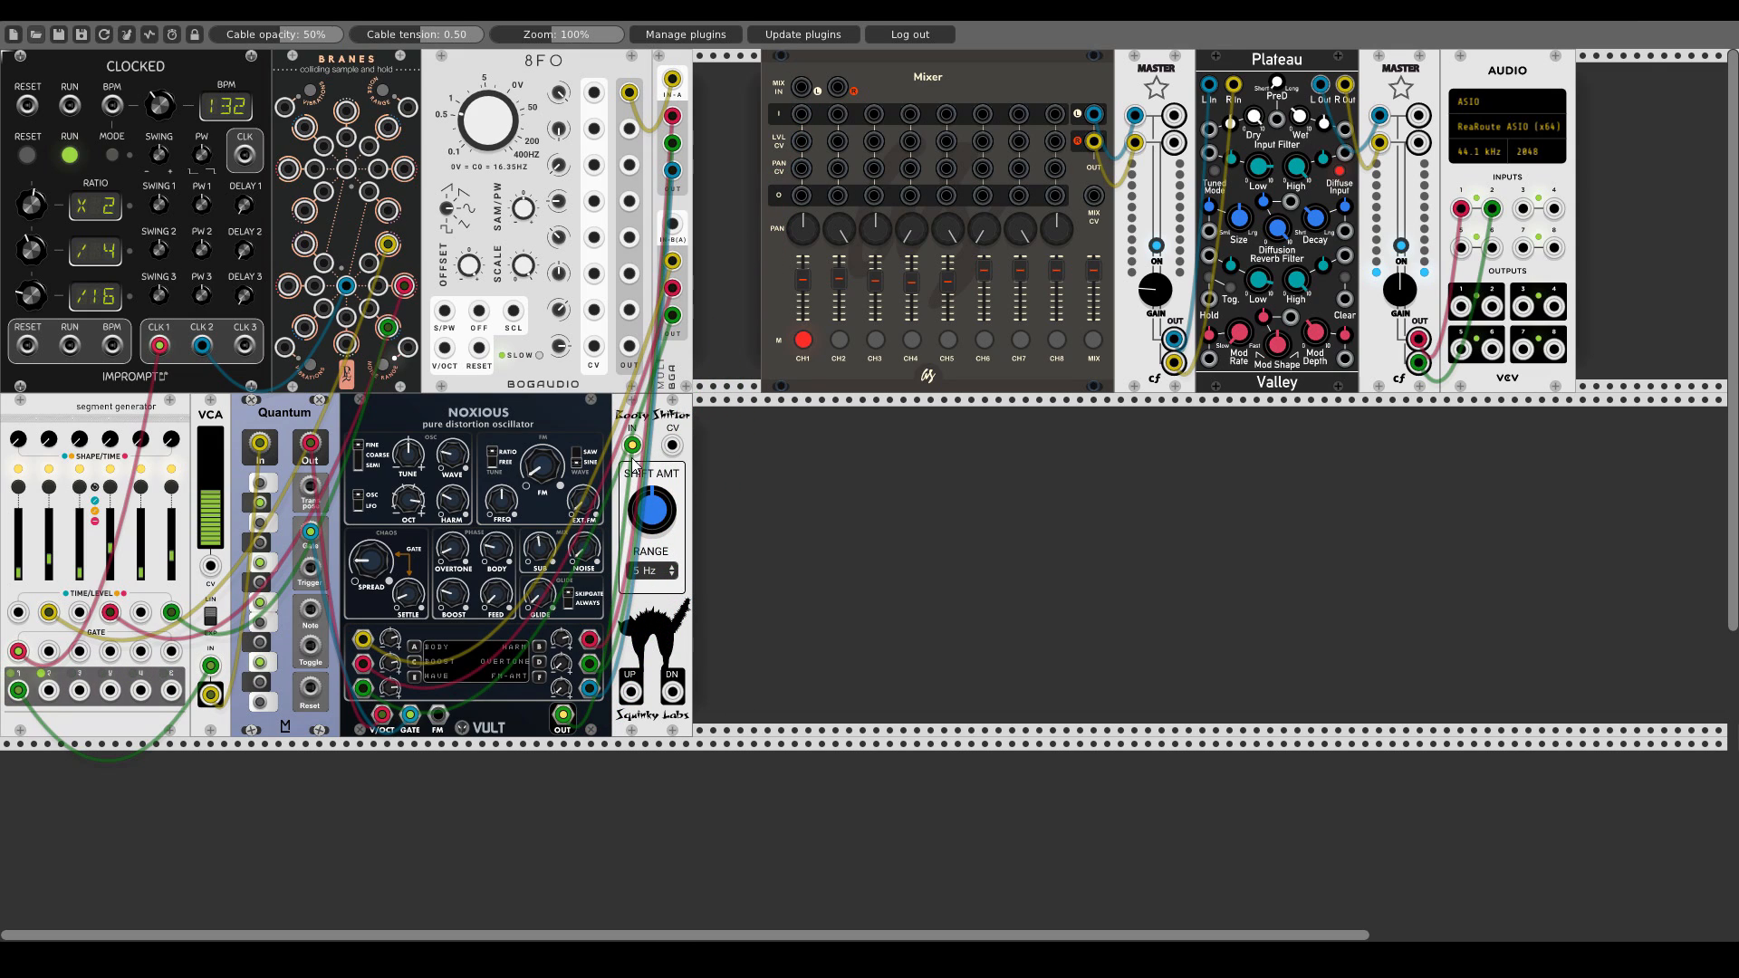
pyautogui.moveTo(631, 694); pyautogui.dragTo(802, 114)
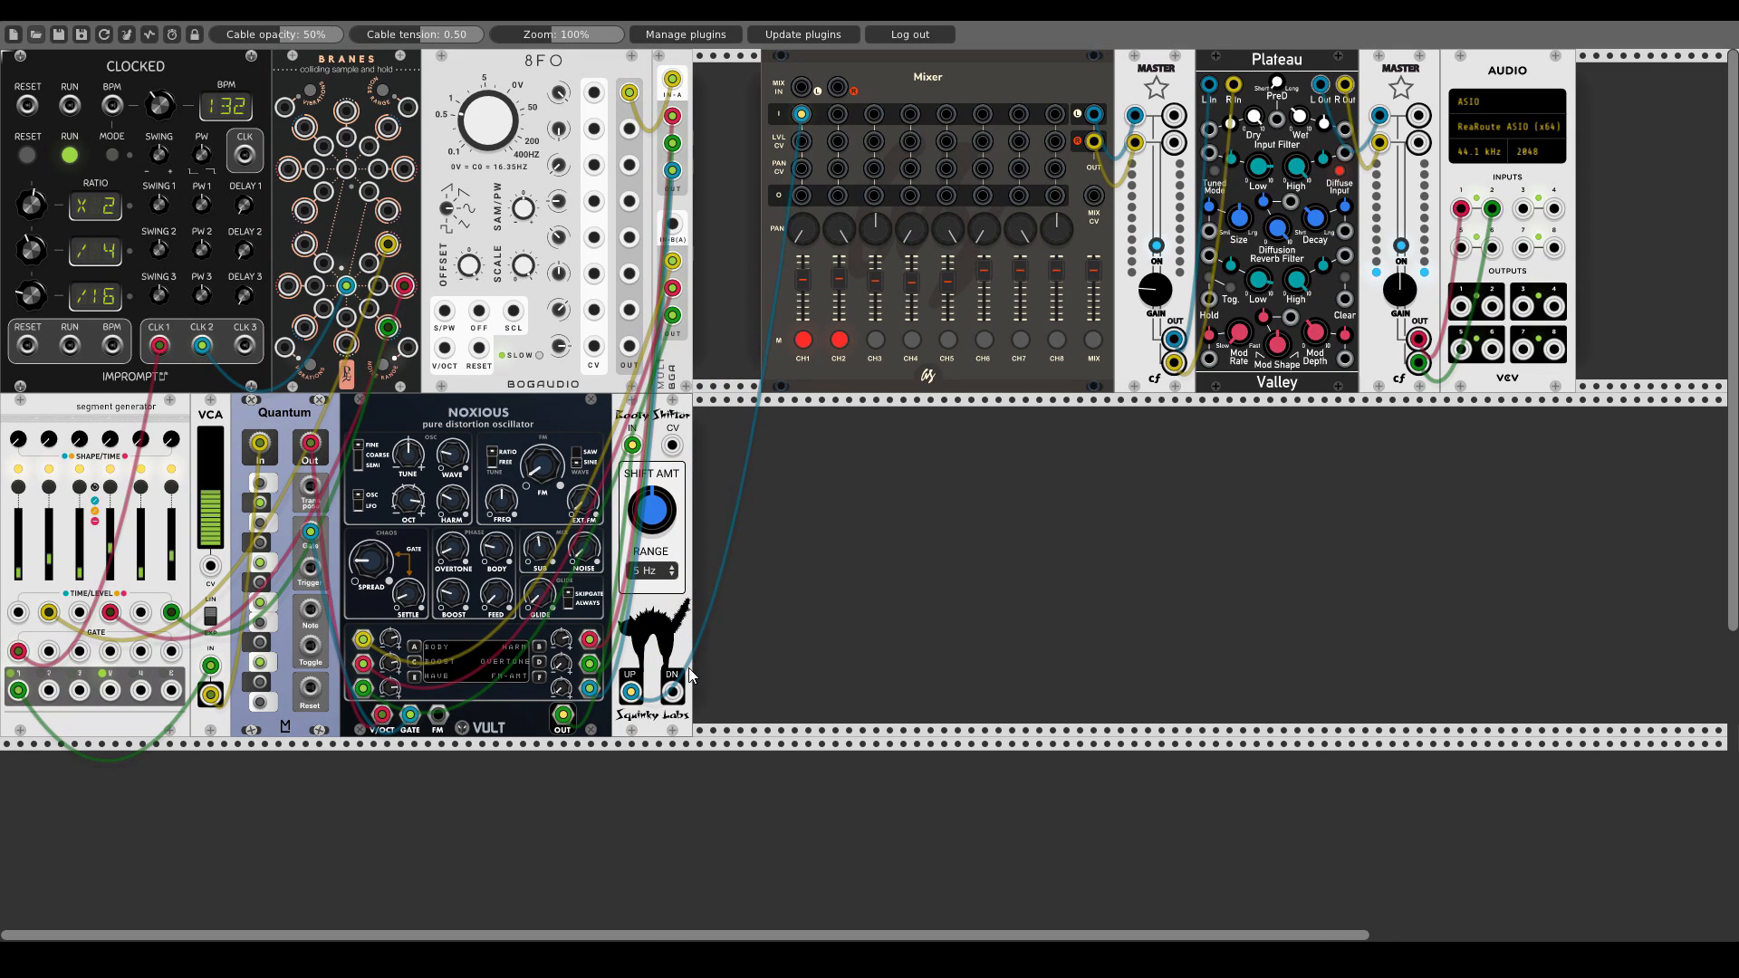
pyautogui.moveTo(673, 693); pyautogui.dragTo(837, 114)
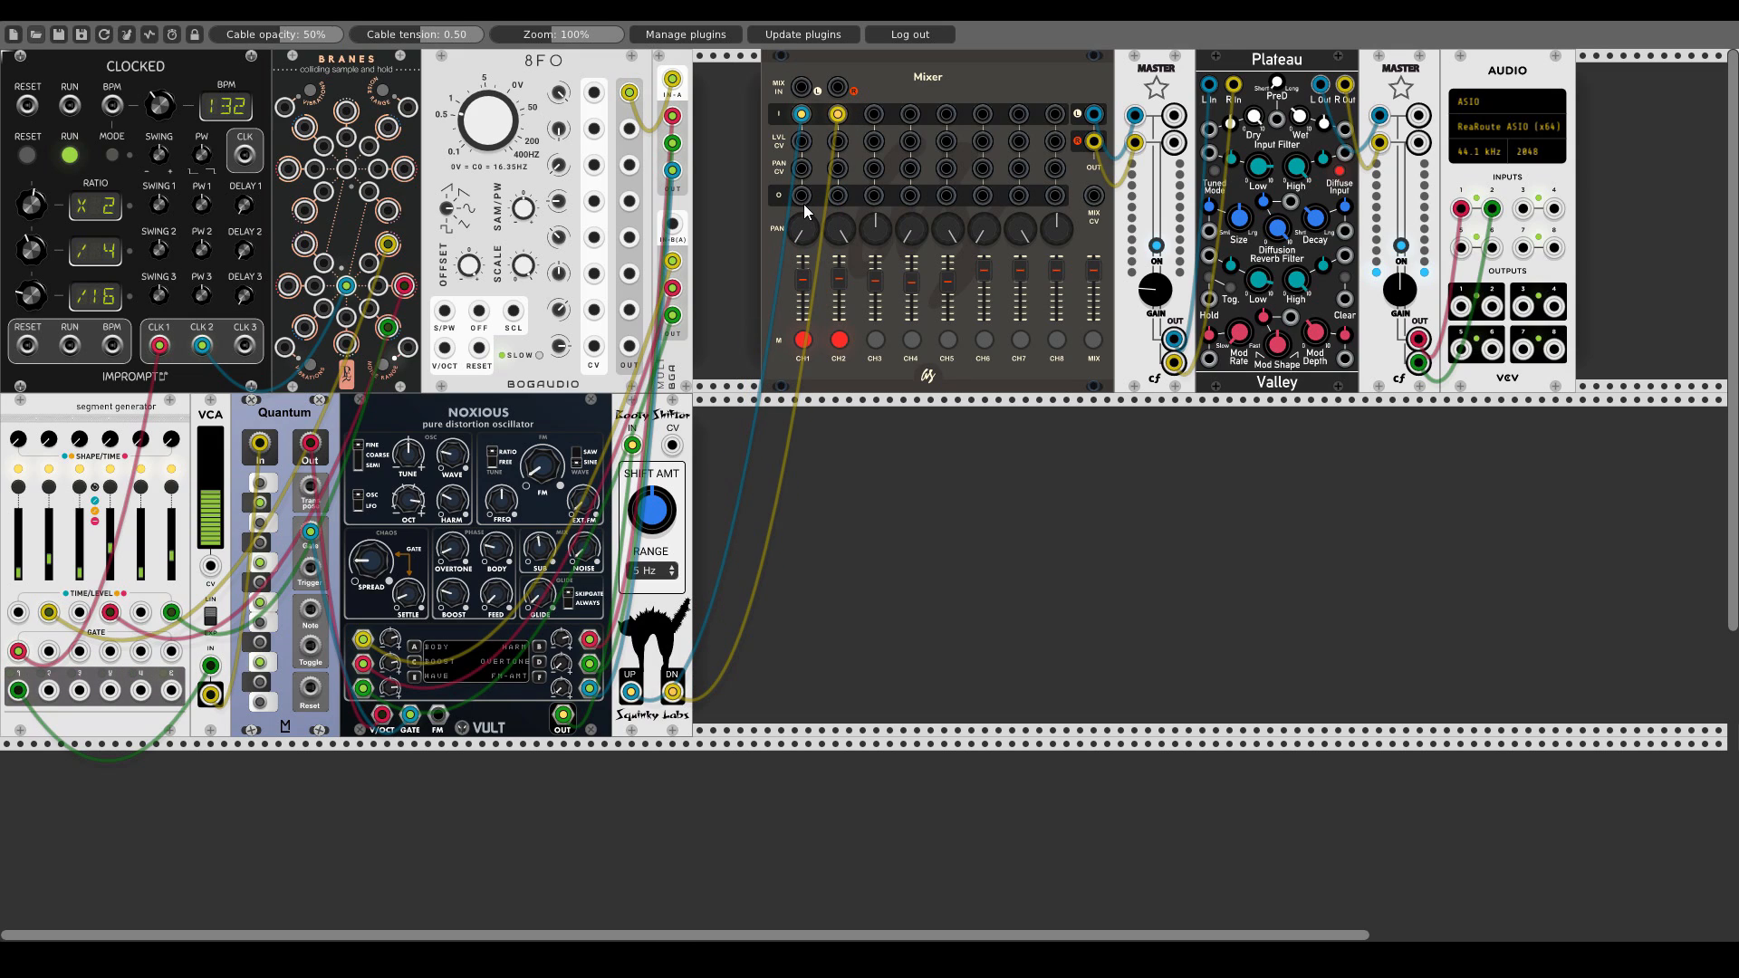
pyautogui.click(839, 340)
pyautogui.click(801, 341)
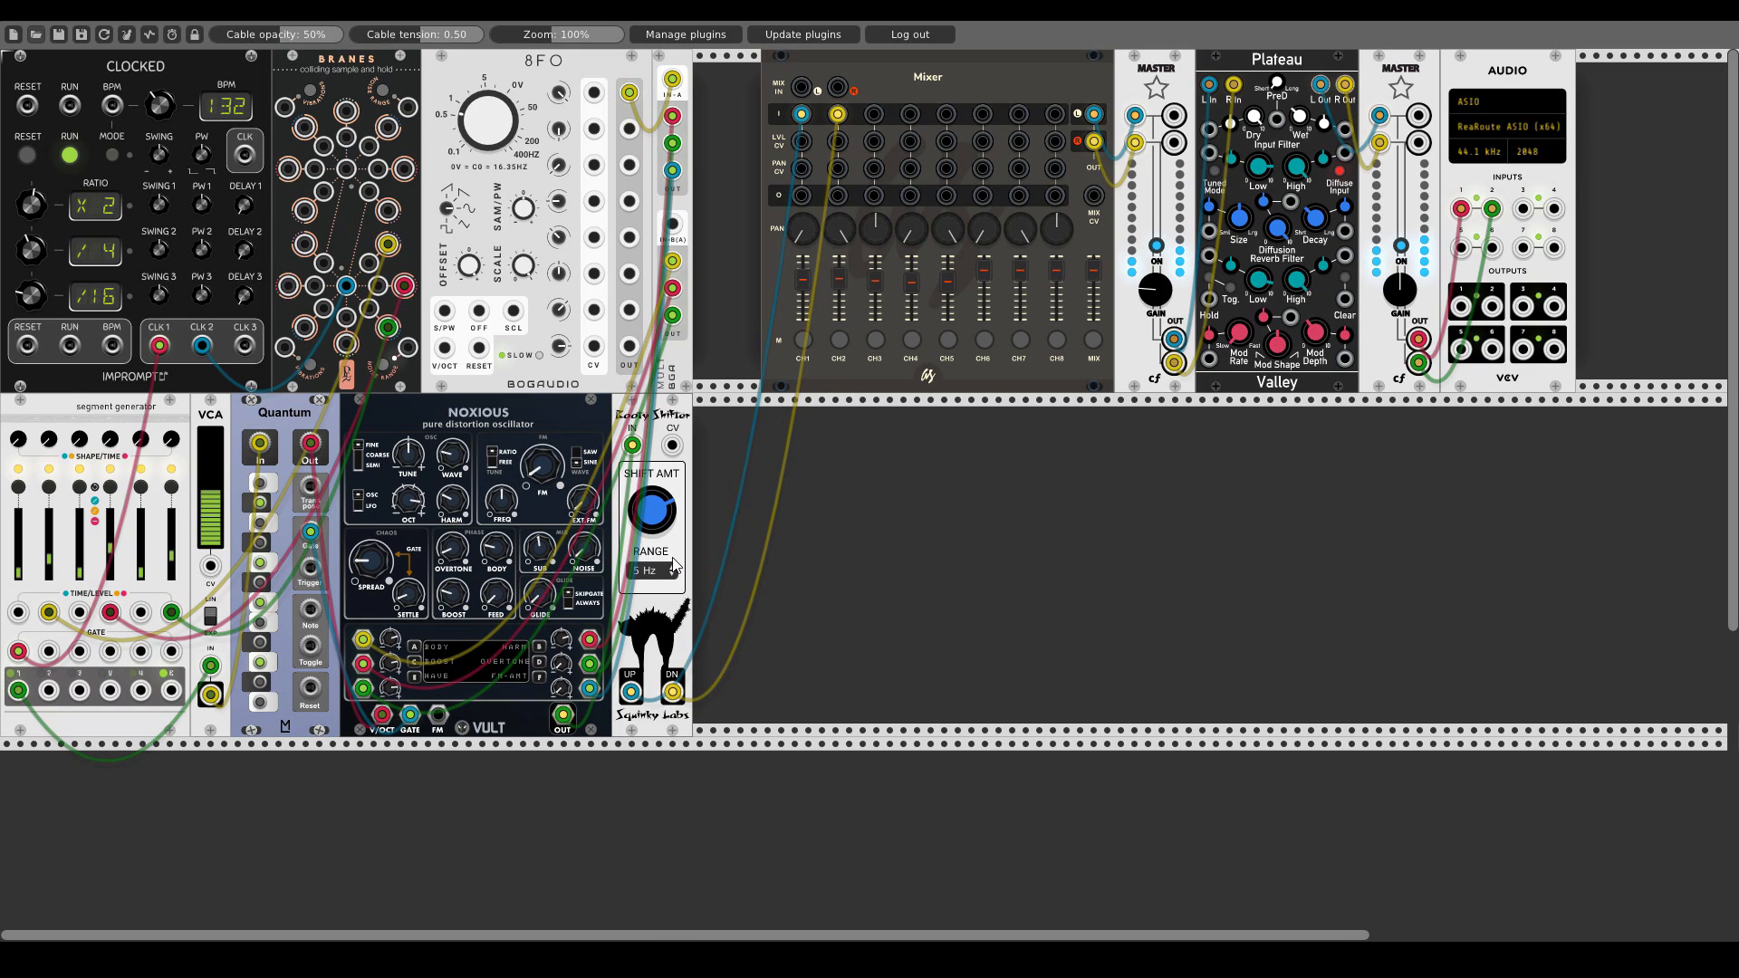
# - Audition the dry Noxious output on mixer channel 3 against the shifted channels 1 and 2, then unplug channel 3
pyautogui.click(802, 337)
pyautogui.click(839, 340)
pyautogui.moveTo(873, 113); pyautogui.dragTo(563, 715)
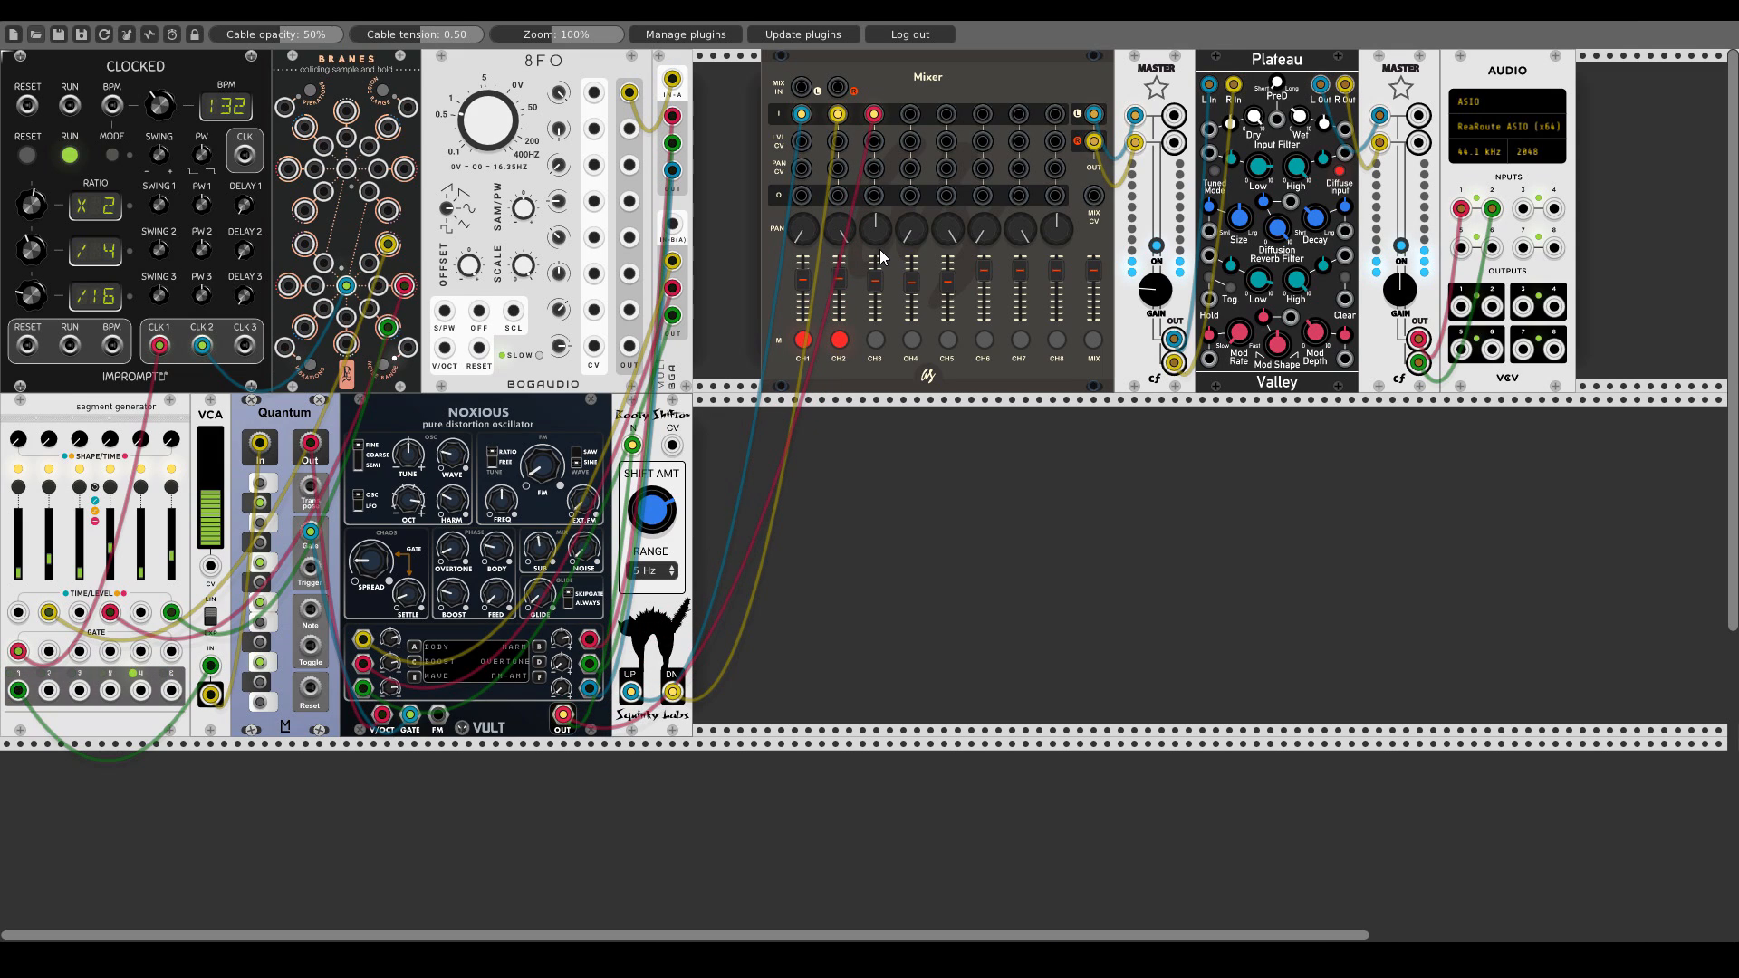
pyautogui.click(874, 340)
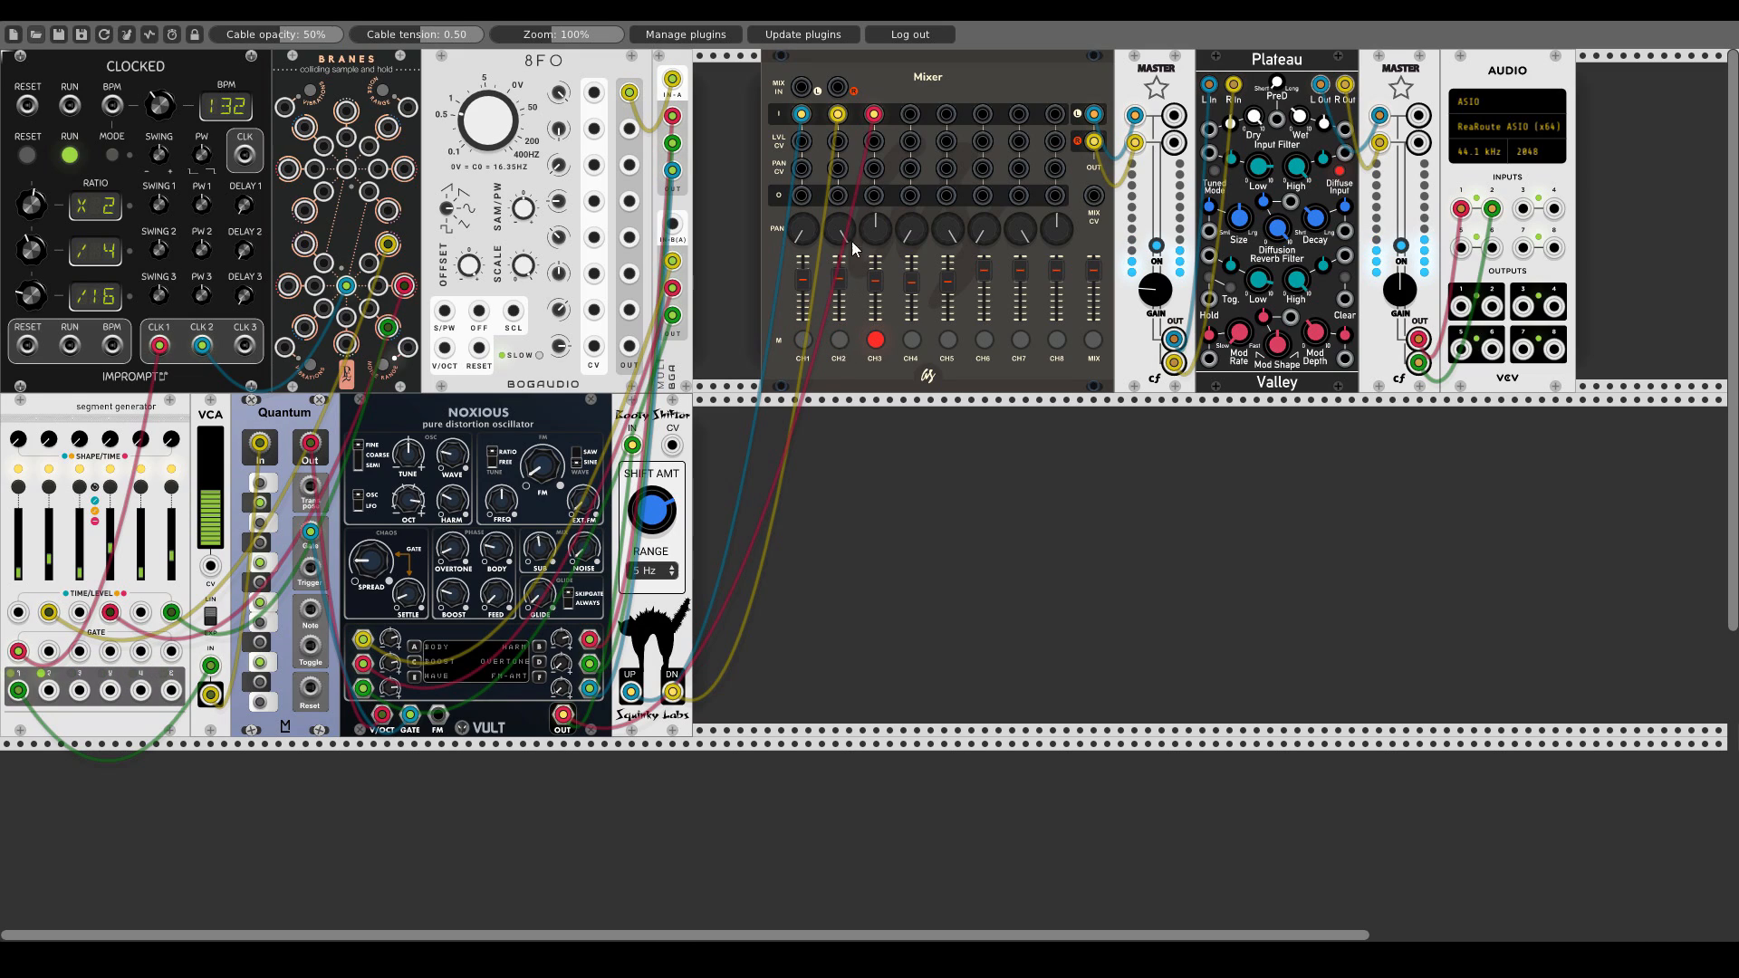
pyautogui.click(873, 113)
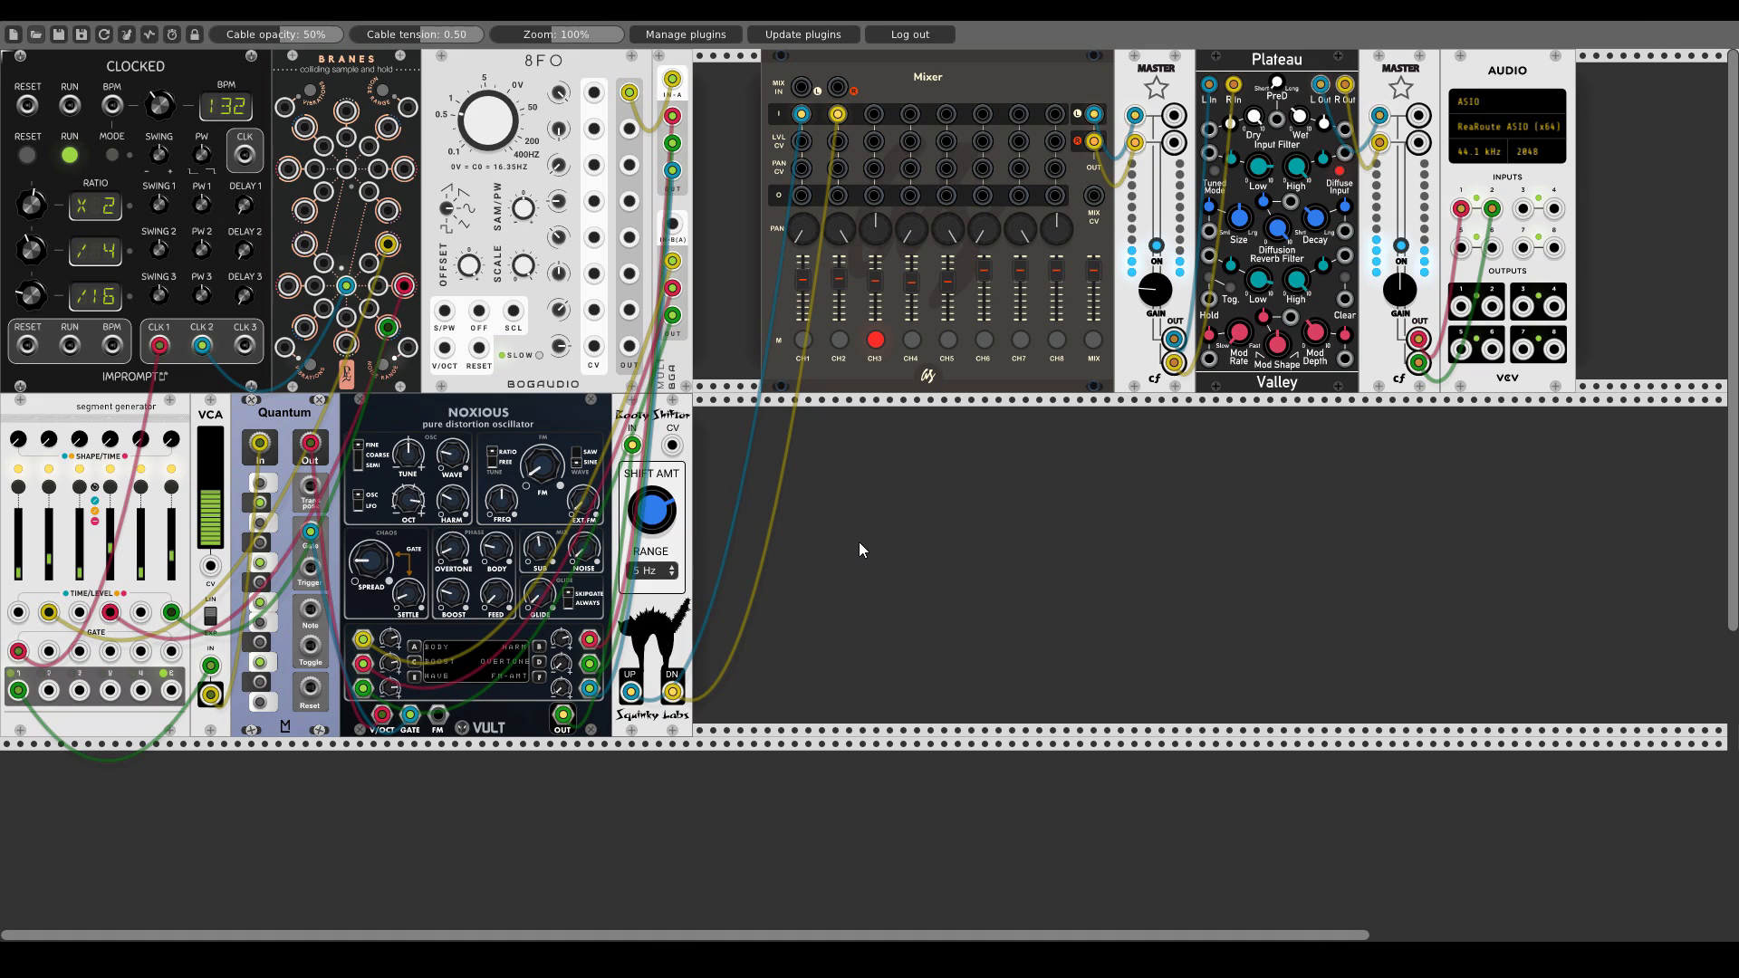
pyautogui.click(876, 342)
# - Mute the mixer's MIX output and add a Noxious Poly in the lower row, leaving a gap after Booty Shifter
pyautogui.click(1092, 341)
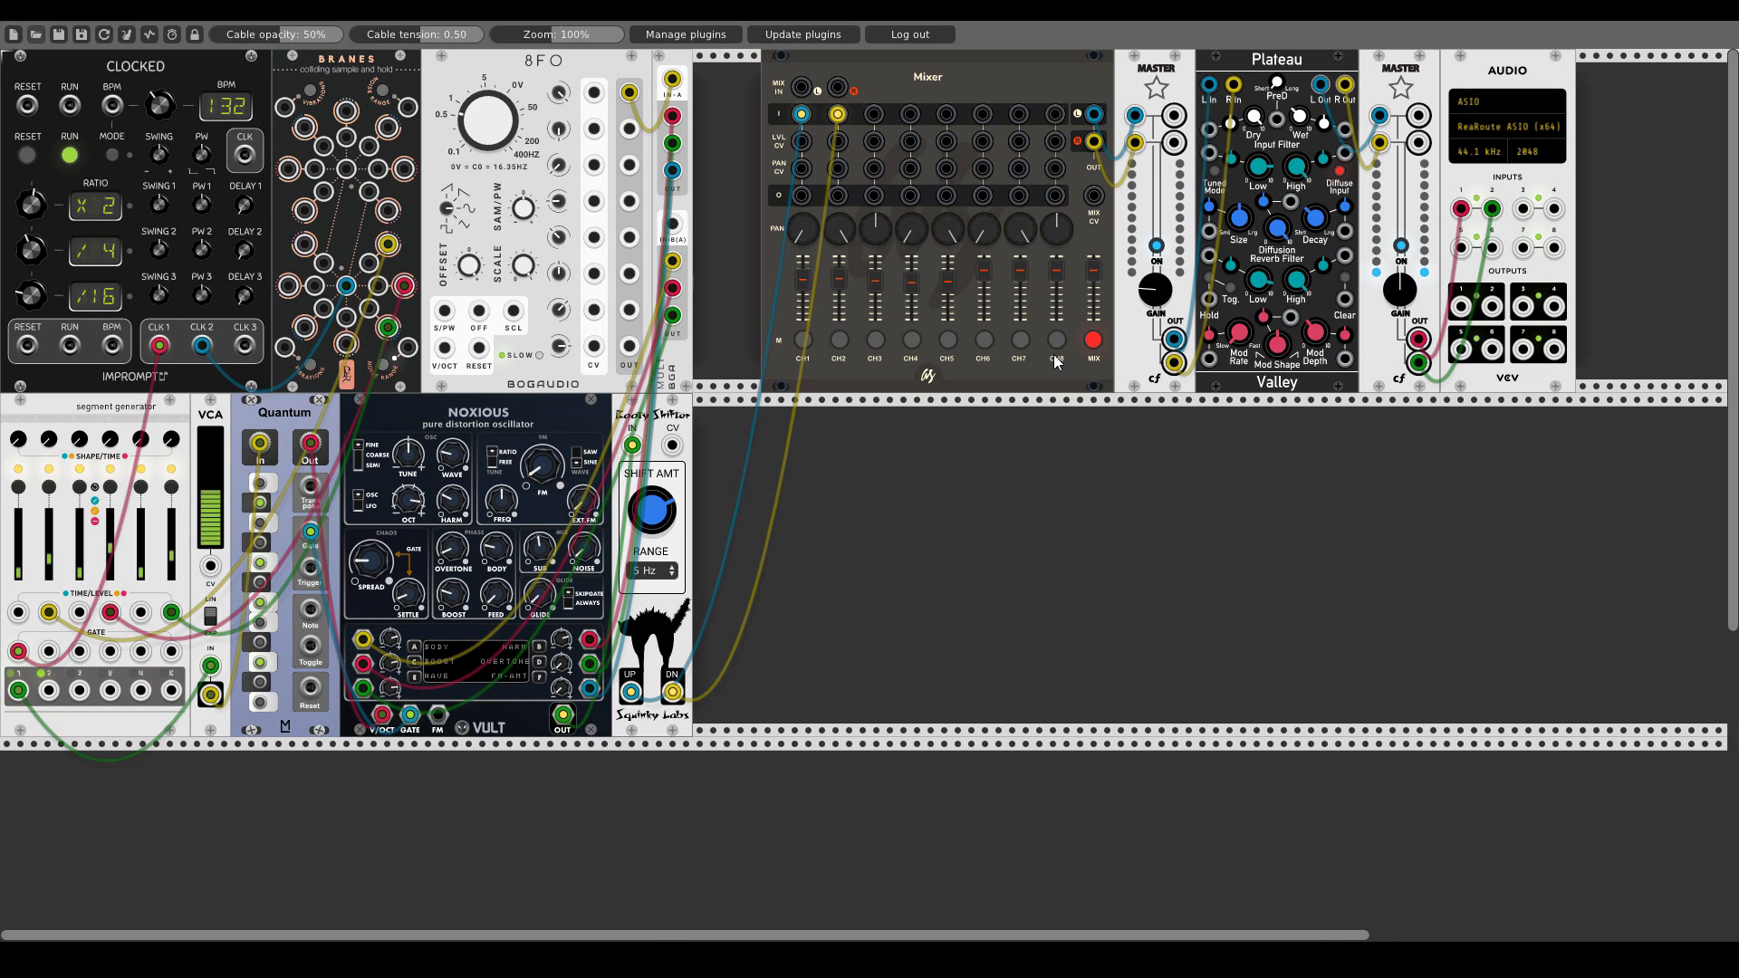
pyautogui.rightClick(1046, 478)
pyautogui.write('nox')
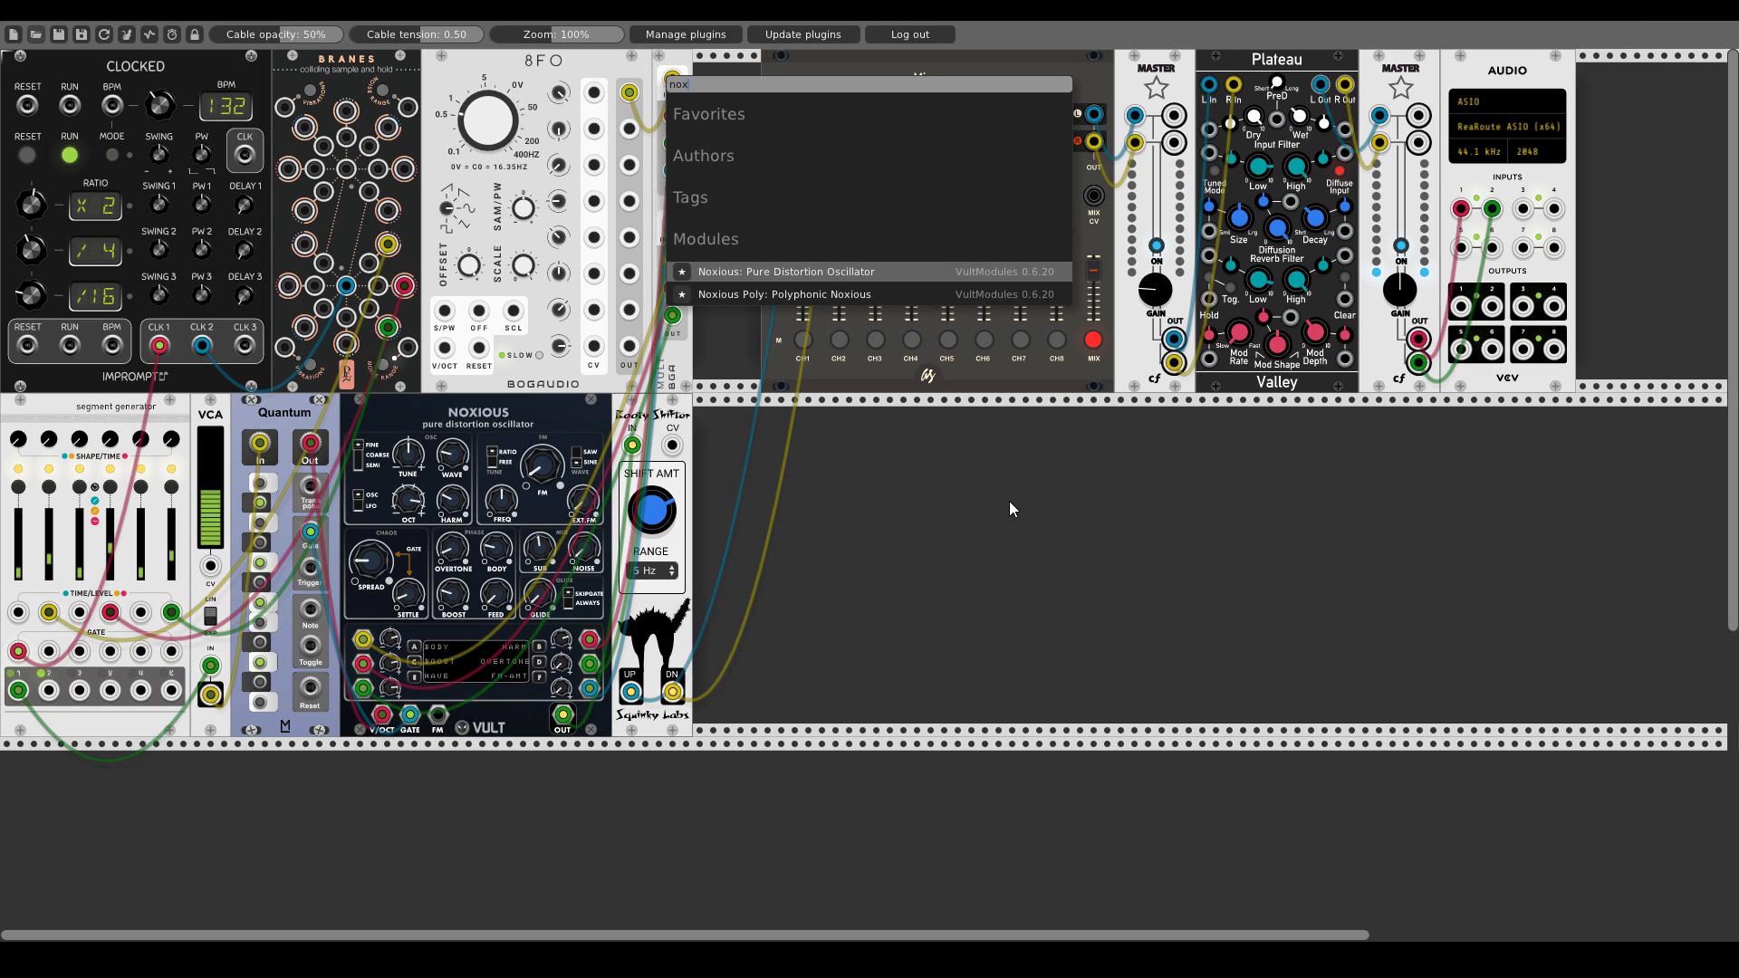
pyautogui.click(809, 294)
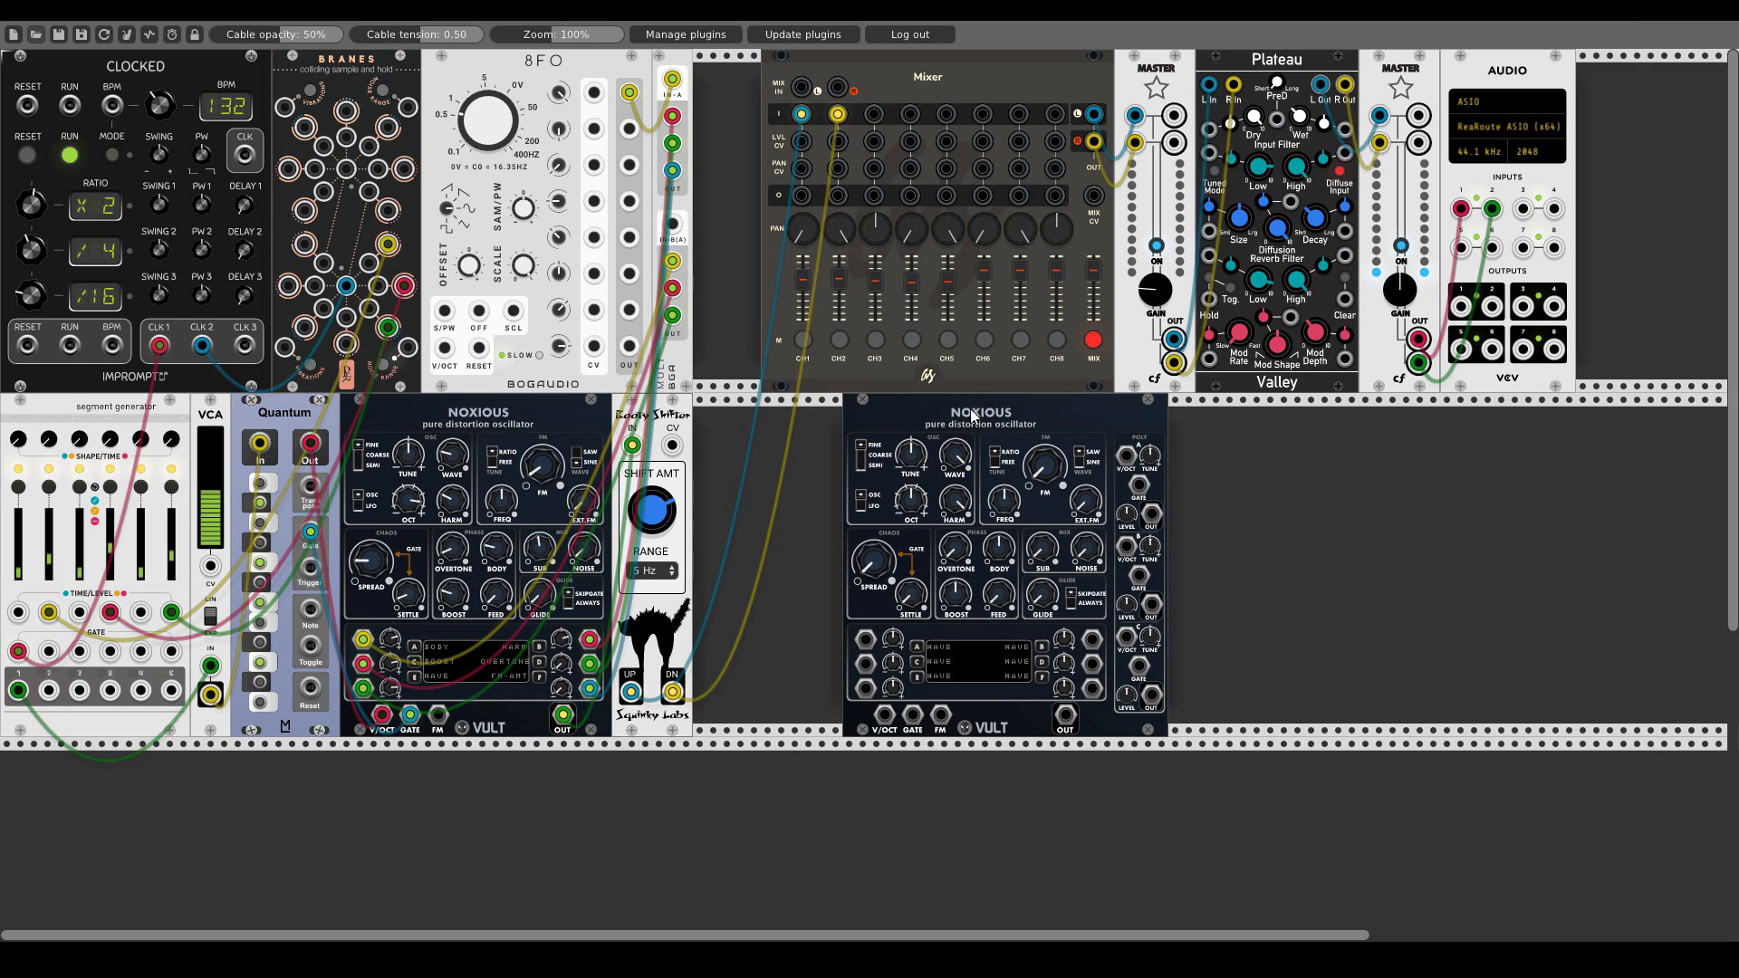
pyautogui.moveTo(971, 409); pyautogui.dragTo(1065, 409)
# - Search the module browser for "cons" and place the Constants module between Booty Shifter and Noxious Poly
pyautogui.rightClick(857, 446)
pyautogui.write('con')
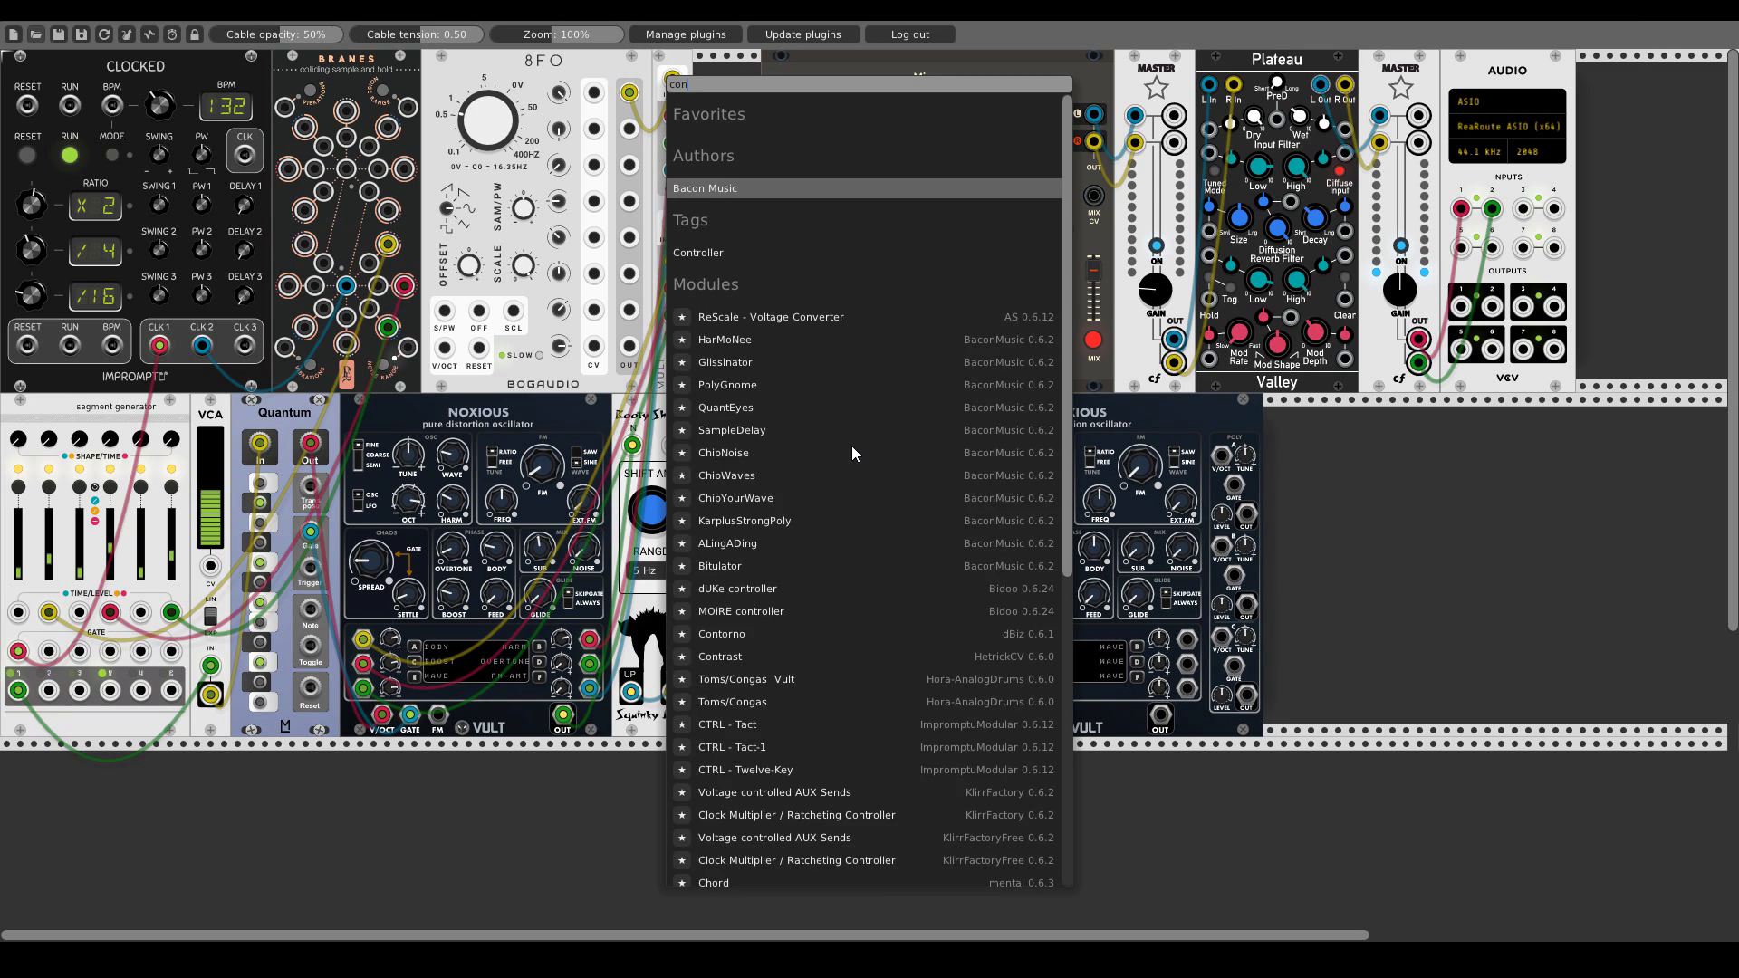
pyautogui.write('s')
pyautogui.click(788, 267)
pyautogui.moveTo(839, 413); pyautogui.dragTo(772, 417)
# - Add a Sequential Switch 2 beside Constants and connect the +7 semitones output to its second input
pyautogui.rightClick(856, 437)
pyautogui.write('sequent')
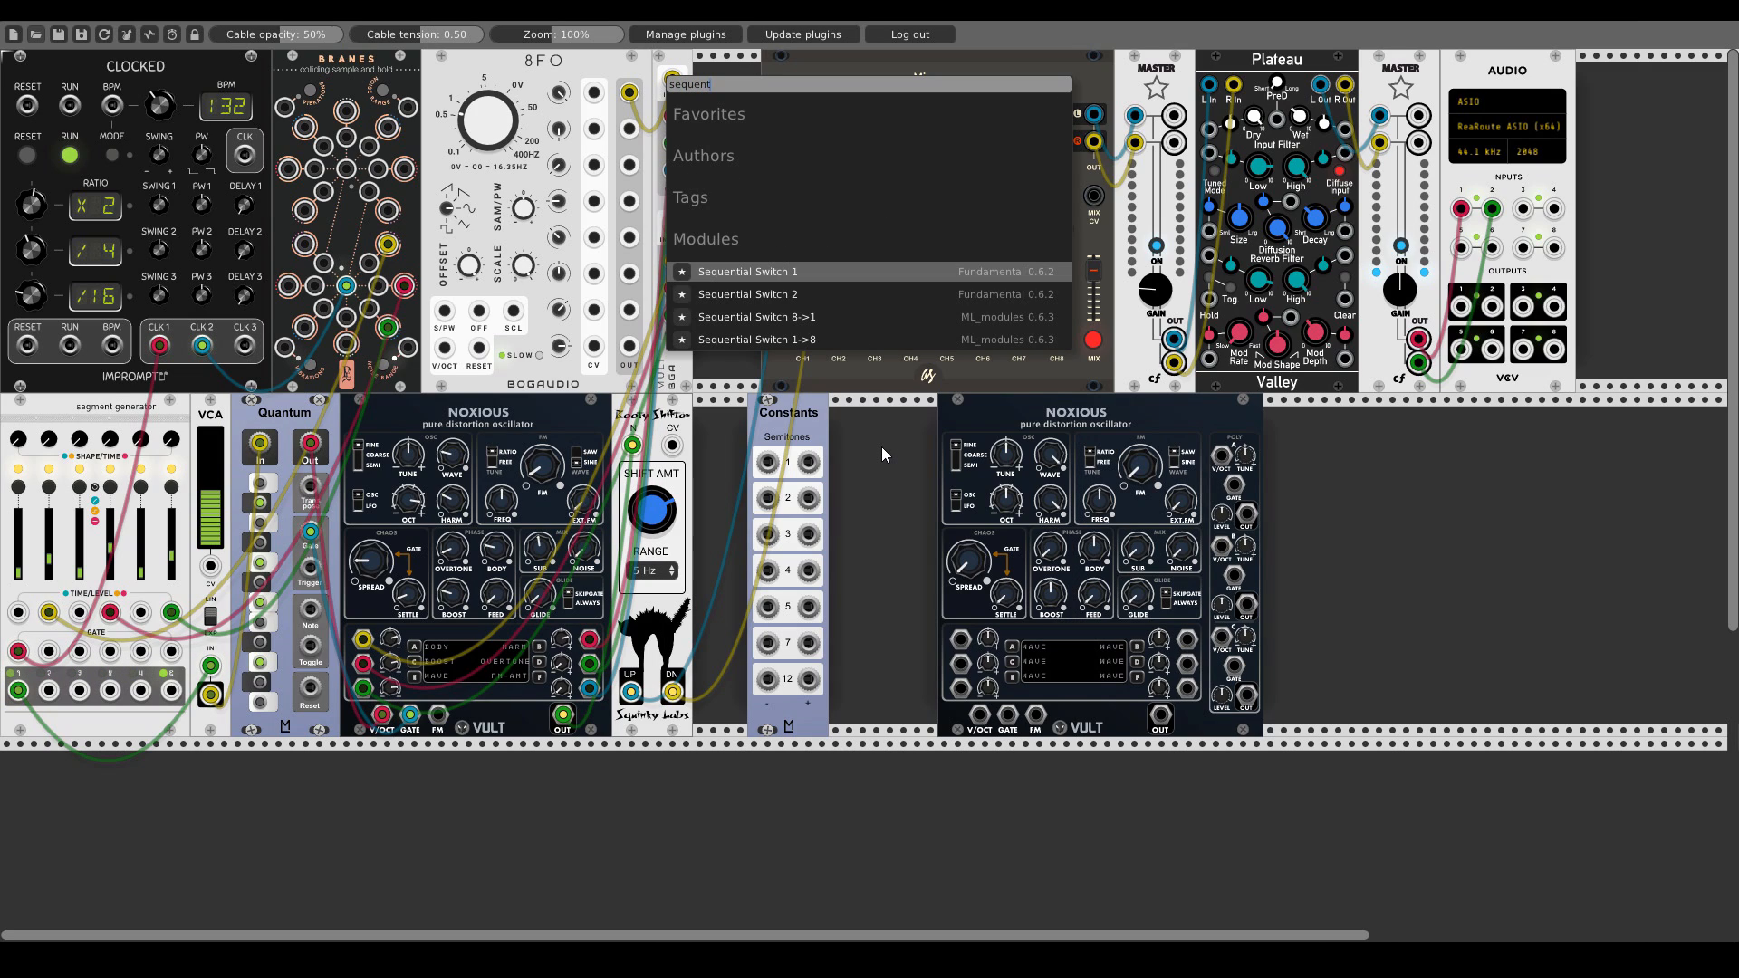
pyautogui.click(743, 299)
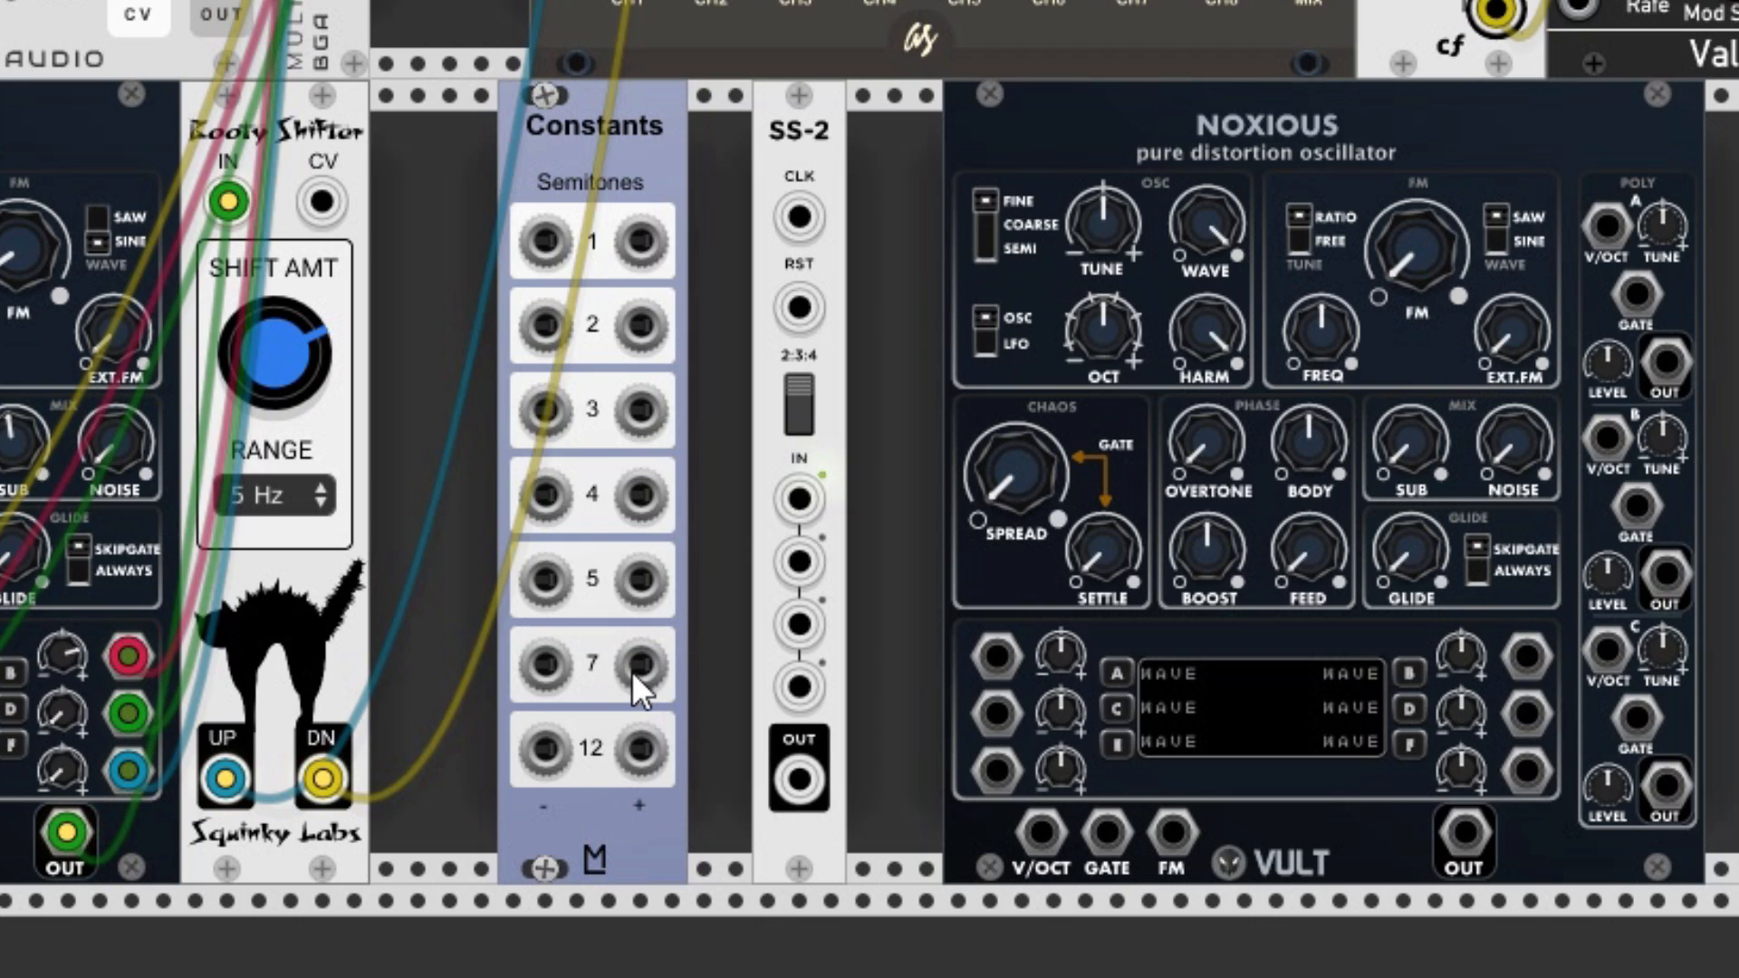
pyautogui.moveTo(639, 671); pyautogui.dragTo(790, 563)
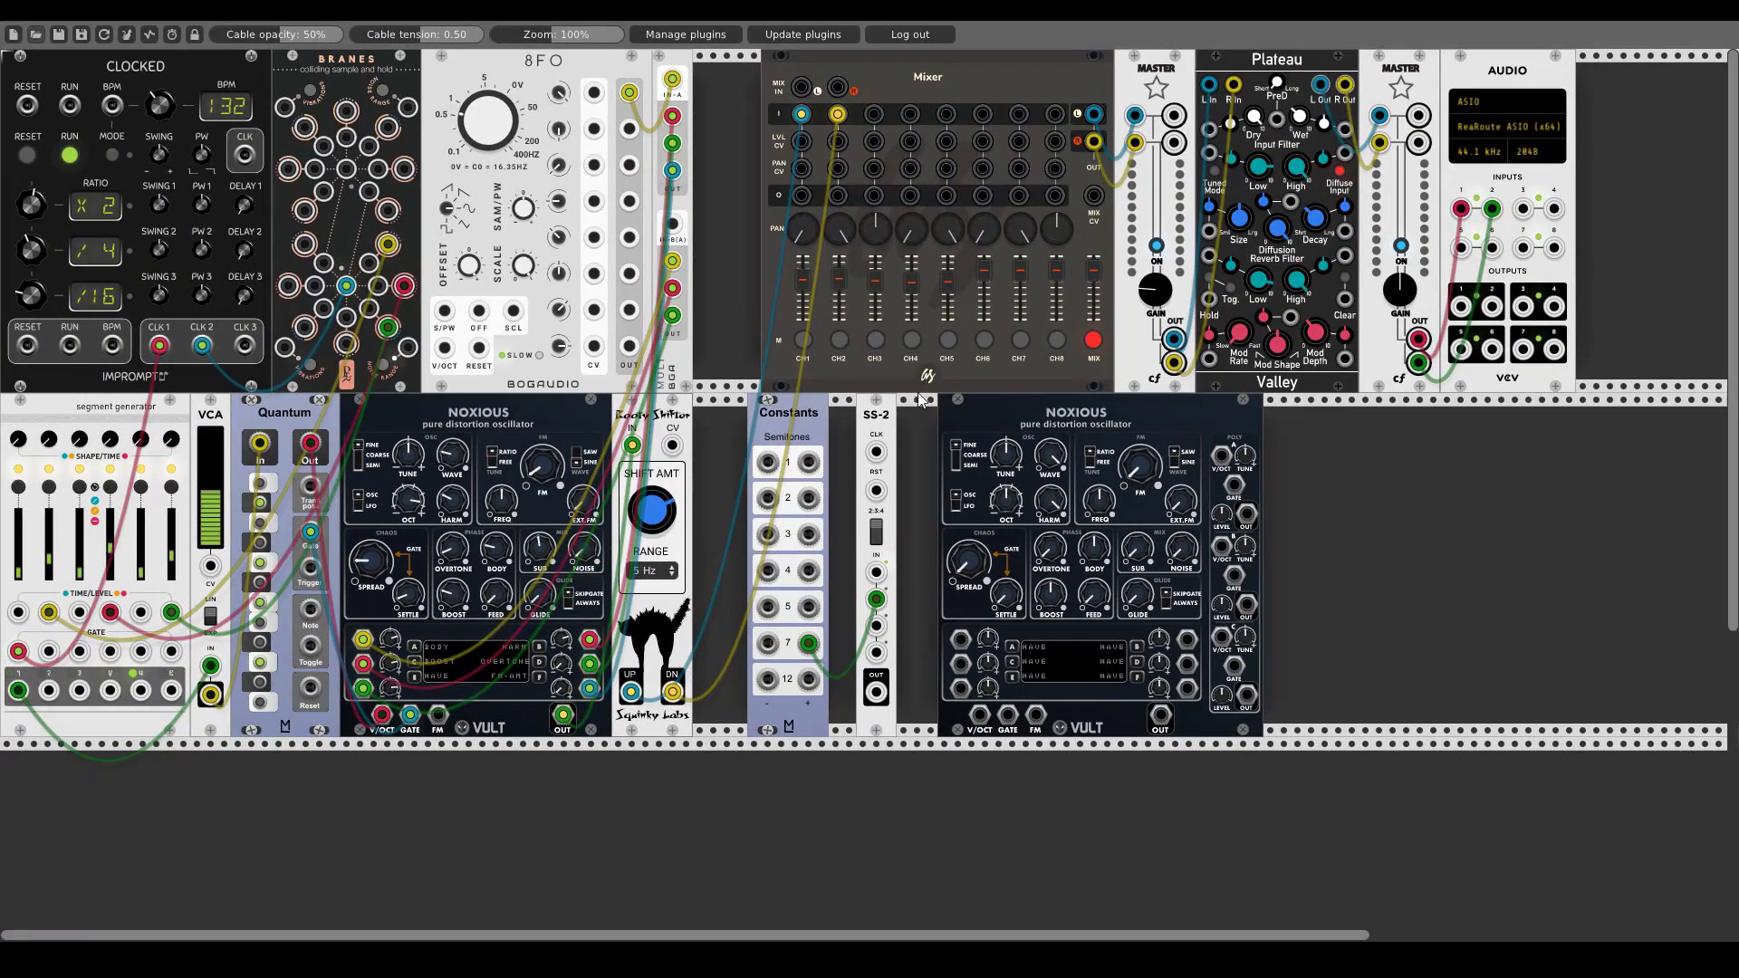
# - Close the gaps between Constants, SS-2 and Noxious Poly, and connect Clocked's CLK 3 to the SS-2 CLK input
pyautogui.moveTo(870, 417); pyautogui.dragTo(842, 417)
pyautogui.moveTo(977, 411); pyautogui.dragTo(909, 415)
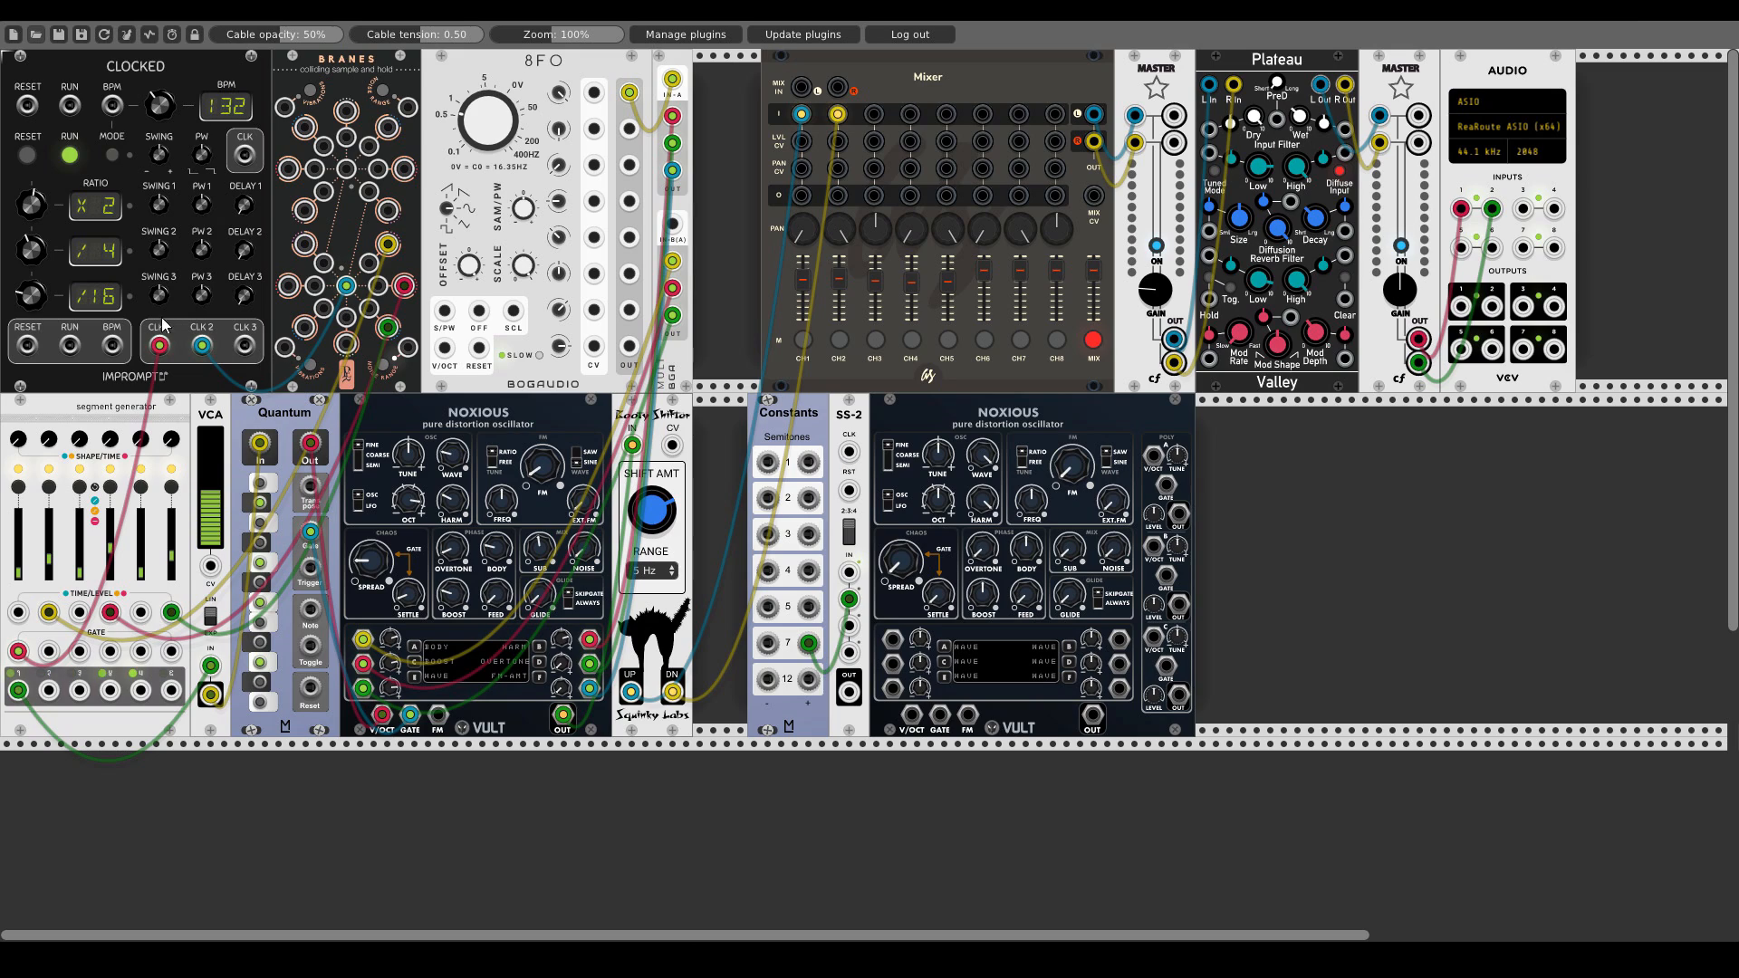
pyautogui.moveTo(245, 345); pyautogui.dragTo(1019, 432)
# - Insert a Bogaudio 3HP MULT between SS-2 and Noxious Poly, and patch the SS-2 output through it to the Noxious Poly V/OCT
pyautogui.rightClick(921, 433)
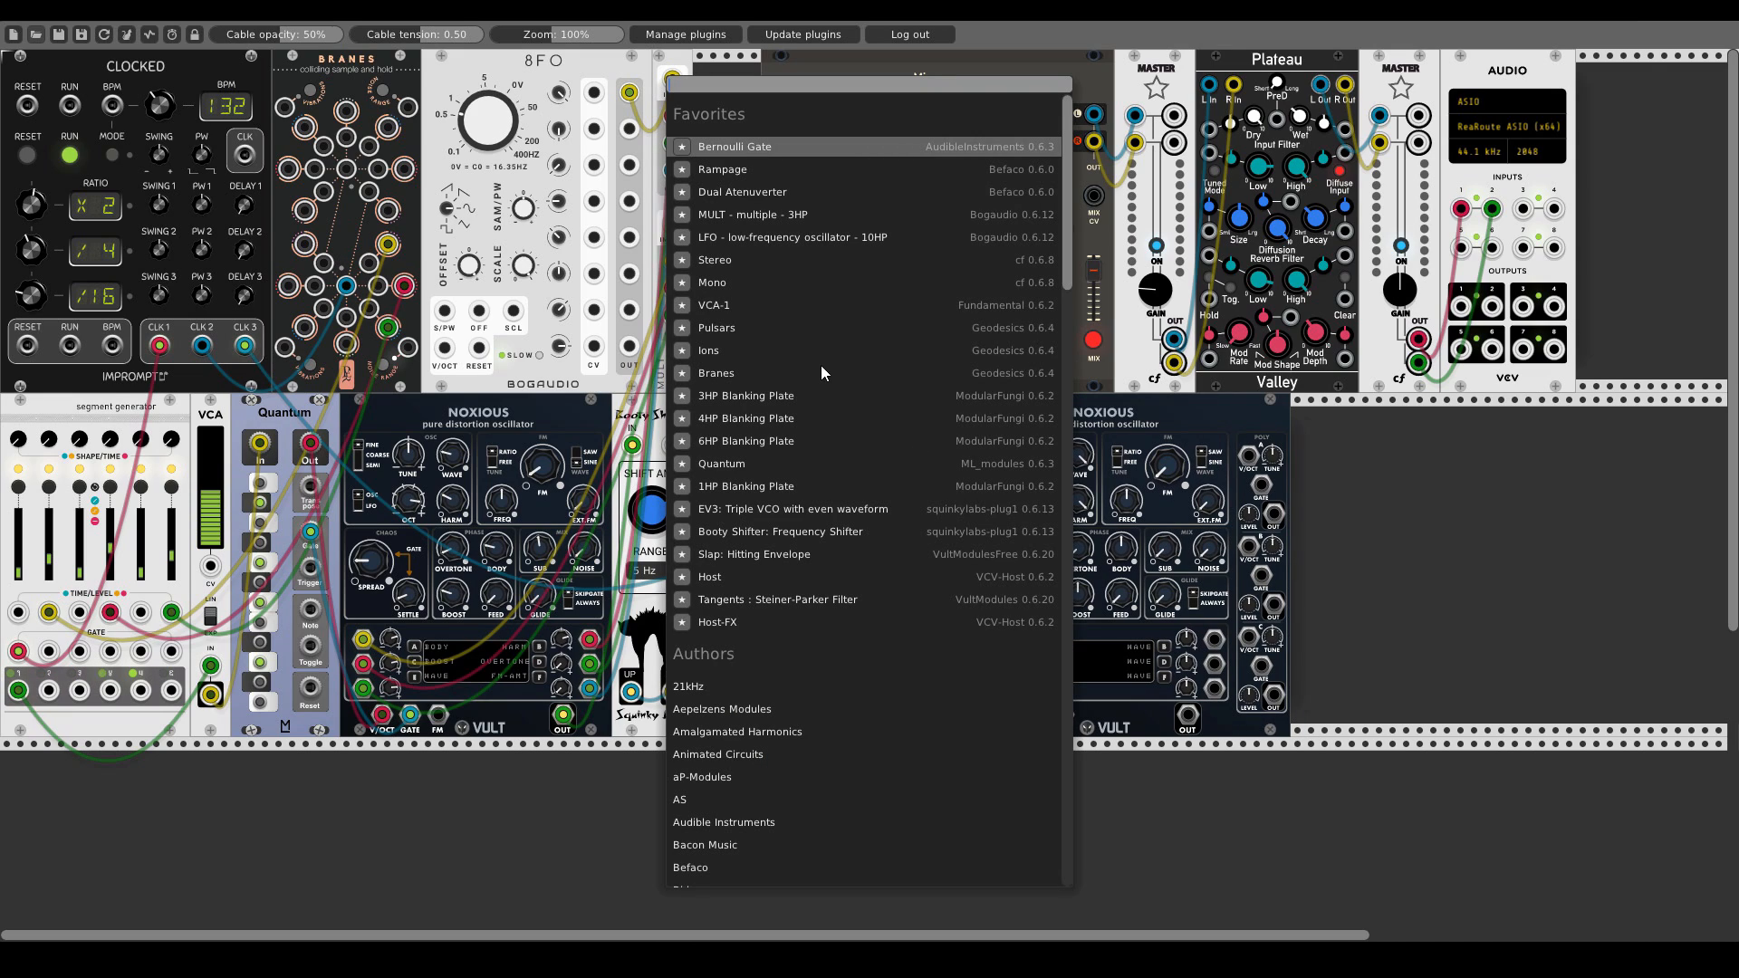
pyautogui.click(726, 214)
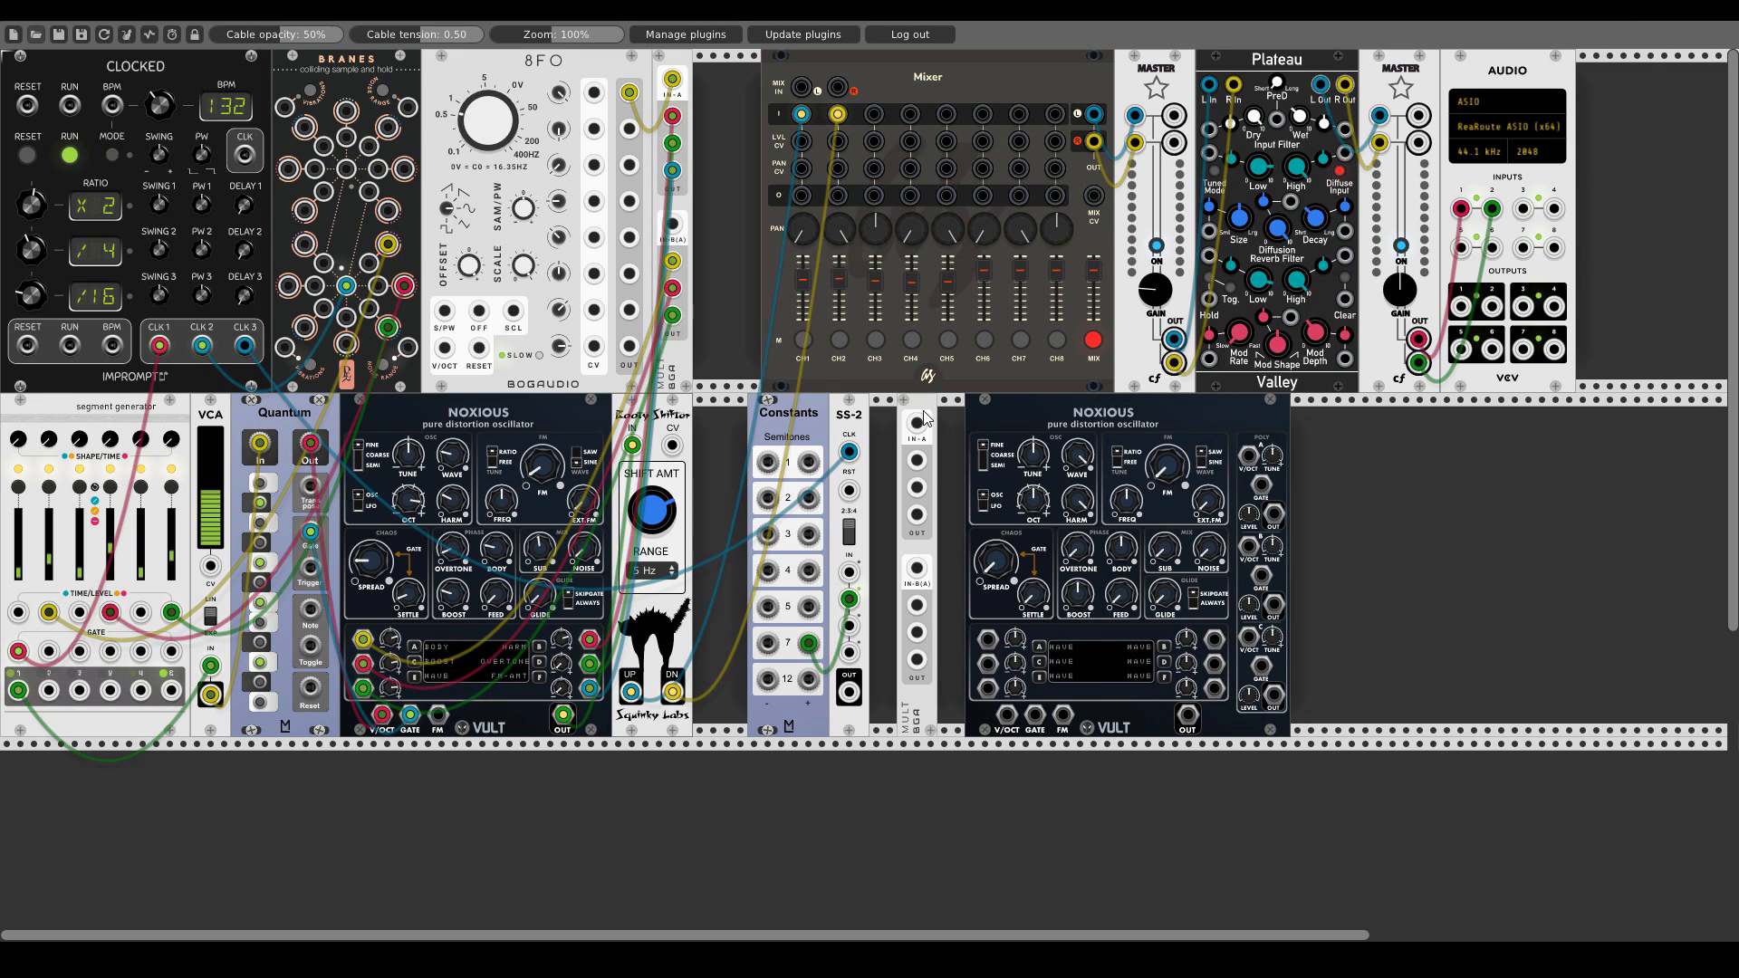
pyautogui.moveTo(924, 405)
pyautogui.mouseDown()
pyautogui.moveTo(896, 405)
pyautogui.moveTo(981, 411)
pyautogui.moveTo(935, 417)
pyautogui.mouseUp()
pyautogui.moveTo(849, 693); pyautogui.dragTo(951, 717)
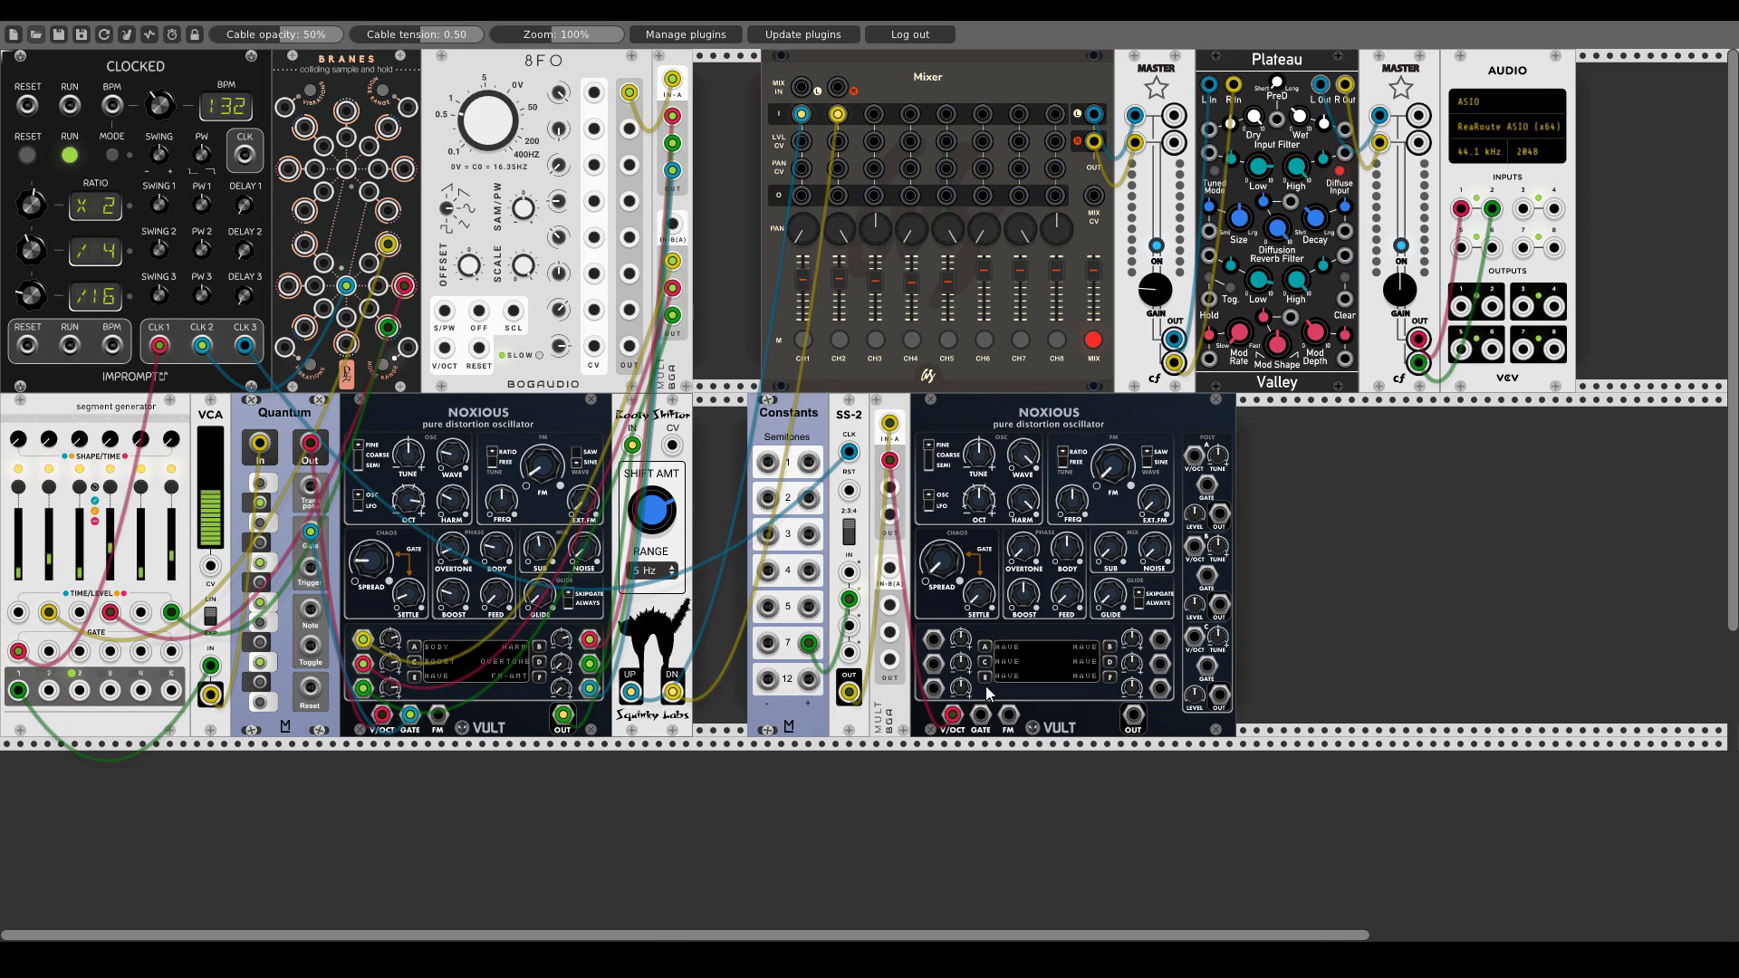
# - Search the module browser for a tuner and add the NYSTHI HotTuna after Noxious Poly
pyautogui.rightClick(1296, 542)
pyautogui.write('tune')
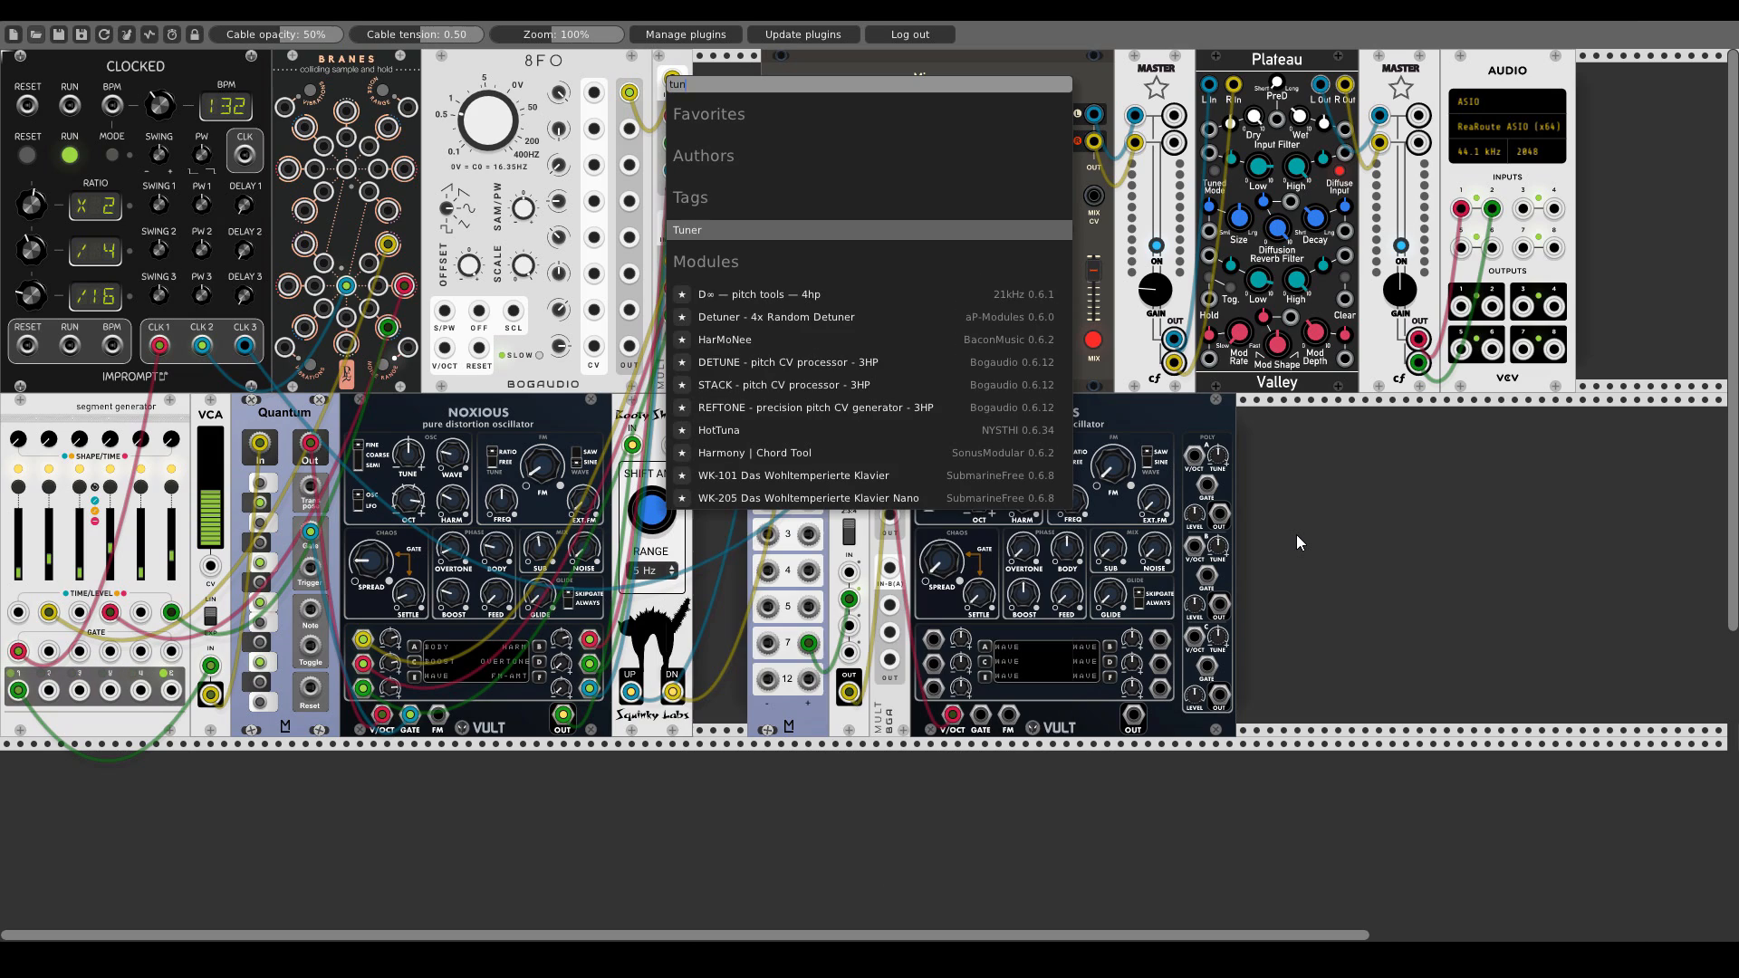
pyautogui.click(768, 432)
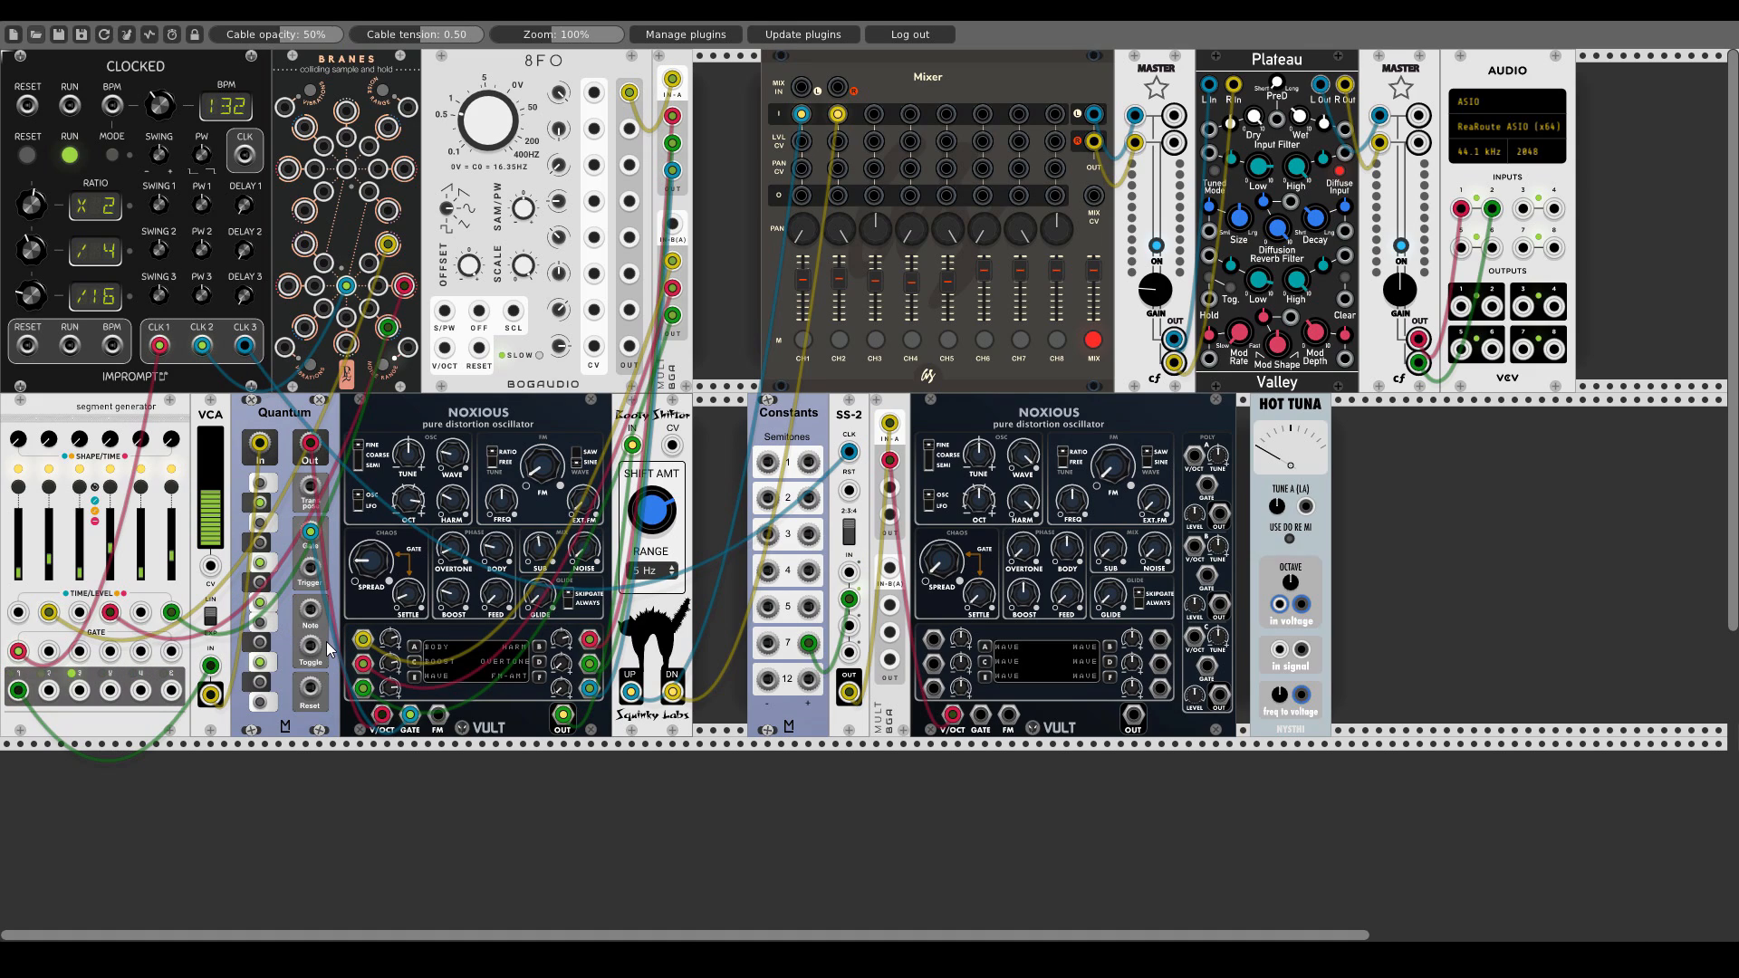
# - Patch the Noxious Poly output into HotTuna, unplug the oscillator's V/OCT cable, and tune it to D1
pyautogui.moveTo(1133, 716); pyautogui.dragTo(1274, 654)
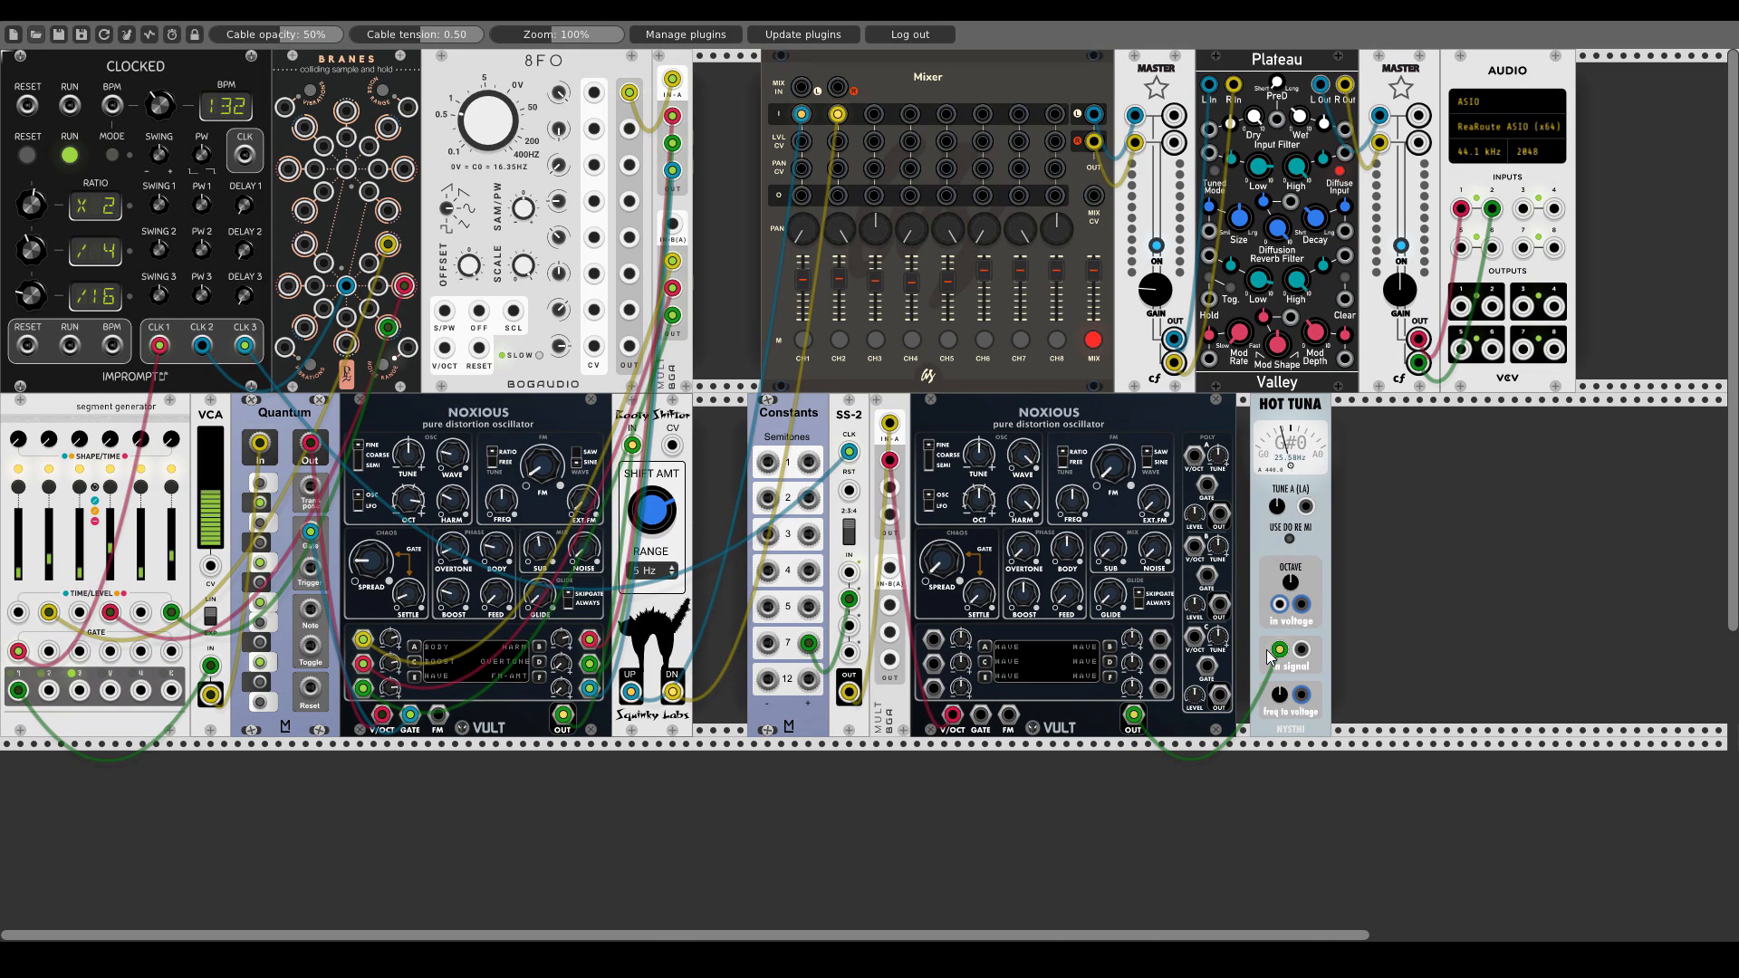
pyautogui.moveTo(890, 460); pyautogui.dragTo(988, 634)
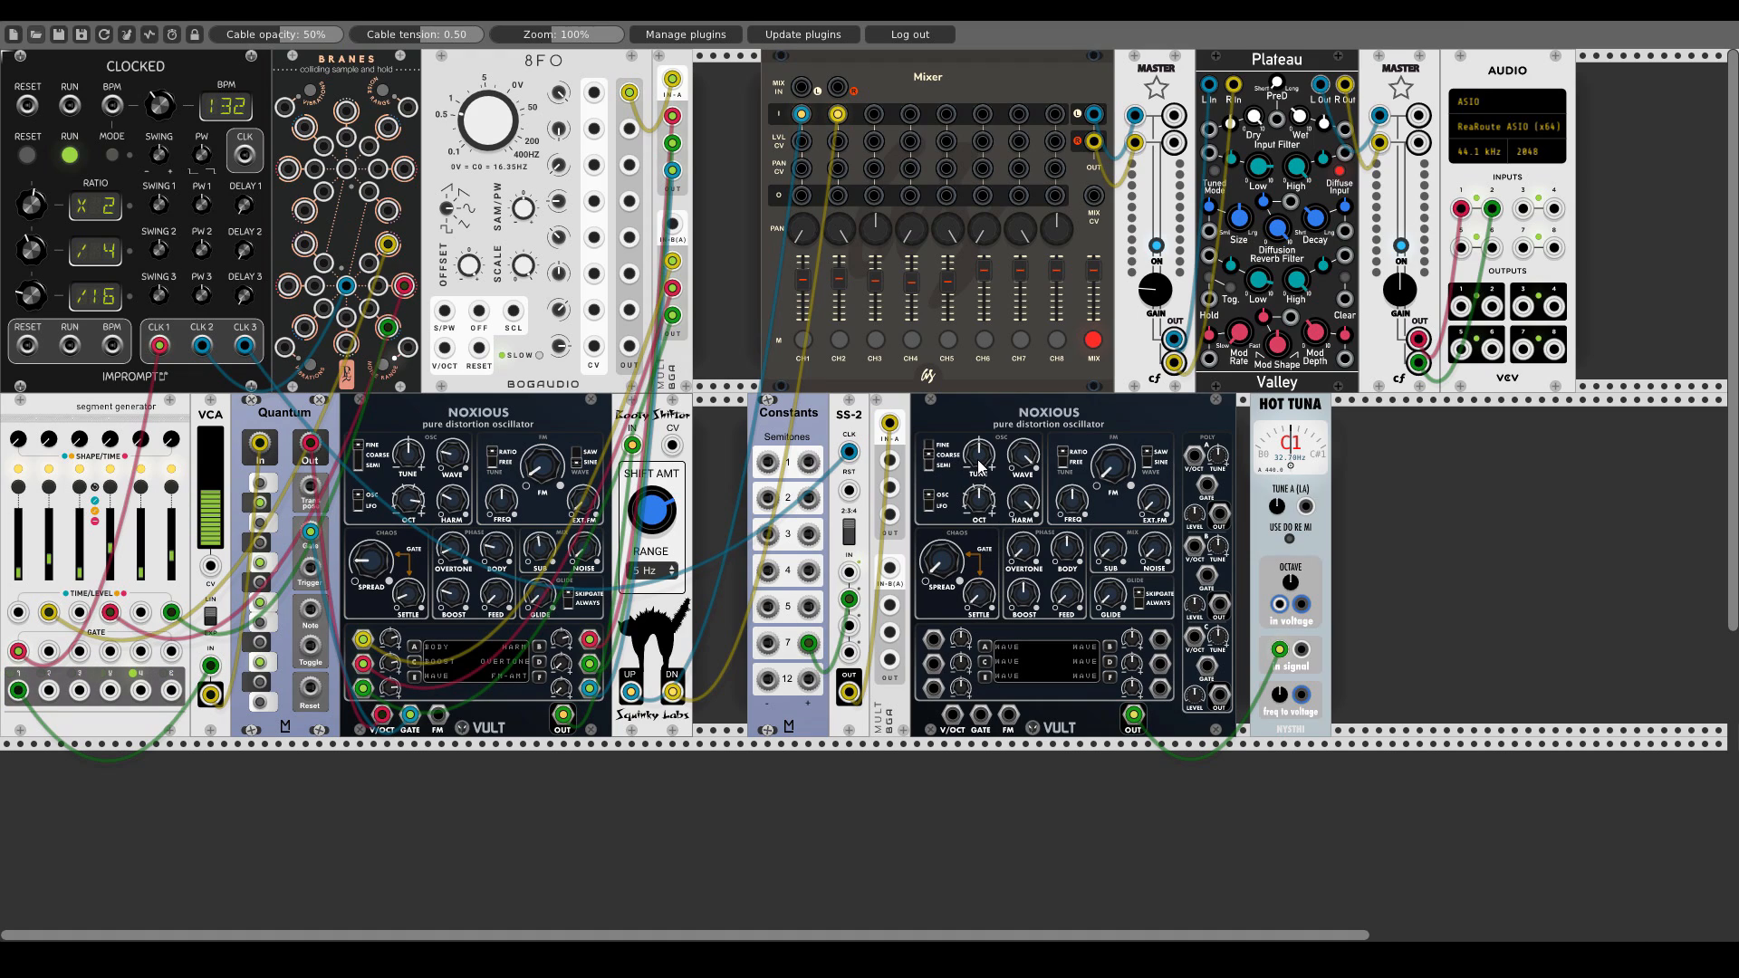
pyautogui.click(927, 455)
pyautogui.moveTo(981, 456); pyautogui.dragTo(981, 430)
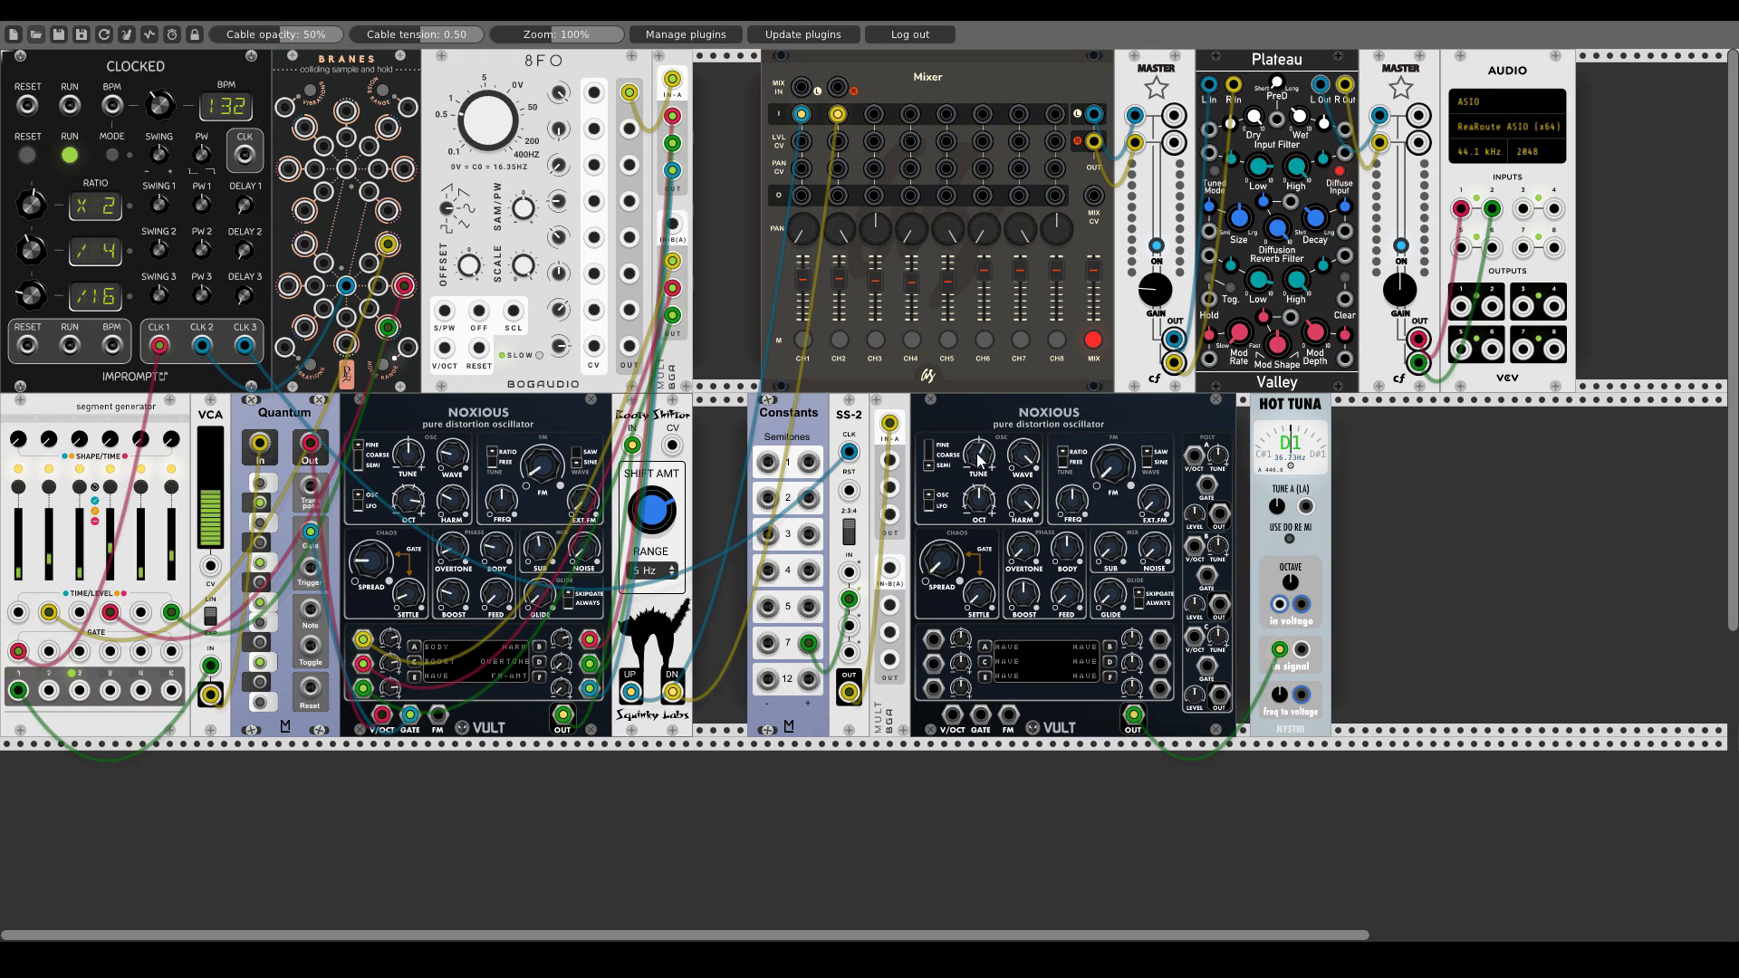
# - Remove HotTuna and reconnect the first MULT output to the Noxious Poly V/OCT input
pyautogui.rightClick(1278, 413)
pyautogui.click(1293, 590)
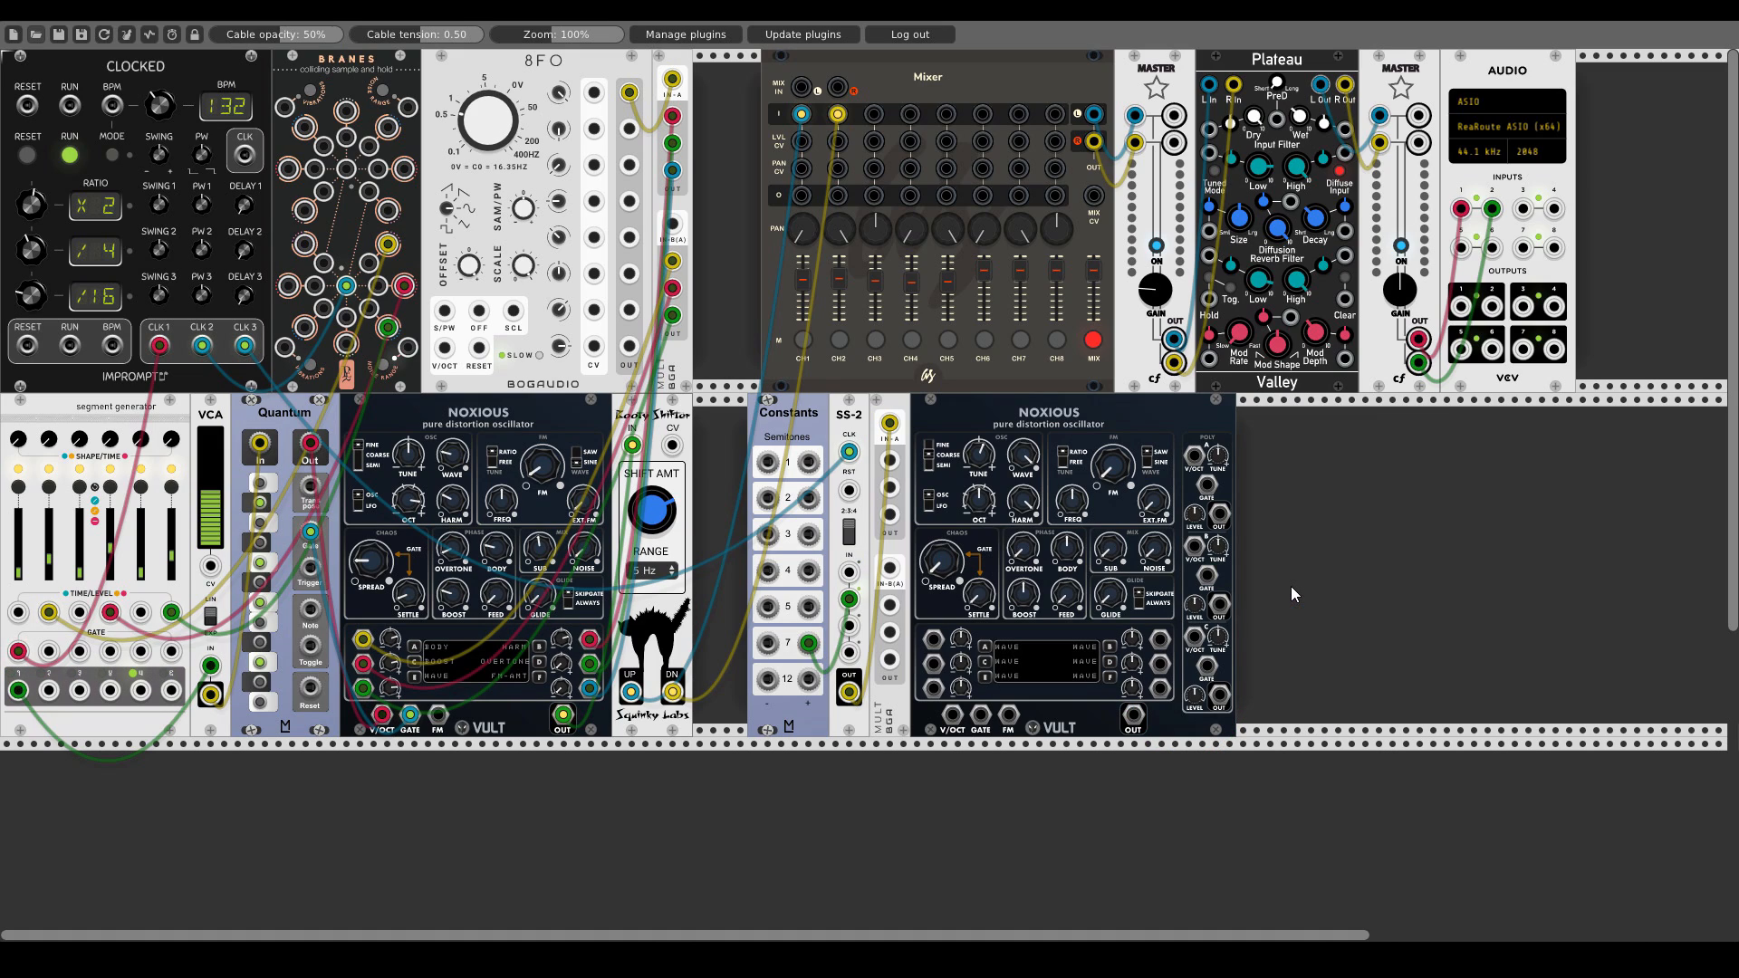
pyautogui.moveTo(889, 460); pyautogui.dragTo(952, 716)
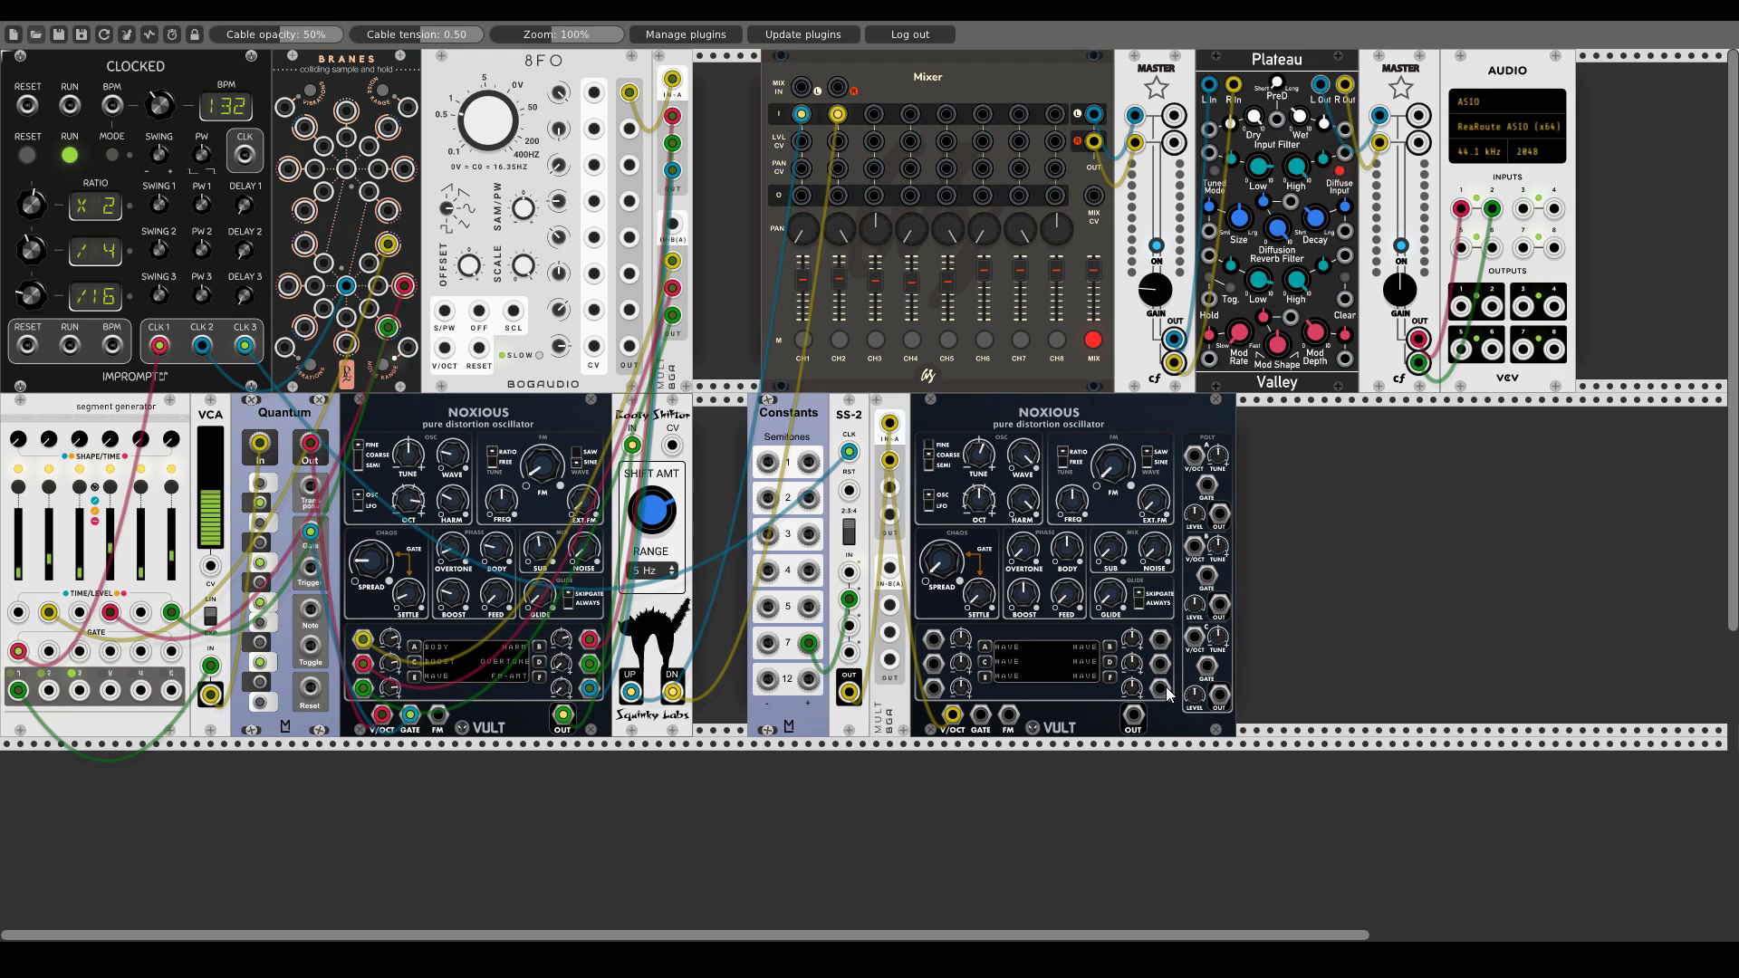
# - Patch the Noxious Poly output into mixer channel 3, muting channels 1 and 2 and unmuting the mix
pyautogui.click(803, 340)
pyautogui.click(838, 340)
pyautogui.moveTo(1132, 717); pyautogui.dragTo(875, 113)
pyautogui.click(1093, 340)
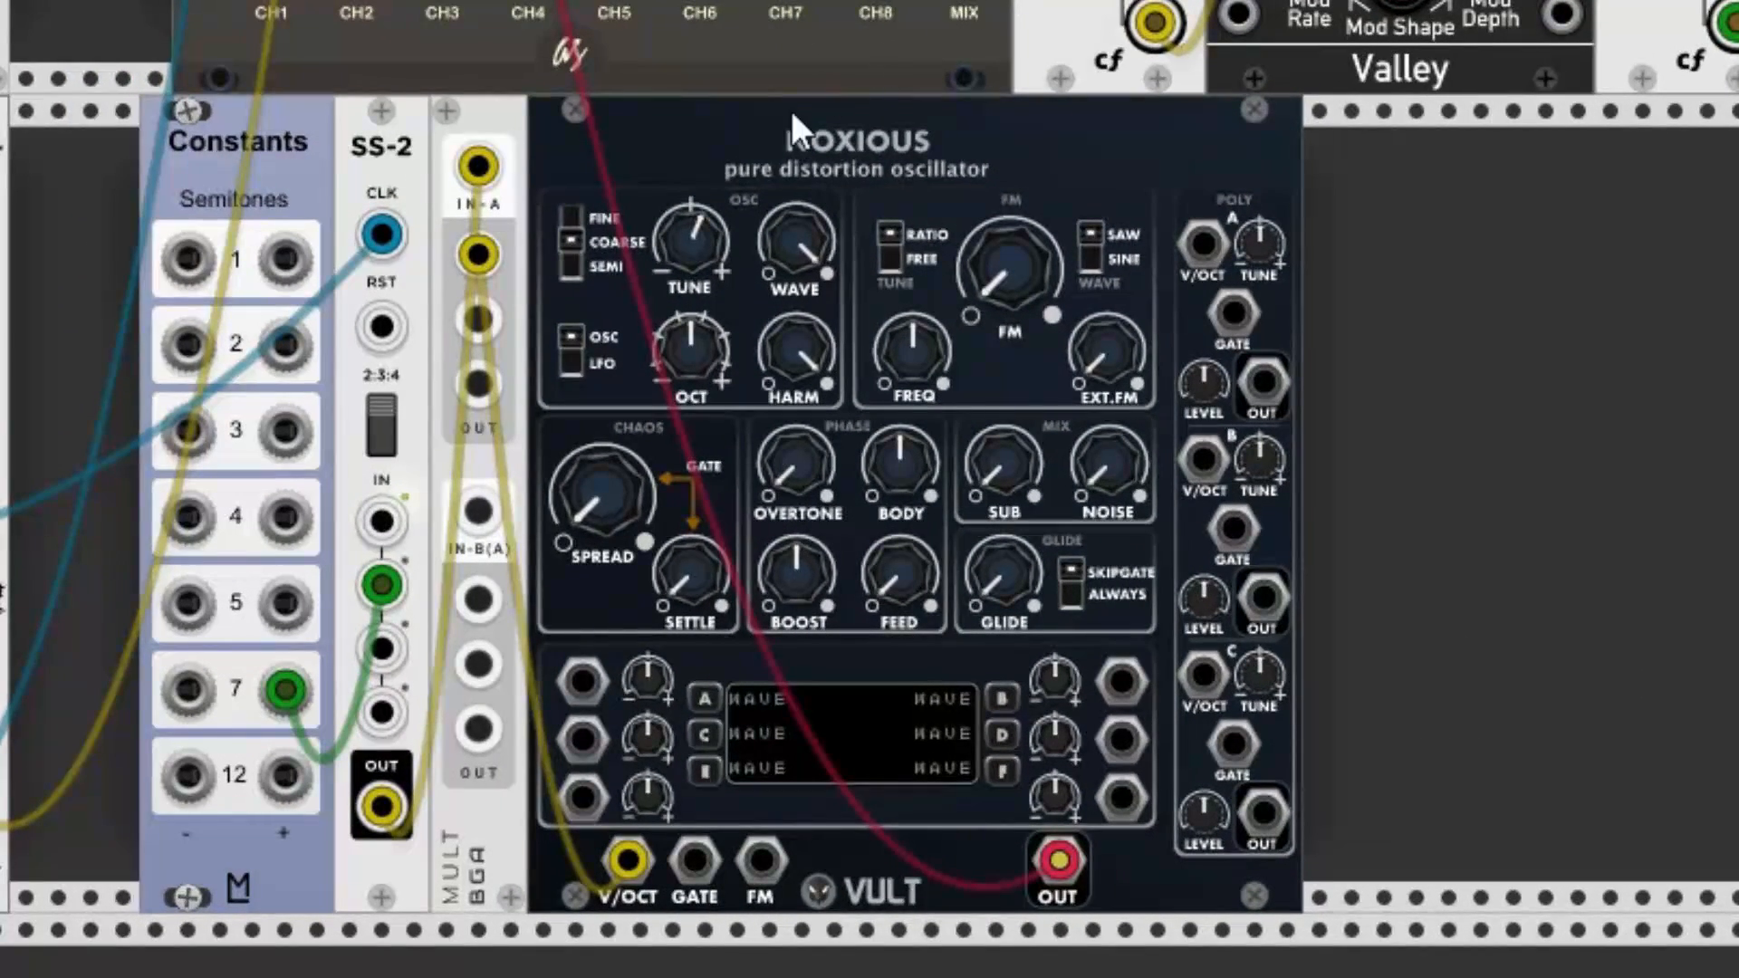
# - Raise the Noxious Poly octave, zero the poly A and B levels, and tune voice A fully up and voice B fully down
pyautogui.moveTo(685, 350); pyautogui.dragTo(686, 323)
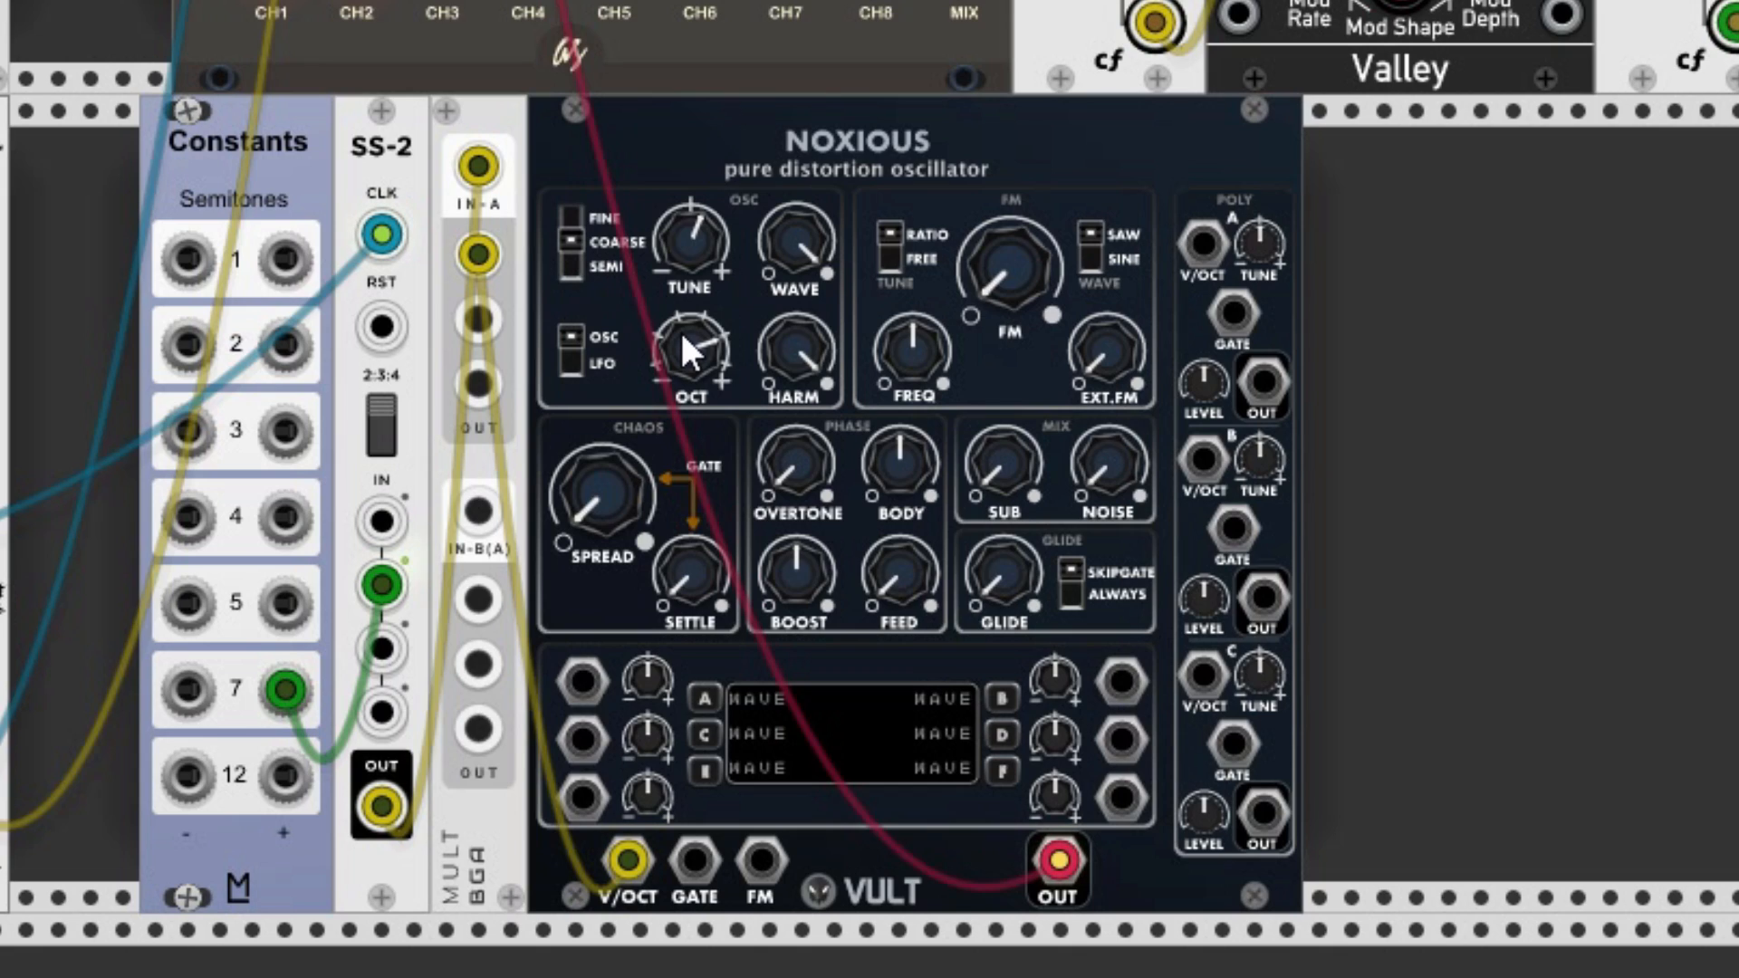
pyautogui.moveTo(1203, 385); pyautogui.dragTo(1203, 426)
pyautogui.moveTo(1203, 598); pyautogui.dragTo(1202, 639)
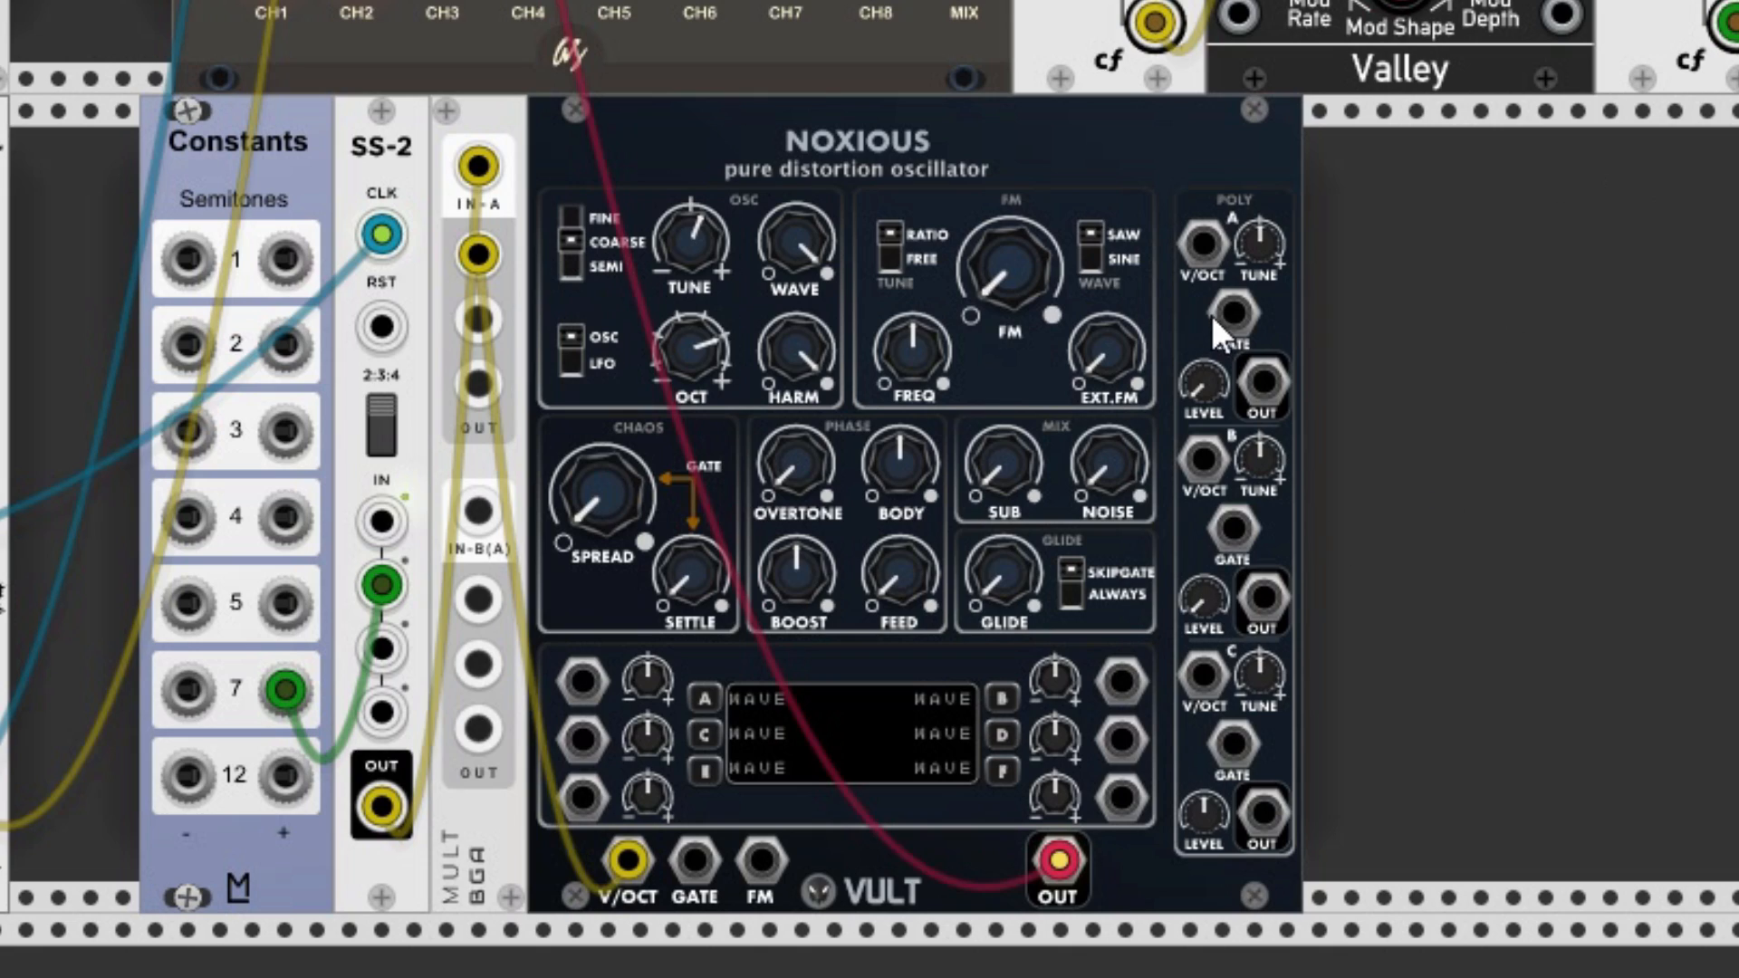
pyautogui.moveTo(1257, 246); pyautogui.dragTo(1258, 205)
pyautogui.moveTo(1259, 459); pyautogui.dragTo(1259, 489)
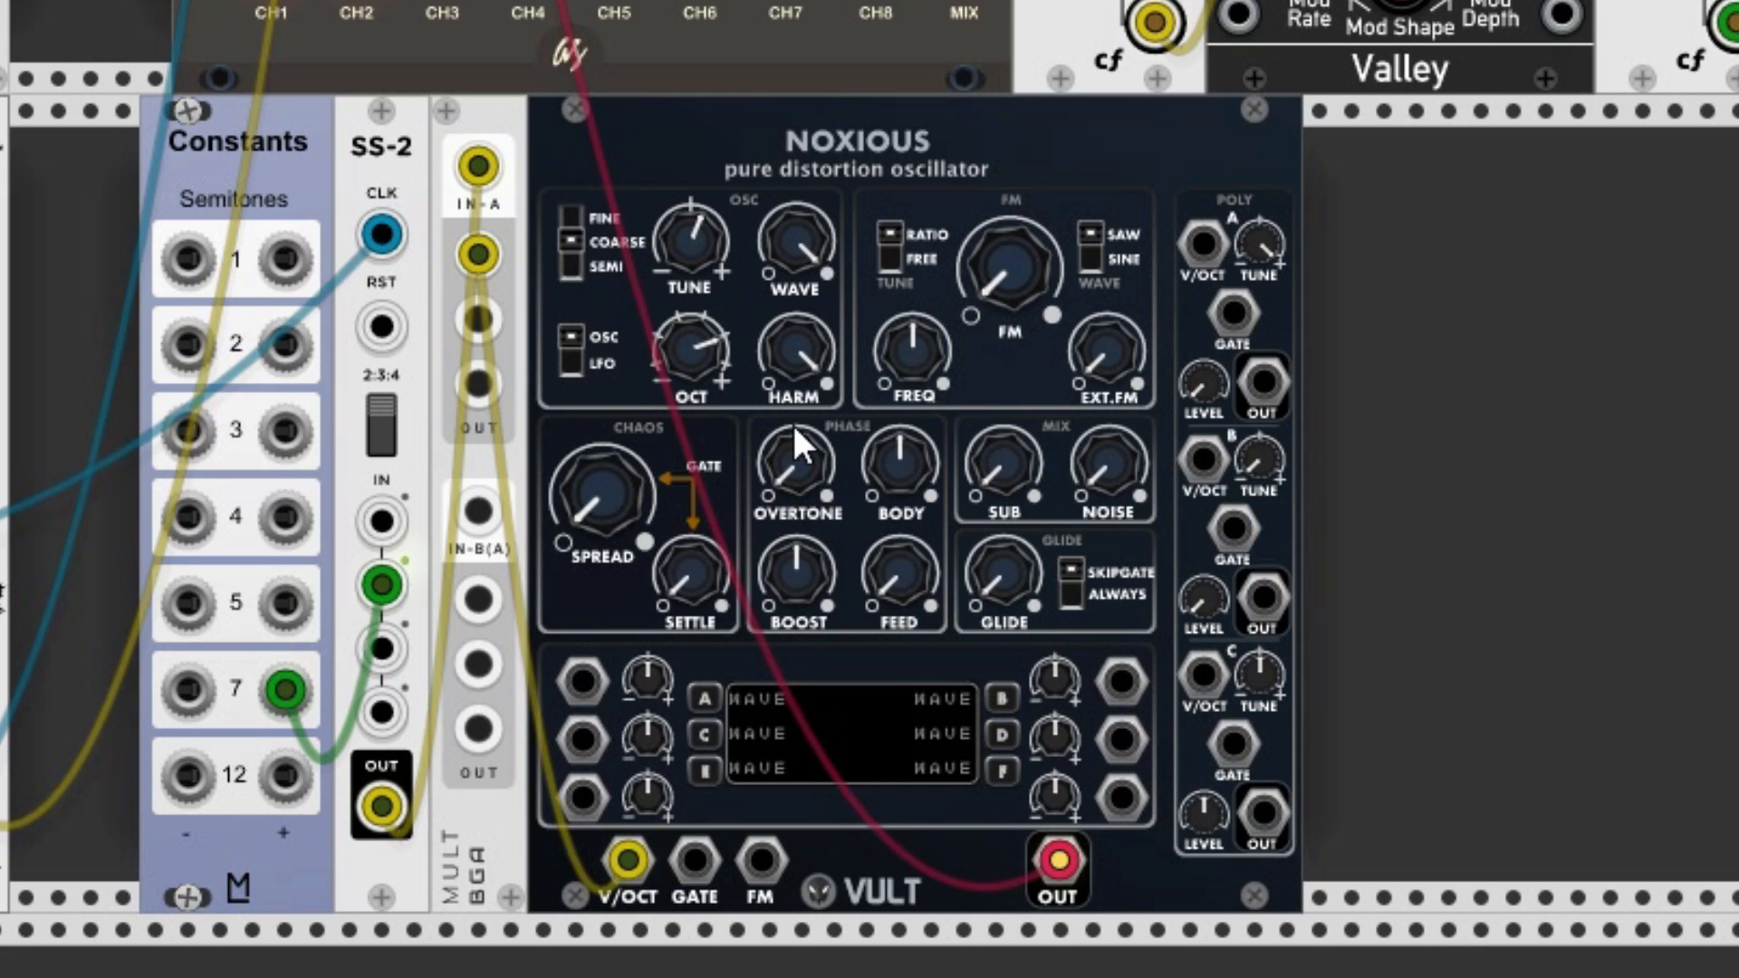
# - Connect the remaining MULT A outputs to the V/OCT inputs of poly voices A and B, and raise both voices' levels
pyautogui.moveTo(476, 319); pyautogui.dragTo(1201, 245)
pyautogui.moveTo(477, 384); pyautogui.dragTo(1203, 459)
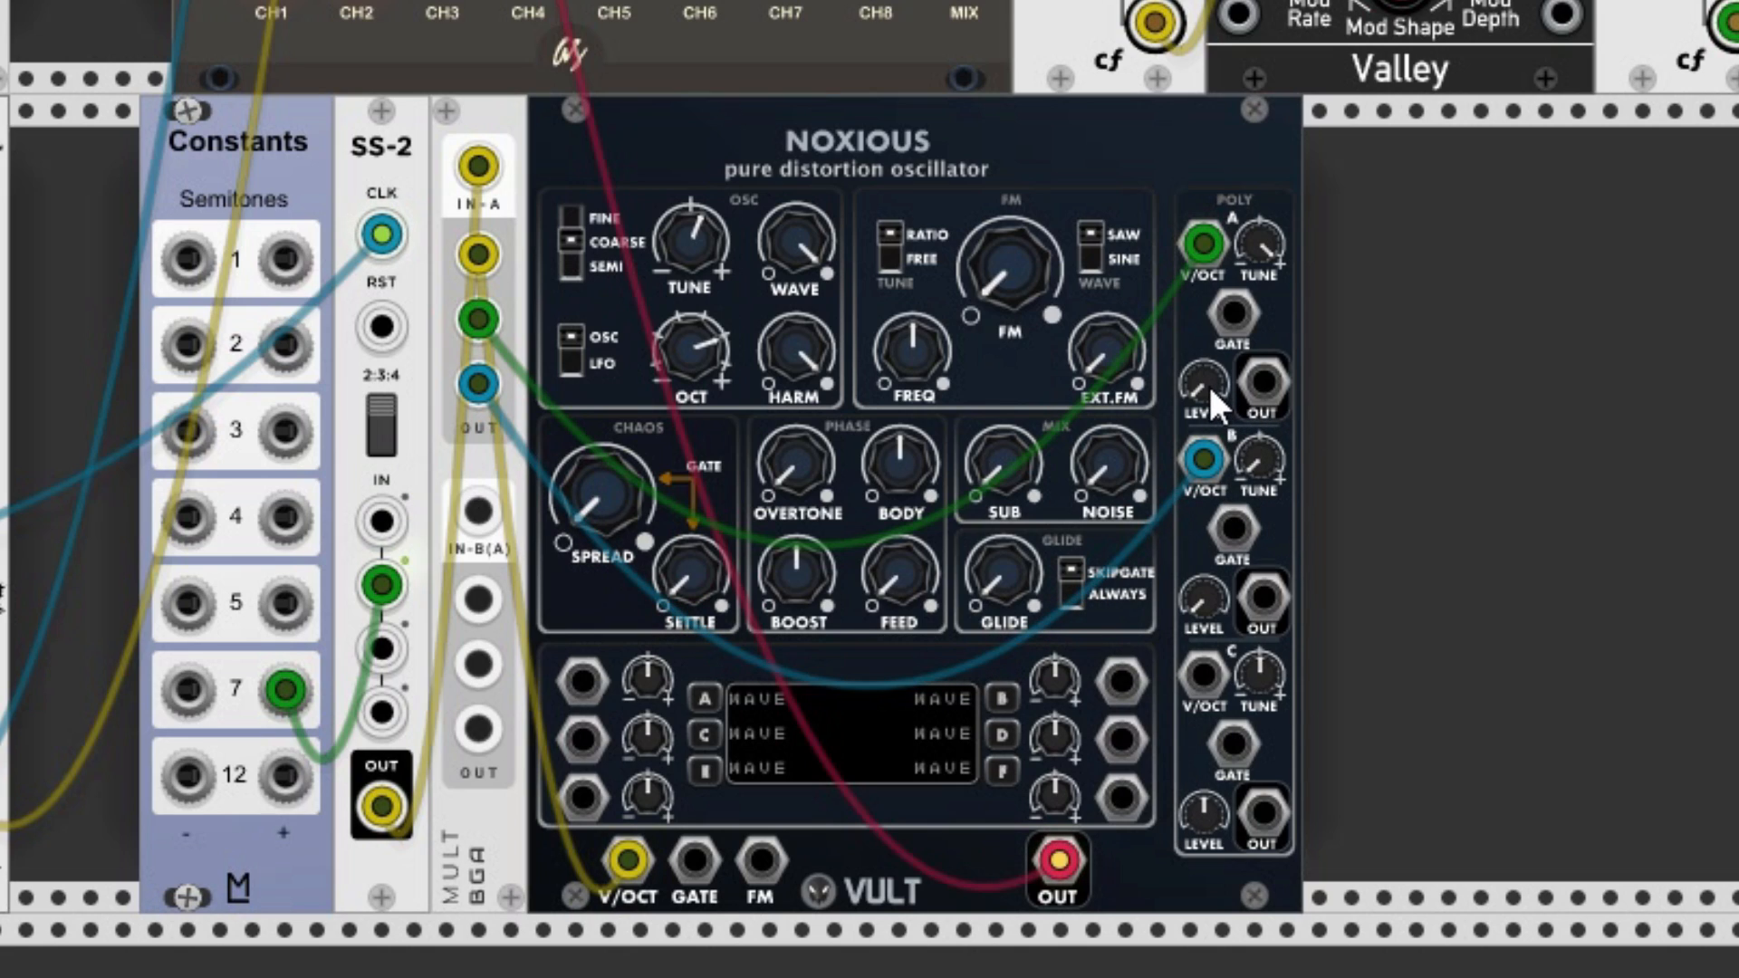
pyautogui.moveTo(1204, 384); pyautogui.dragTo(1204, 356)
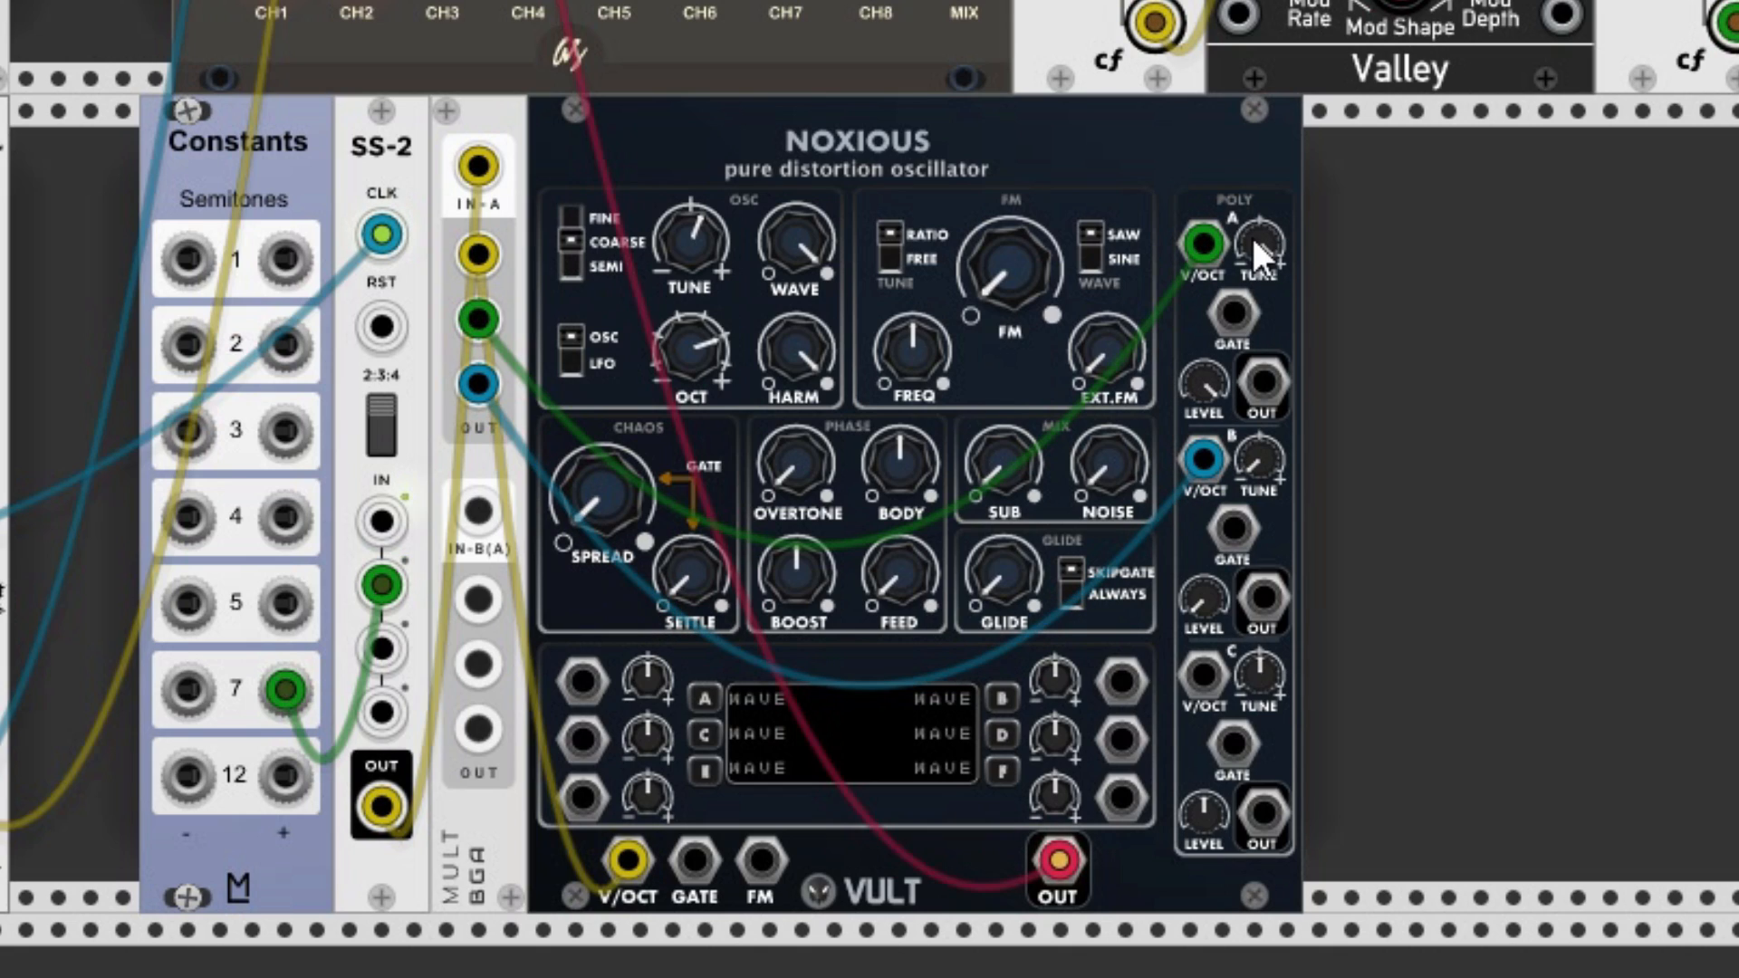
pyautogui.moveTo(1203, 598); pyautogui.dragTo(1204, 555)
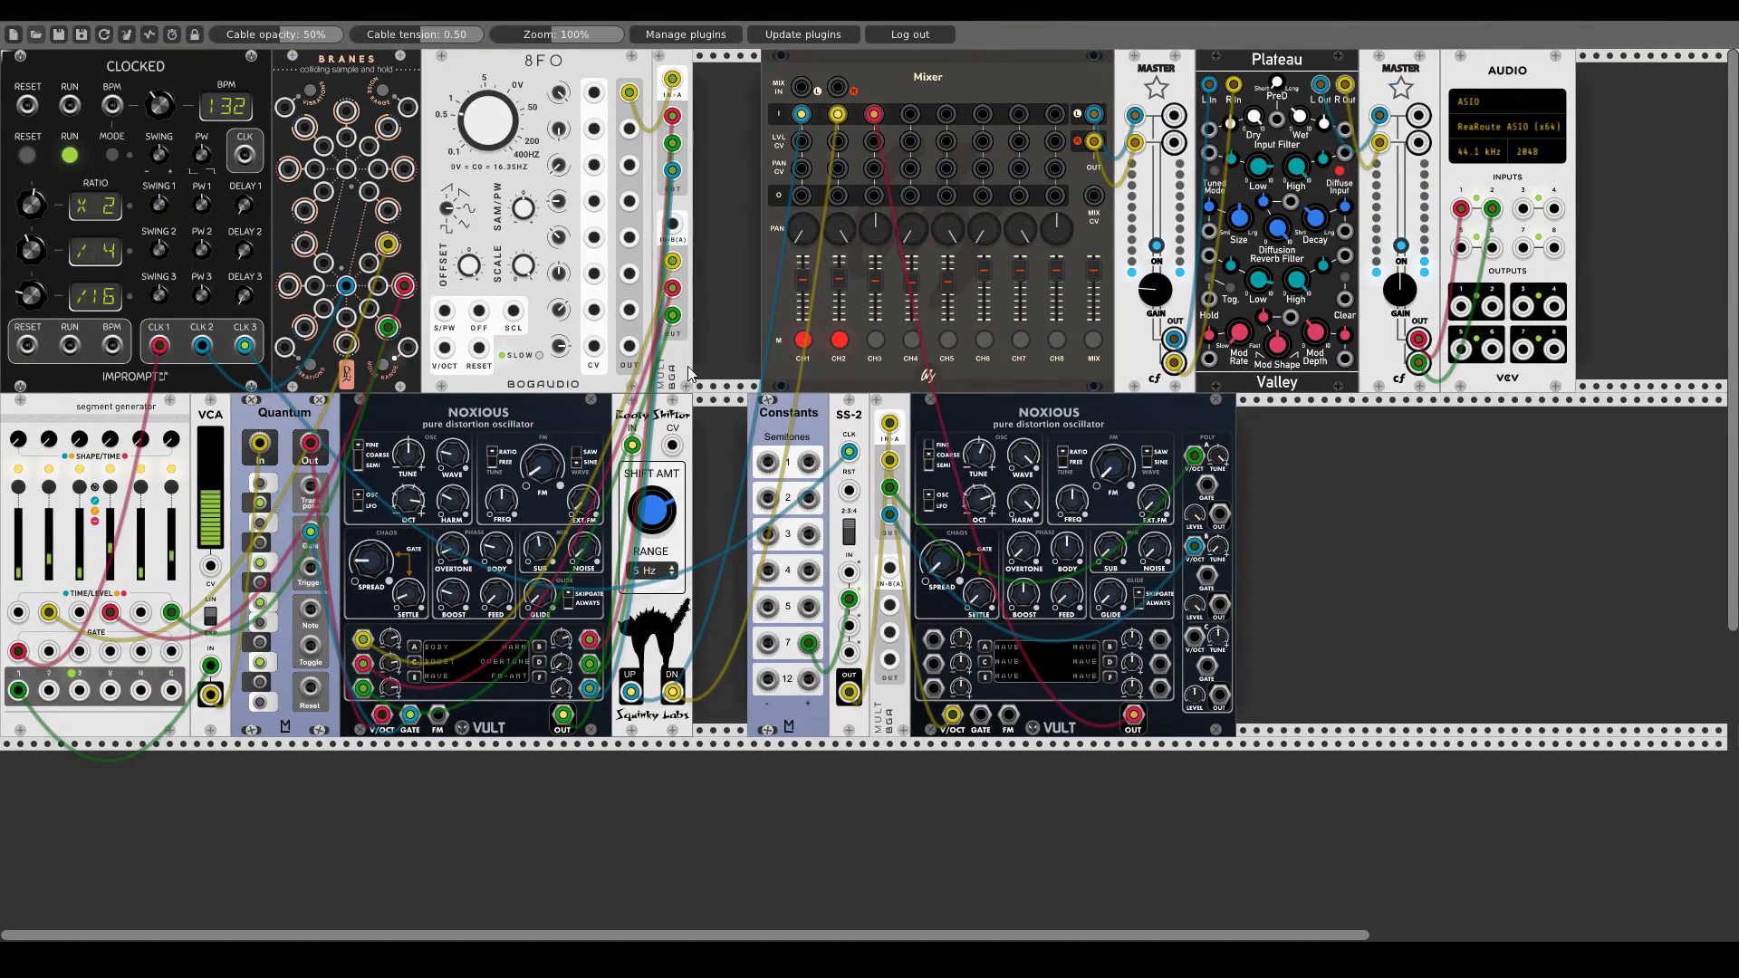
# - Patch the second 8FO output into Noxious Poly modulation input A assigned to HARM, and the third 8FO output into another modulation input
pyautogui.moveTo(629, 128); pyautogui.dragTo(933, 639)
pyautogui.click(984, 648)
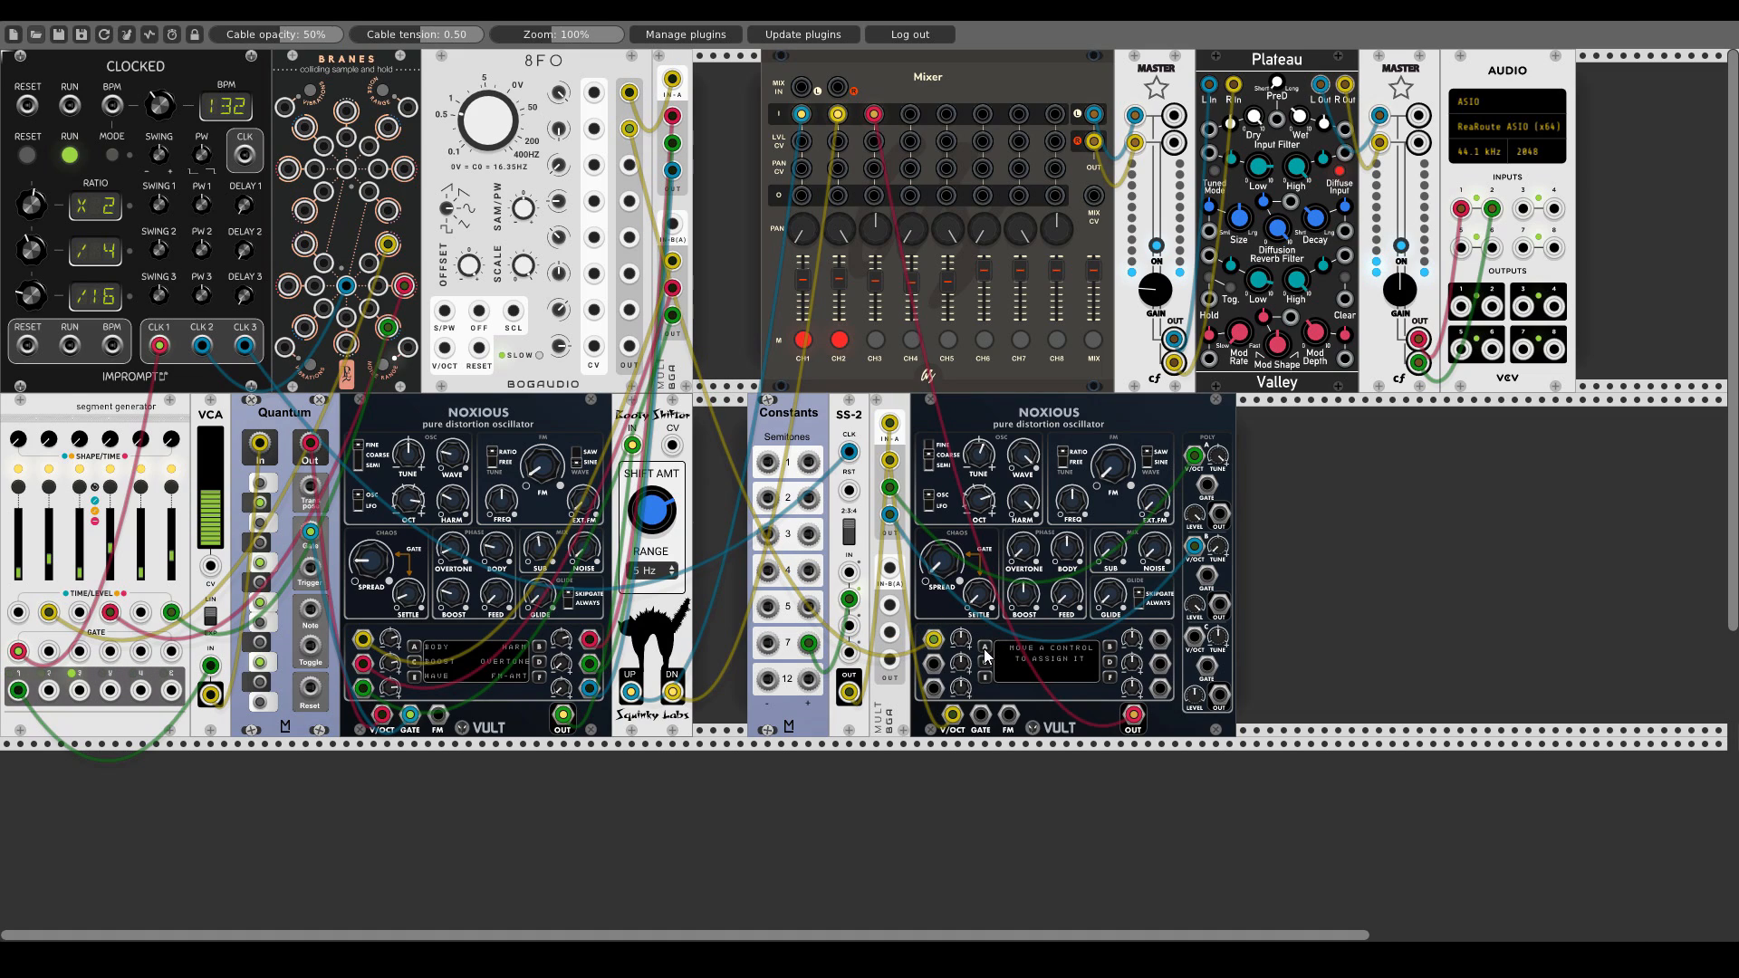
pyautogui.moveTo(1023, 498); pyautogui.dragTo(1024, 494)
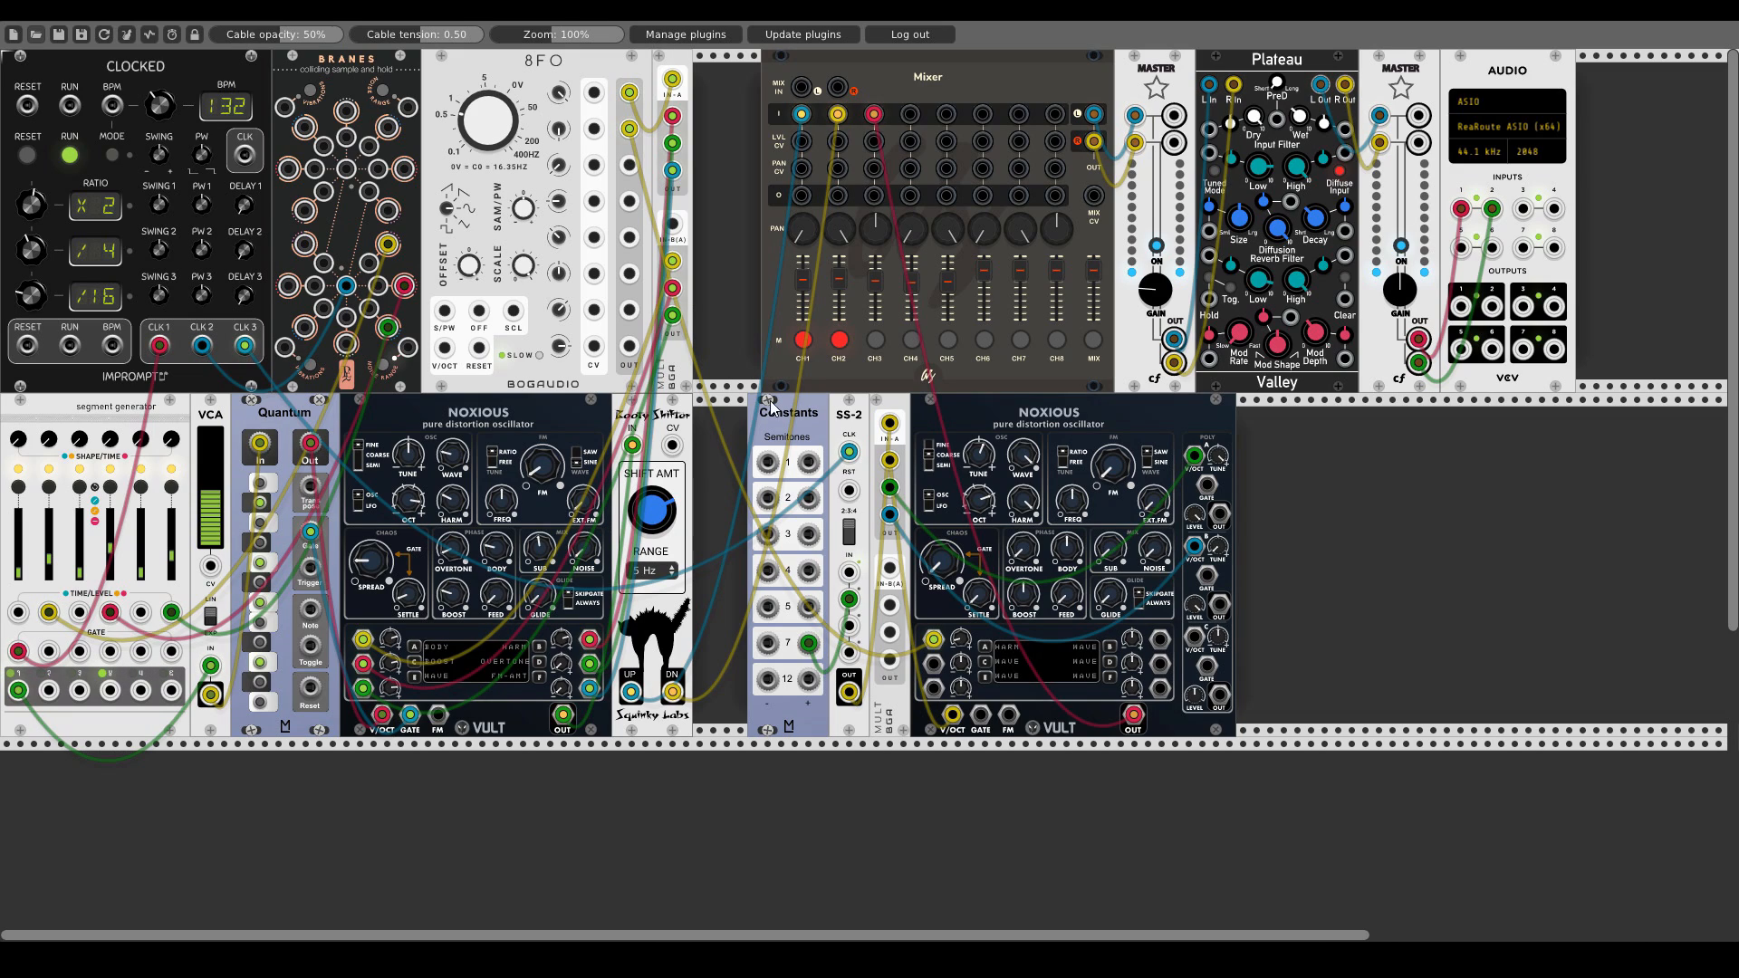
pyautogui.moveTo(629, 165); pyautogui.dragTo(933, 689)
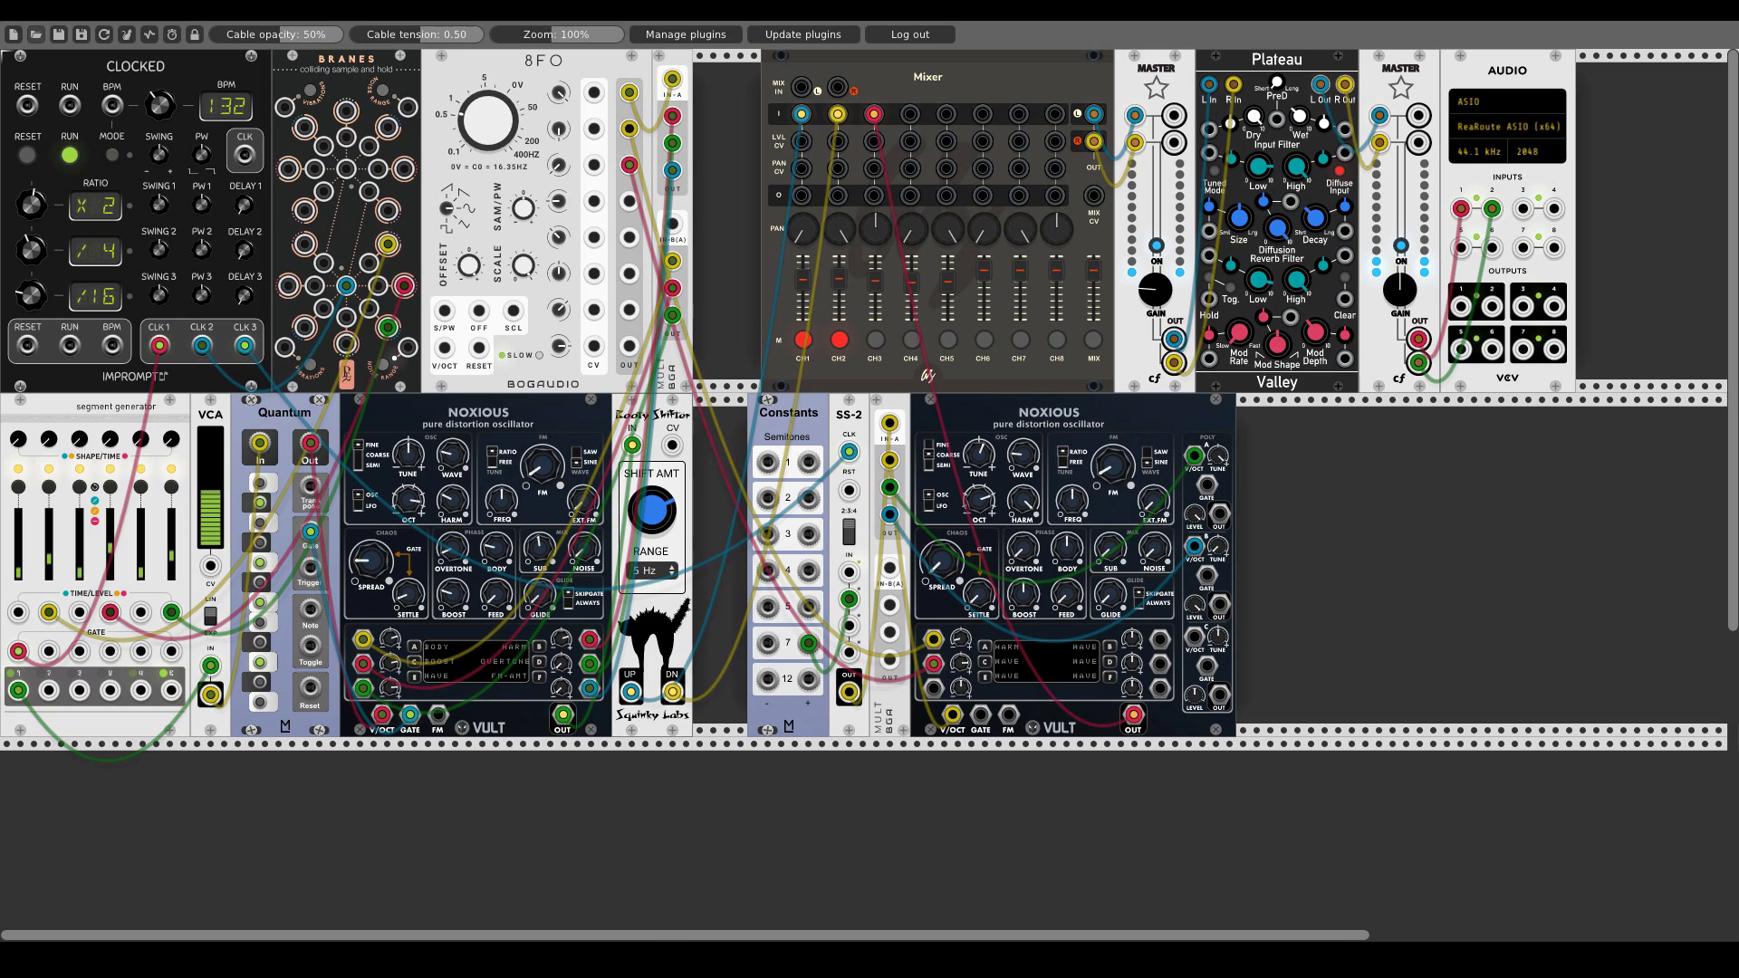
# - Search the module browser for rcm and add the GVerb reverb after Noxious Poly
pyautogui.rightClick(1297, 523)
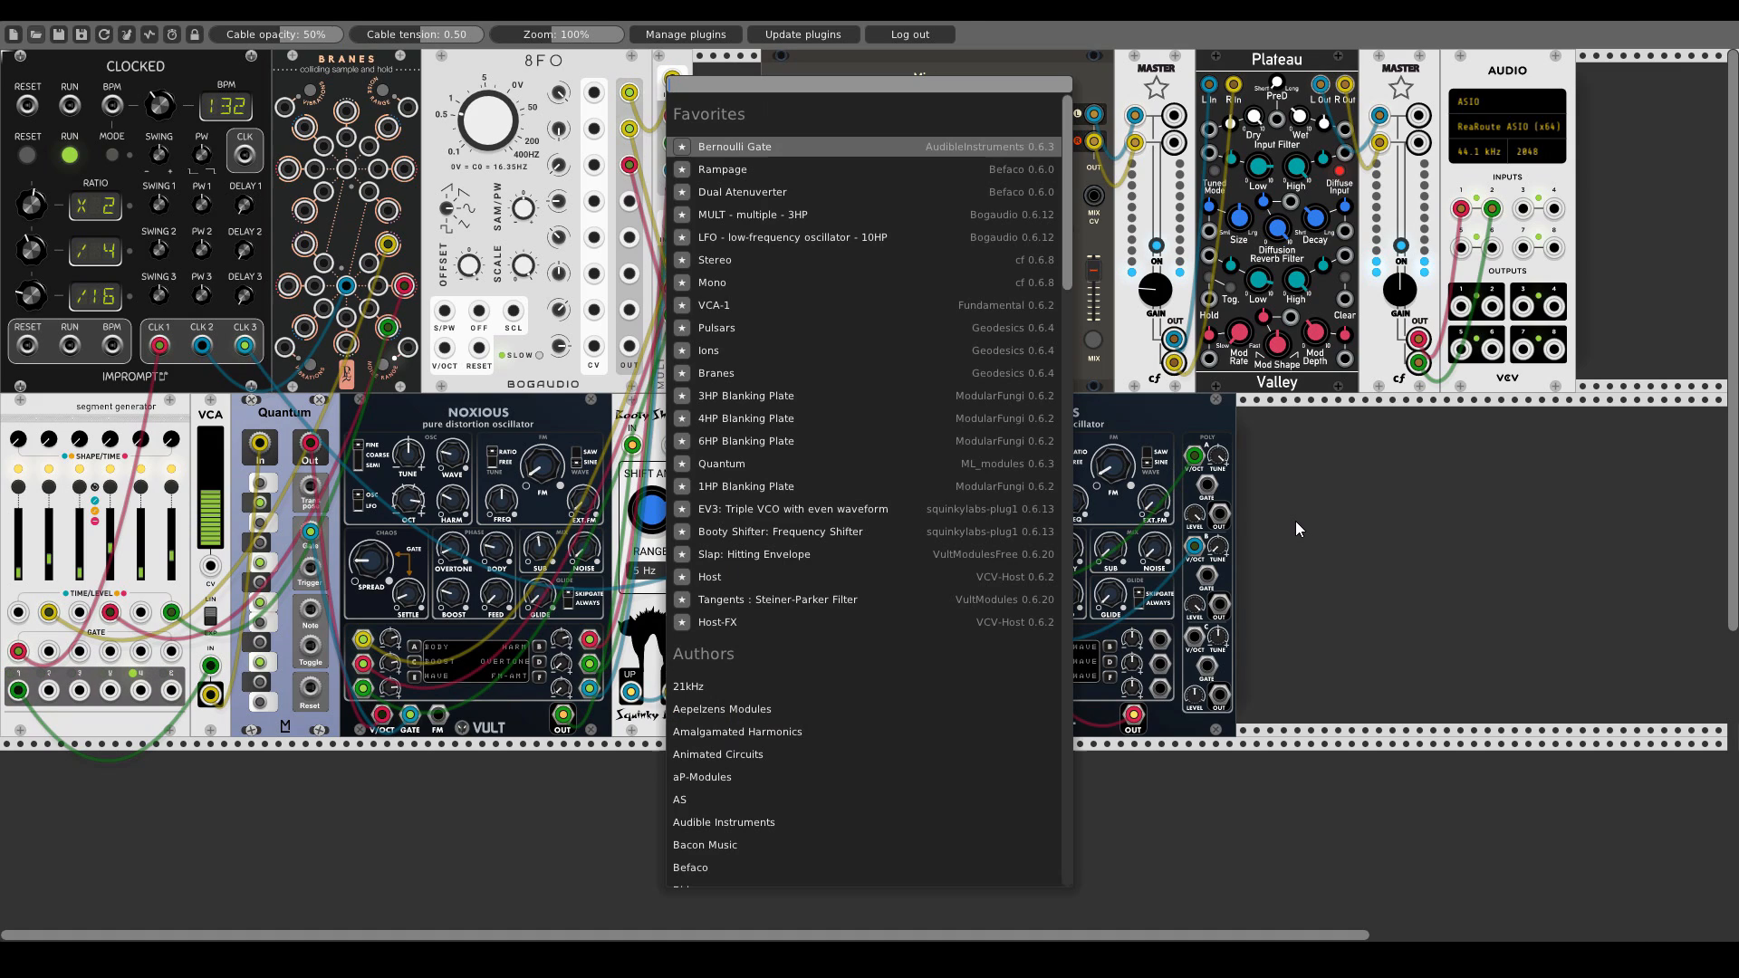
pyautogui.write('r')
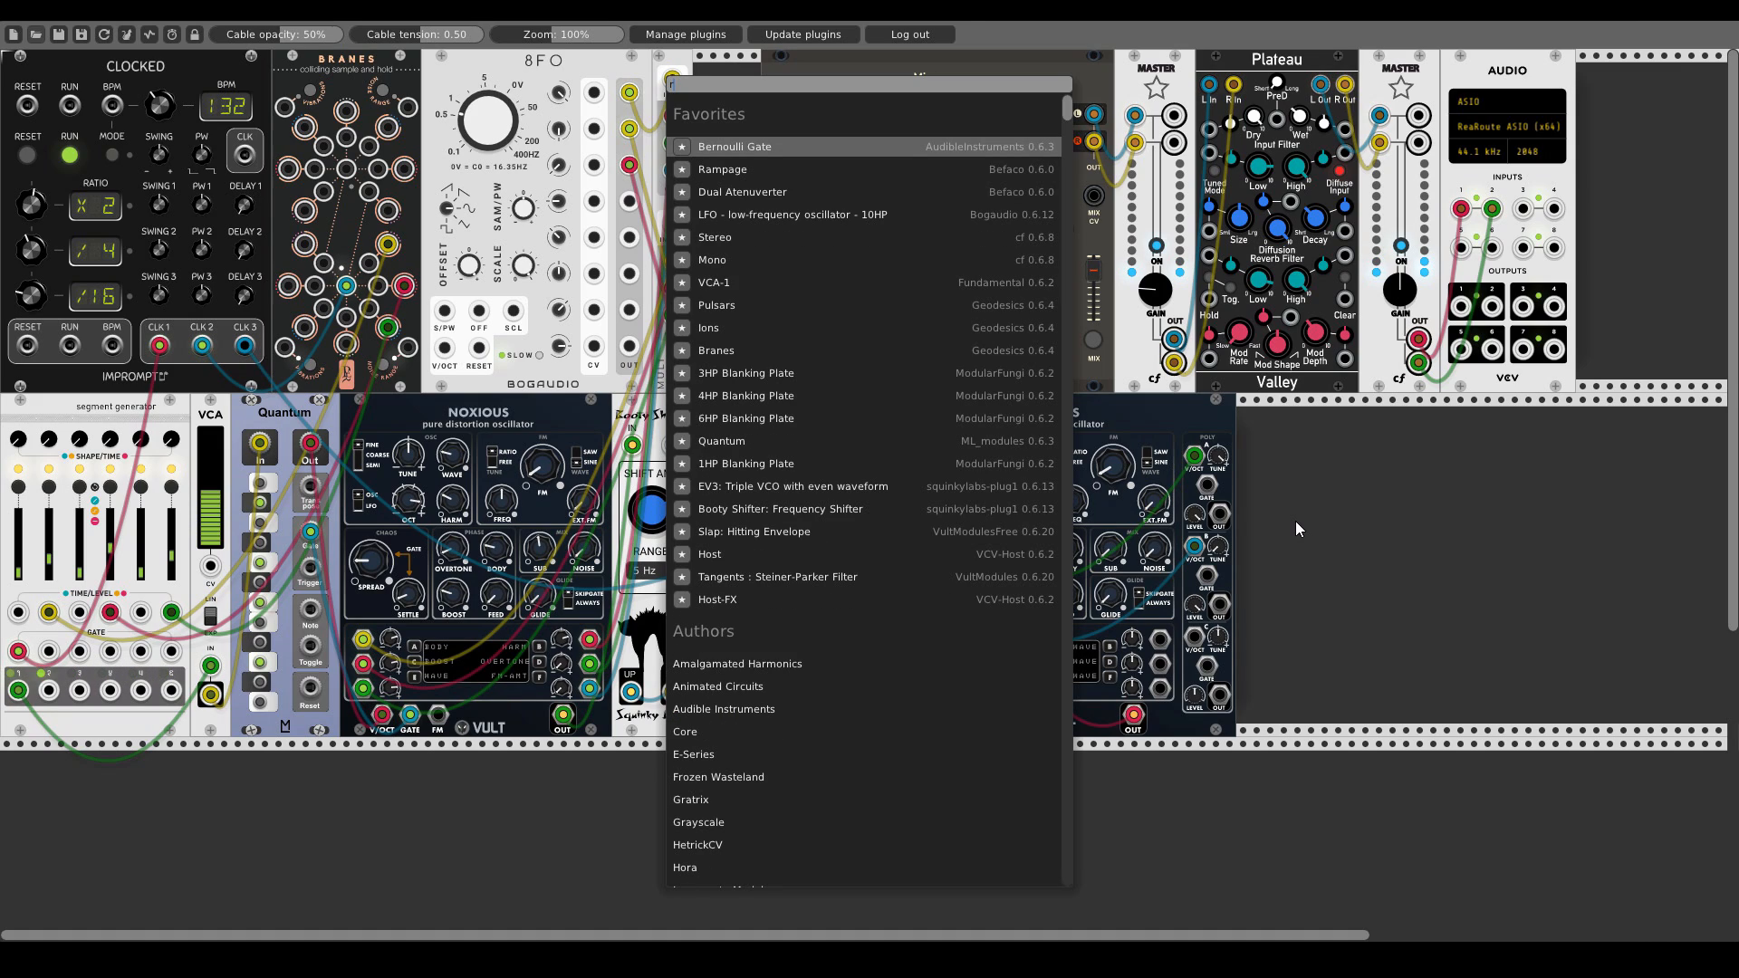
pyautogui.write('cm')
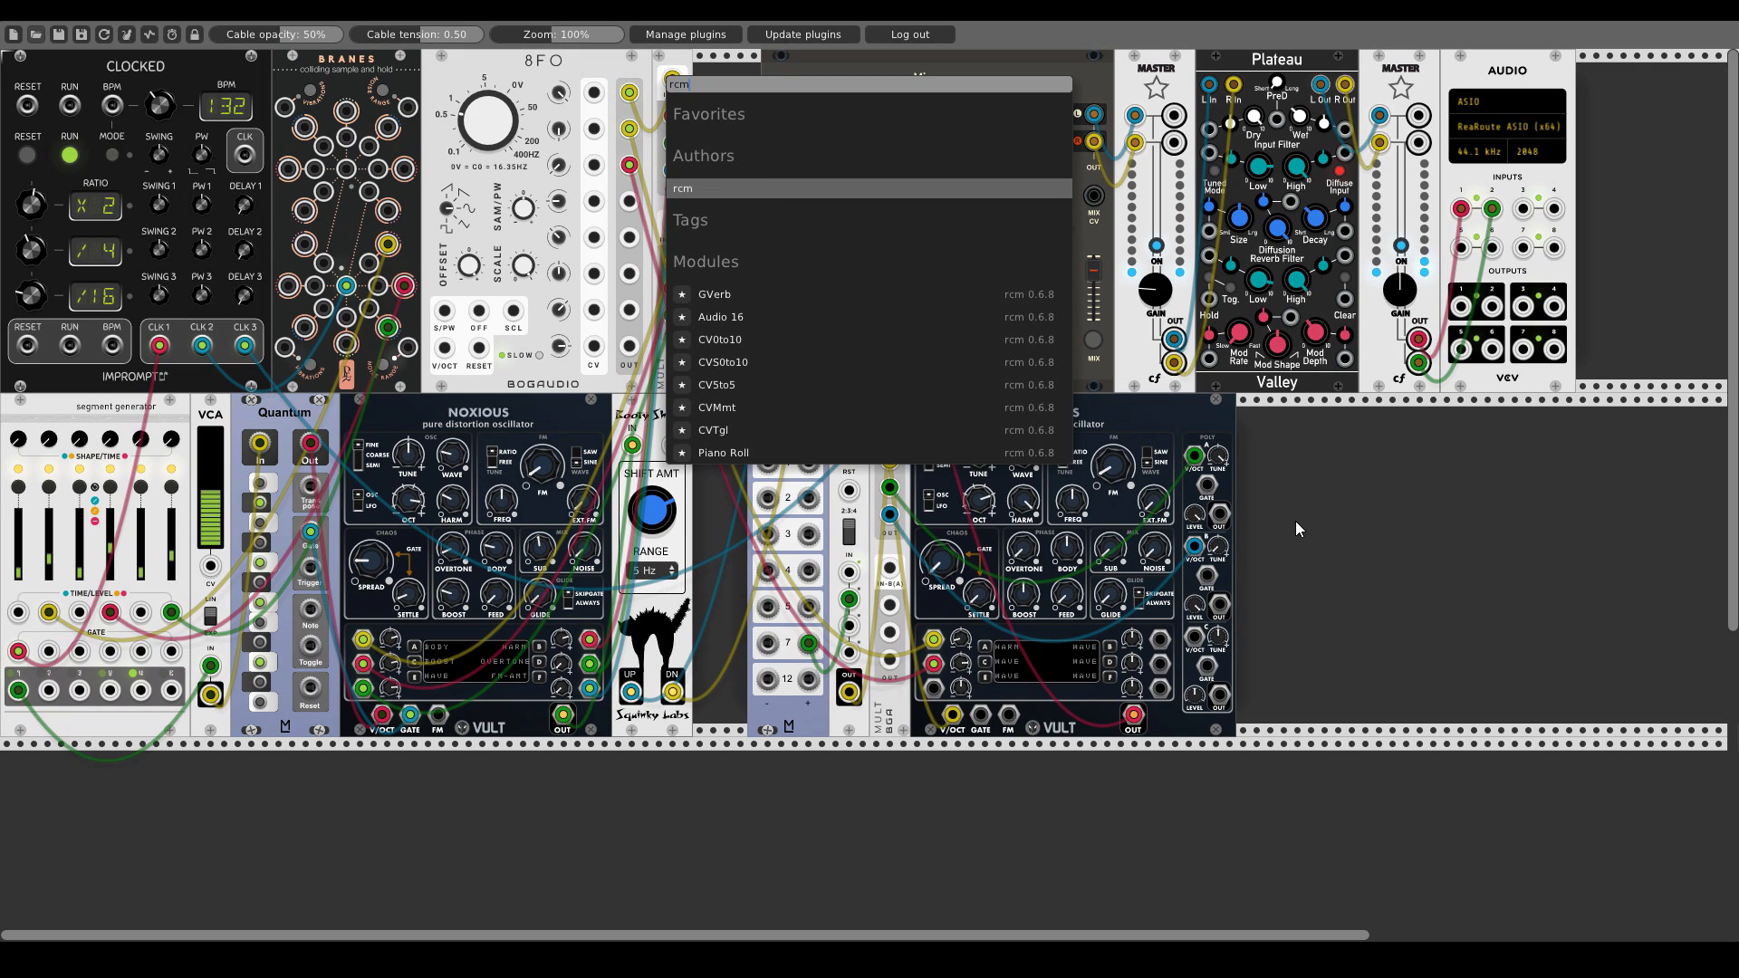
pyautogui.click(725, 293)
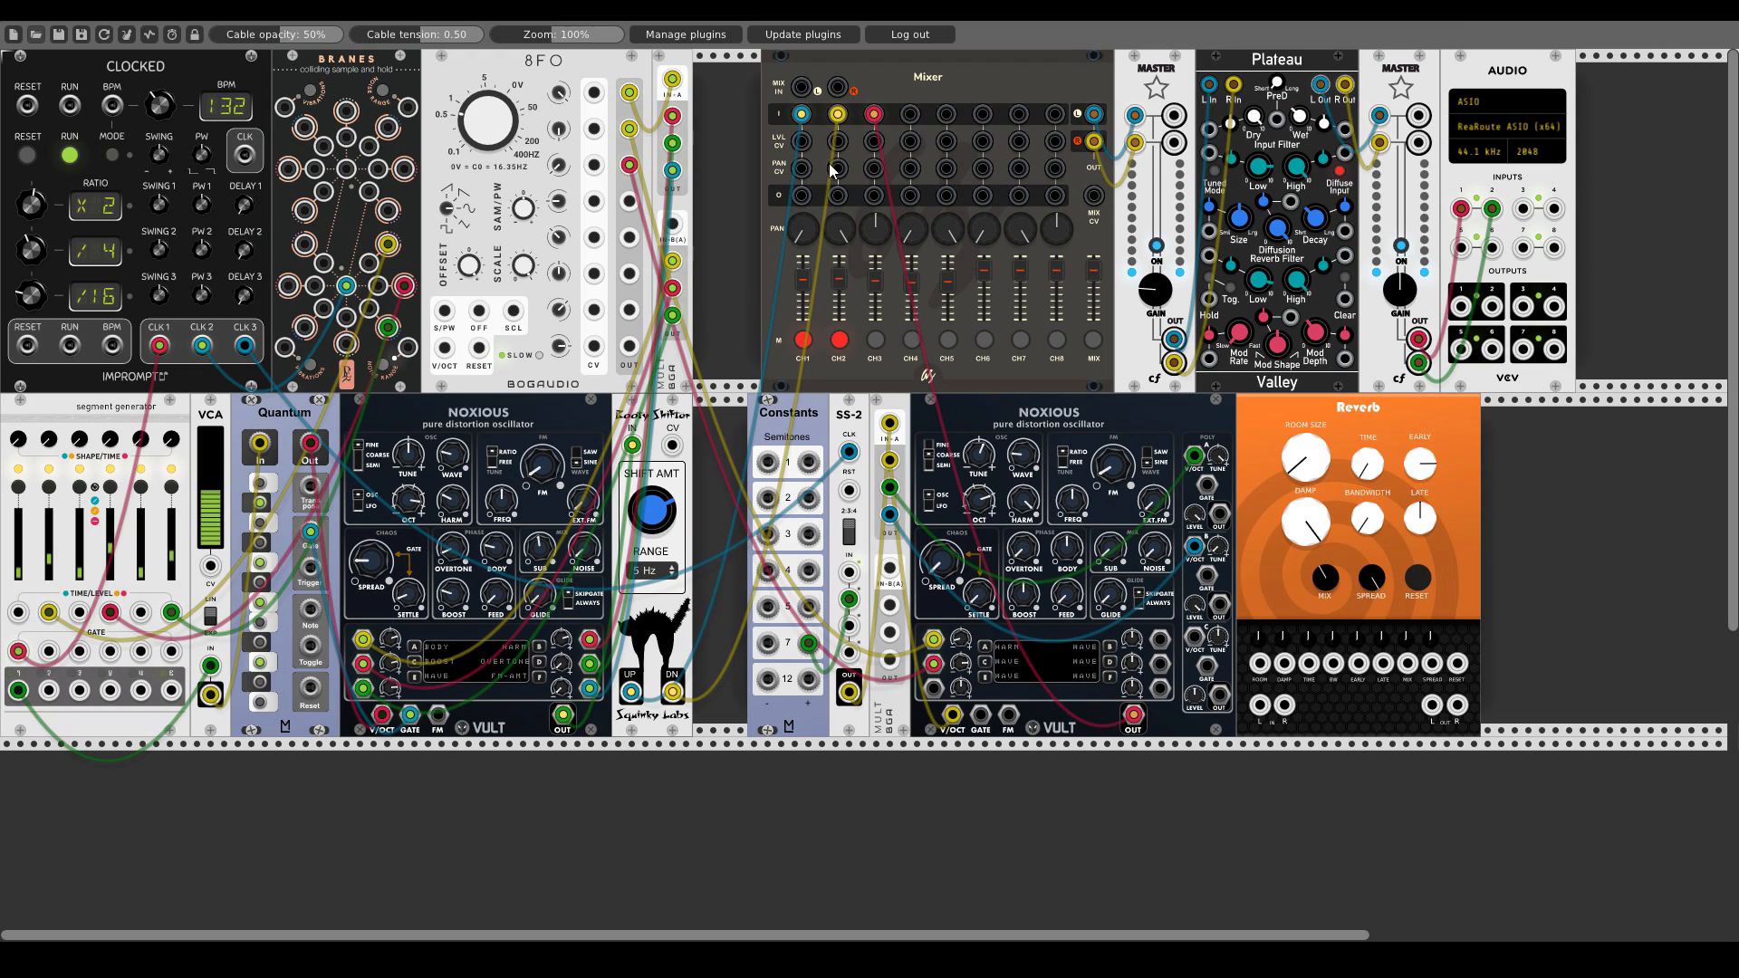
# - Unplug mixer channel 3 and connect the Noxious Poly main and voice A outputs to the Reverb's left and right inputs
pyautogui.rightClick(873, 113)
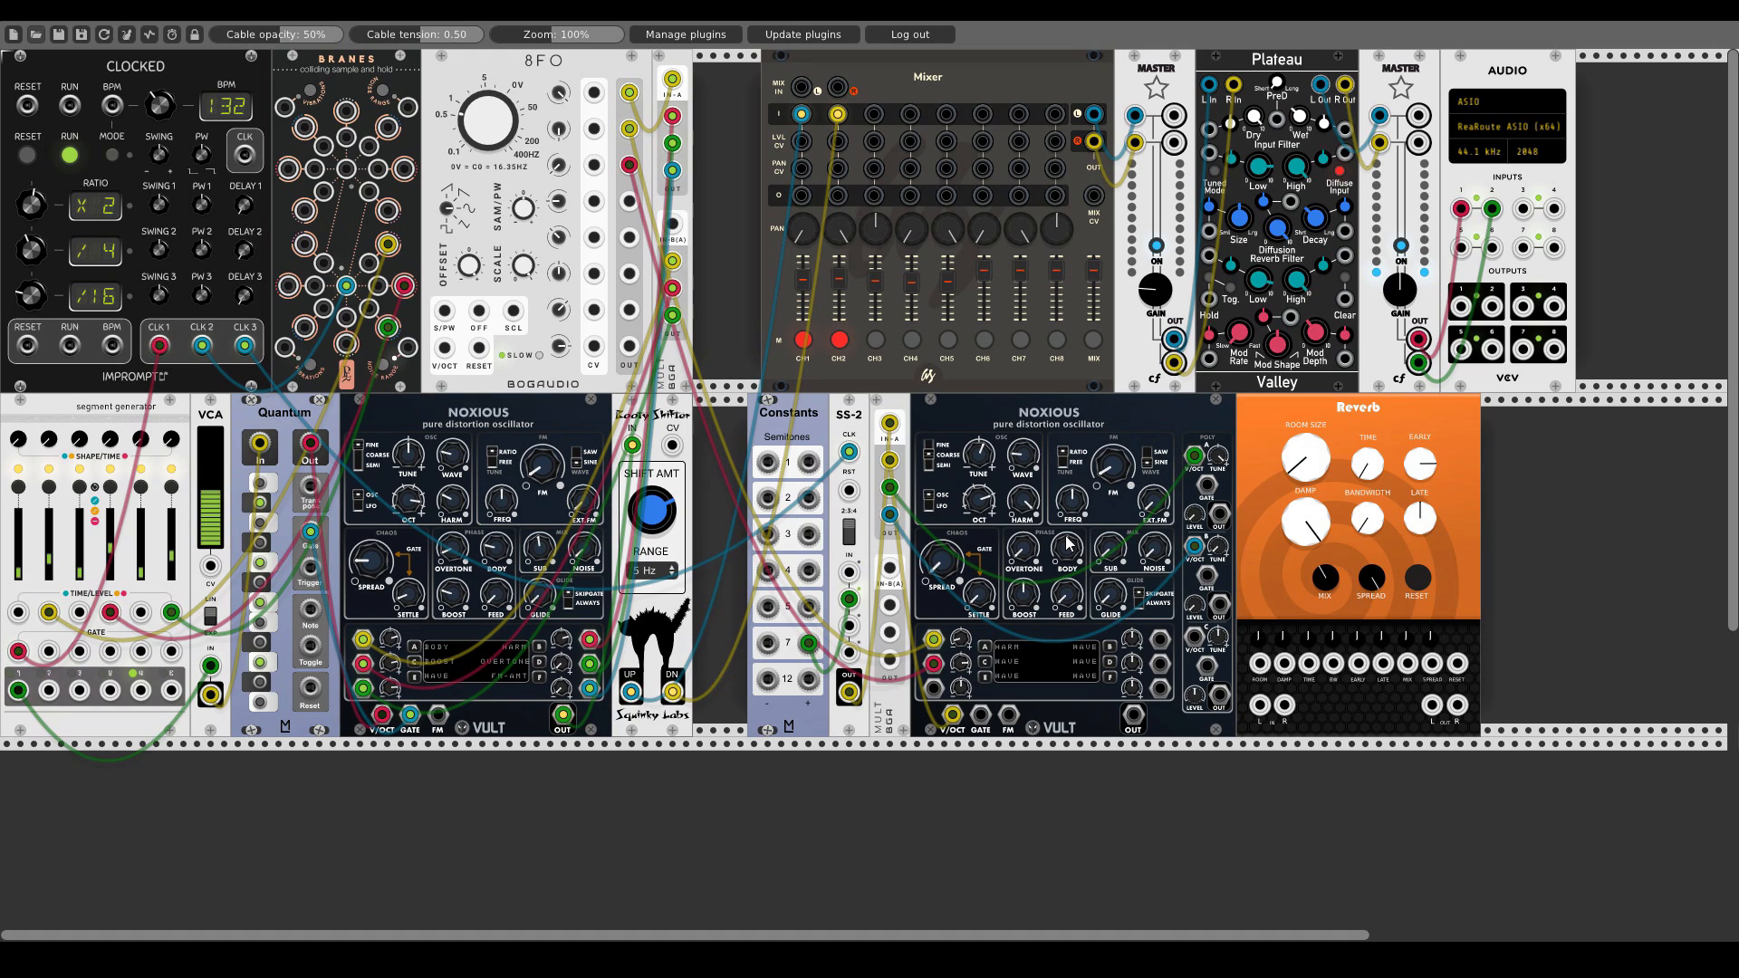
pyautogui.moveTo(1136, 720); pyautogui.dragTo(1260, 705)
pyautogui.moveTo(1219, 514); pyautogui.dragTo(1286, 708)
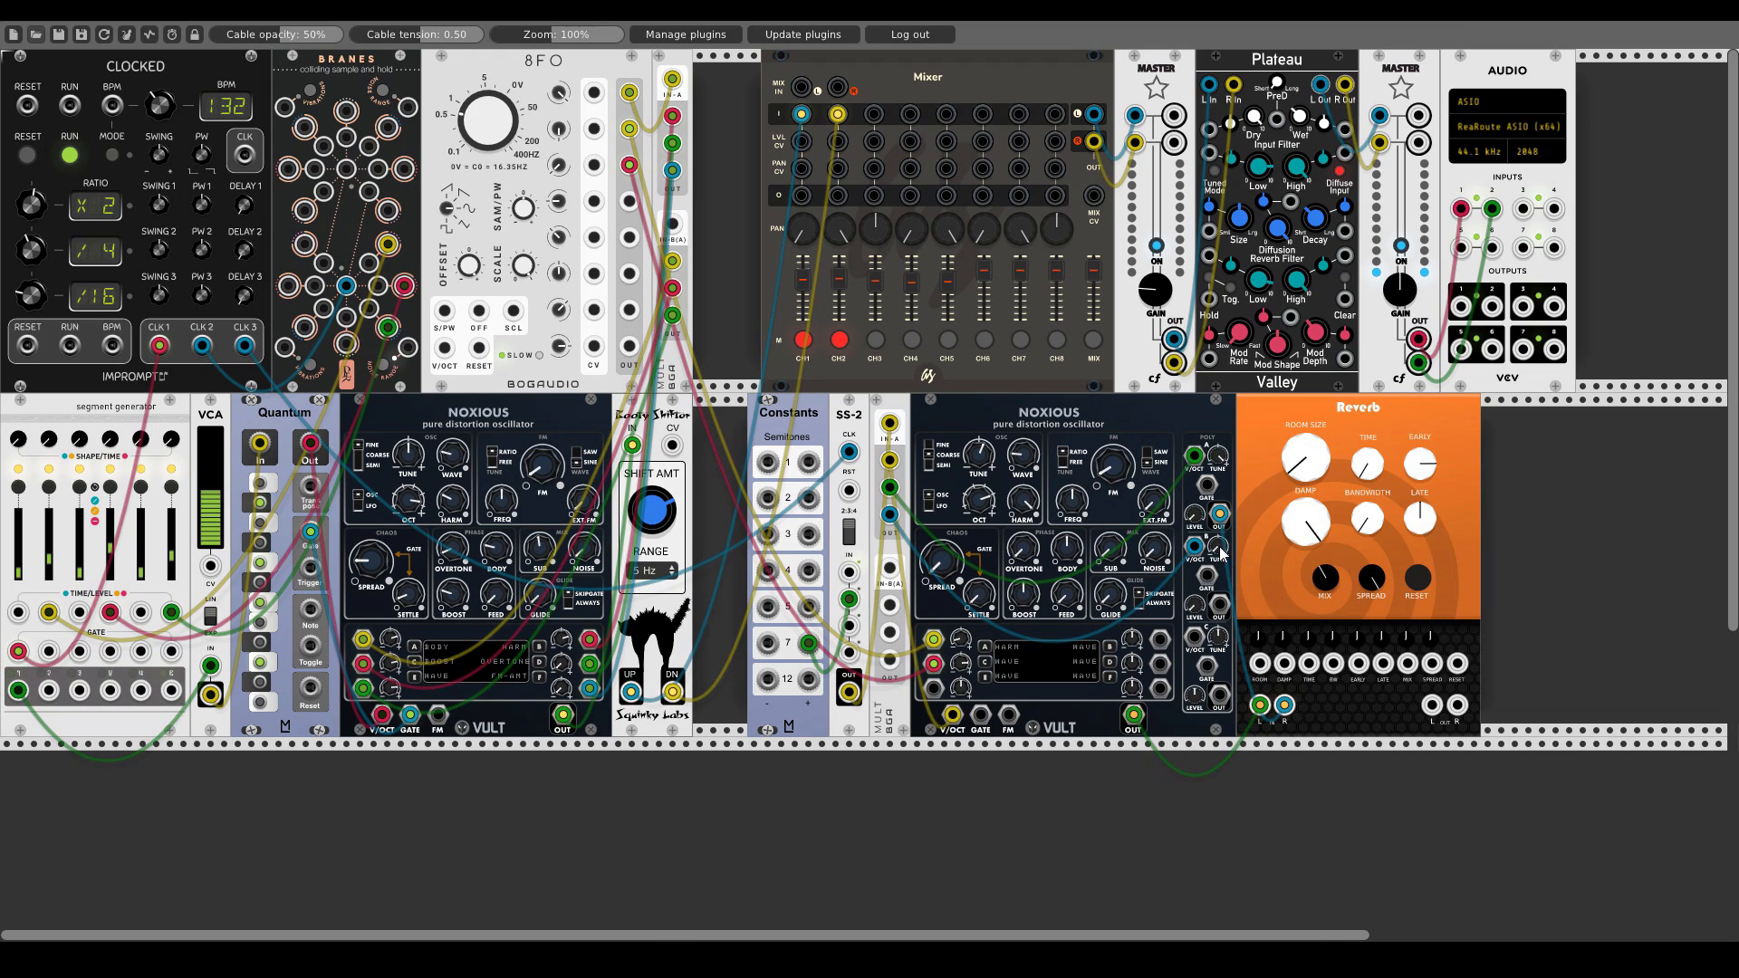
# - Send poly voice B's output to mixer channel 3 and the Reverb's stereo outputs to channels 4 and 5
pyautogui.moveTo(1219, 605); pyautogui.dragTo(874, 115)
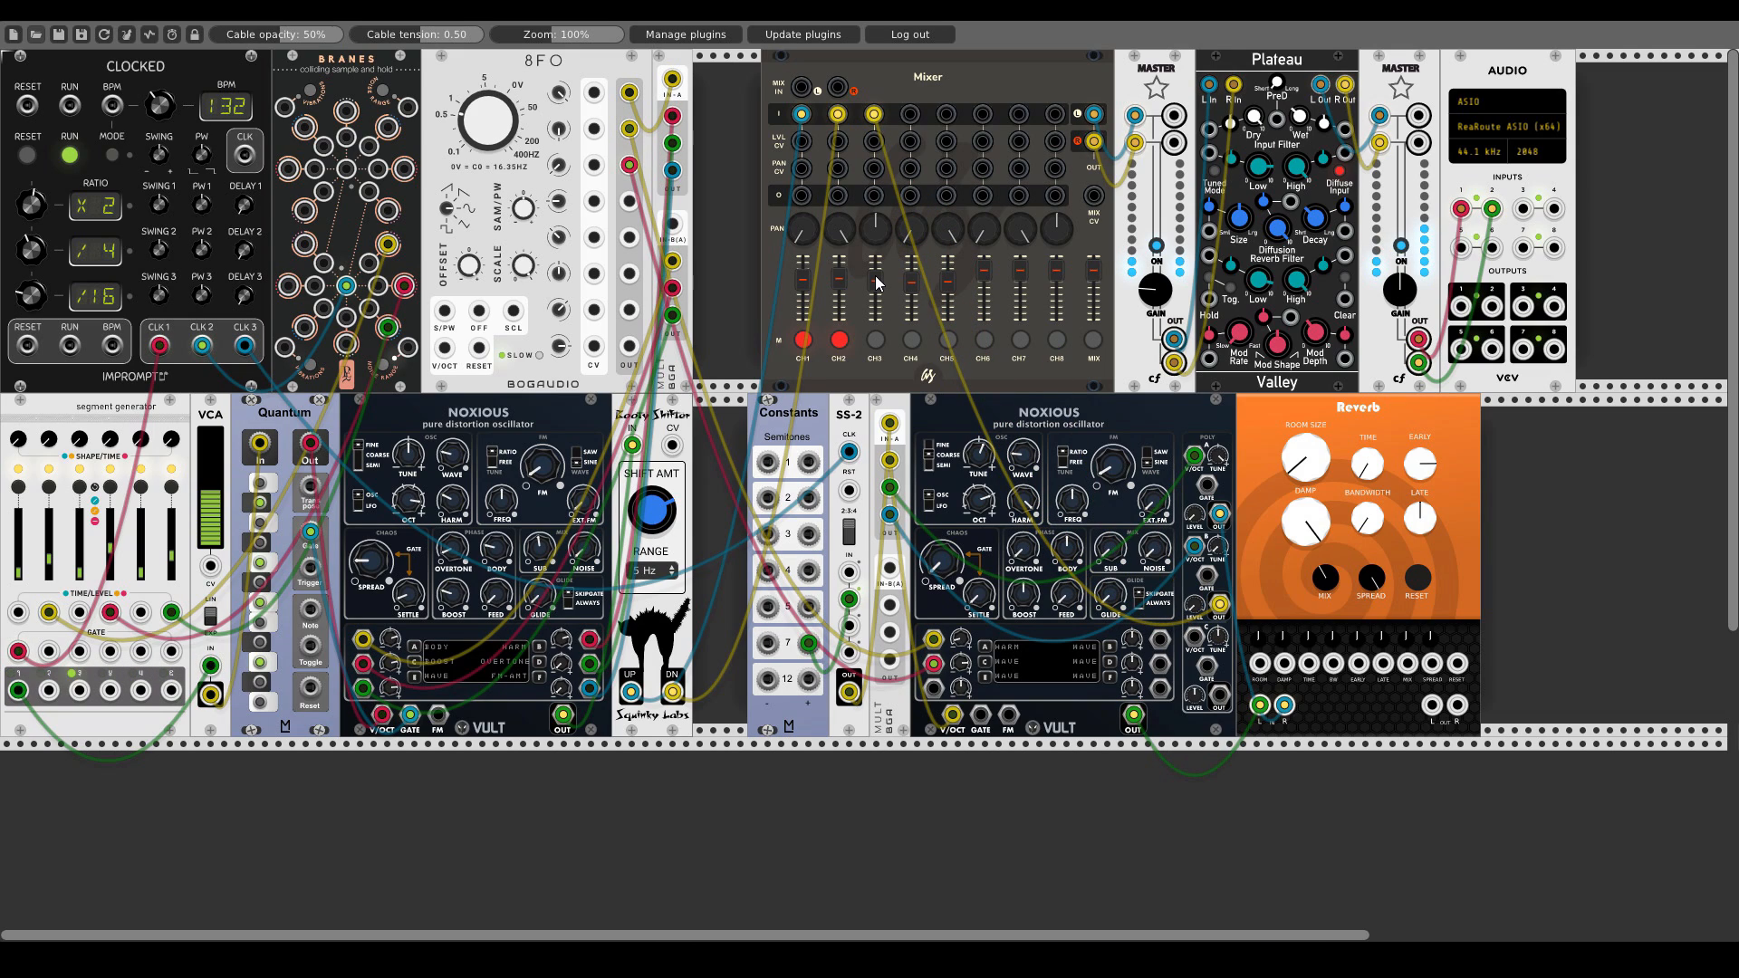
pyautogui.moveTo(1433, 705)
pyautogui.mouseDown()
pyautogui.moveTo(998, 243)
pyautogui.moveTo(947, 226)
pyautogui.moveTo(911, 114)
pyautogui.moveTo(1328, 610)
pyautogui.moveTo(1457, 706)
pyautogui.mouseUp()
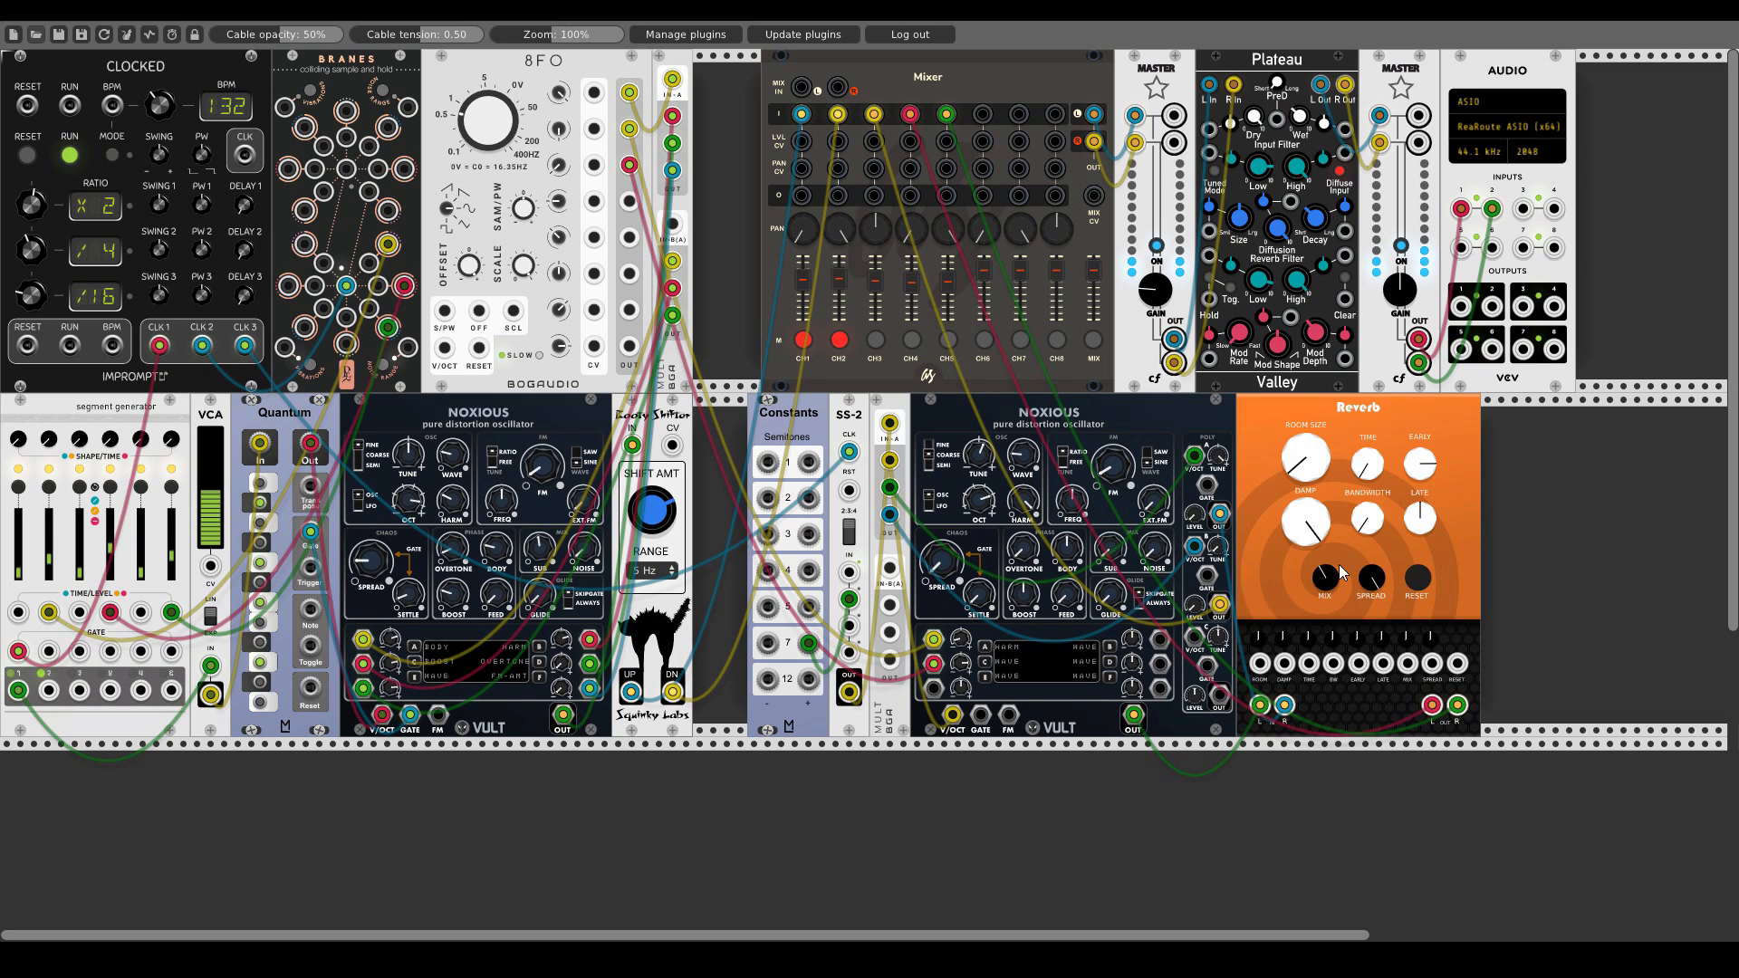
# - Increase the Reverb's time and room size
pyautogui.moveTo(1369, 471); pyautogui.dragTo(1370, 363)
pyautogui.moveTo(1316, 456)
pyautogui.mouseDown()
pyautogui.moveTo(1316, 303)
pyautogui.moveTo(1311, 487)
pyautogui.mouseUp()
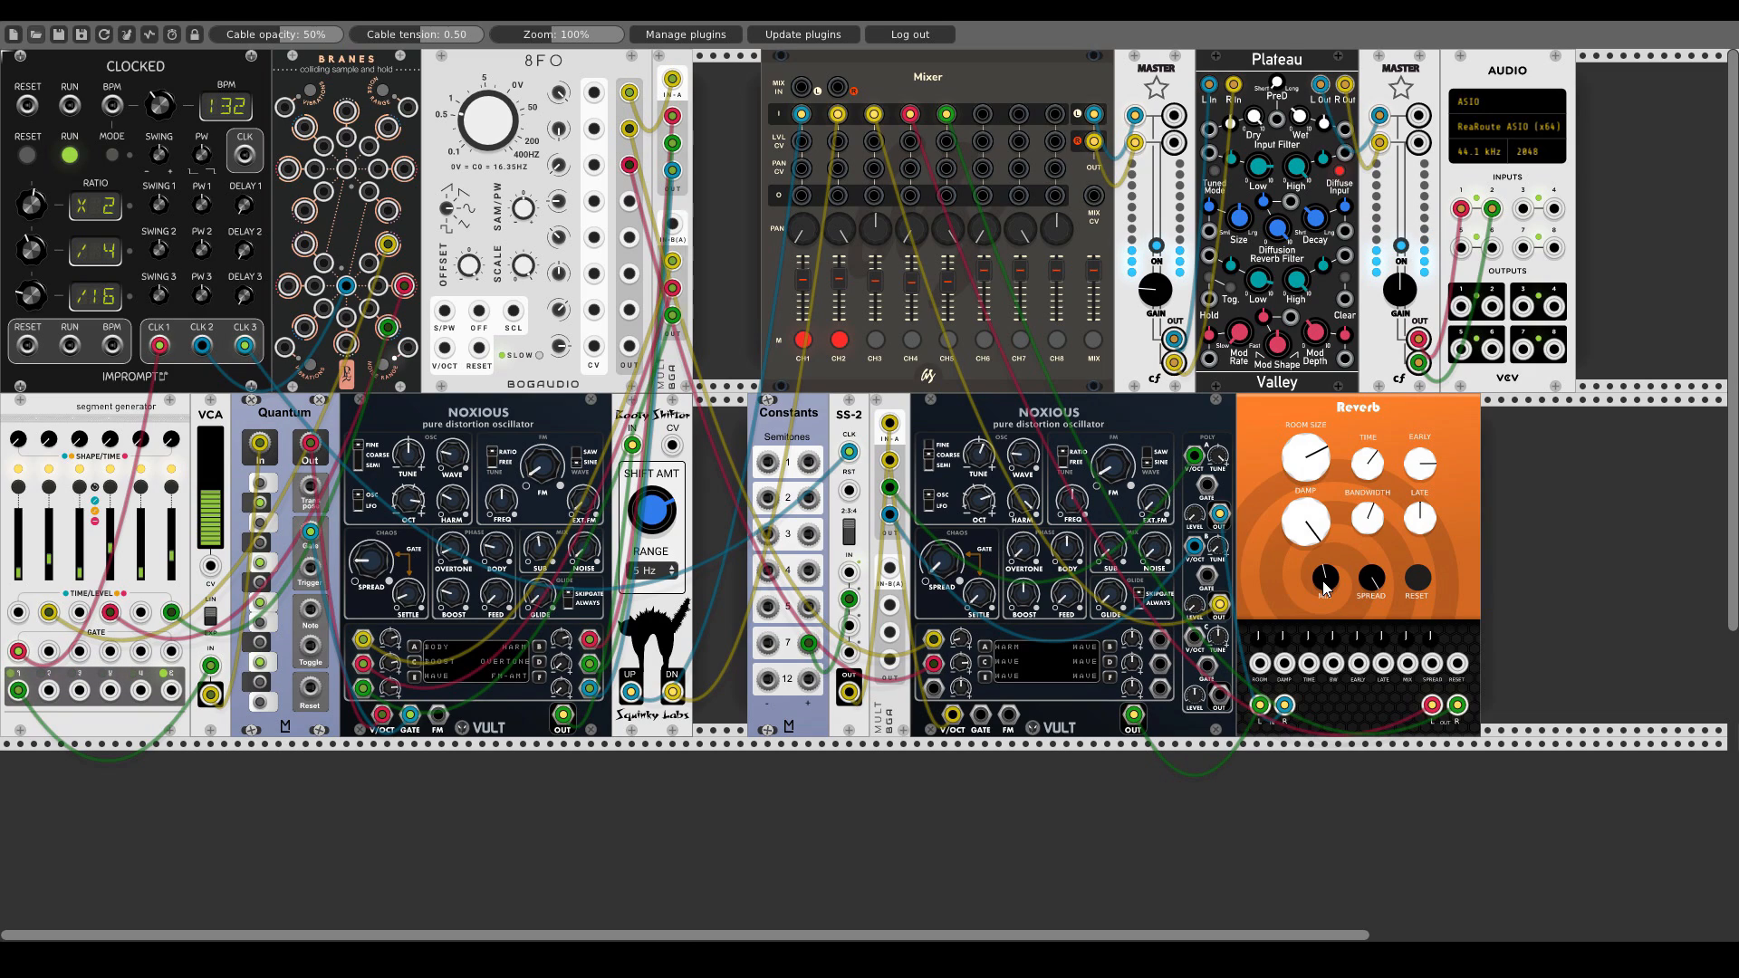
# - Unmute mixer channels 1 and 2, and save the patch
pyautogui.click(839, 340)
pyautogui.click(803, 339)
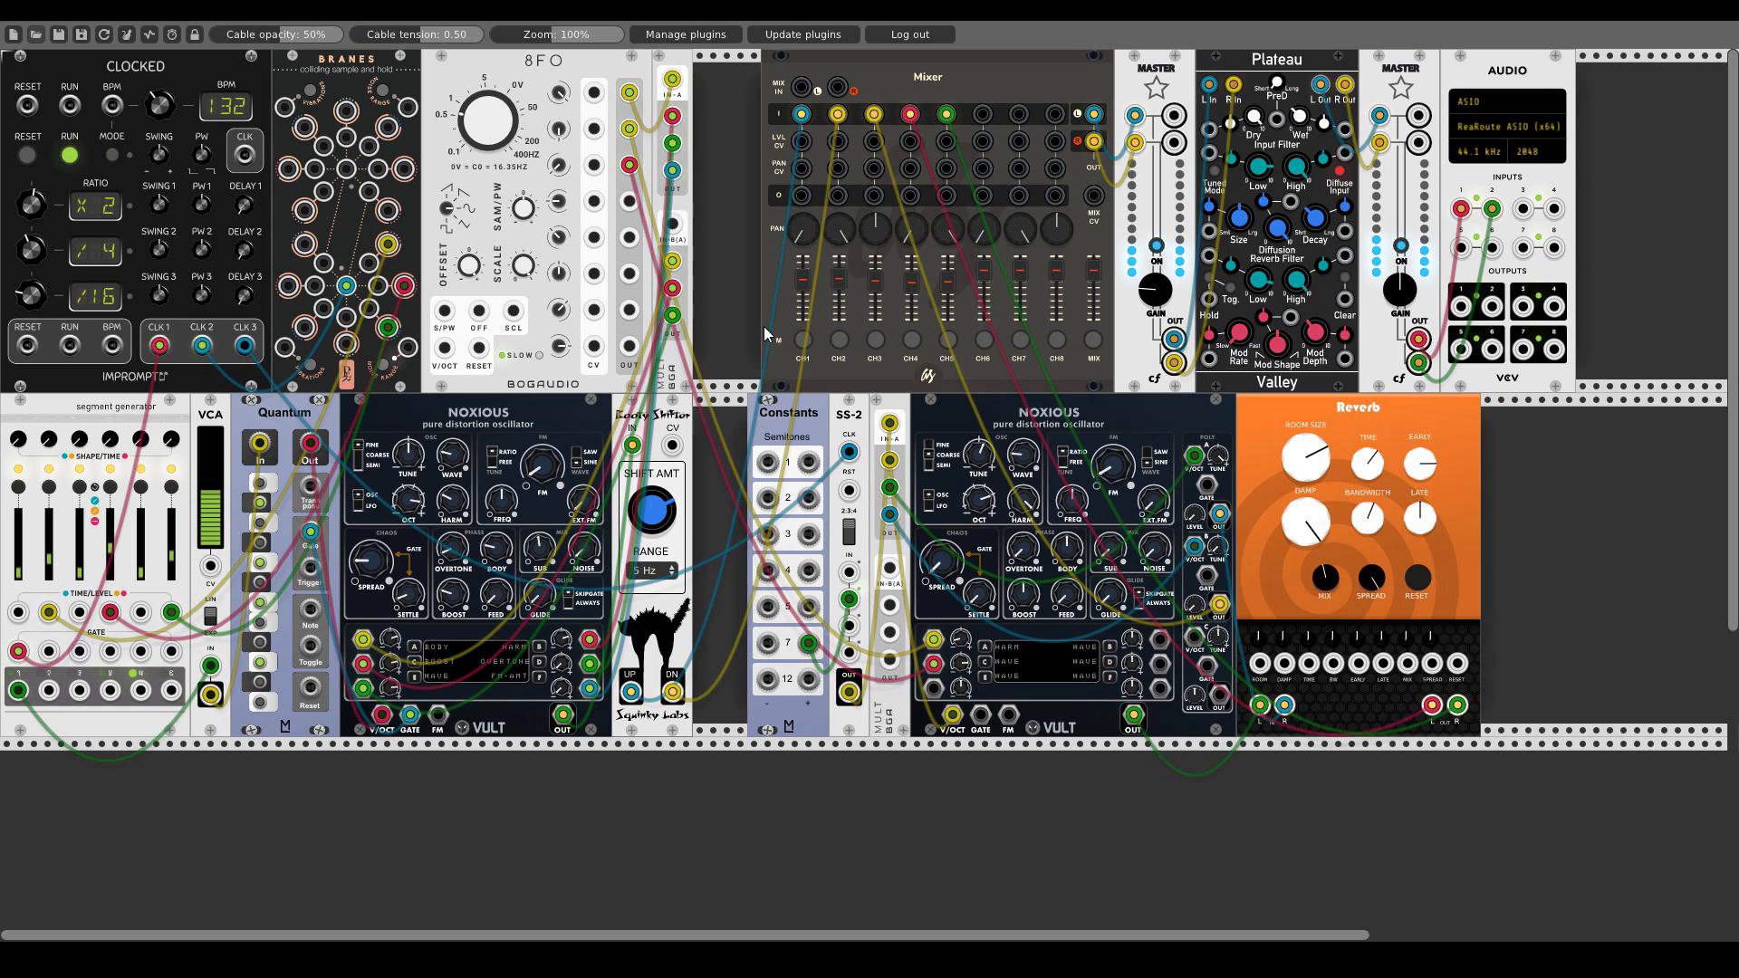
pyautogui.click(61, 33)
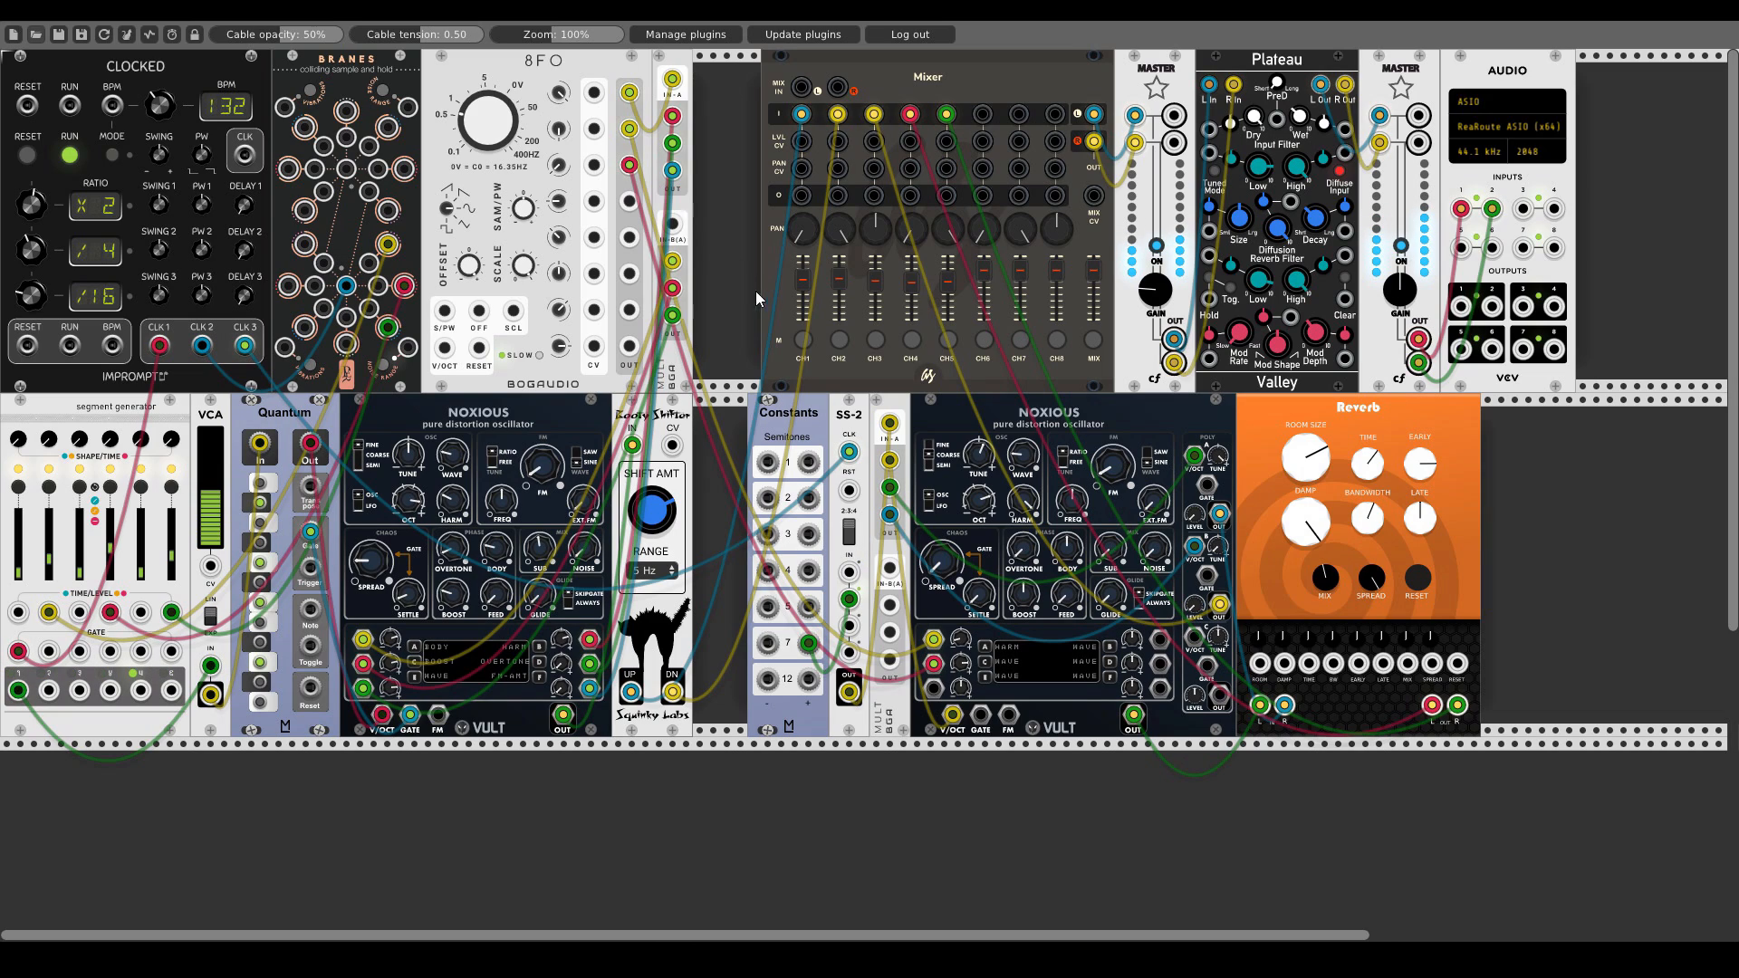
# - Mute mixer channels 1 through 5
pyautogui.click(802, 339)
pyautogui.click(839, 340)
pyautogui.click(875, 339)
pyautogui.click(912, 340)
pyautogui.click(947, 340)
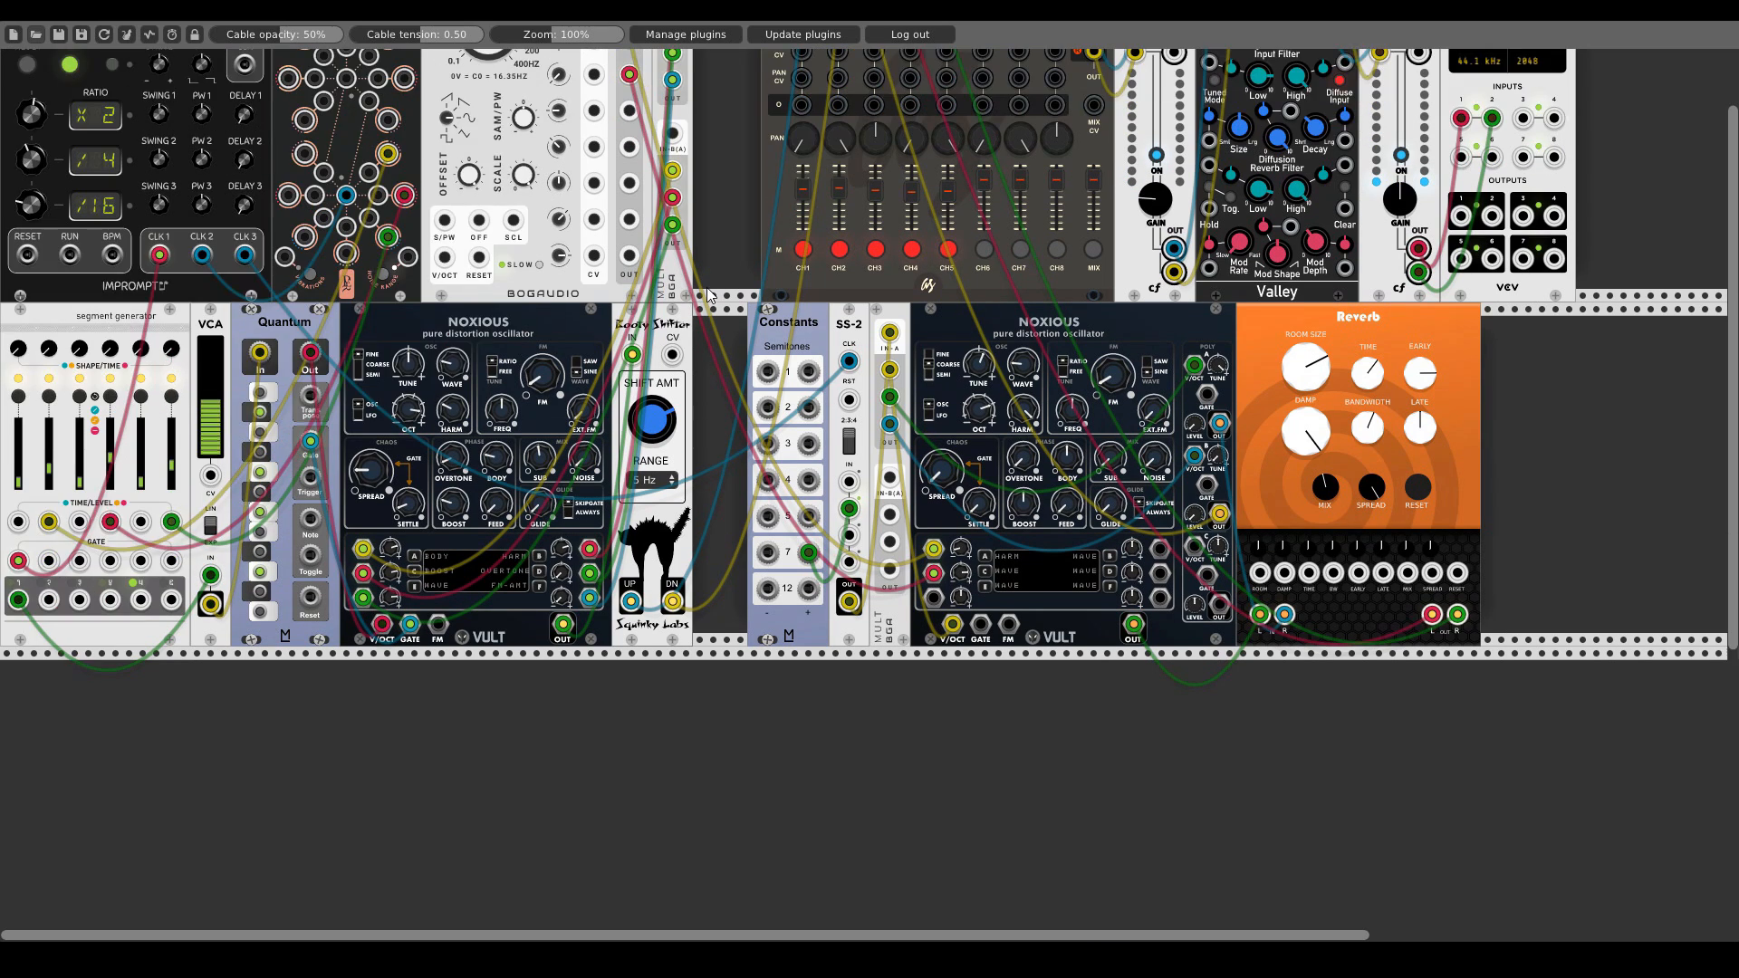
# - Search the module browser for nox and add a second Noxious Poly in the empty row below
pyautogui.scroll(-3, 719, 337)
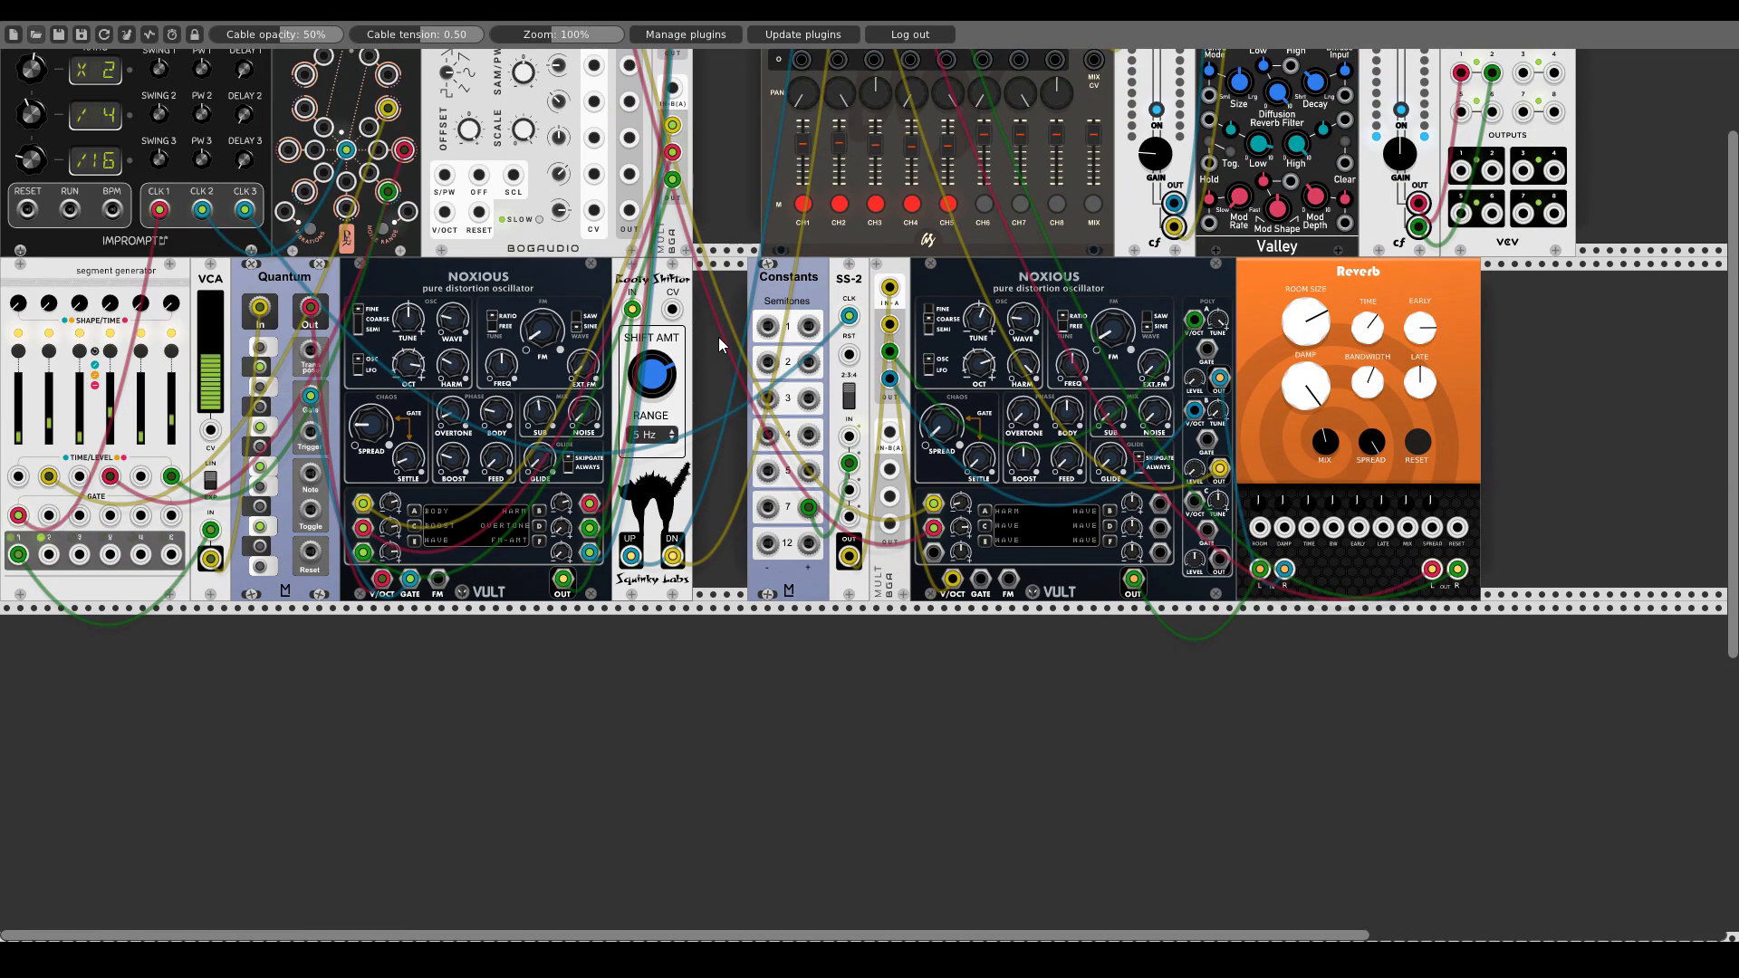
pyautogui.scroll(-2, 719, 337)
pyautogui.doubleClick(741, 622)
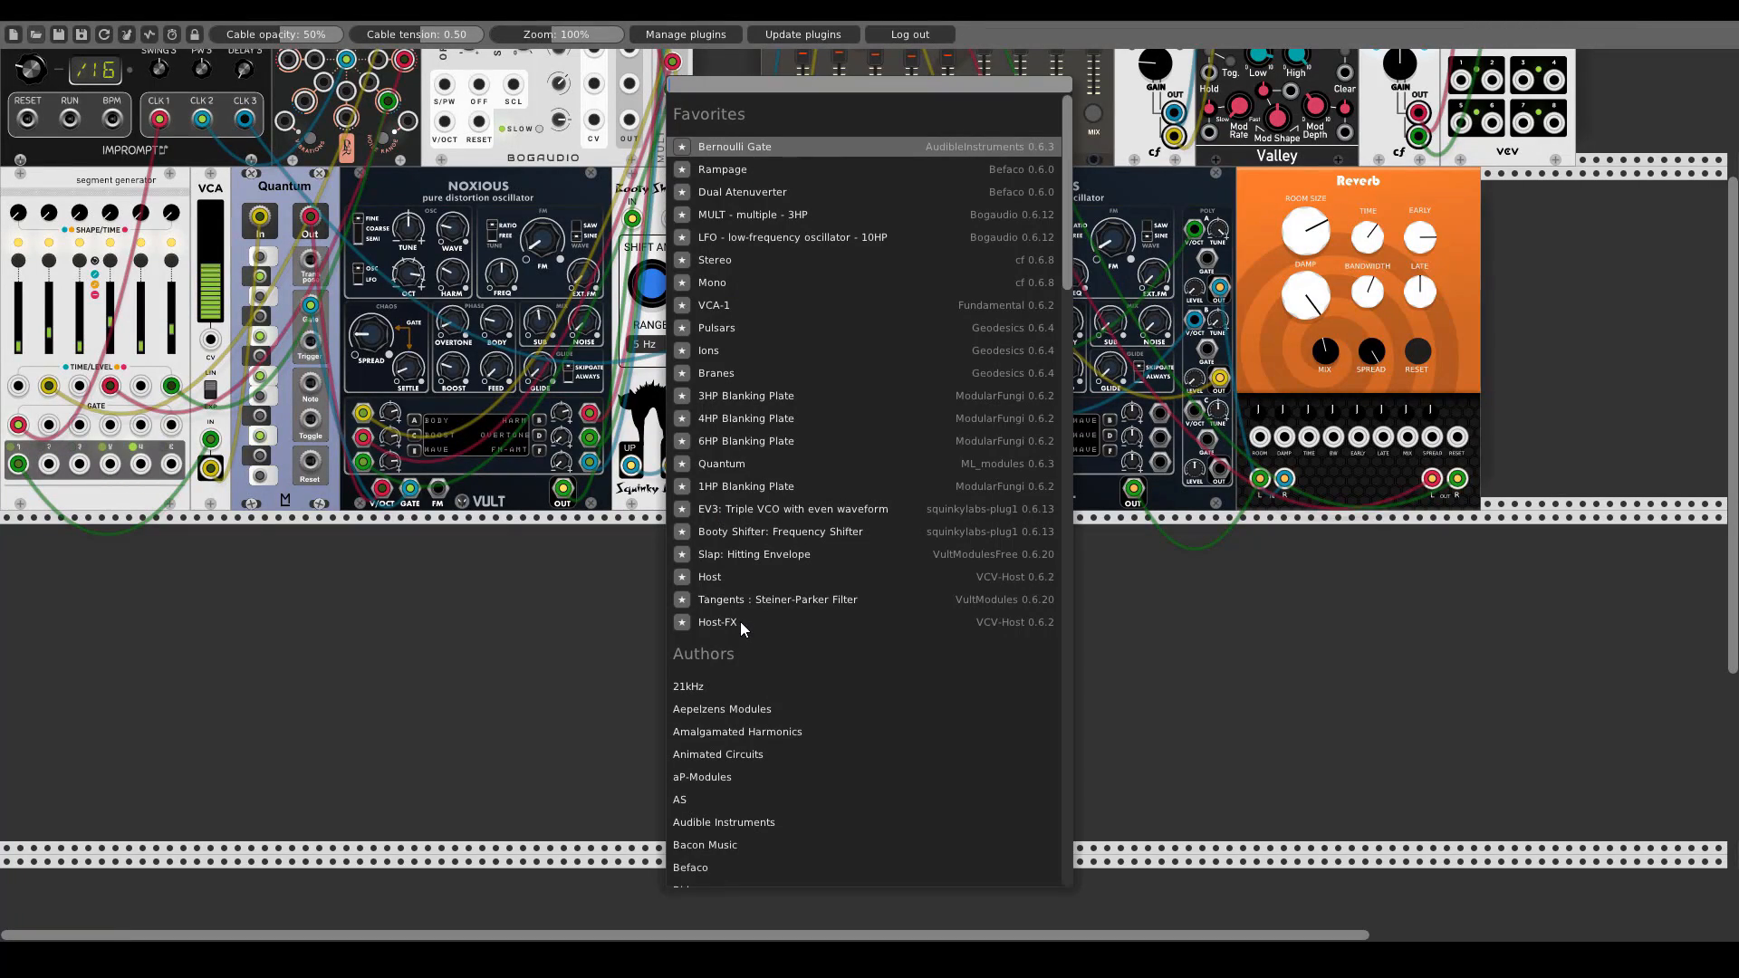
pyautogui.write('nox')
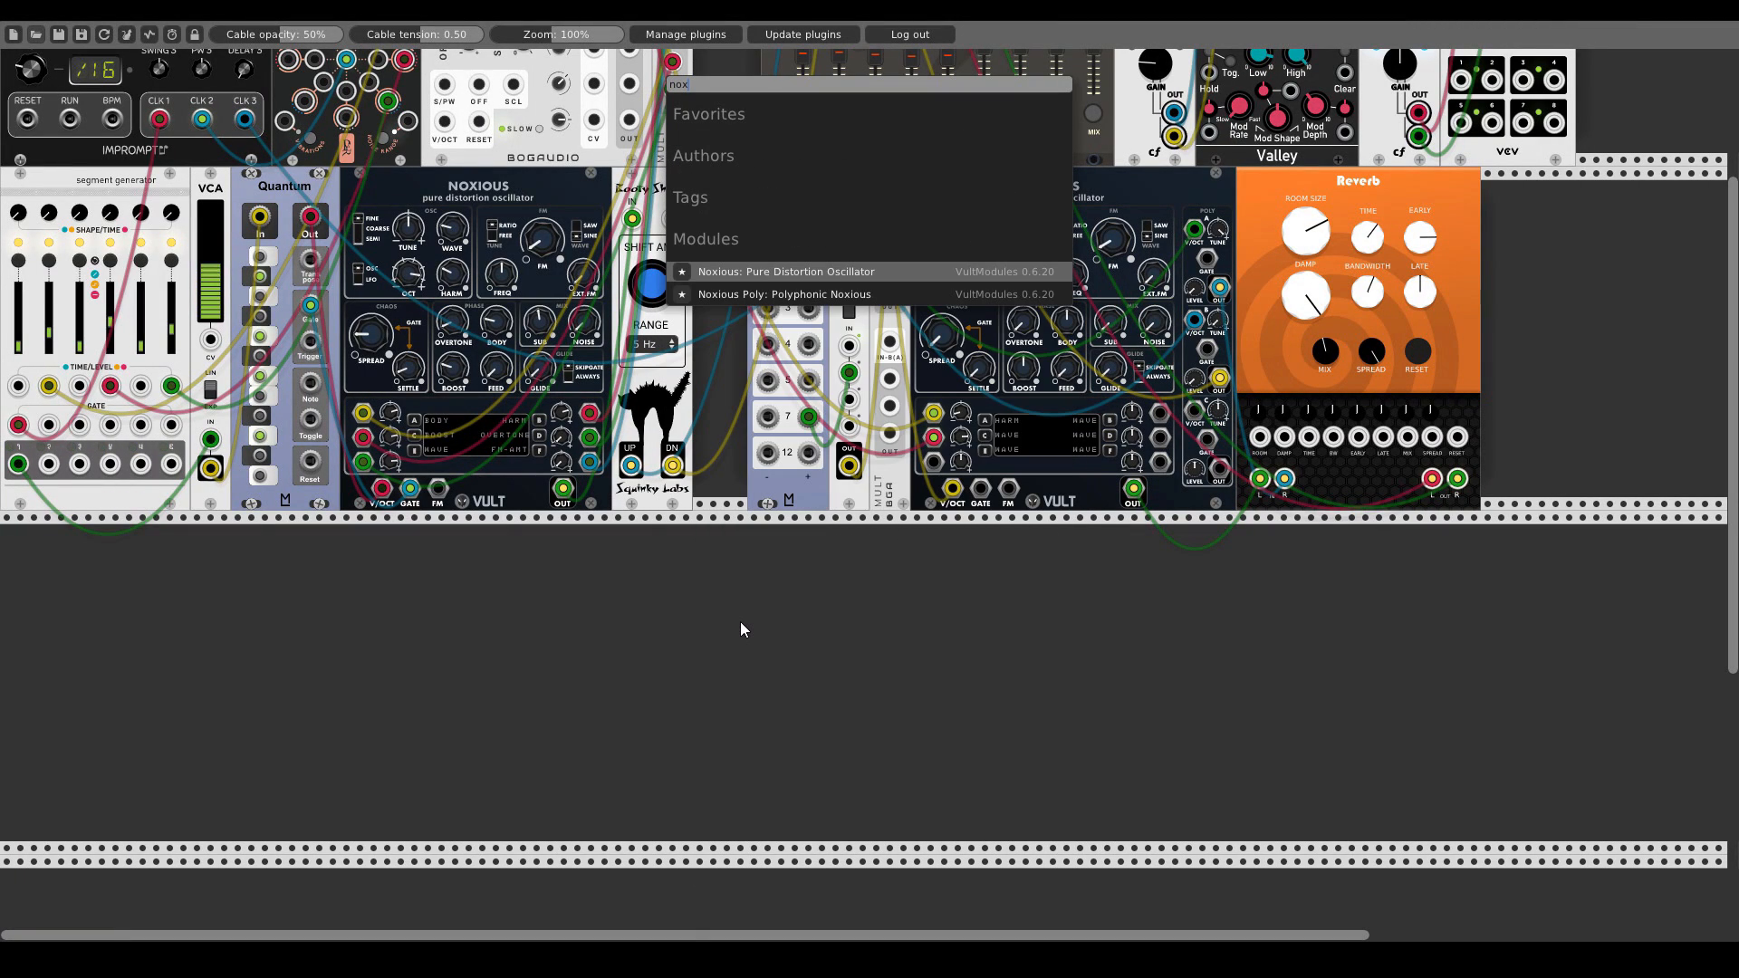
pyautogui.click(749, 294)
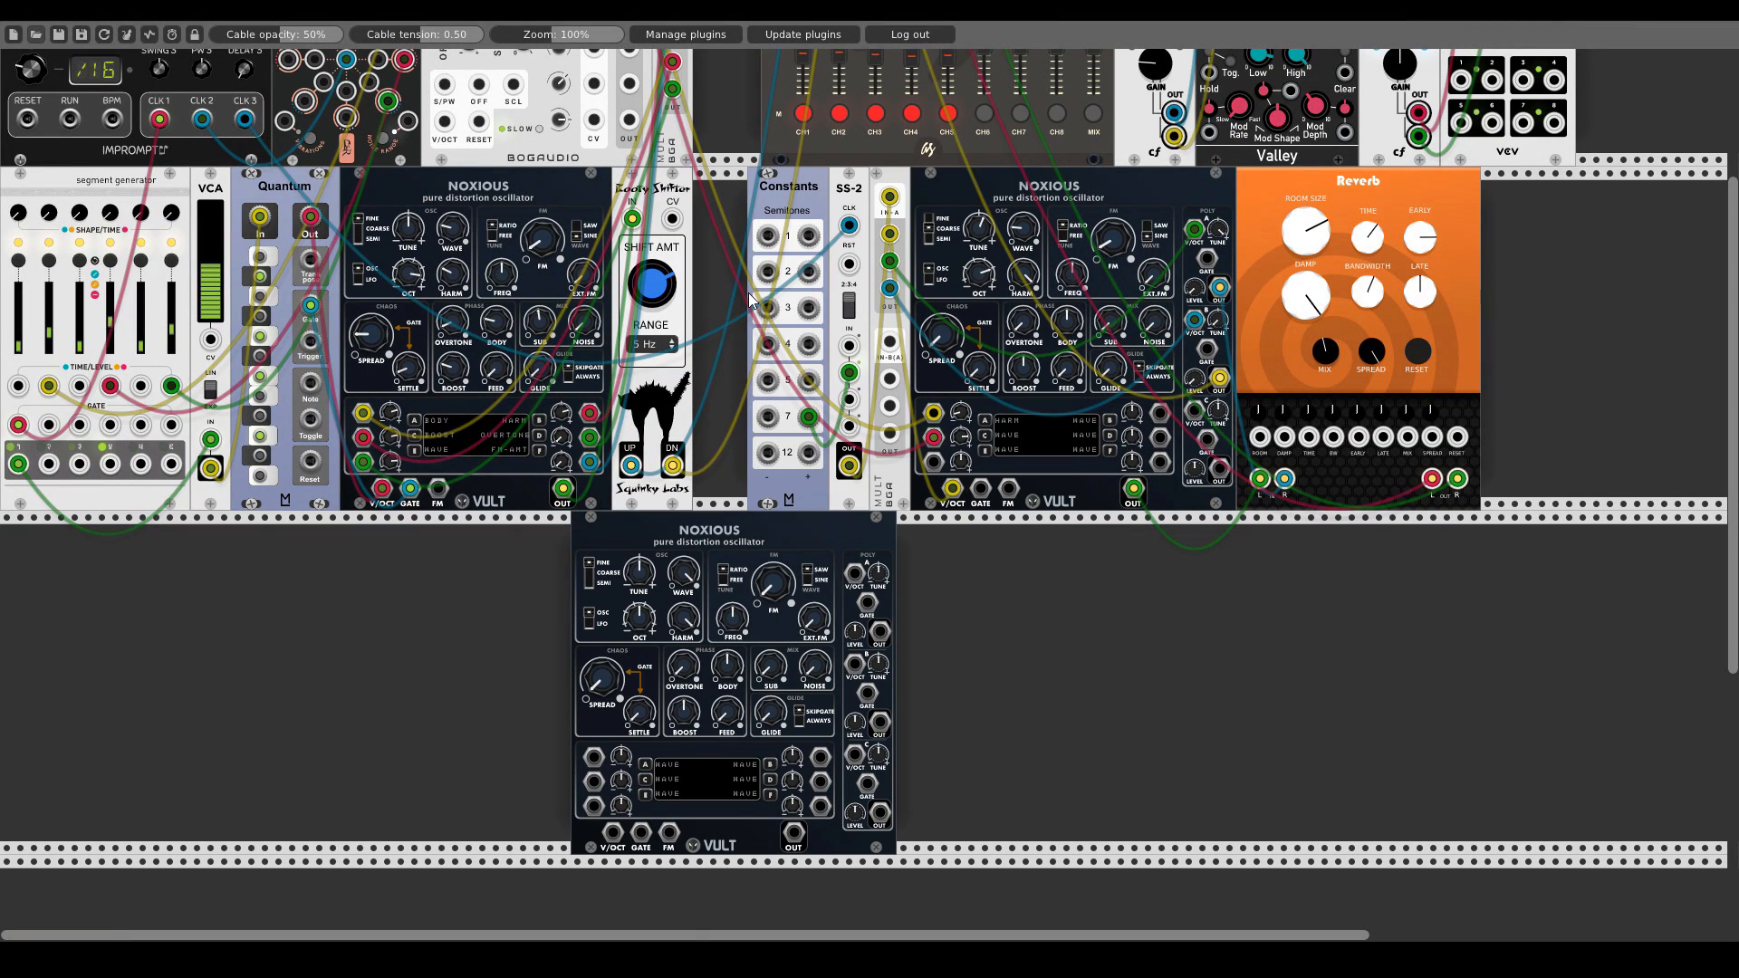
# - Search the module browser for turing and add the Stellare Modular Turing Machine before the new Noxious Poly
pyautogui.doubleClick(460, 601)
pyautogui.write('turing')
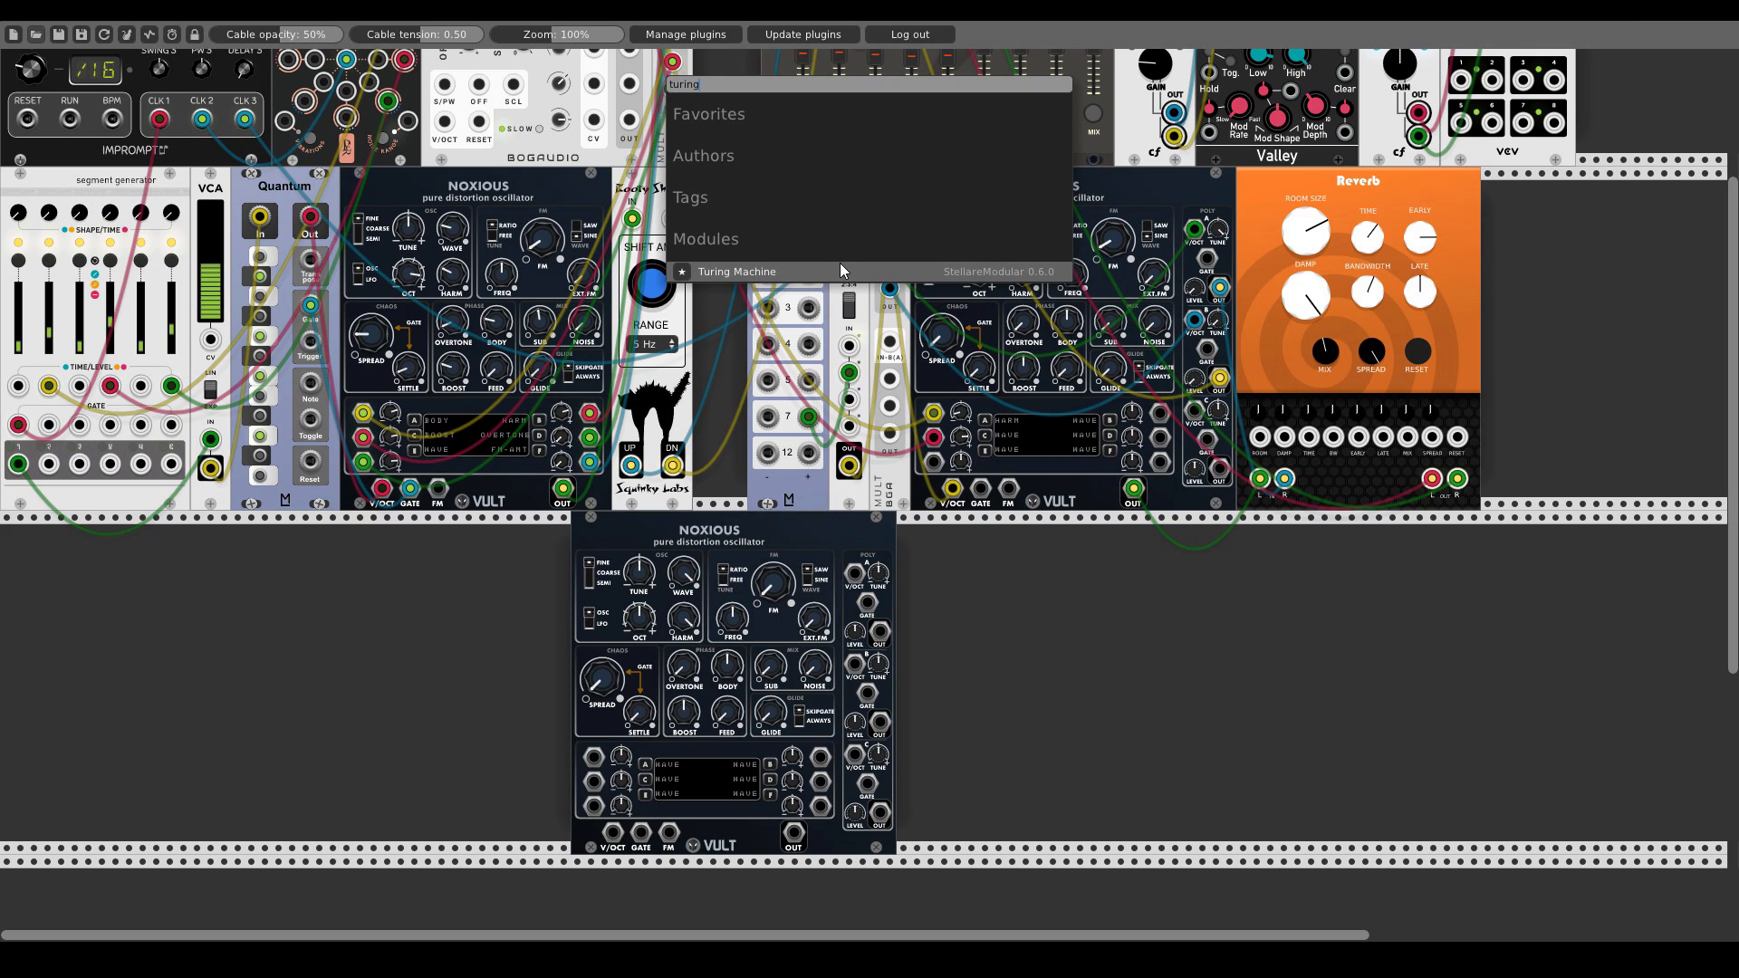
pyautogui.click(841, 271)
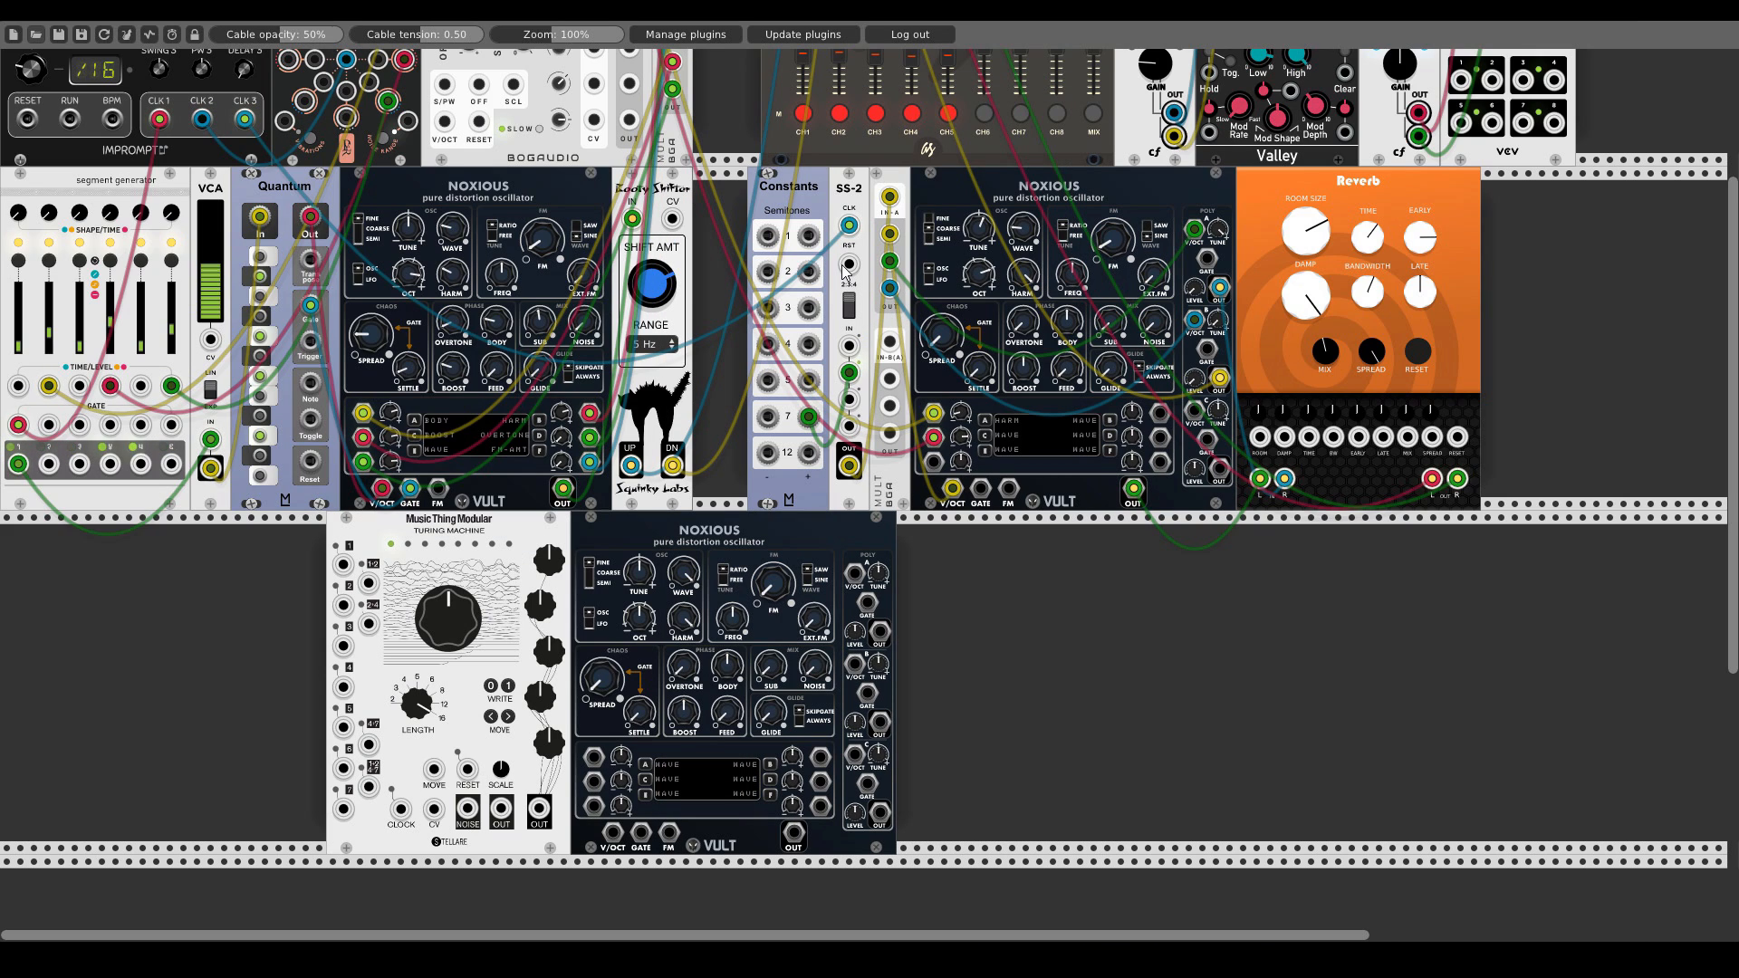
# - Add the KlirrFactoryFree Clock Multiplier at the start of the lower row and move the Turing Machine directly beside it
pyautogui.rightClick(240, 630)
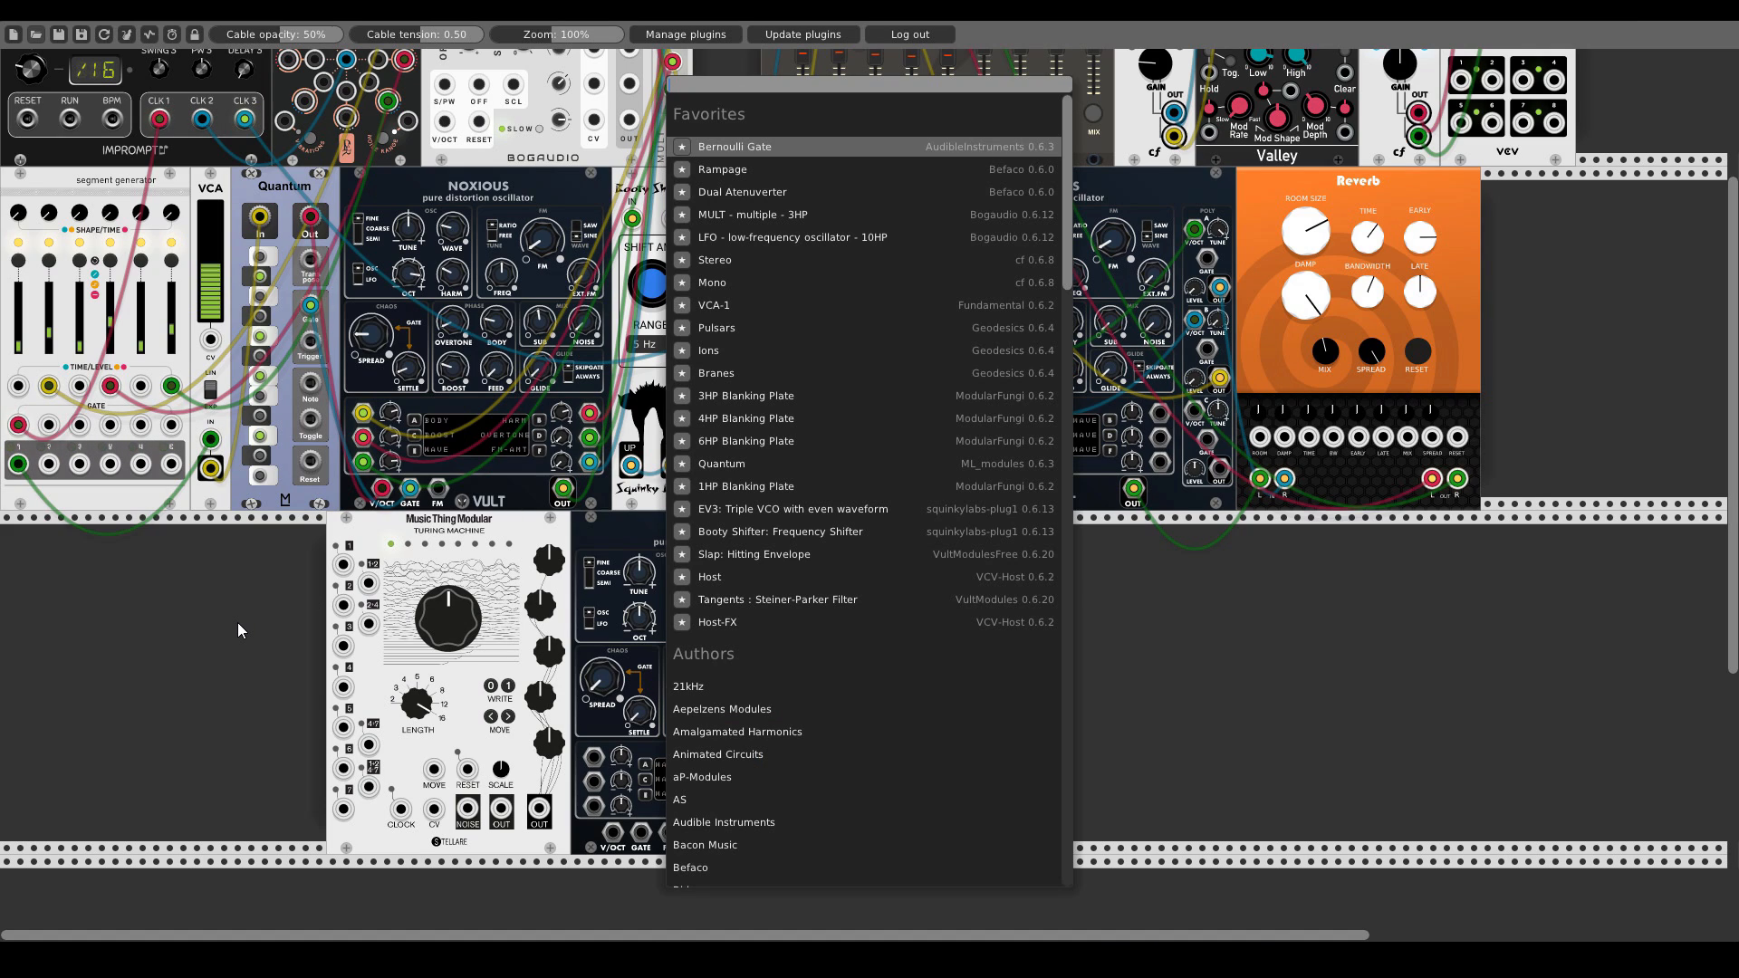
pyautogui.write('clock mul')
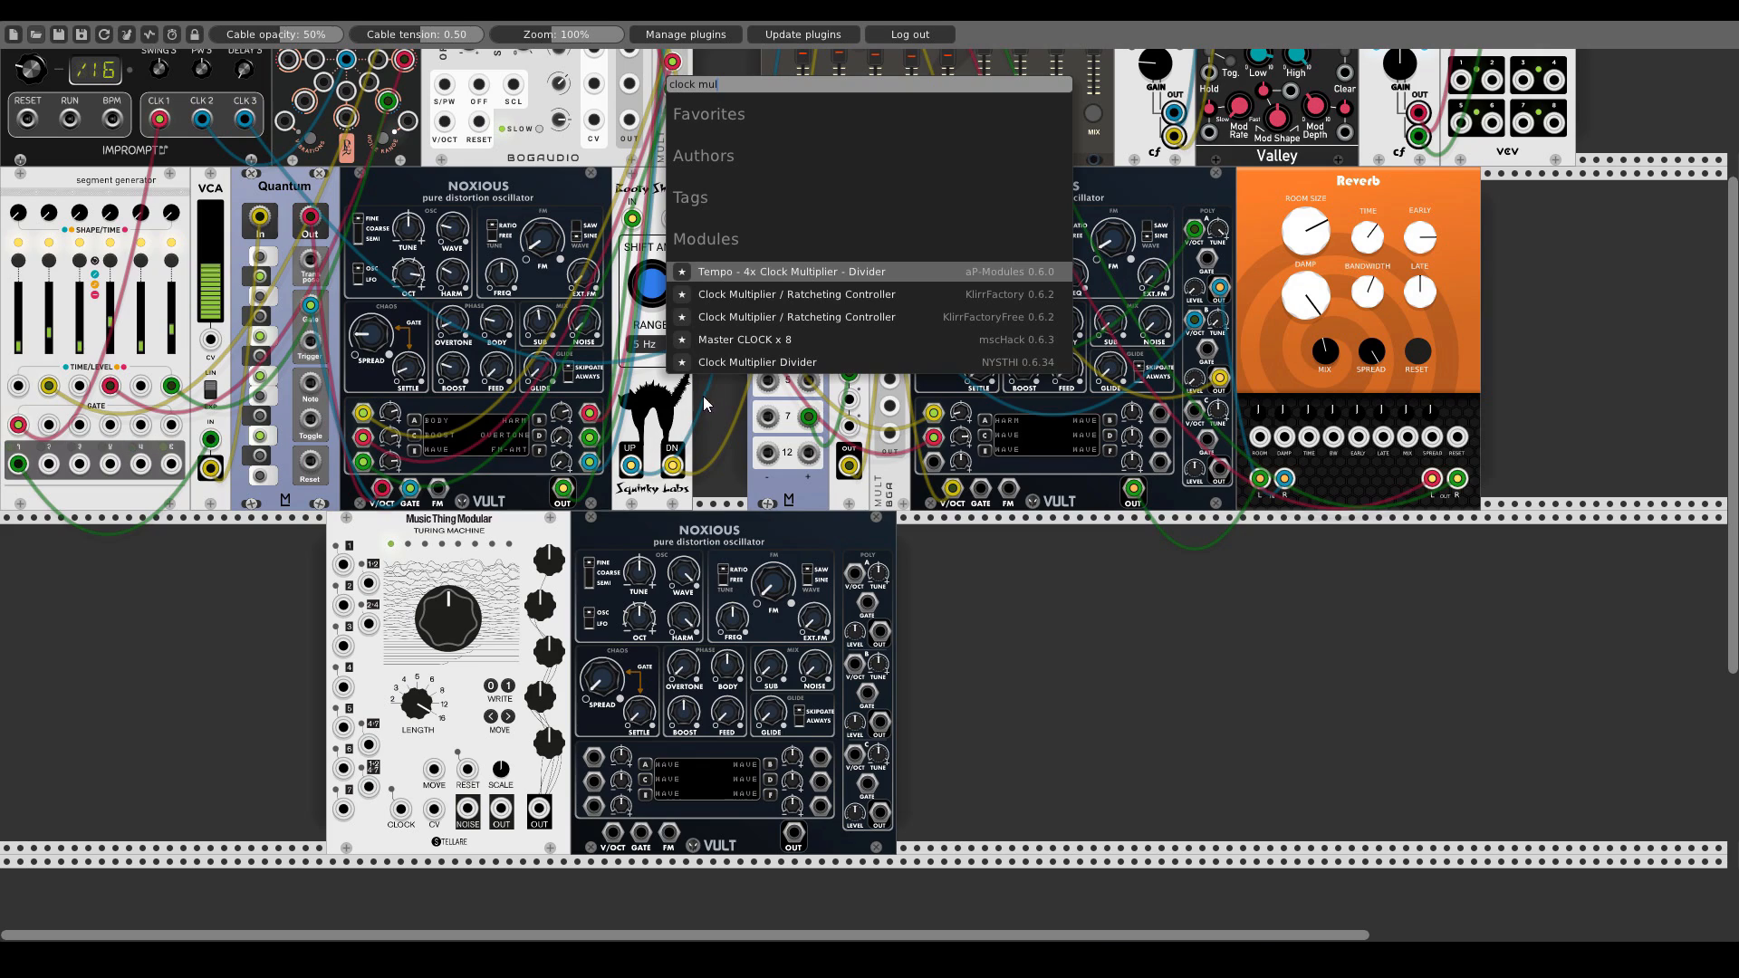
pyautogui.click(724, 317)
pyautogui.moveTo(263, 534); pyautogui.dragTo(59, 541)
pyautogui.moveTo(373, 566); pyautogui.dragTo(115, 566)
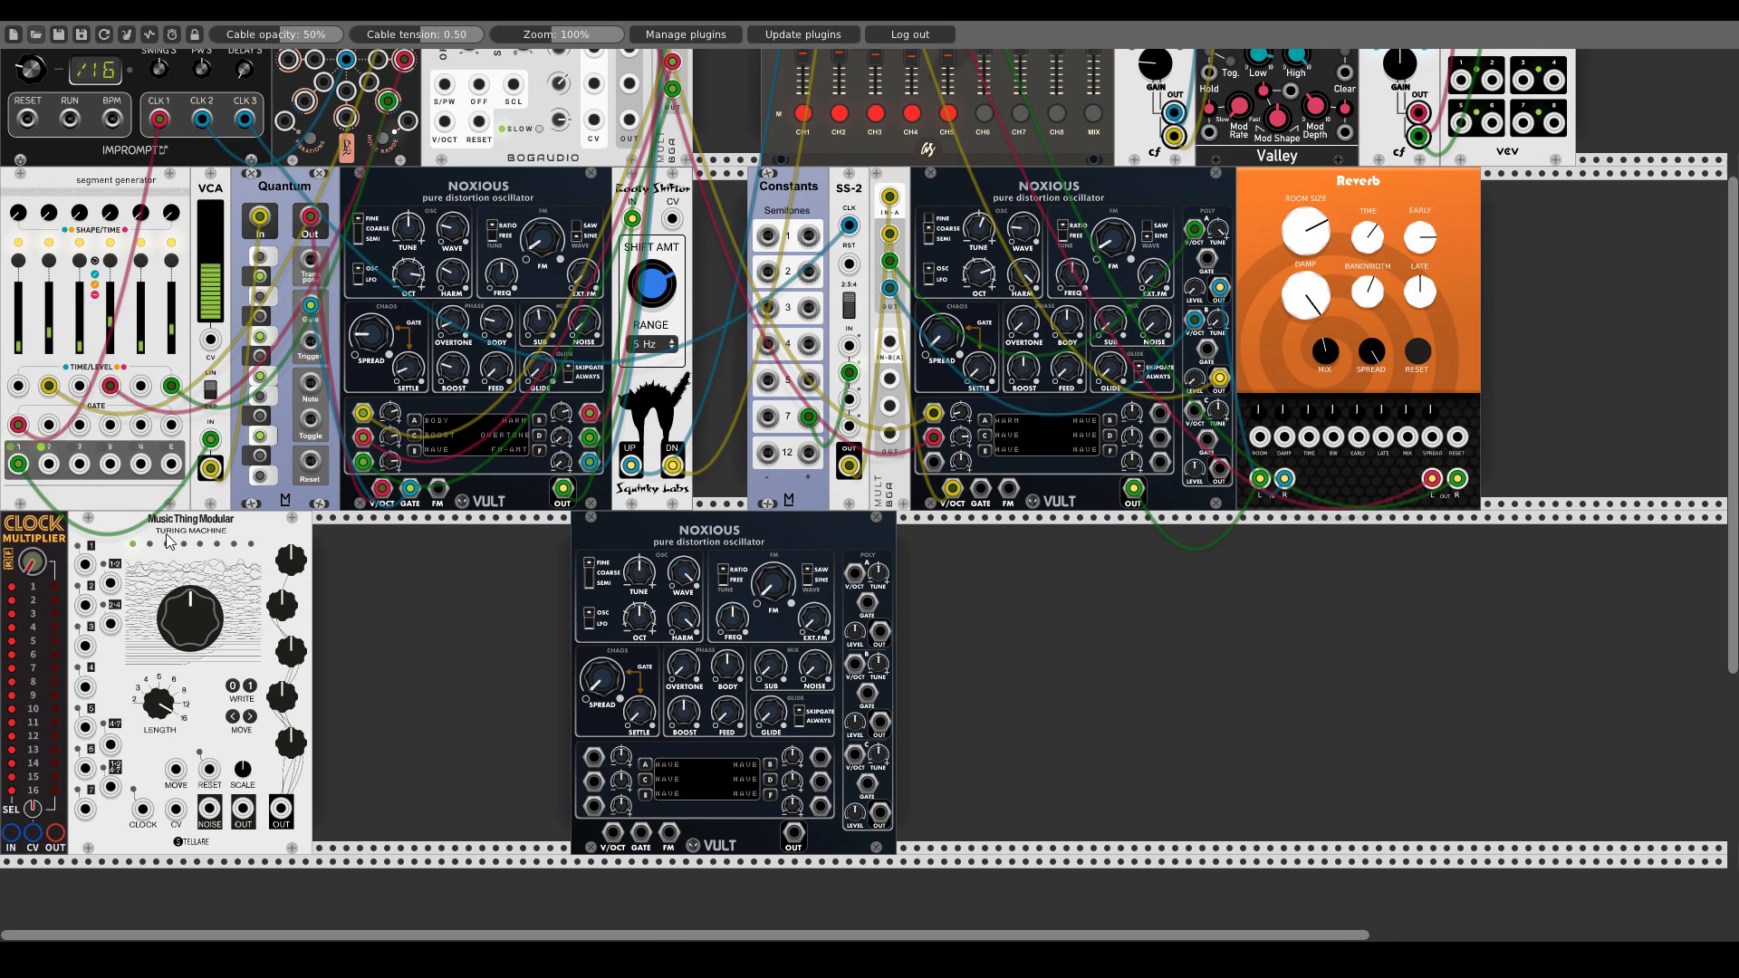
# - Patch the Impromptu clock's CLK 3 output into the Clock Multiplier input, and the multiplier's output into the Turing Machine's CLOCK input
pyautogui.scroll(5, 245, 158)
pyautogui.scroll(-6, 204, 226)
pyautogui.moveTo(245, 158); pyautogui.dragTo(12, 791)
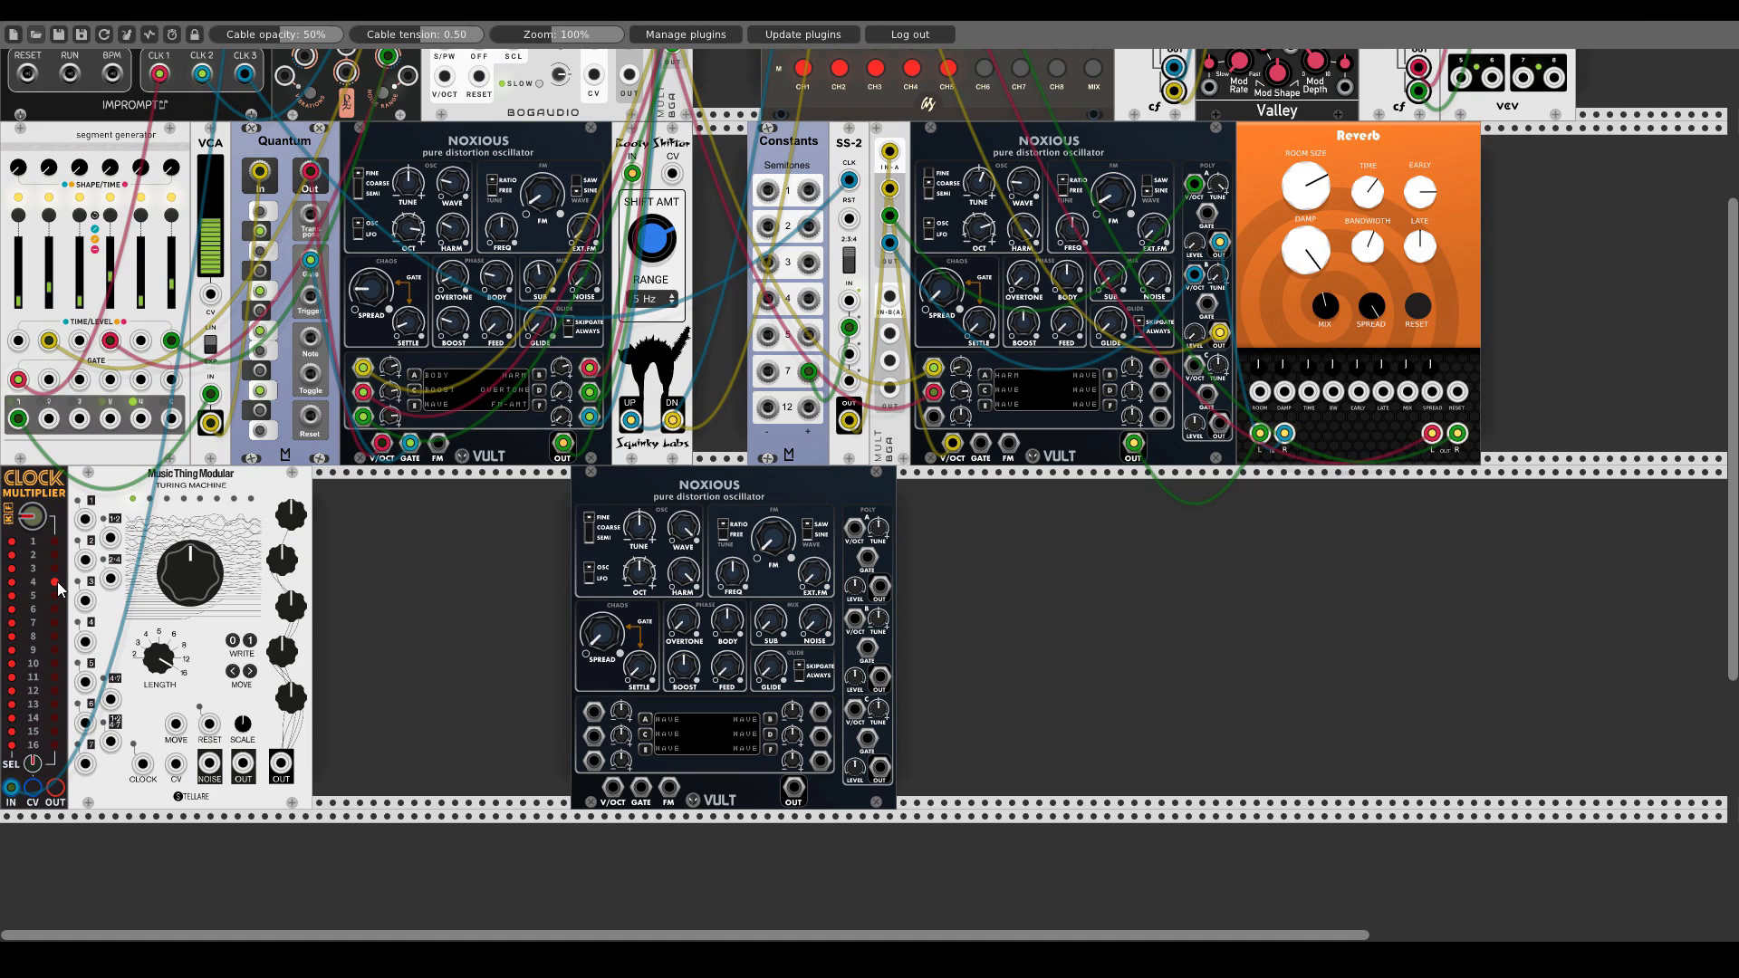
pyautogui.moveTo(55, 787); pyautogui.dragTo(143, 766)
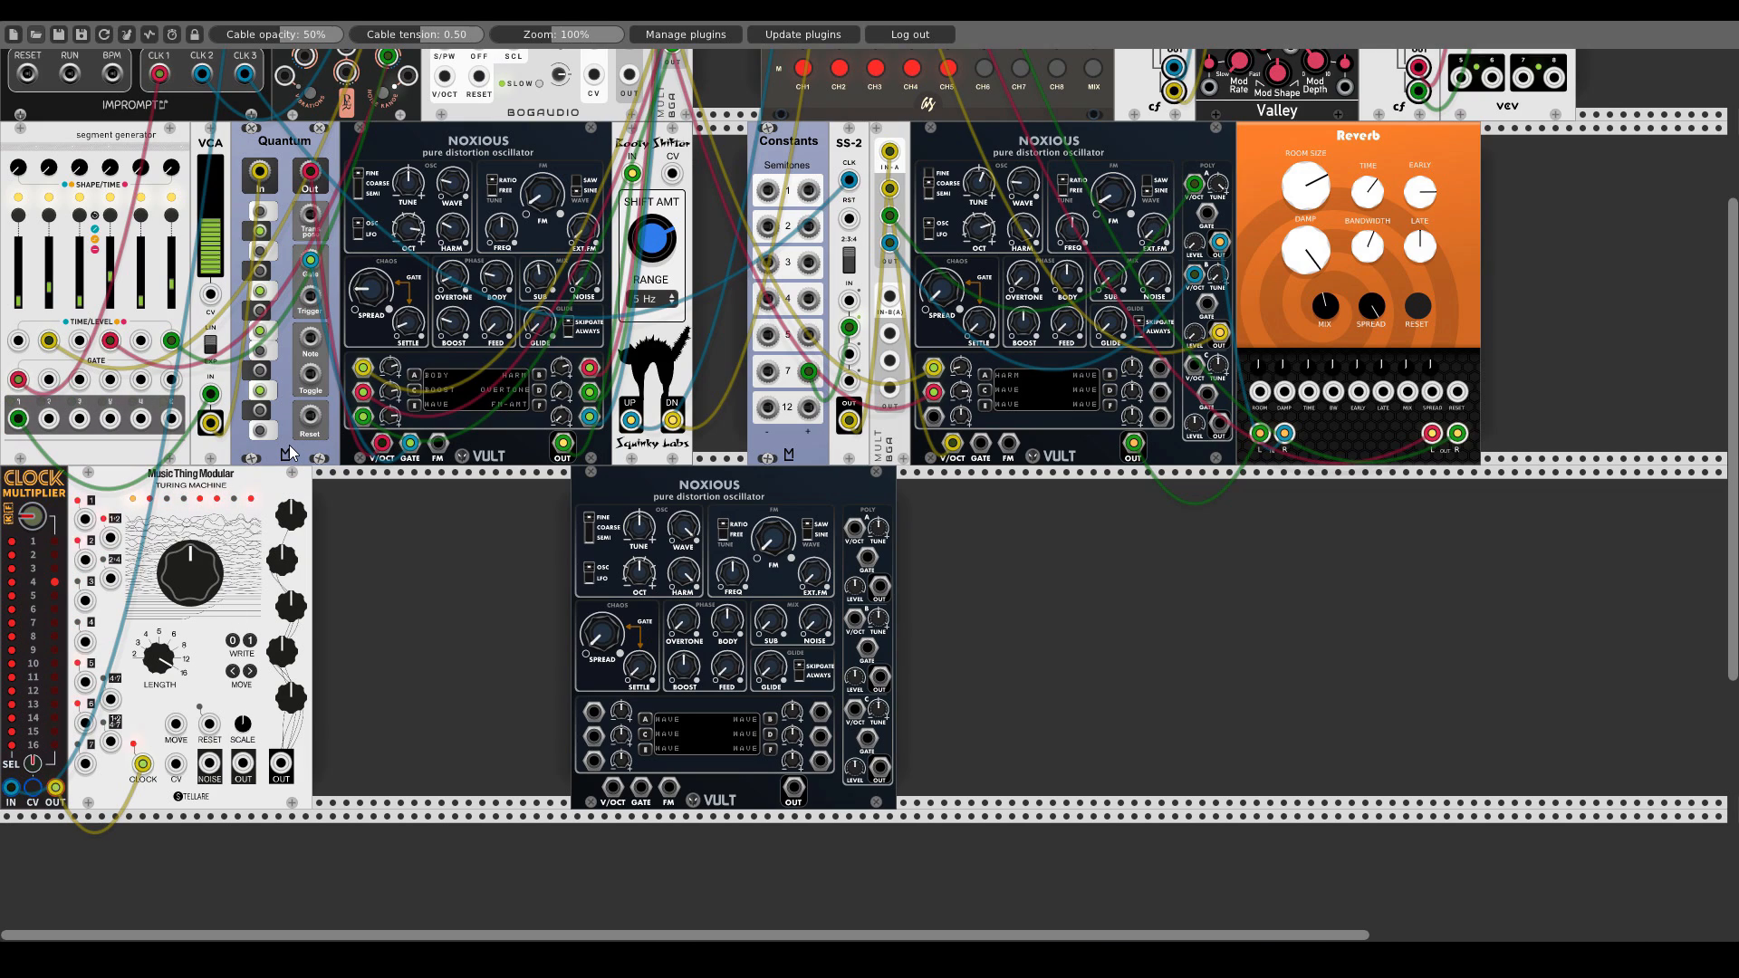
# - Duplicate the Quantum quantizer beside the Turing Machine and add an ML_modules Shift Register after it
pyautogui.hotkey('ctrl', 'd')
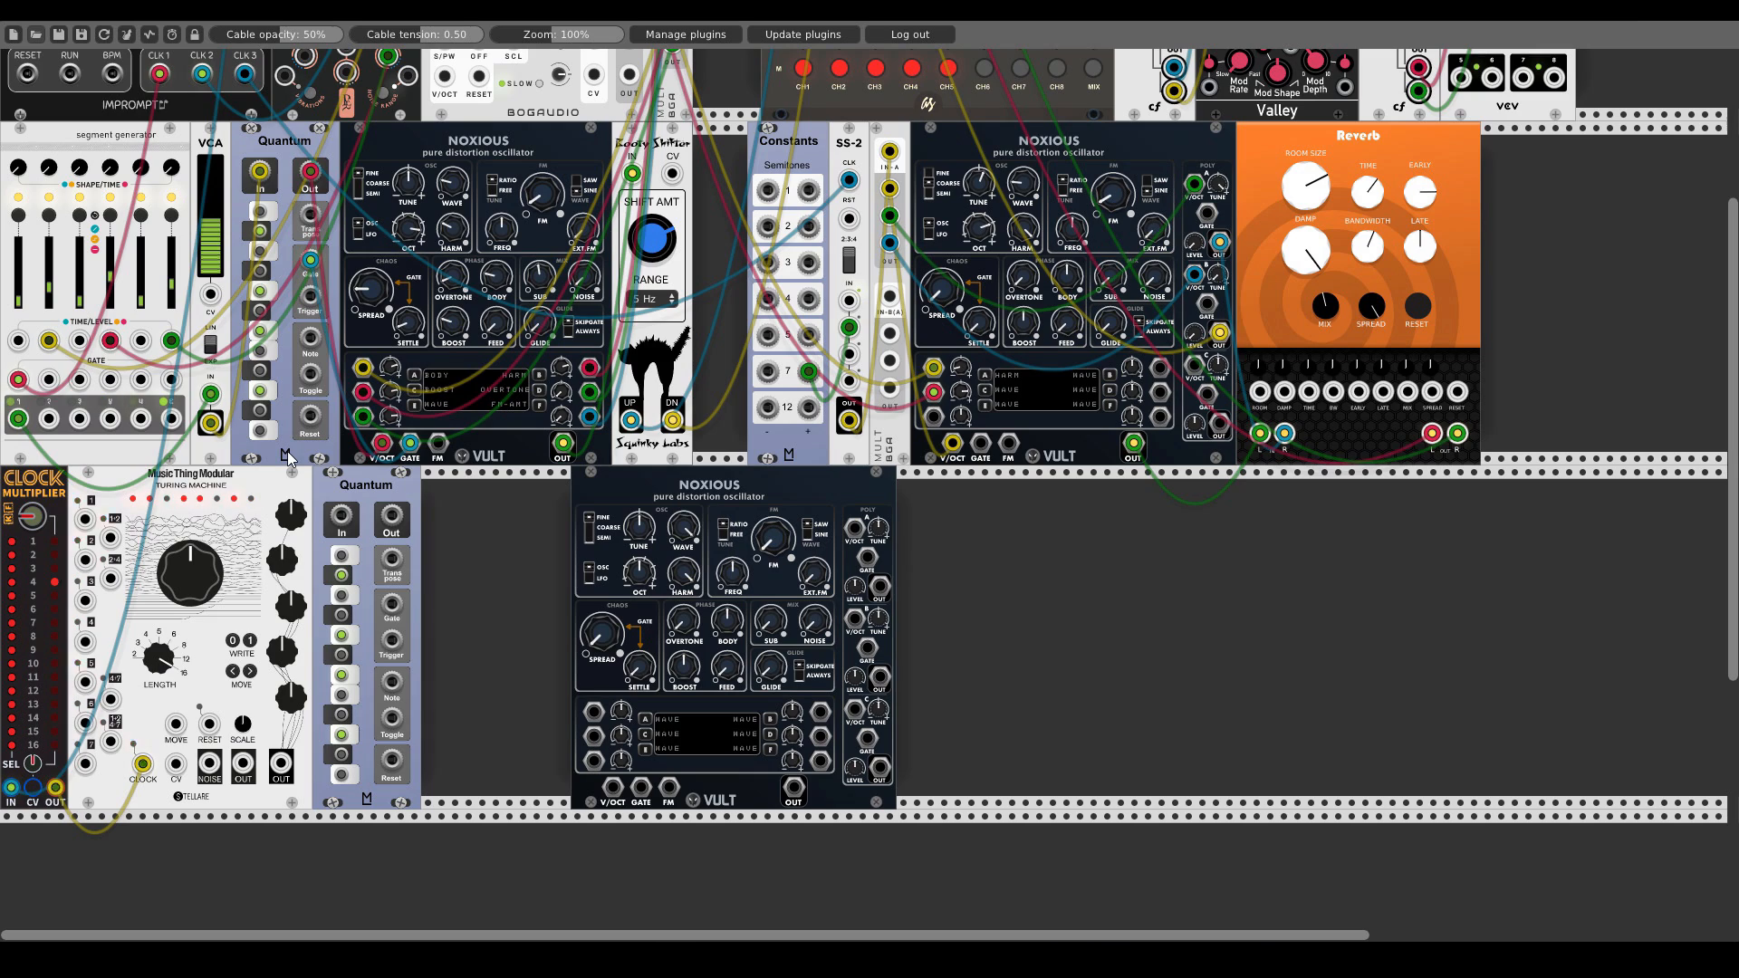
pyautogui.rightClick(454, 589)
pyautogui.write('shift')
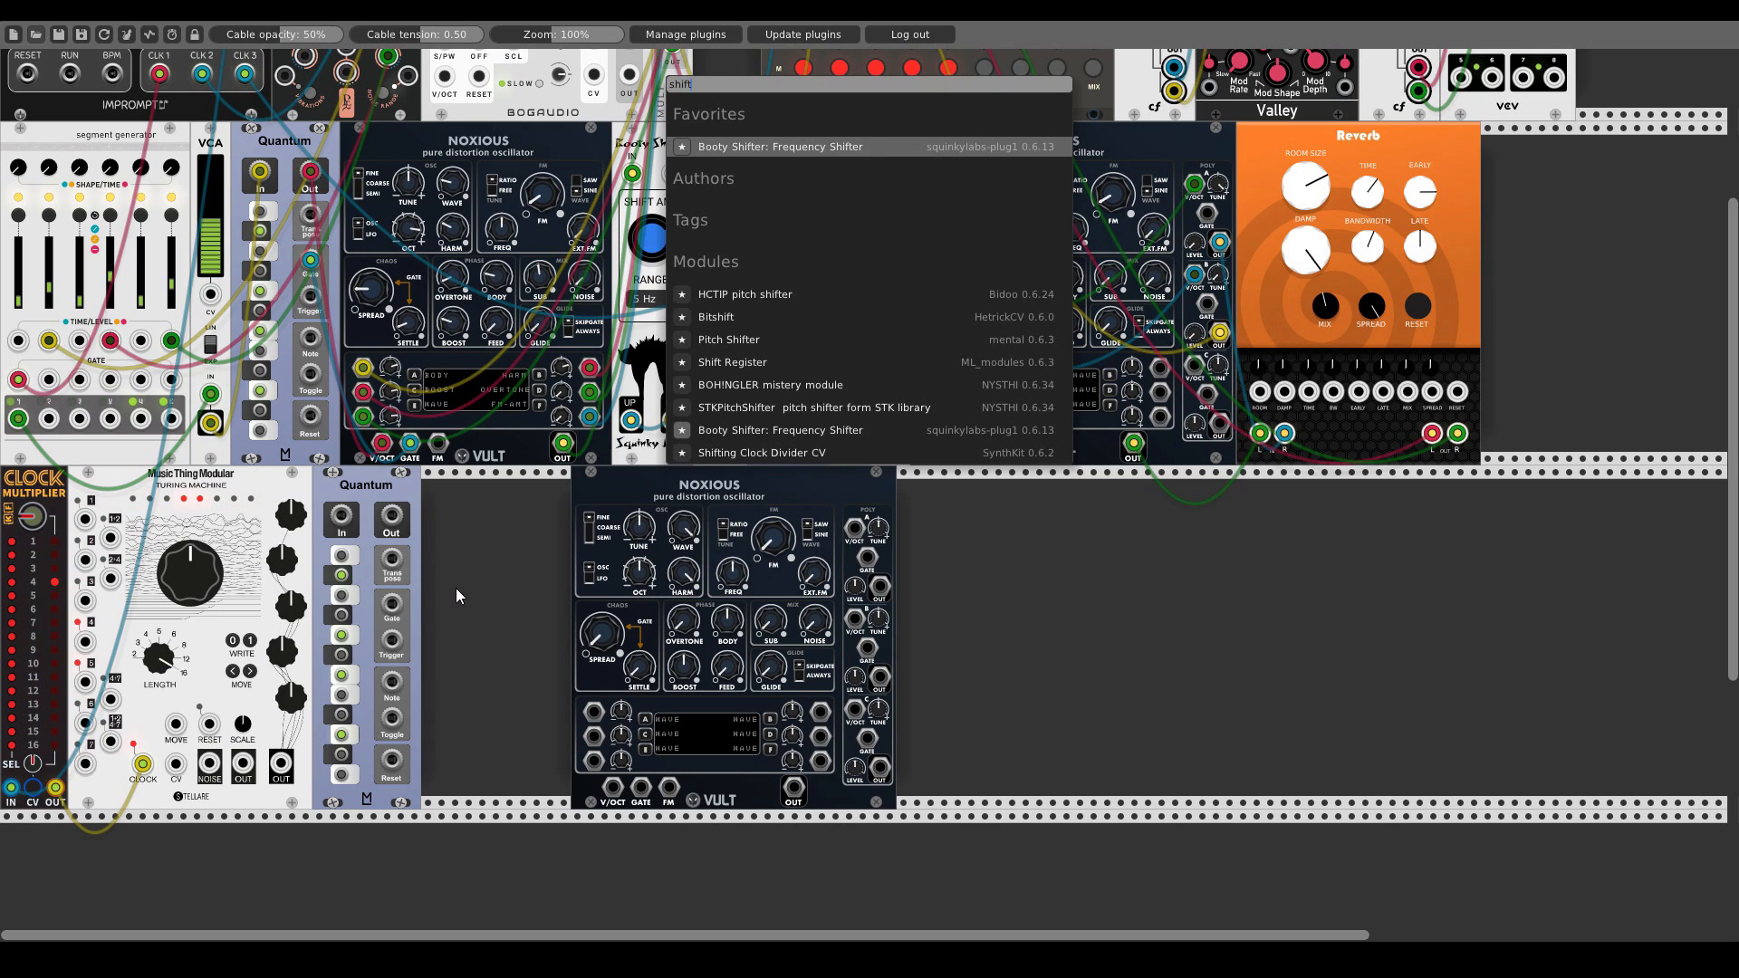
pyautogui.click(726, 366)
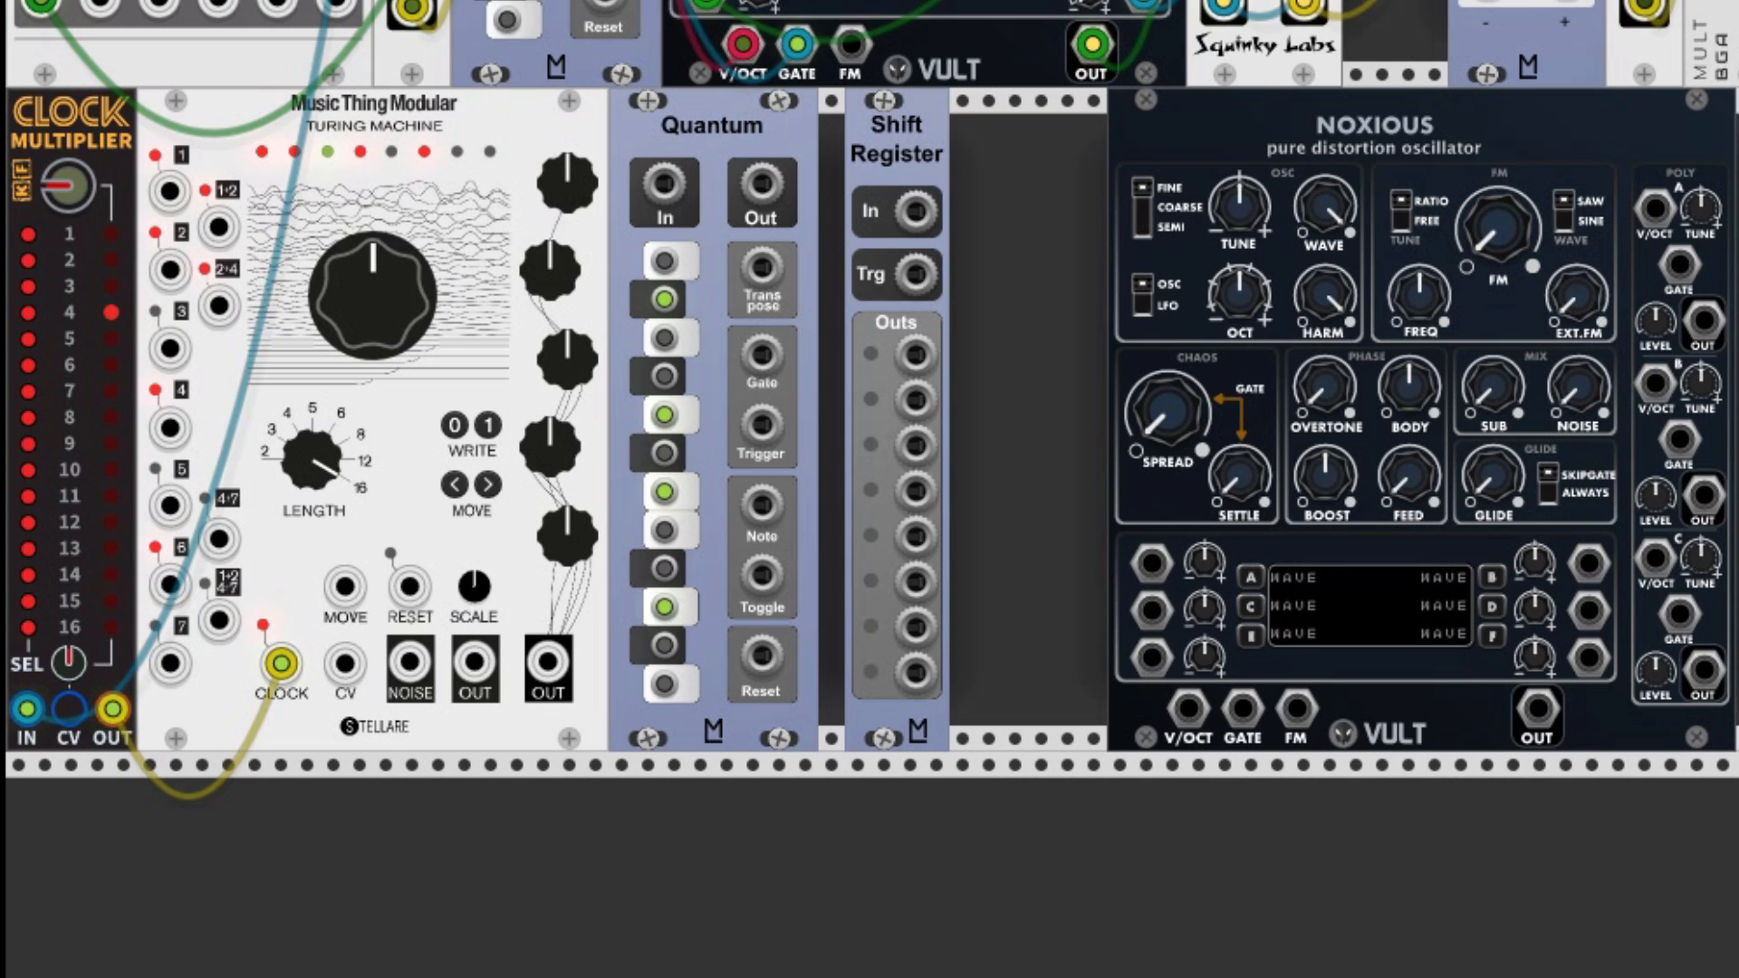
# - Place the Shift Register against the new Quantum, patching Turing Machine OUT to Quantum In, Quantum Out to register In, and Trigger to Trg
pyautogui.moveTo(475, 659); pyautogui.dragTo(663, 209)
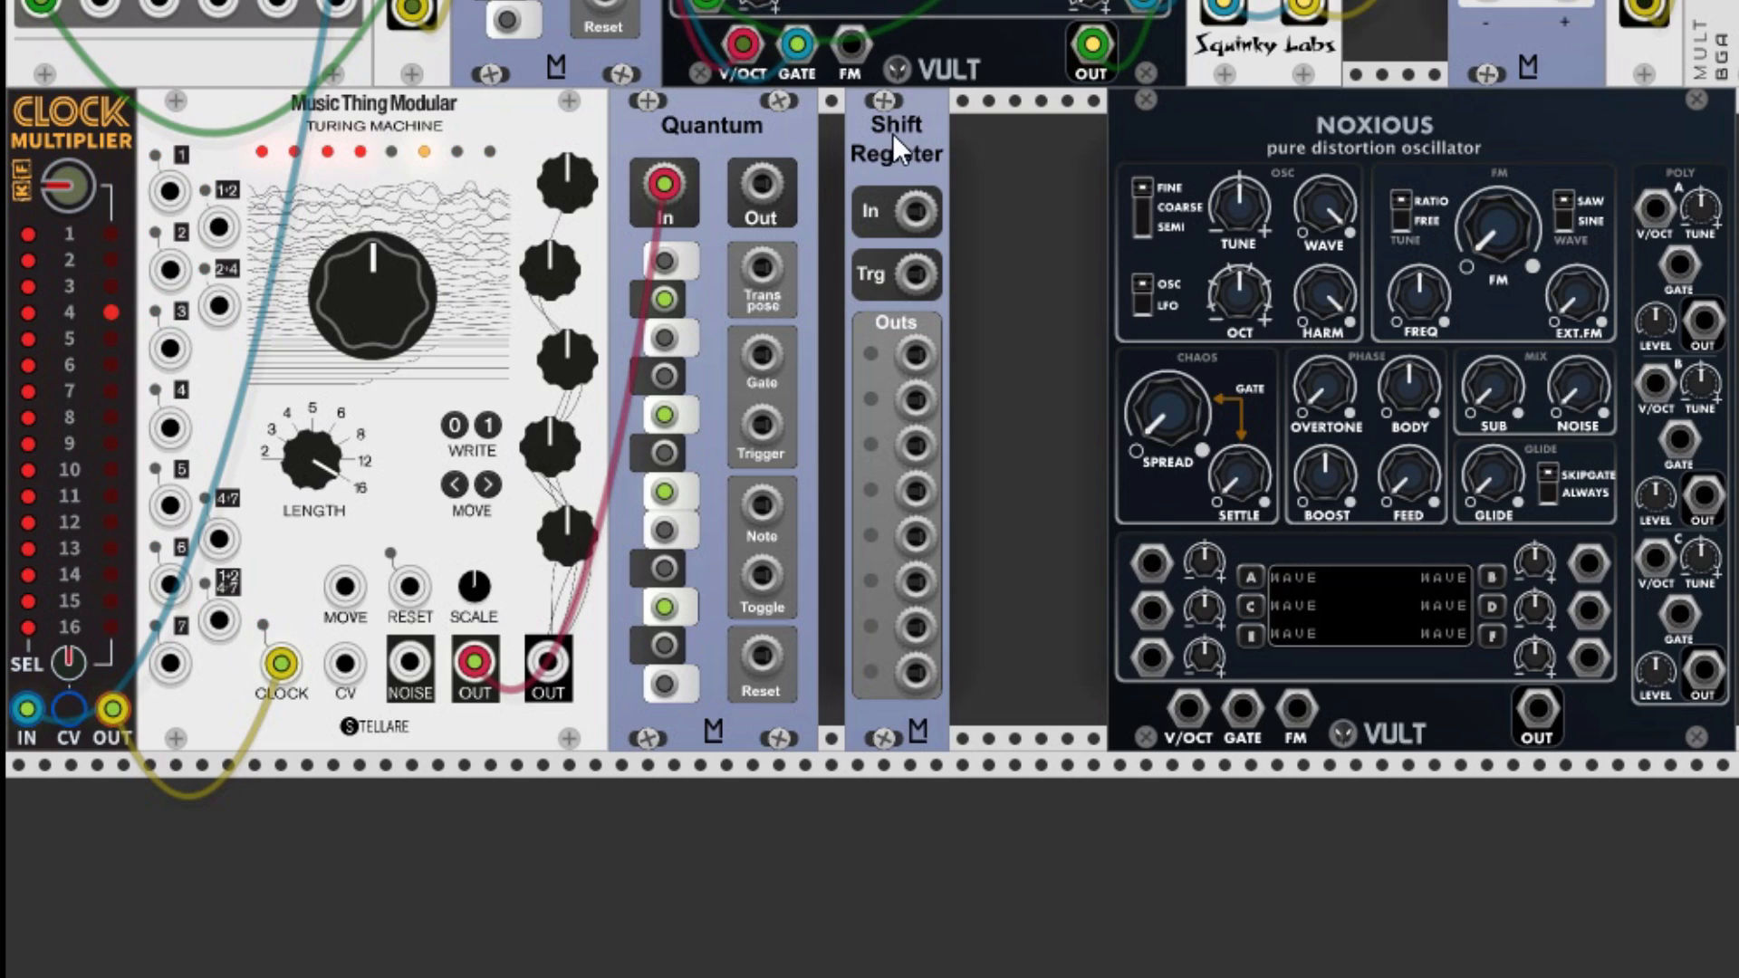
pyautogui.moveTo(893, 133); pyautogui.dragTo(835, 134)
pyautogui.moveTo(764, 181); pyautogui.dragTo(877, 210)
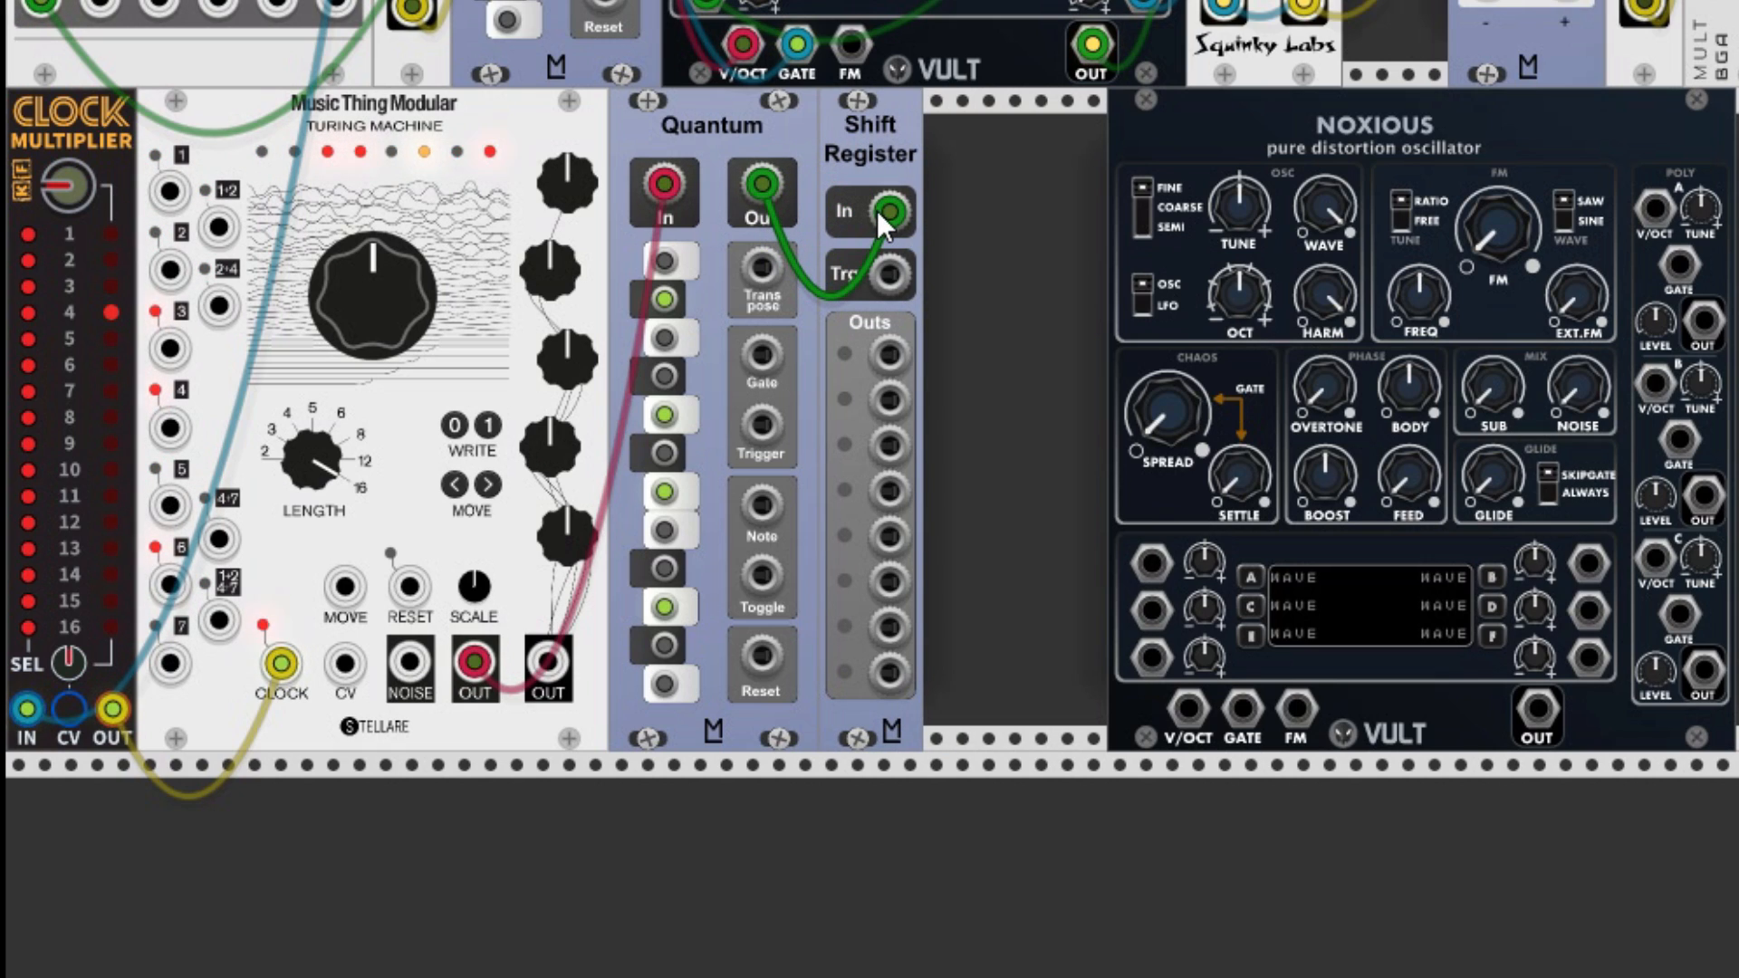
pyautogui.moveTo(761, 426); pyautogui.dragTo(888, 272)
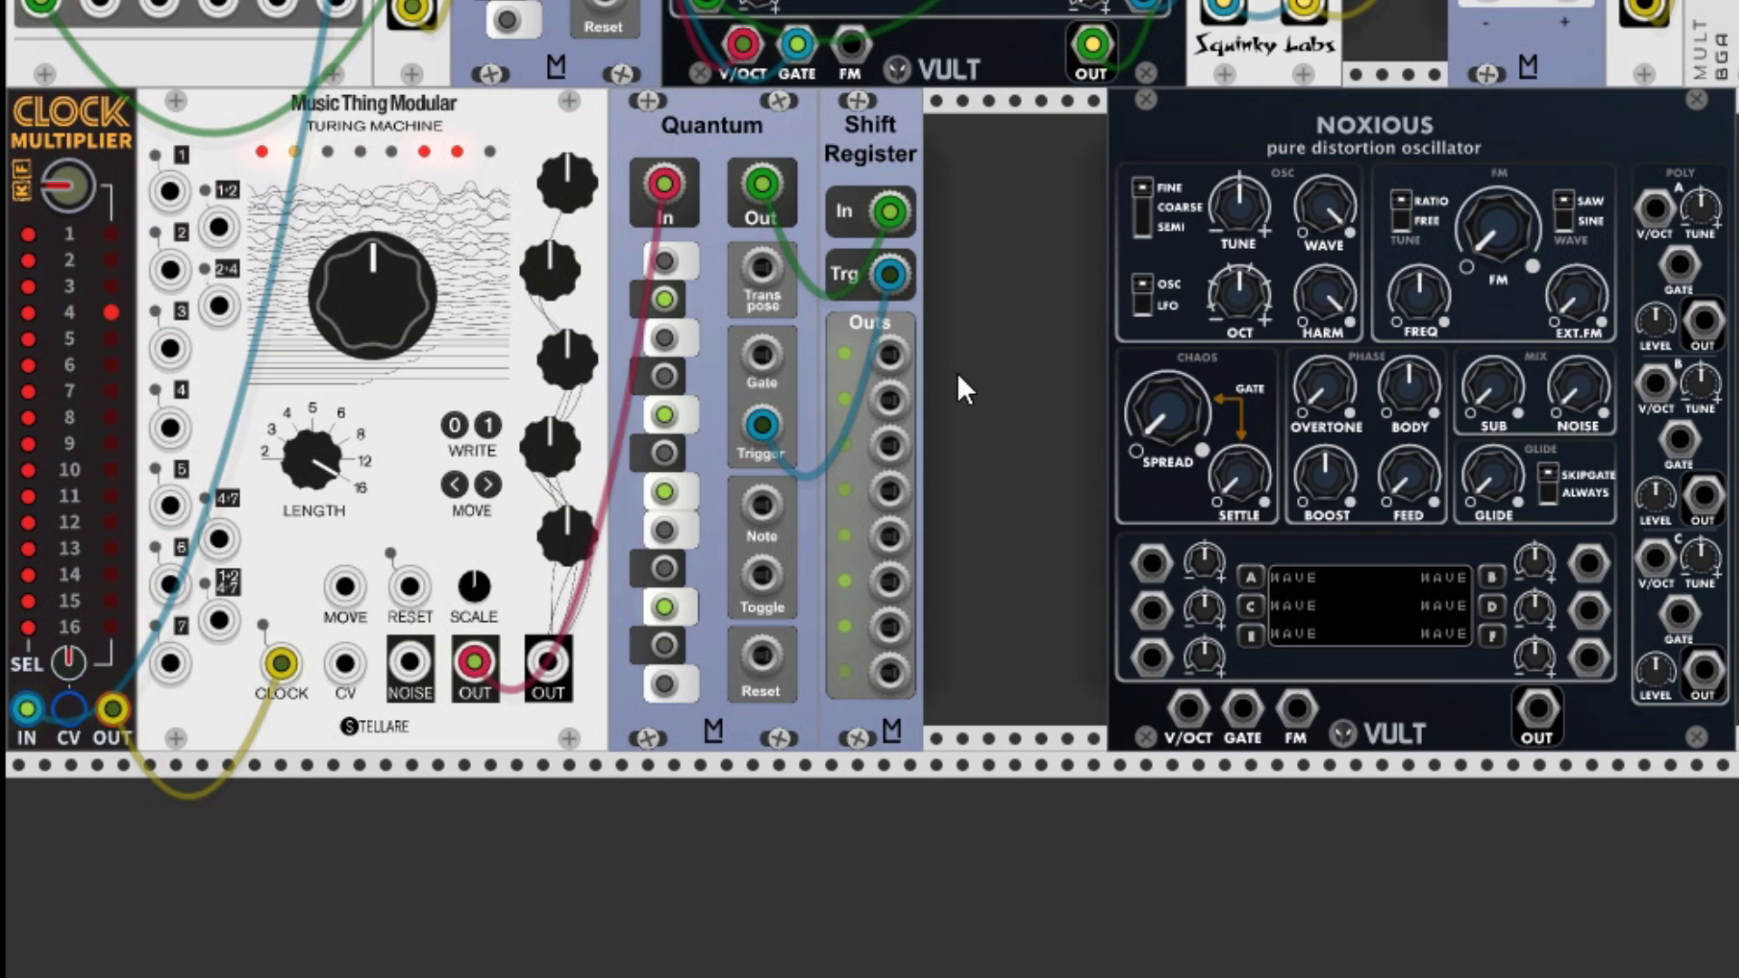
# - Patch the first four Shift Register outputs to the lower Noxious's main V/OCT and its poly A, B and C V/OCT inputs
pyautogui.moveTo(889, 354); pyautogui.dragTo(1188, 708)
pyautogui.moveTo(889, 399); pyautogui.dragTo(1655, 208)
pyautogui.moveTo(890, 445); pyautogui.dragTo(1655, 382)
pyautogui.moveTo(906, 490); pyautogui.dragTo(1655, 560)
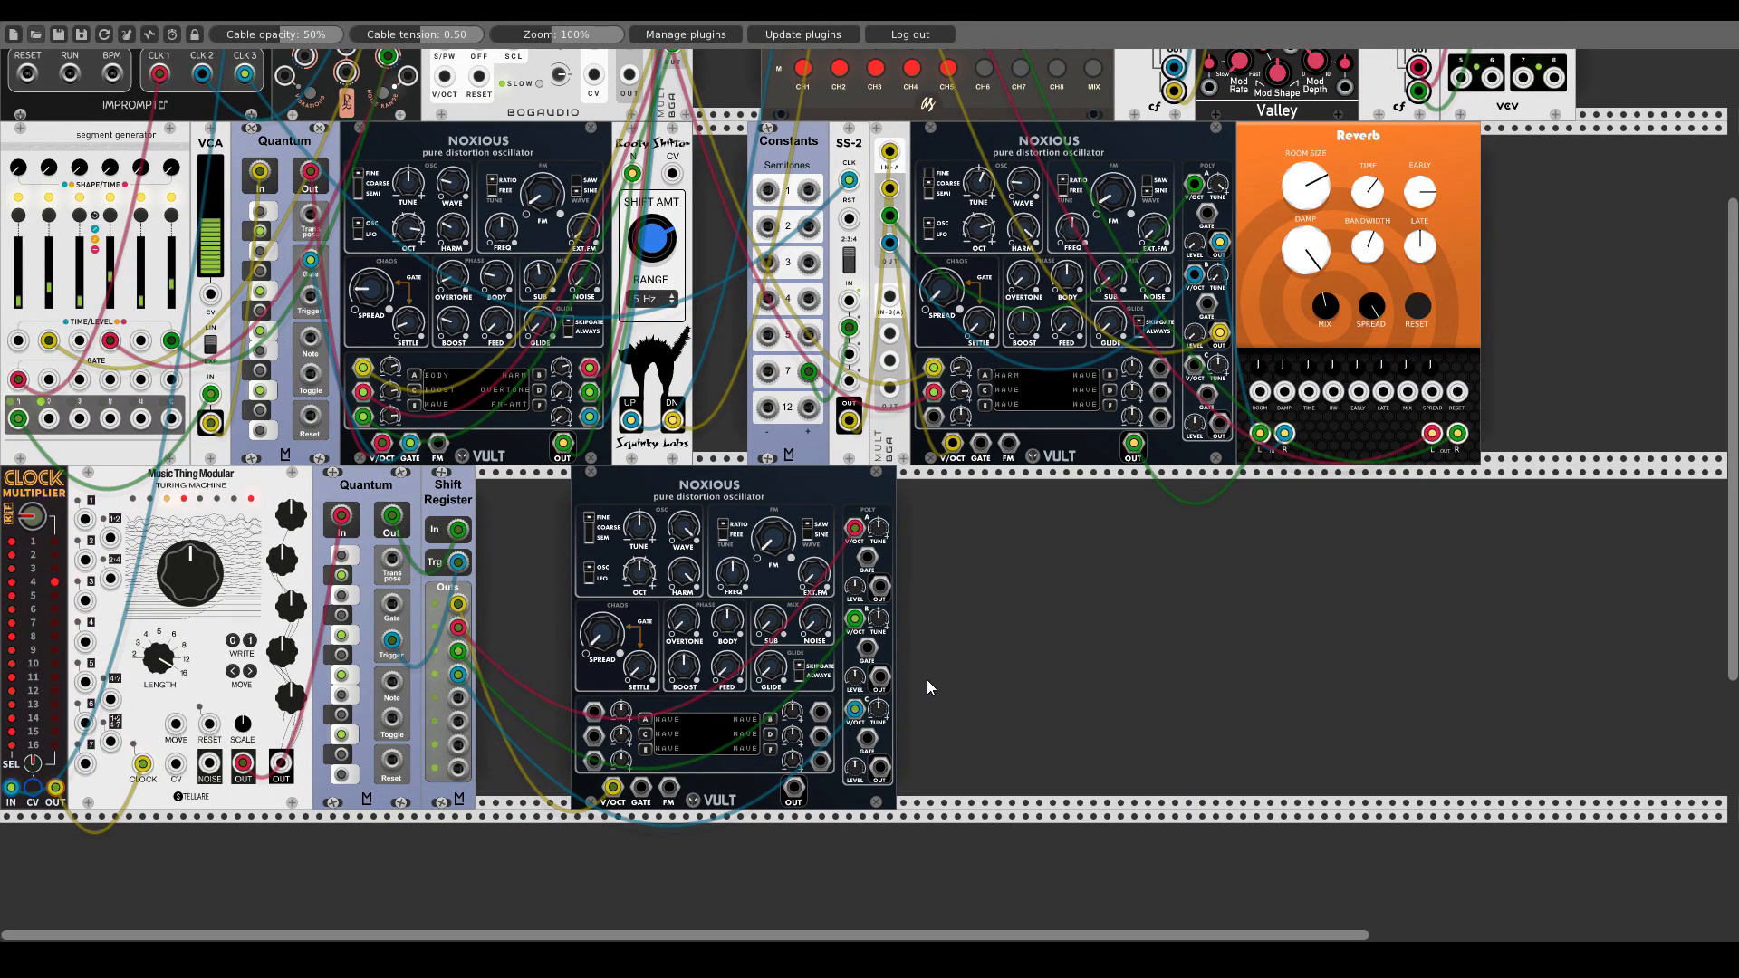
# - Turn down the poly voice levels on the lower Noxious and move the module against the Shift Register
pyautogui.moveTo(855, 587); pyautogui.dragTo(855, 605)
pyautogui.moveTo(851, 771); pyautogui.dragTo(851, 791)
pyautogui.moveTo(796, 491); pyautogui.dragTo(614, 504)
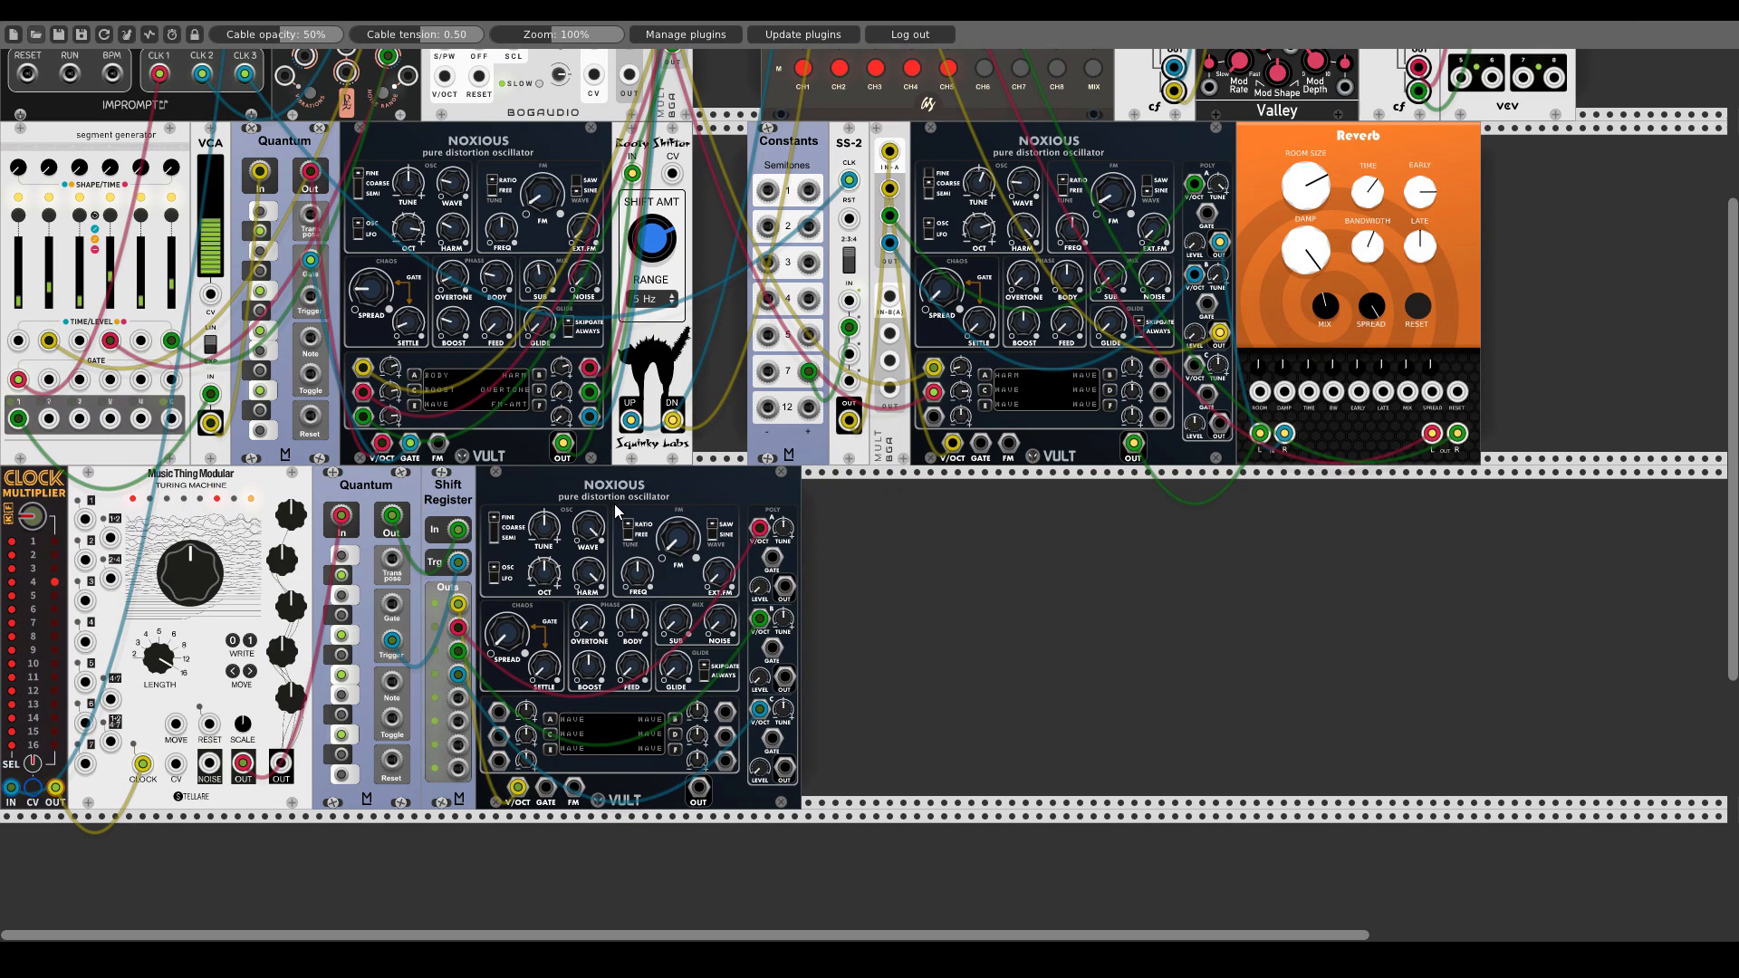
# - Add a Vult Spank drum envelope after the lower Noxious and duplicate it three times to make a row of four
pyautogui.rightClick(880, 552)
pyautogui.write('spank')
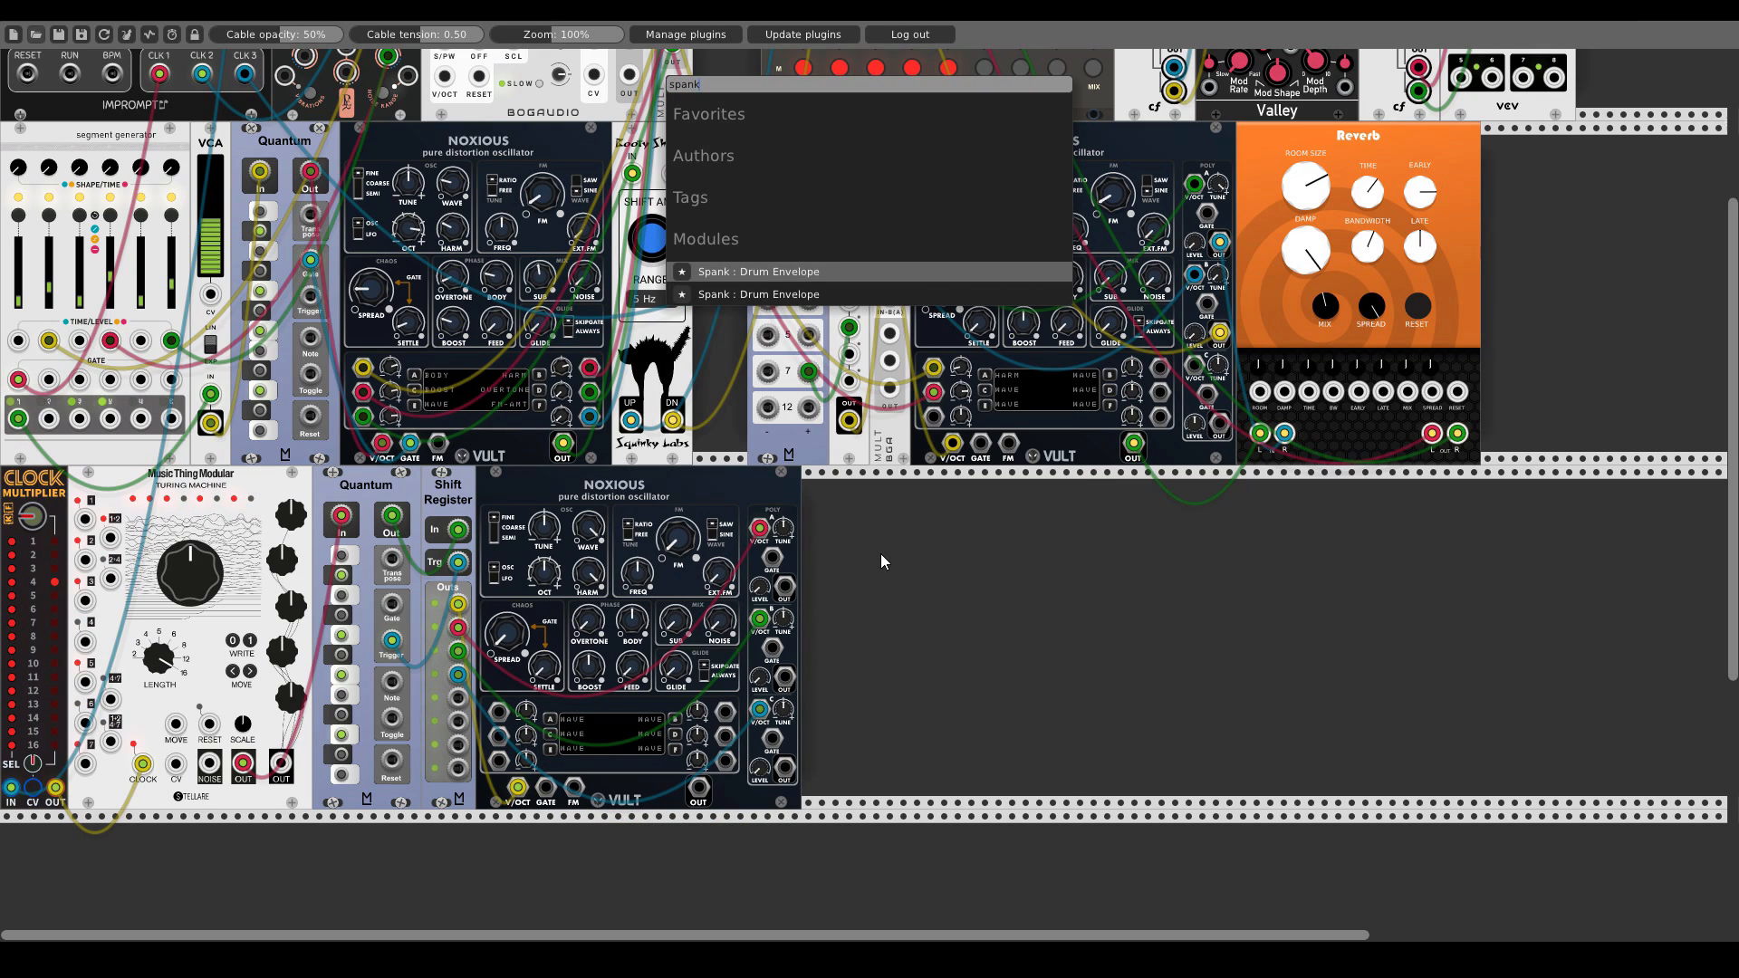
pyautogui.click(759, 288)
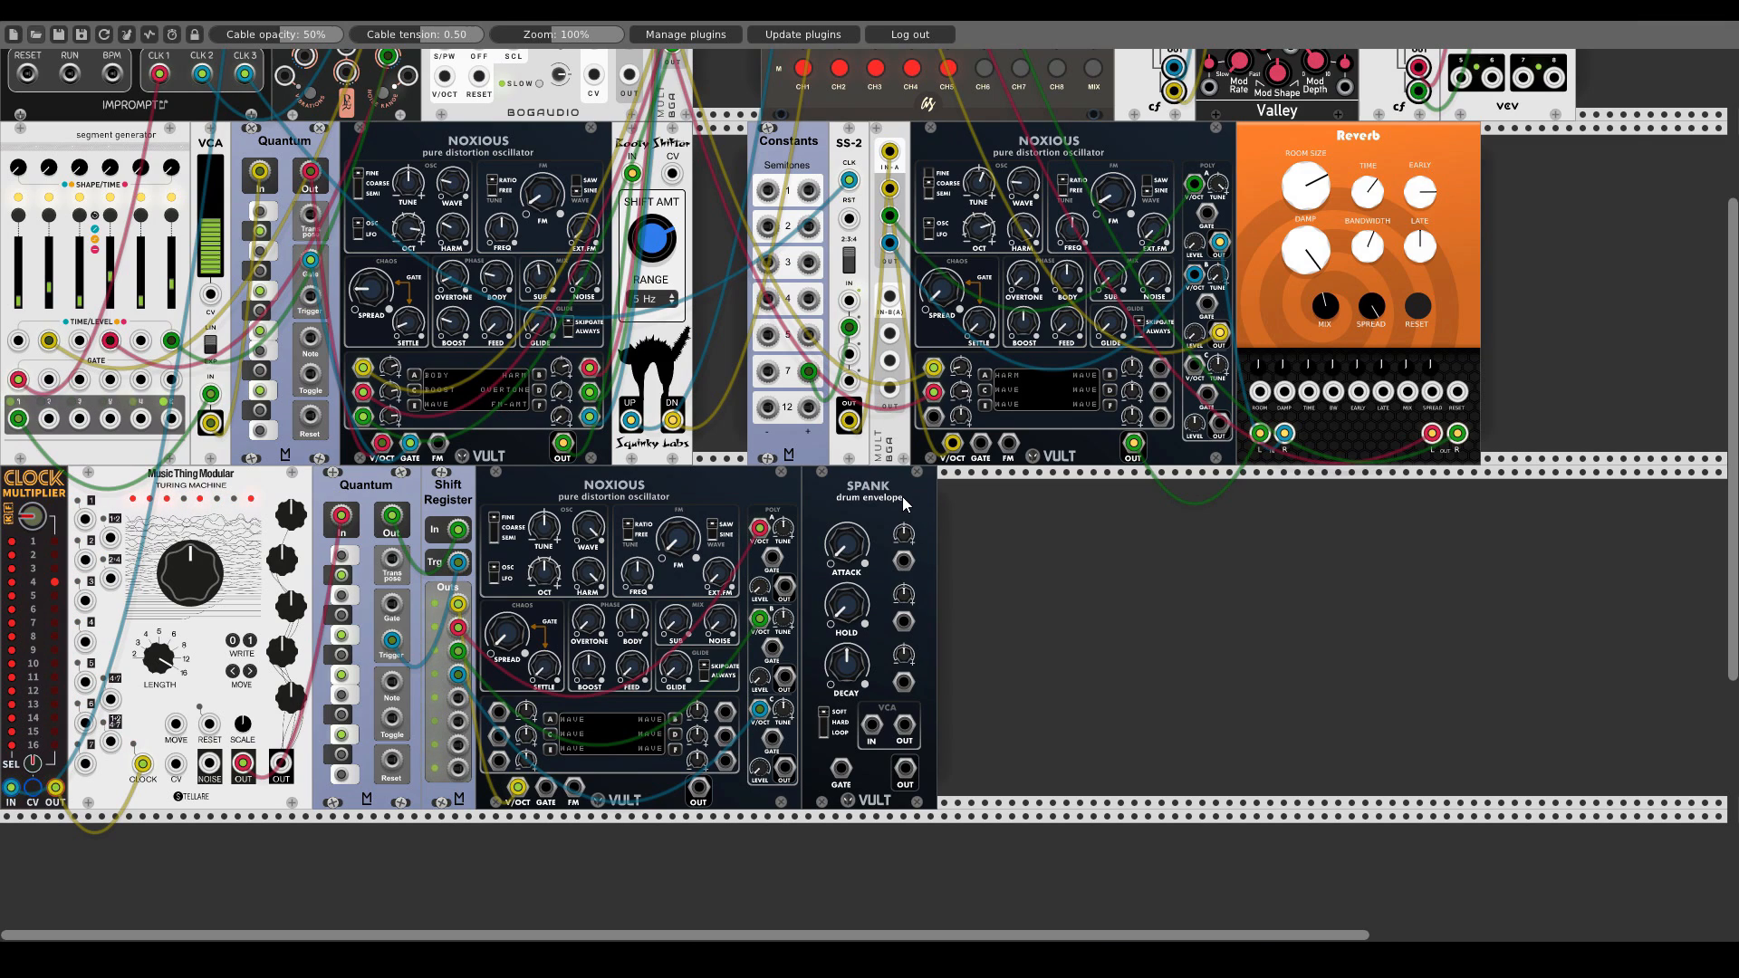
pyautogui.hotkey('ctrl', 'd')
pyautogui.hotkey('ctrl', 'd')
pyautogui.hotkey('ctrl', 'd')
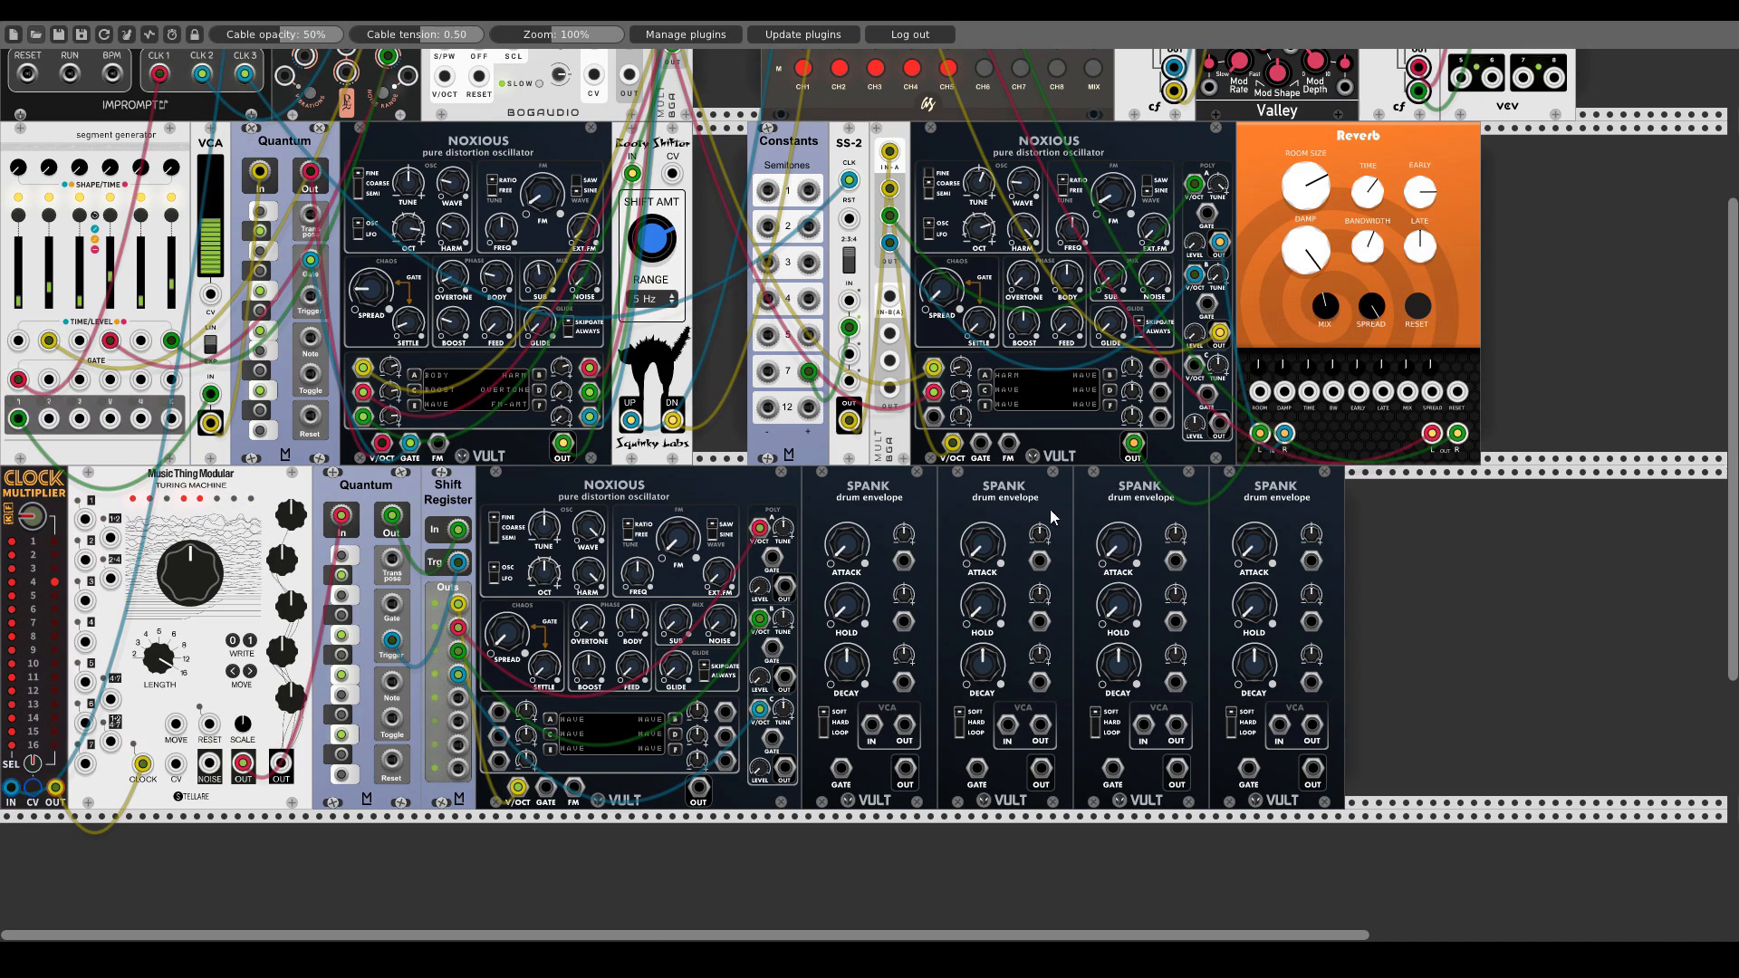
# - Patch the lower Noxious's main output and poly A, B and C outputs into the VCA inputs of the four Spanks in order
pyautogui.moveTo(699, 795); pyautogui.dragTo(871, 724)
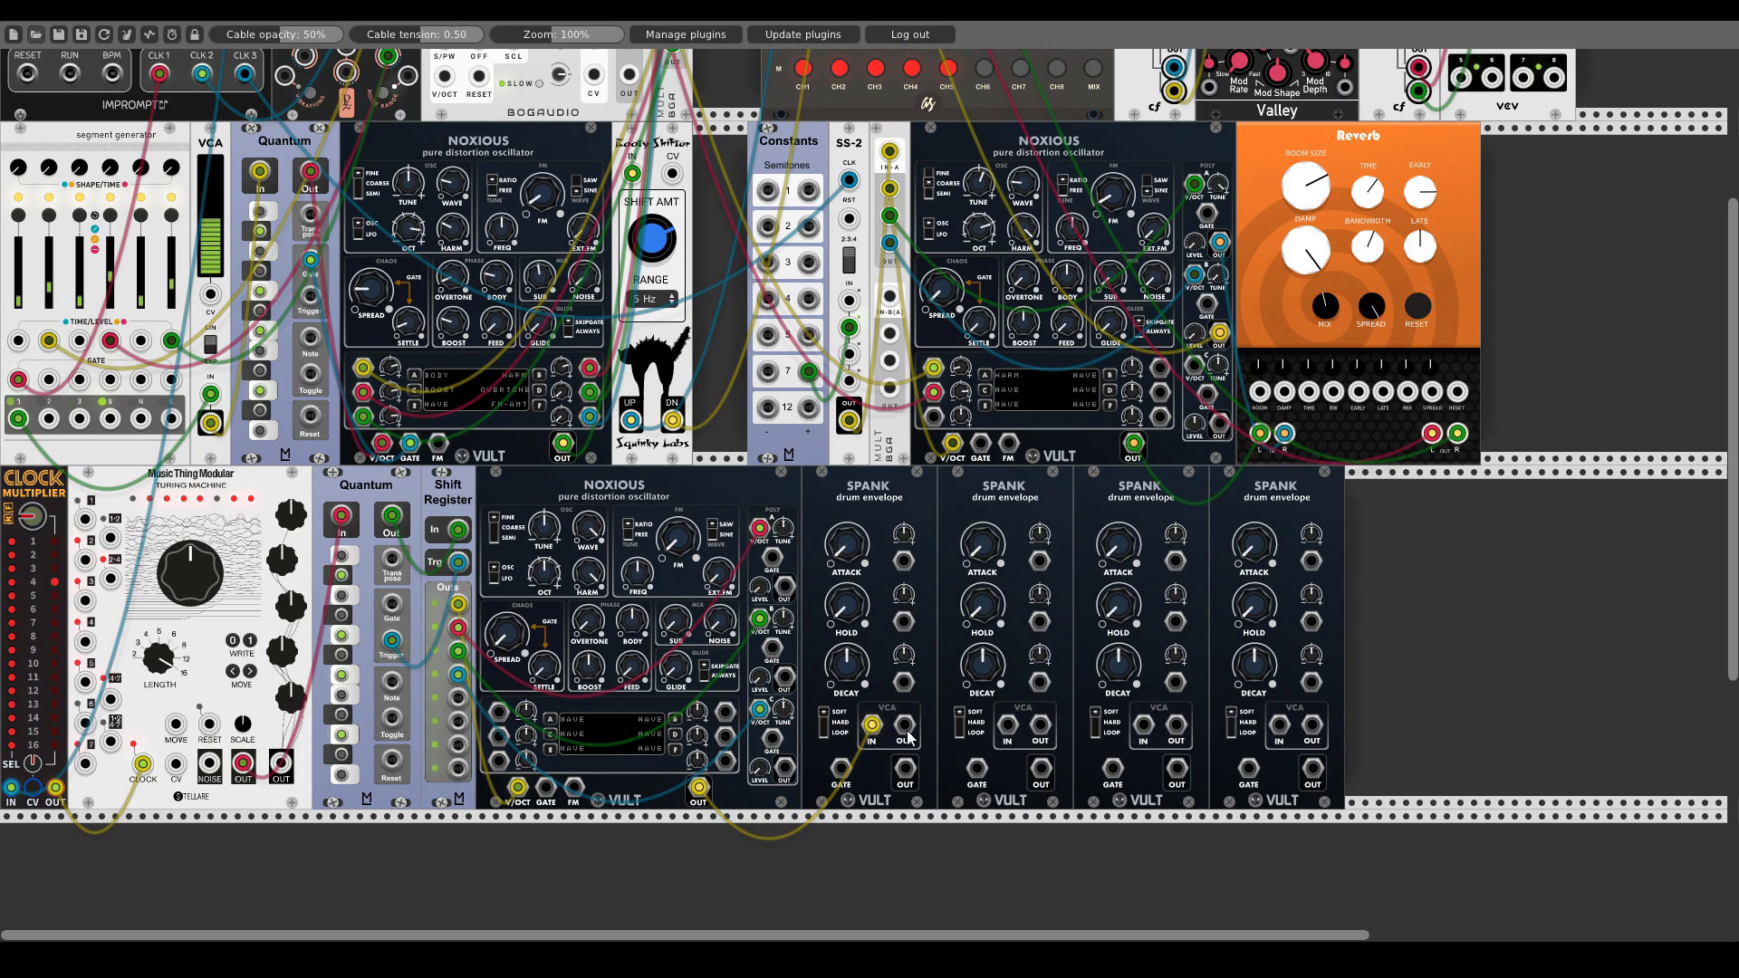
pyautogui.moveTo(784, 585); pyautogui.dragTo(1007, 725)
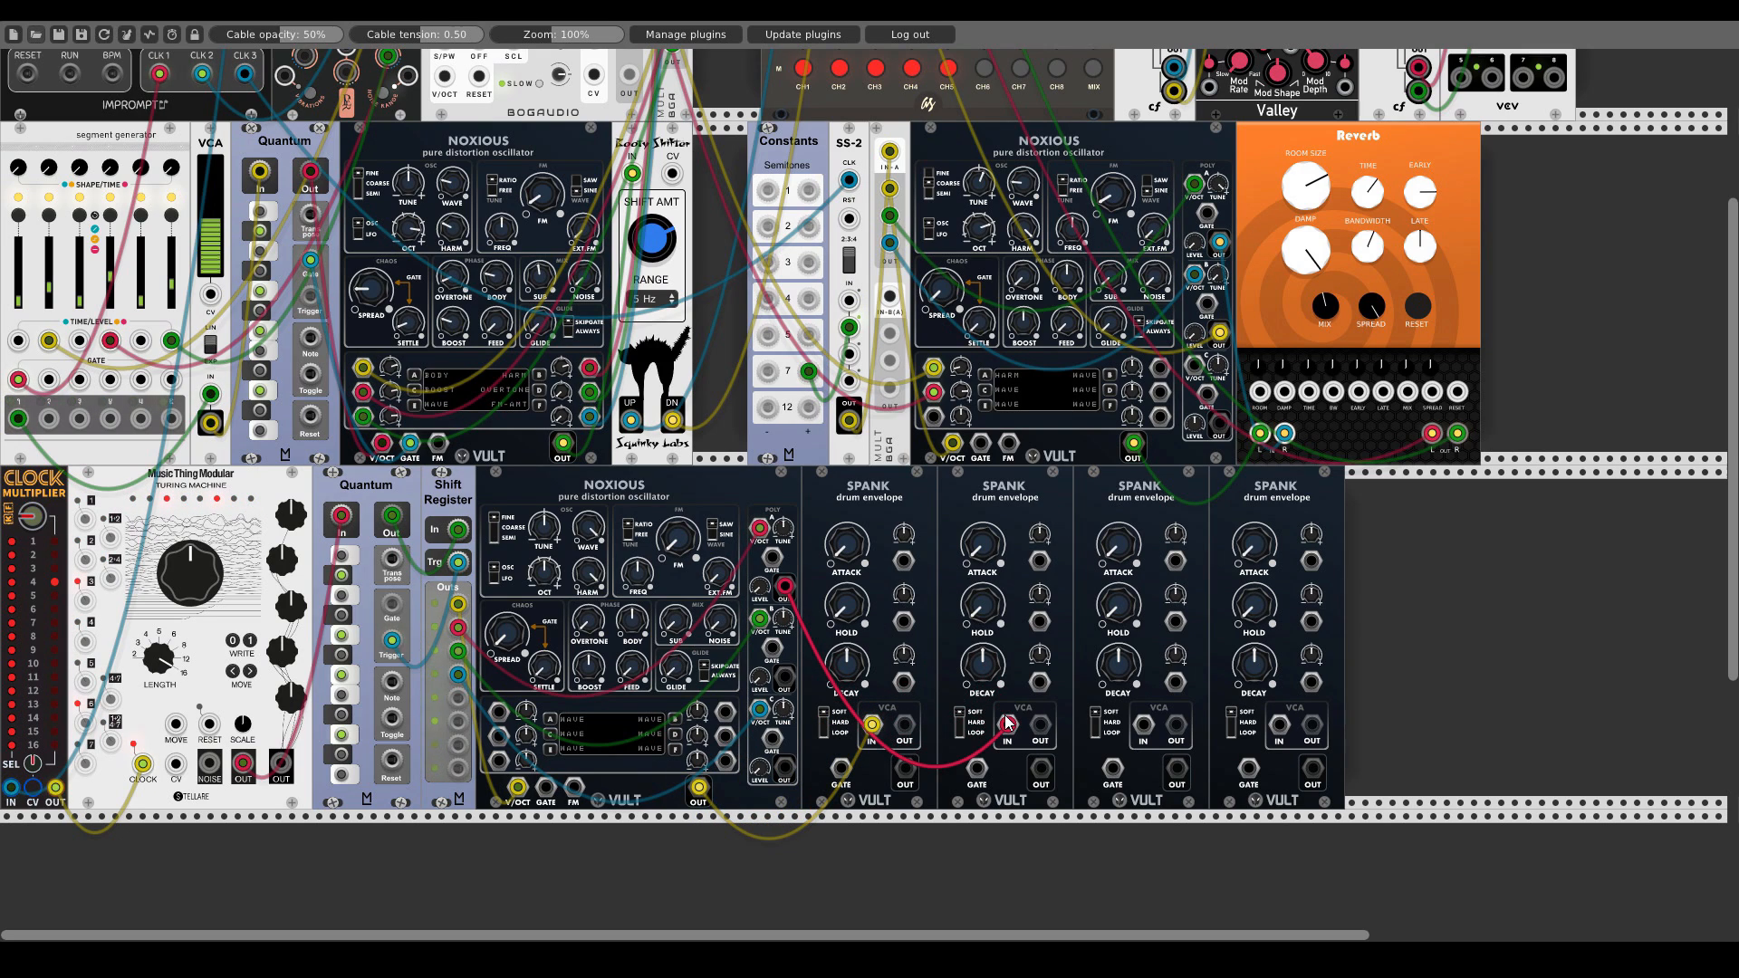
pyautogui.moveTo(785, 678); pyautogui.dragTo(1143, 725)
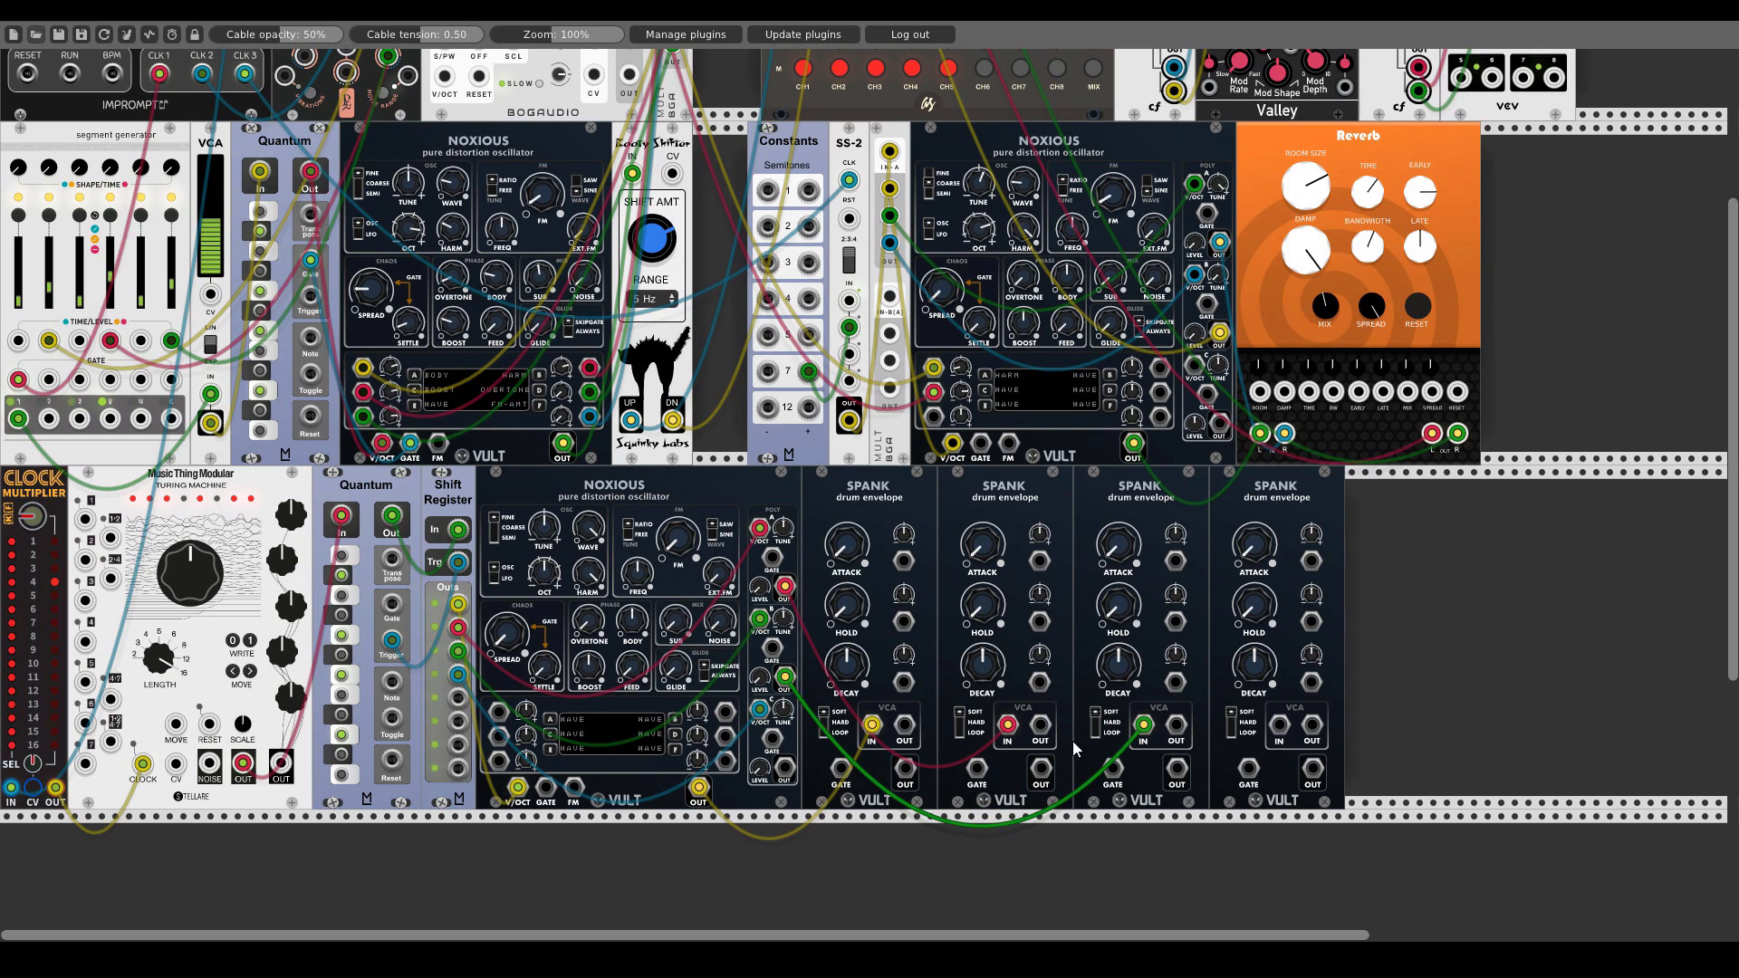
pyautogui.moveTo(784, 767); pyautogui.dragTo(1279, 724)
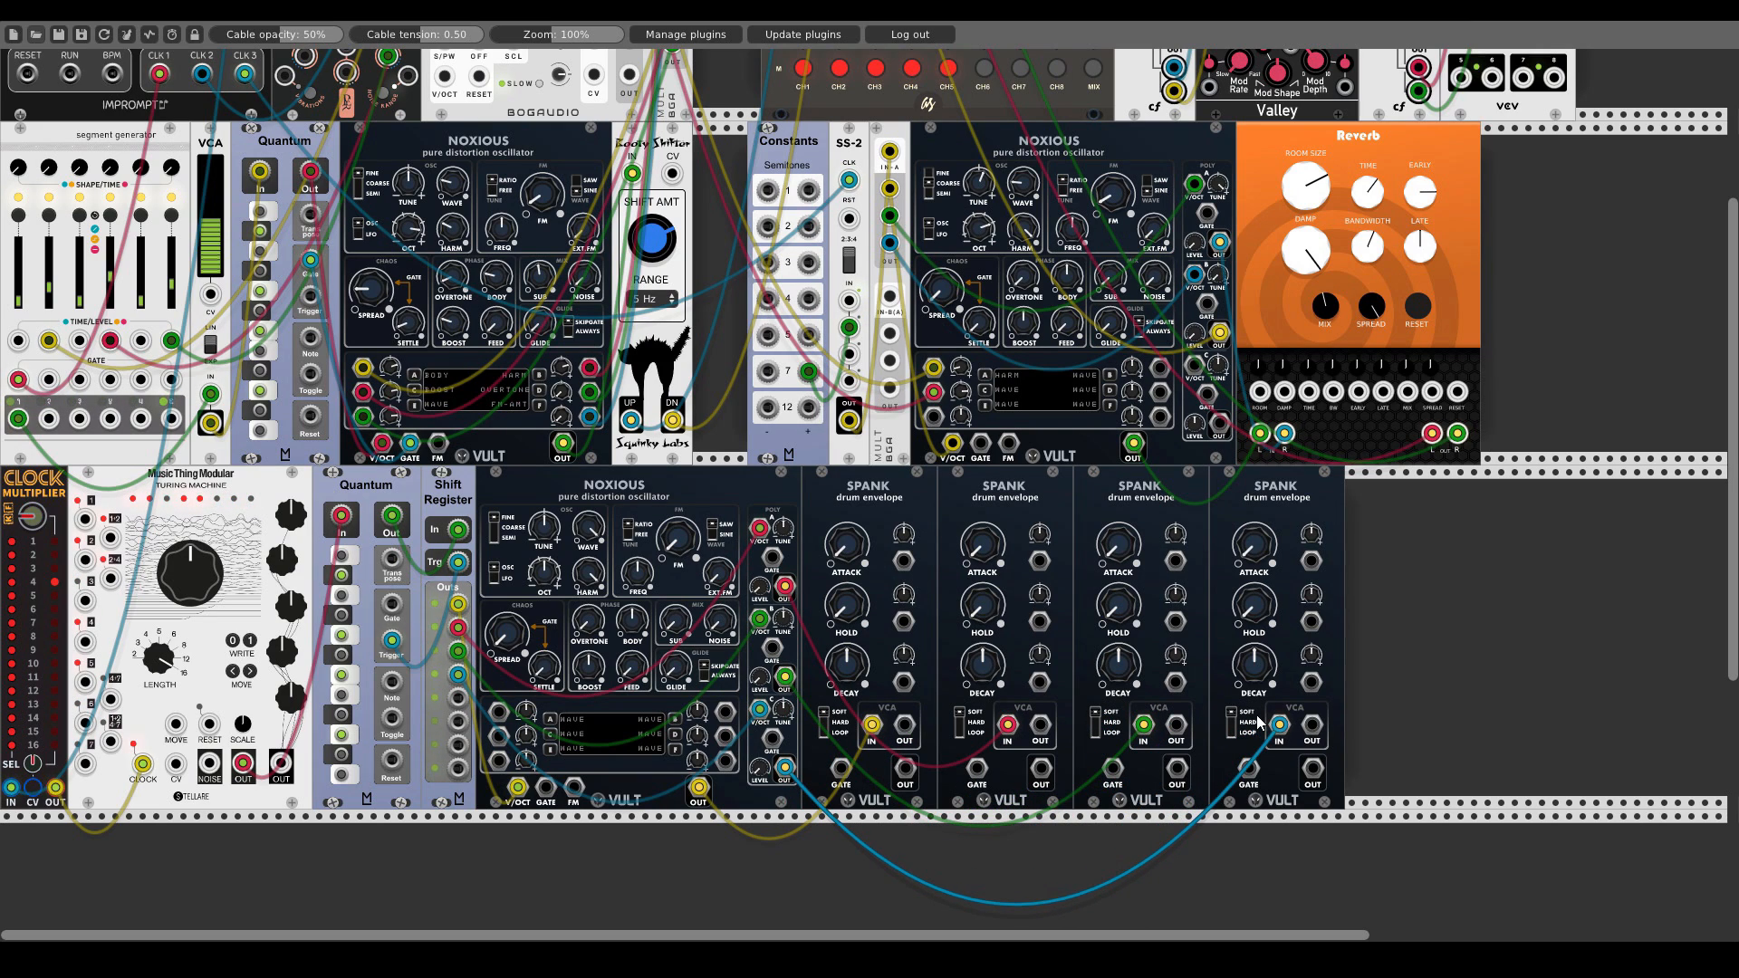
# - Shorten the Decay on the four Spank envelopes
pyautogui.click(958, 722)
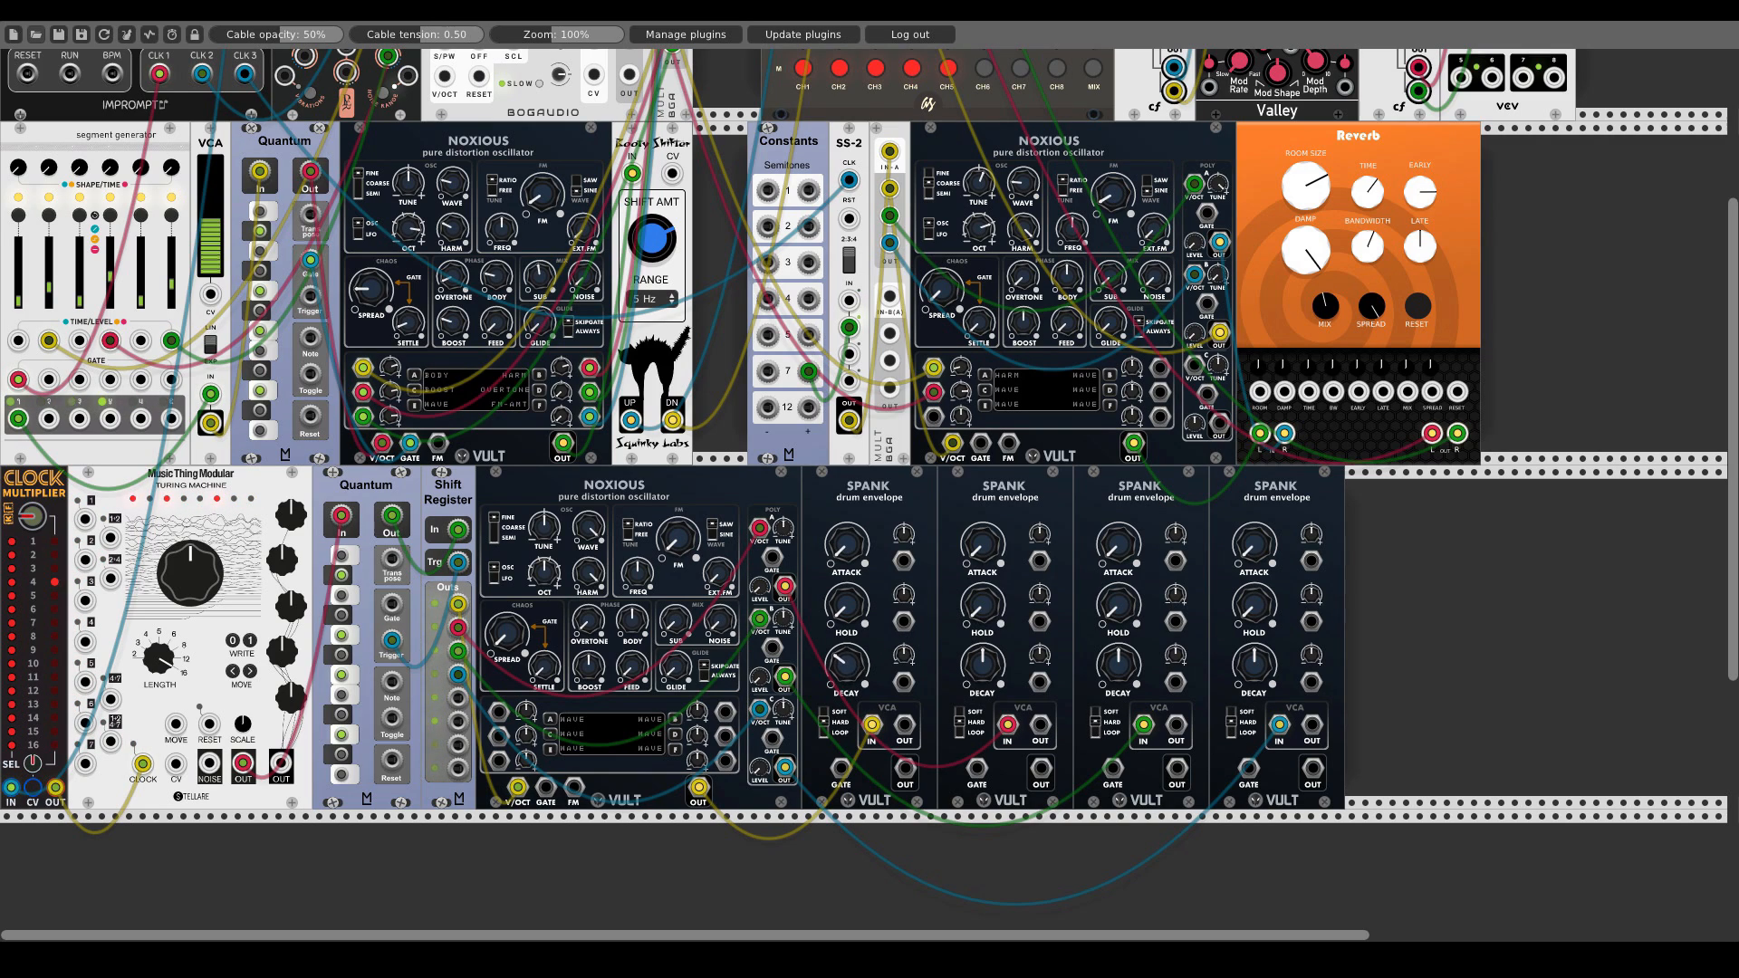
pyautogui.moveTo(981, 663); pyautogui.dragTo(982, 678)
pyautogui.moveTo(1117, 663); pyautogui.dragTo(1118, 678)
# - Patch the Turing Machine's pulse outputs 1, 3, 5 and 7 to the Gate inputs of the four Spanks in order
pyautogui.moveTo(85, 522); pyautogui.dragTo(840, 770)
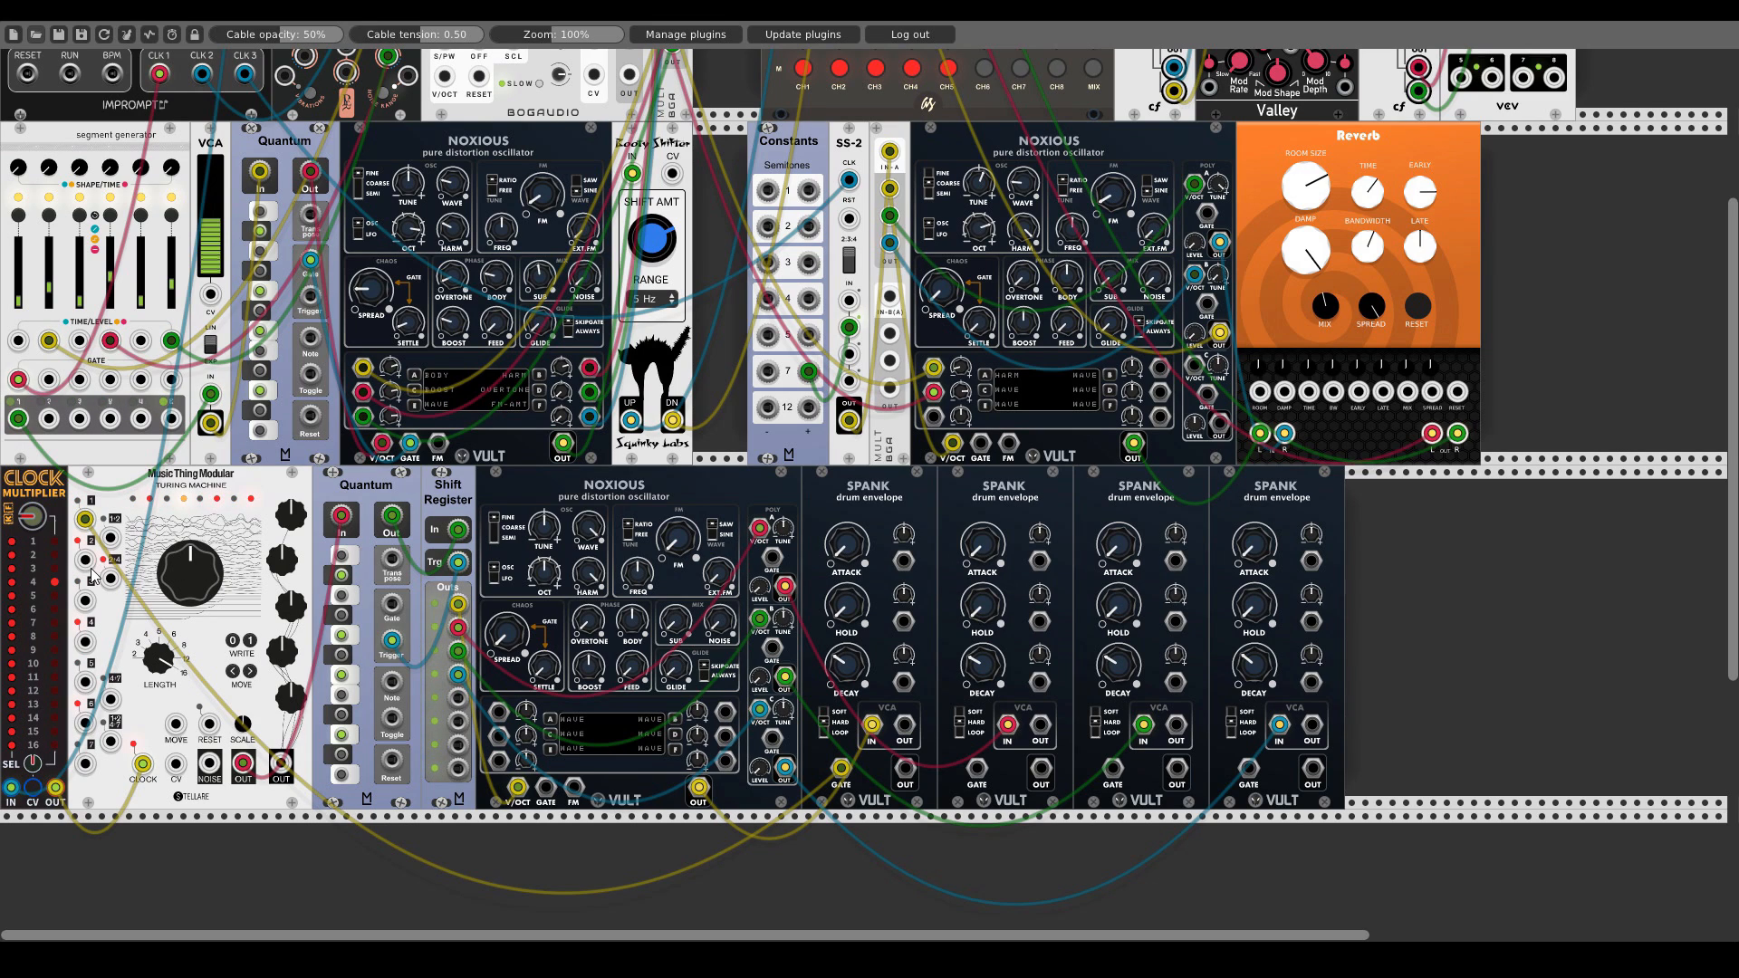
pyautogui.moveTo(86, 602); pyautogui.dragTo(978, 769)
pyautogui.moveTo(85, 682); pyautogui.dragTo(1112, 768)
pyautogui.moveTo(84, 764); pyautogui.dragTo(1248, 768)
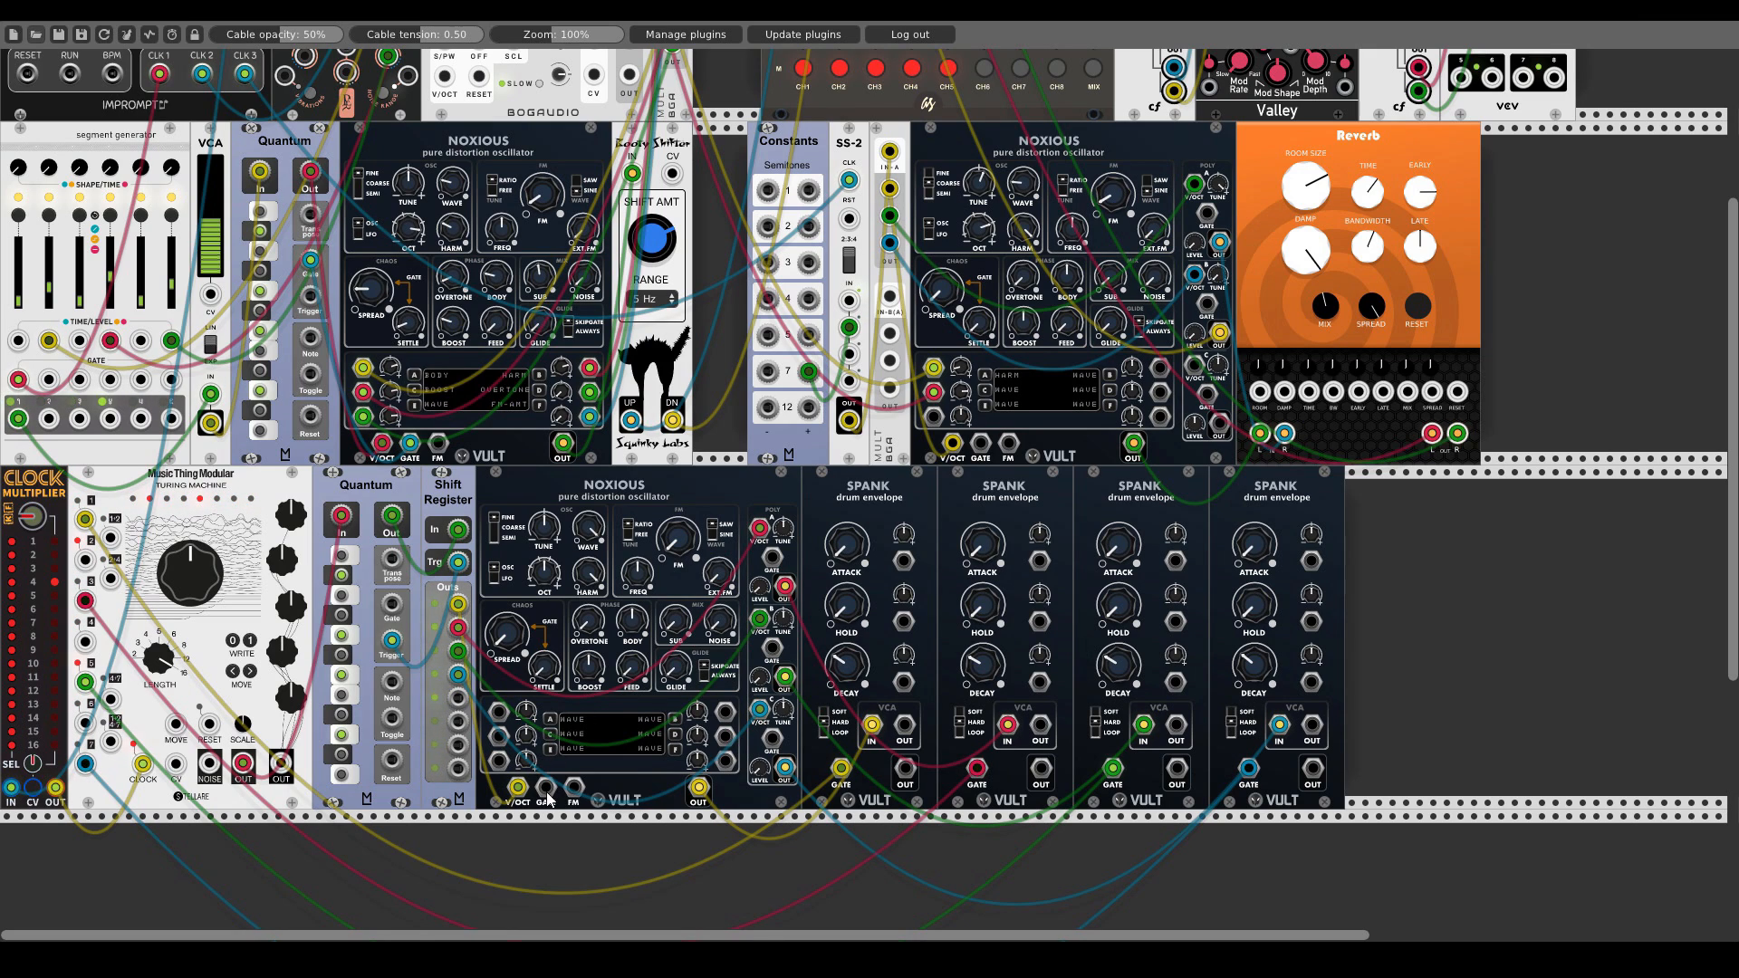
# - Patch Turing Machine outputs 1, 3, 5 and 7 to the lower Noxious's main GATE and its poly A, B and C GATE inputs
pyautogui.moveTo(548, 796); pyautogui.dragTo(87, 521)
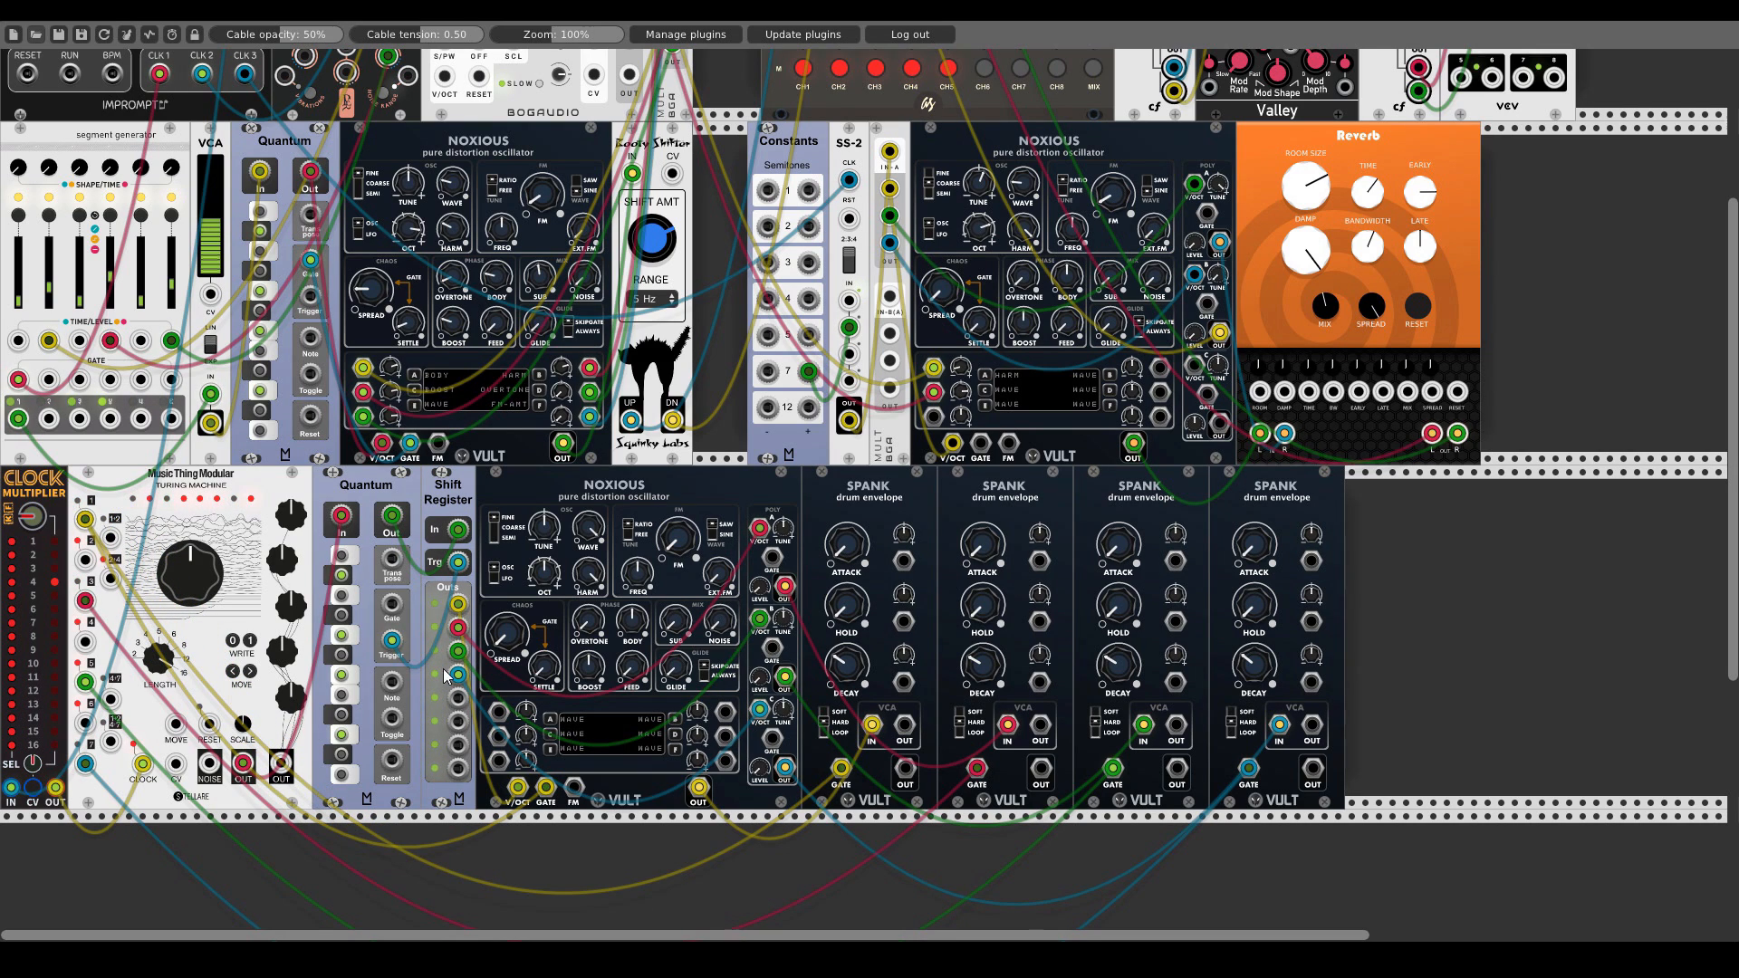
pyautogui.moveTo(771, 556); pyautogui.dragTo(85, 602)
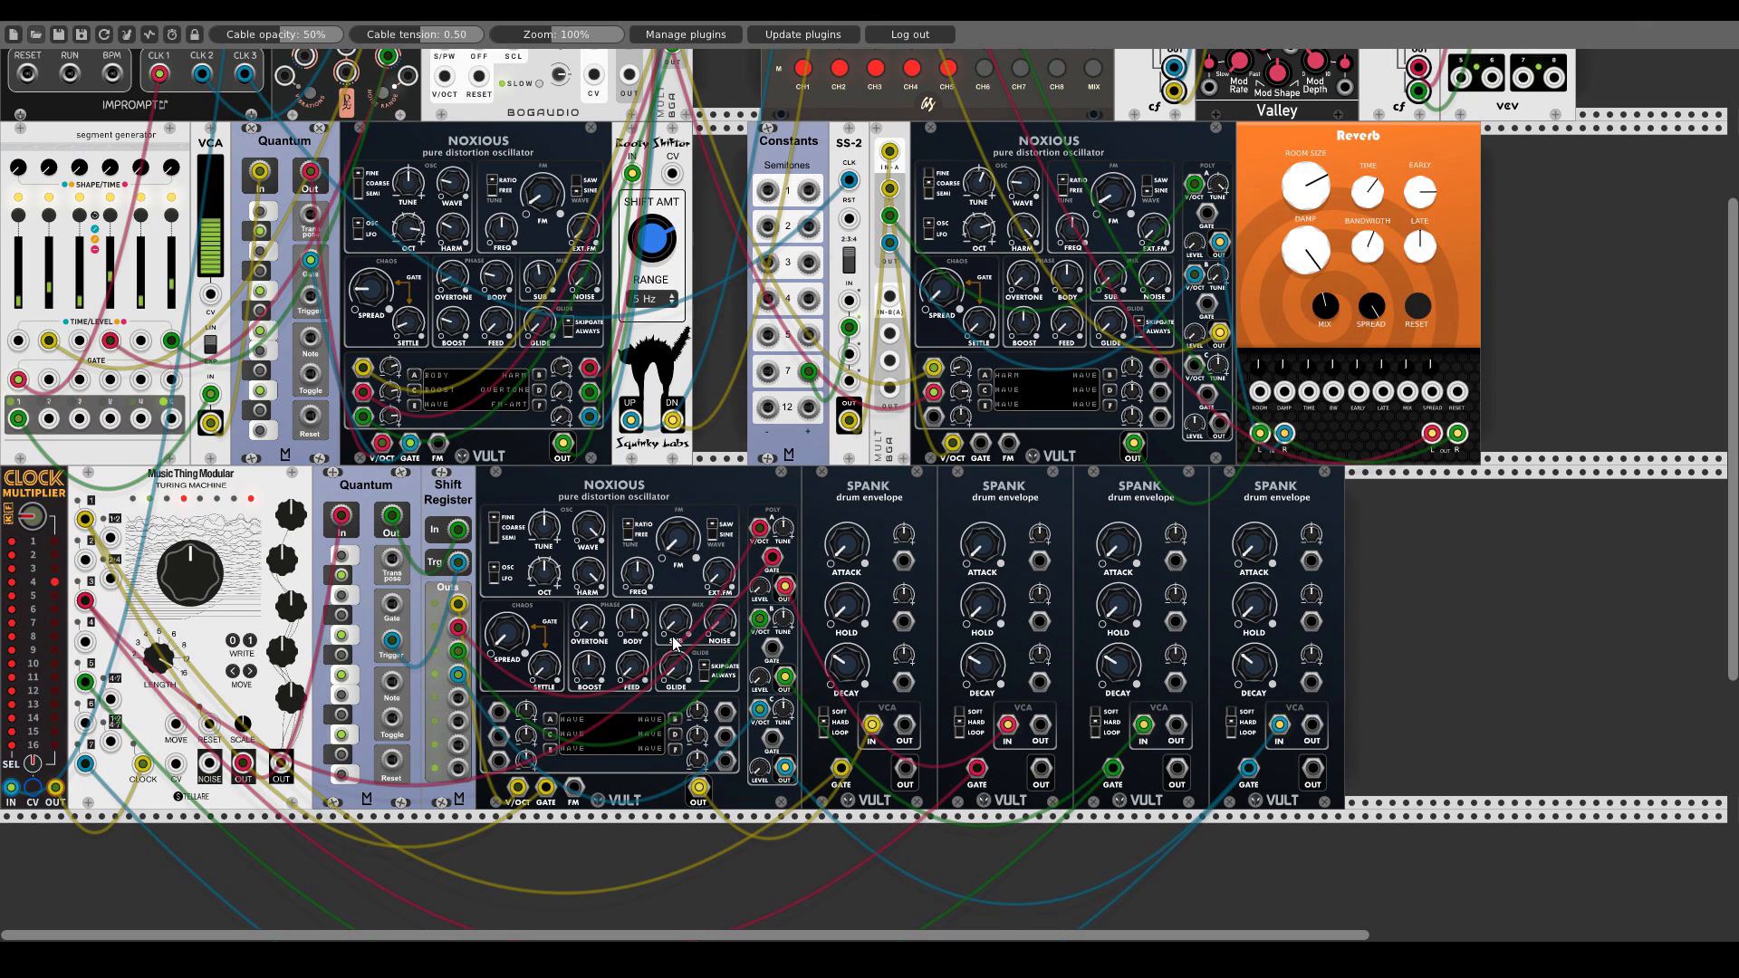
pyautogui.moveTo(774, 650); pyautogui.dragTo(85, 682)
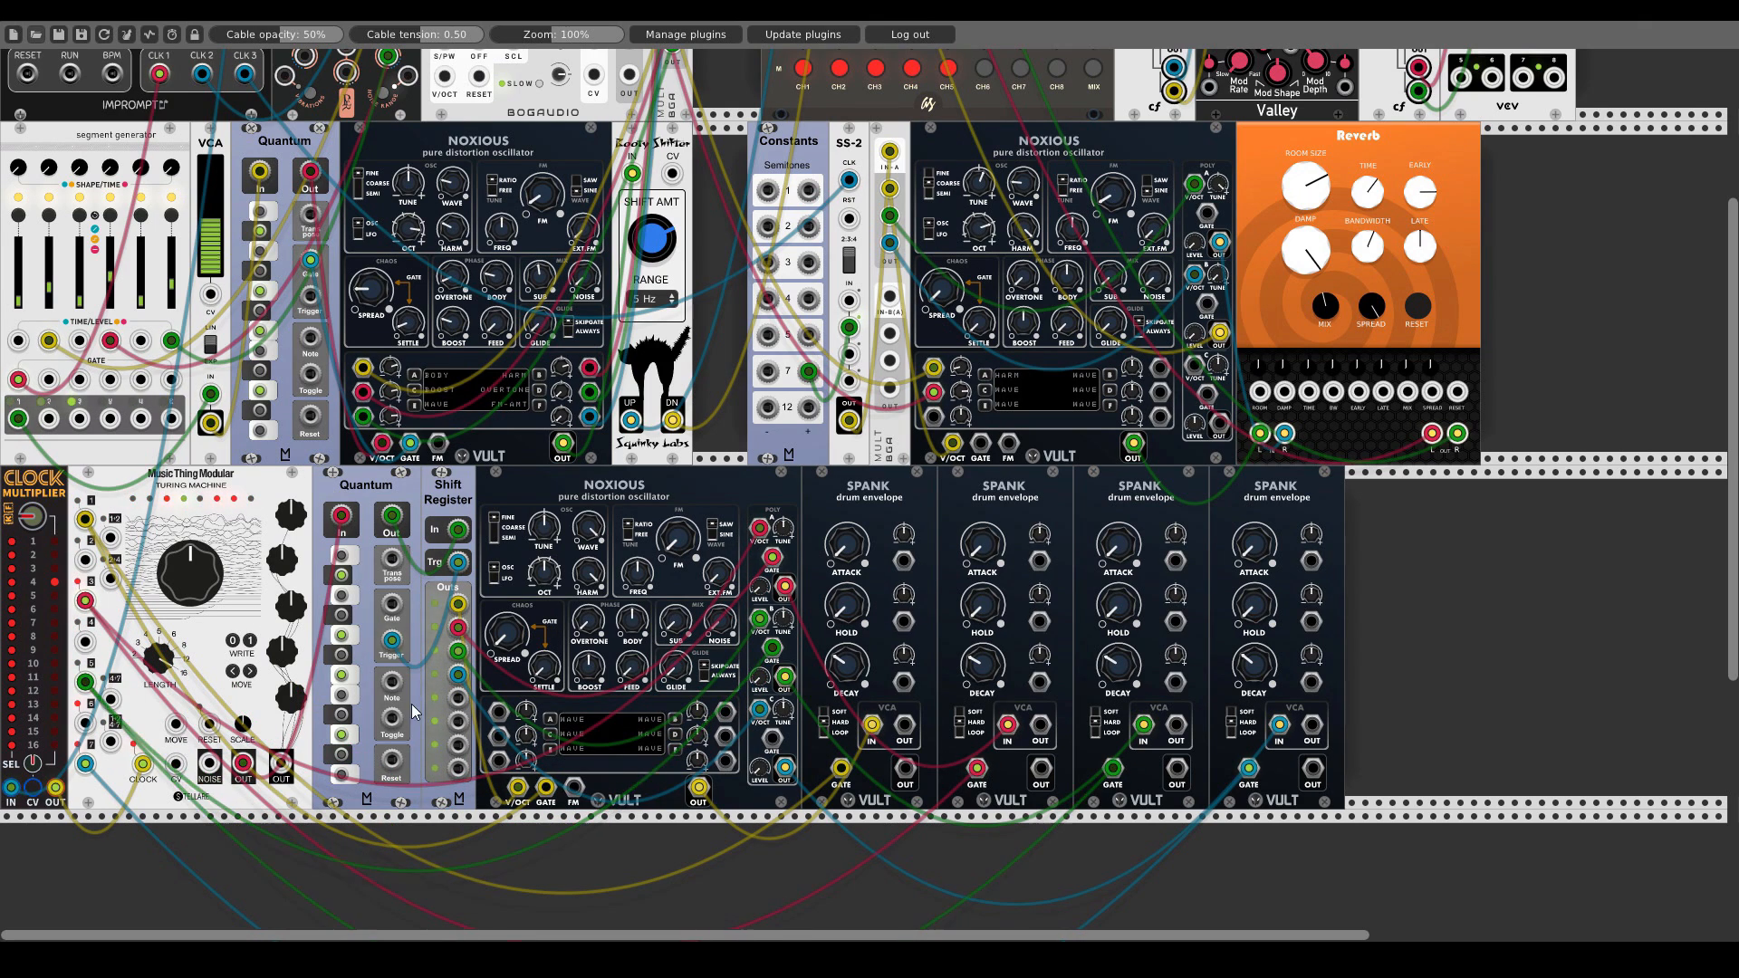
pyautogui.moveTo(777, 738); pyautogui.dragTo(91, 765)
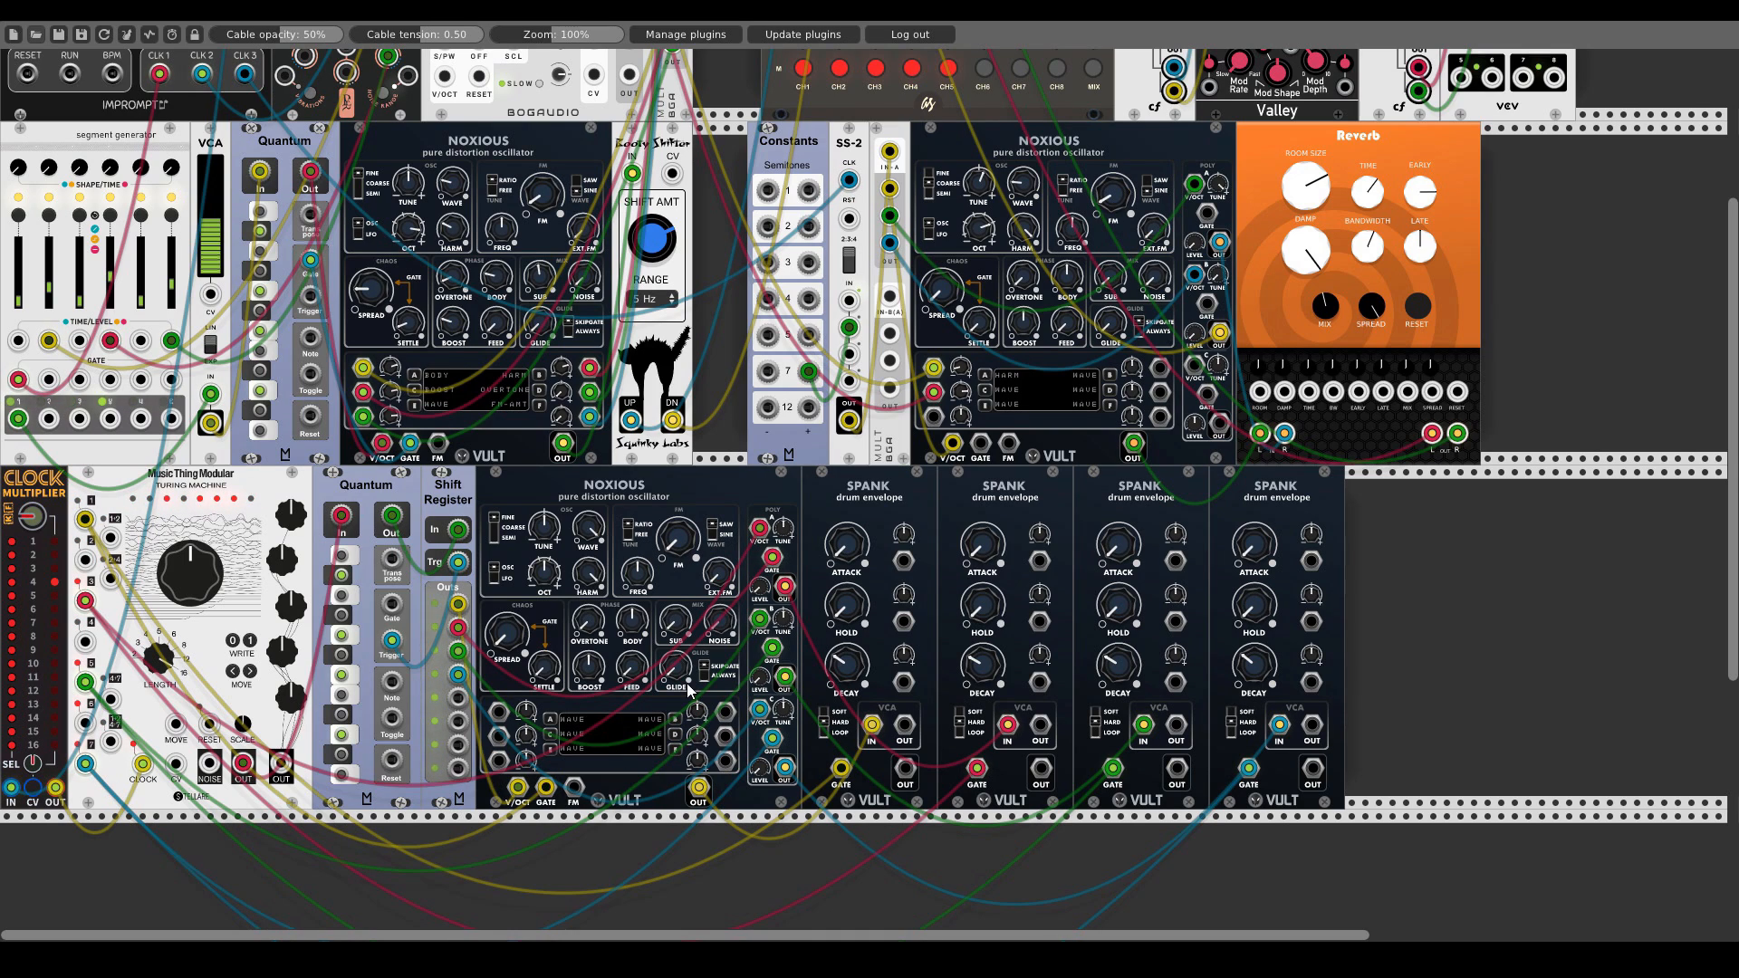
# - Add a Bogaudio MIX4 mixer after the Spanks and patch the four Spank VCA outputs into its channels 1 to 4
pyautogui.rightClick(1419, 564)
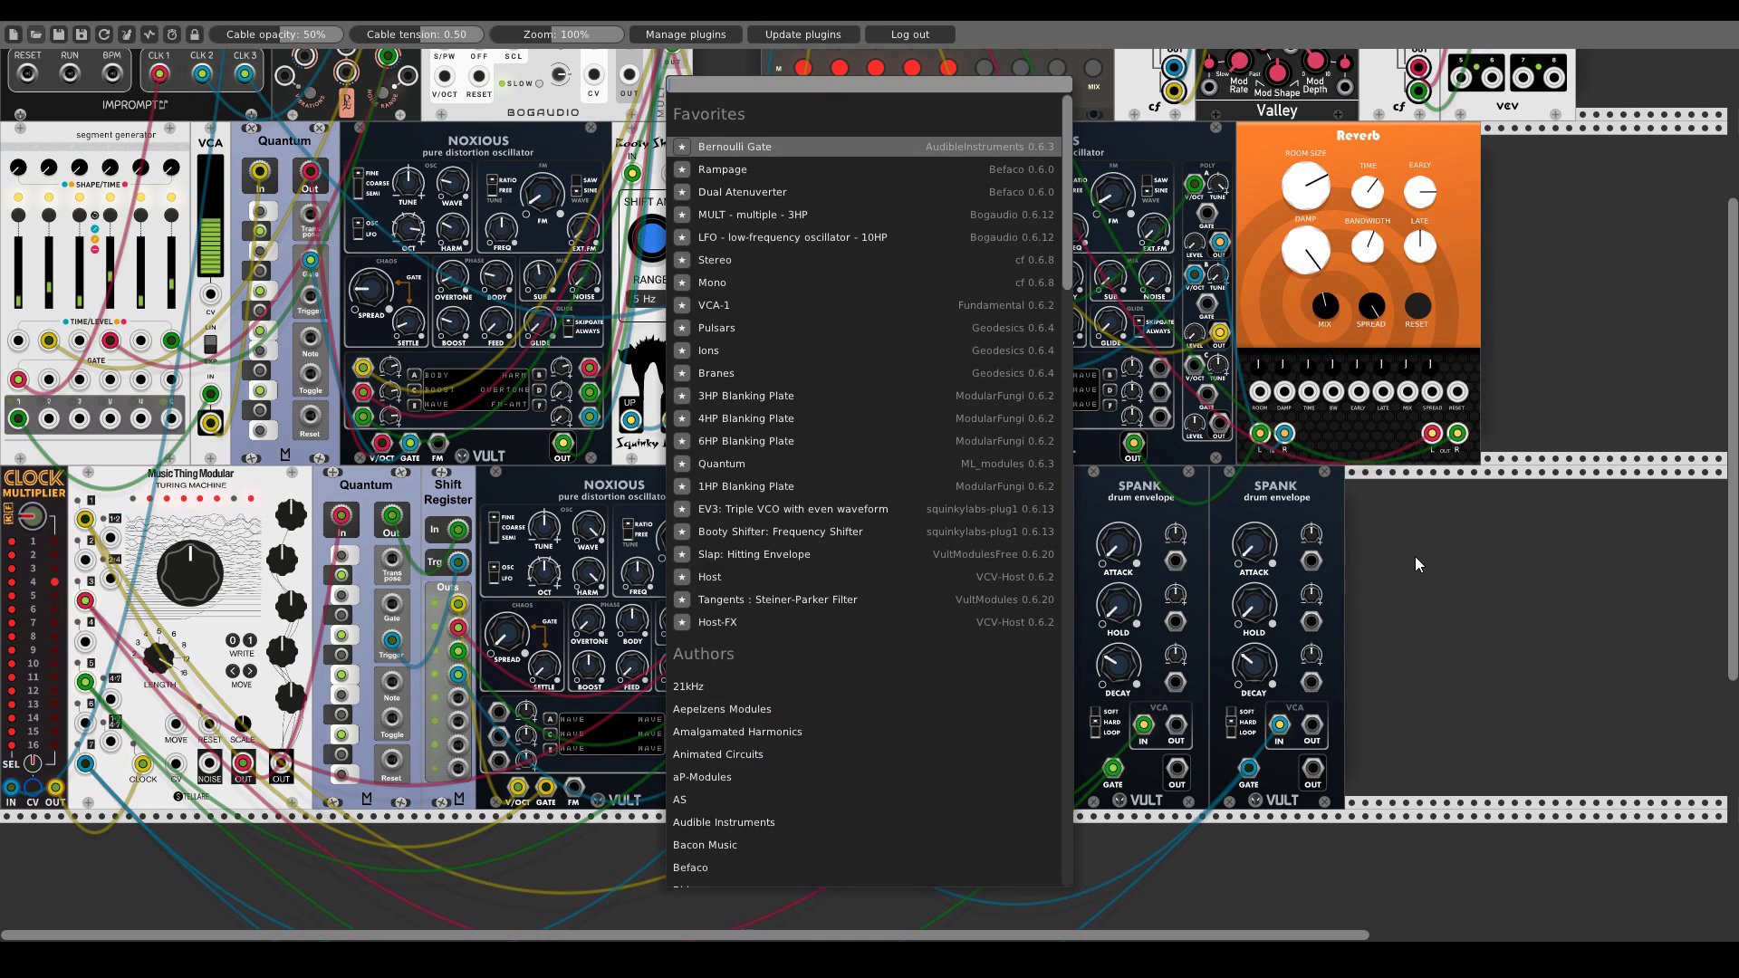
pyautogui.write('mixer')
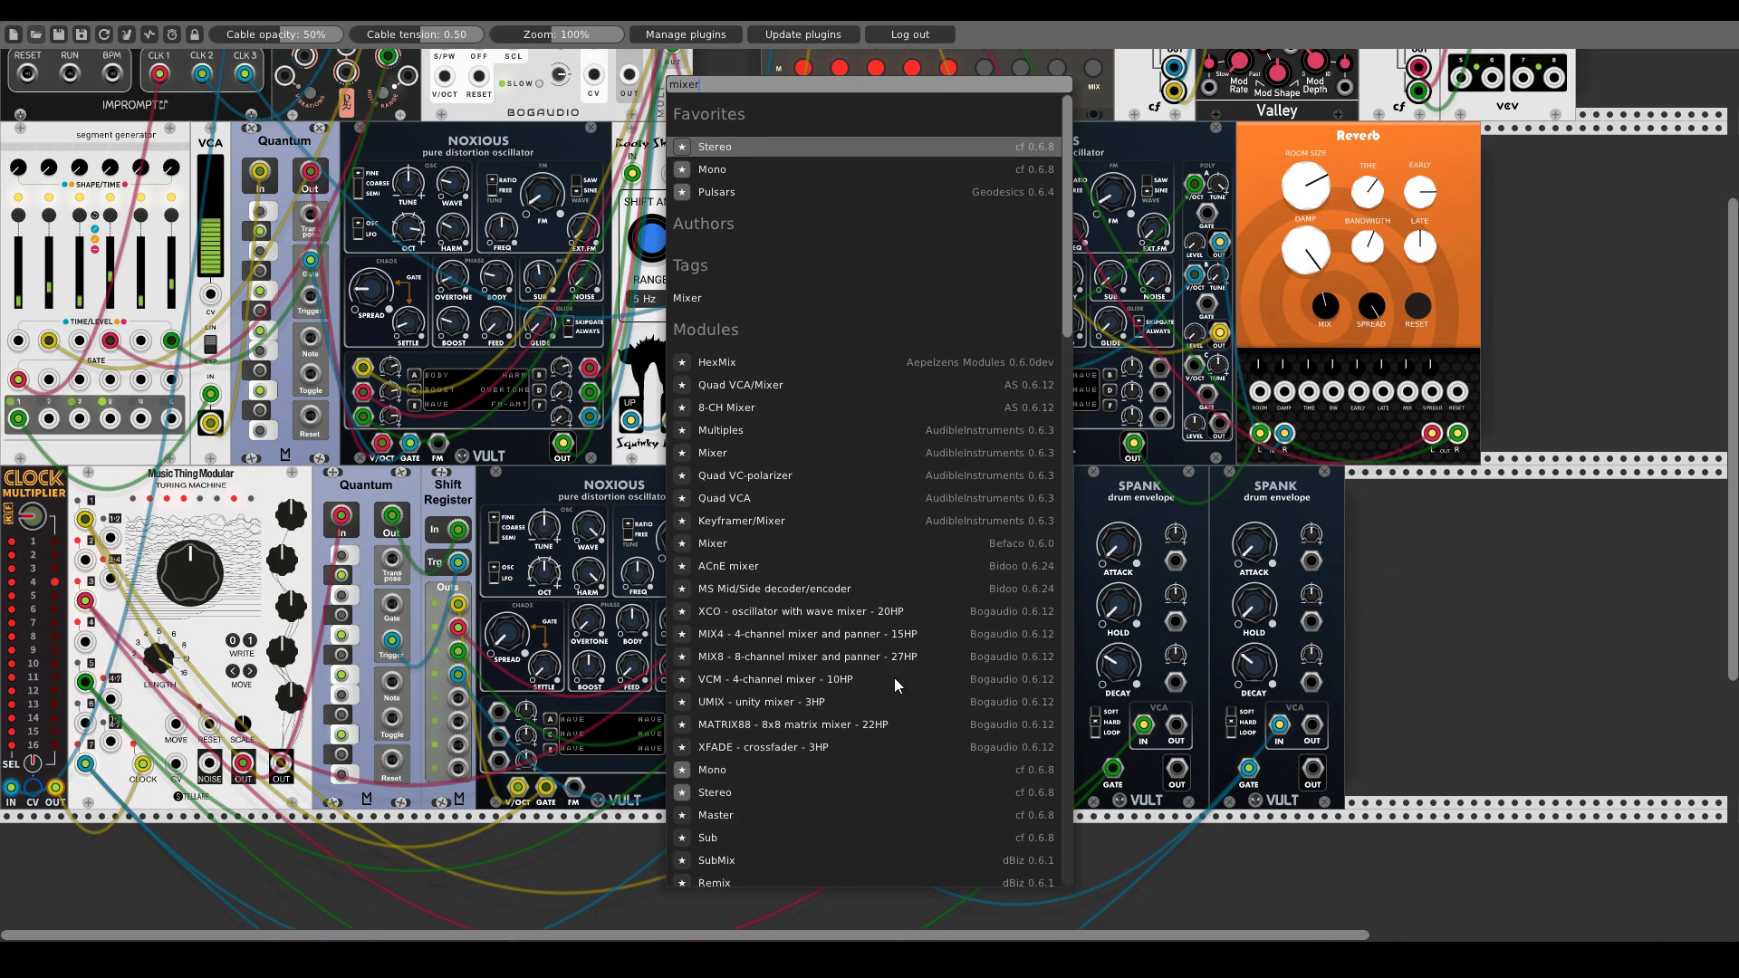
pyautogui.click(850, 638)
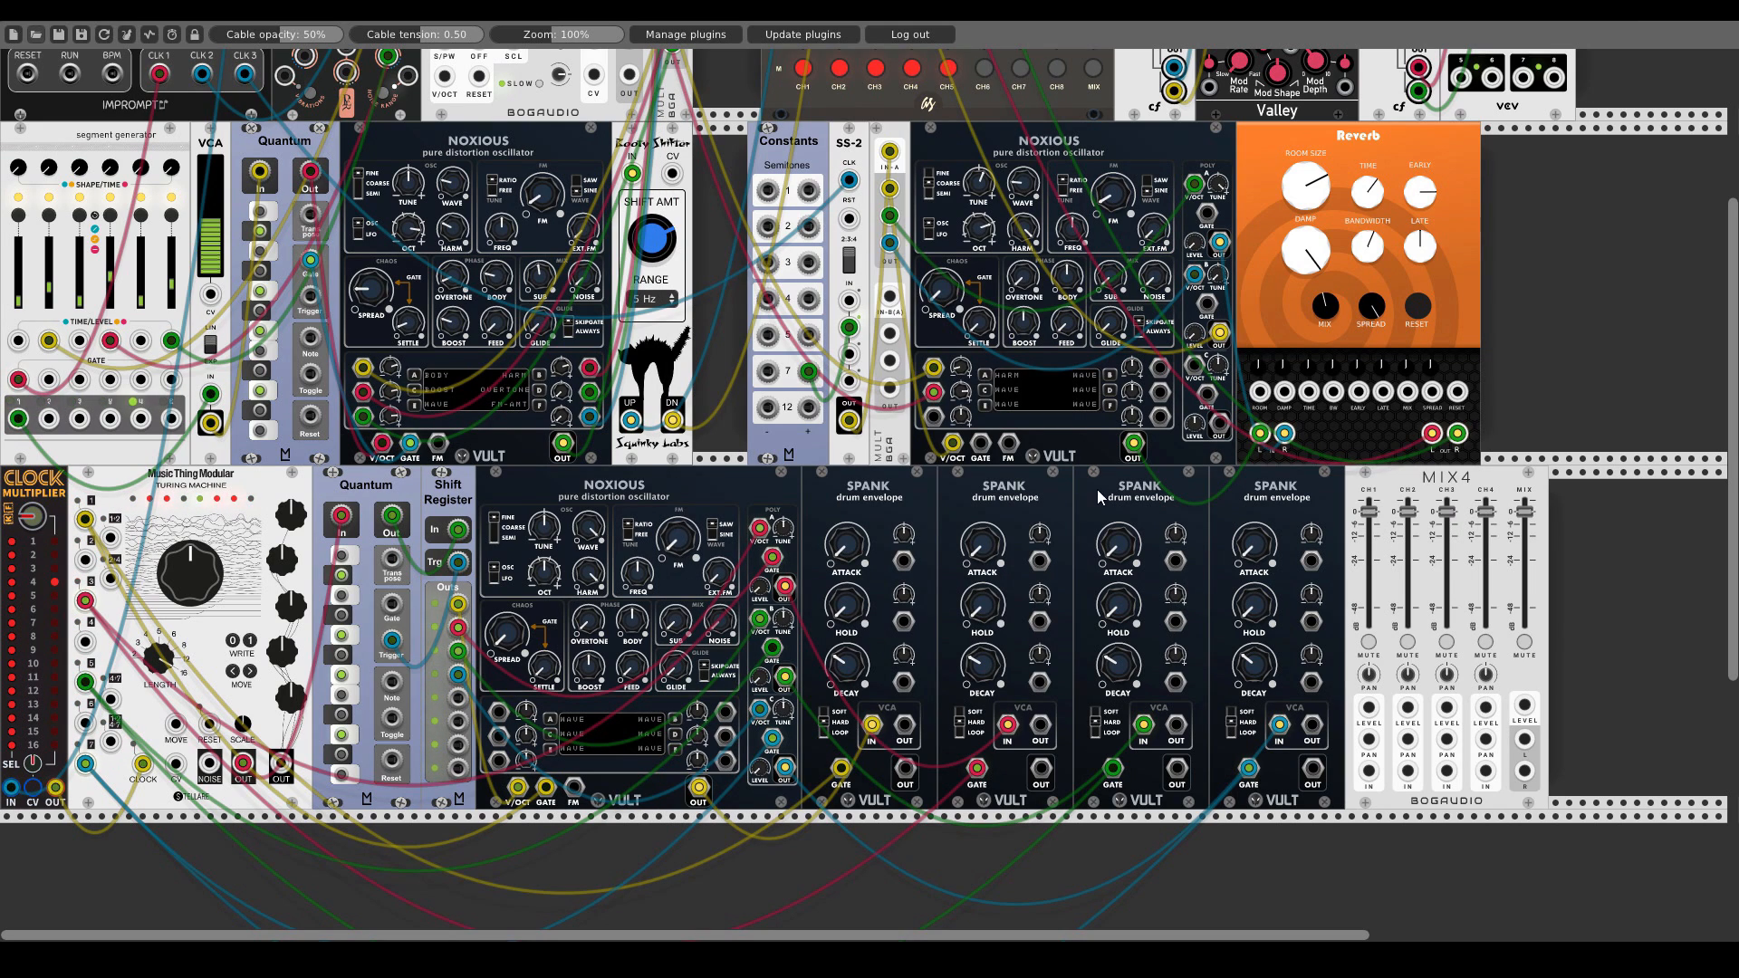
pyautogui.moveTo(906, 727); pyautogui.dragTo(1368, 771)
pyautogui.moveTo(1041, 724); pyautogui.dragTo(1406, 771)
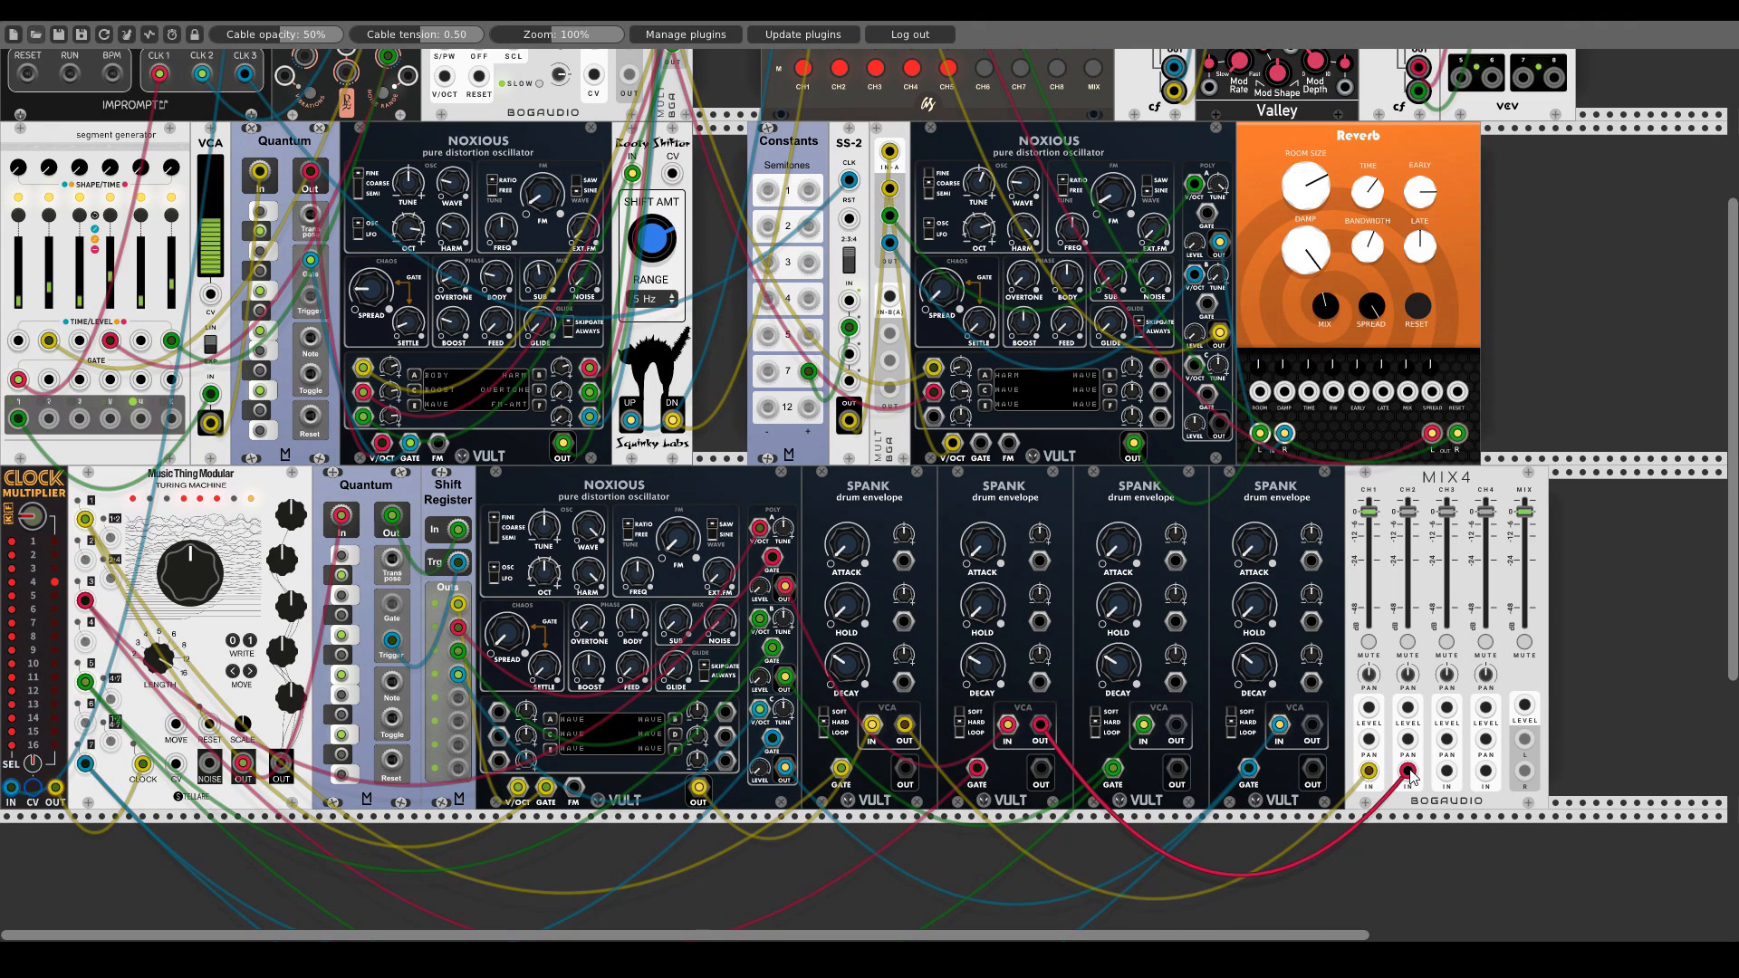
pyautogui.moveTo(1175, 725); pyautogui.dragTo(1447, 770)
pyautogui.moveTo(1312, 724); pyautogui.dragTo(1485, 771)
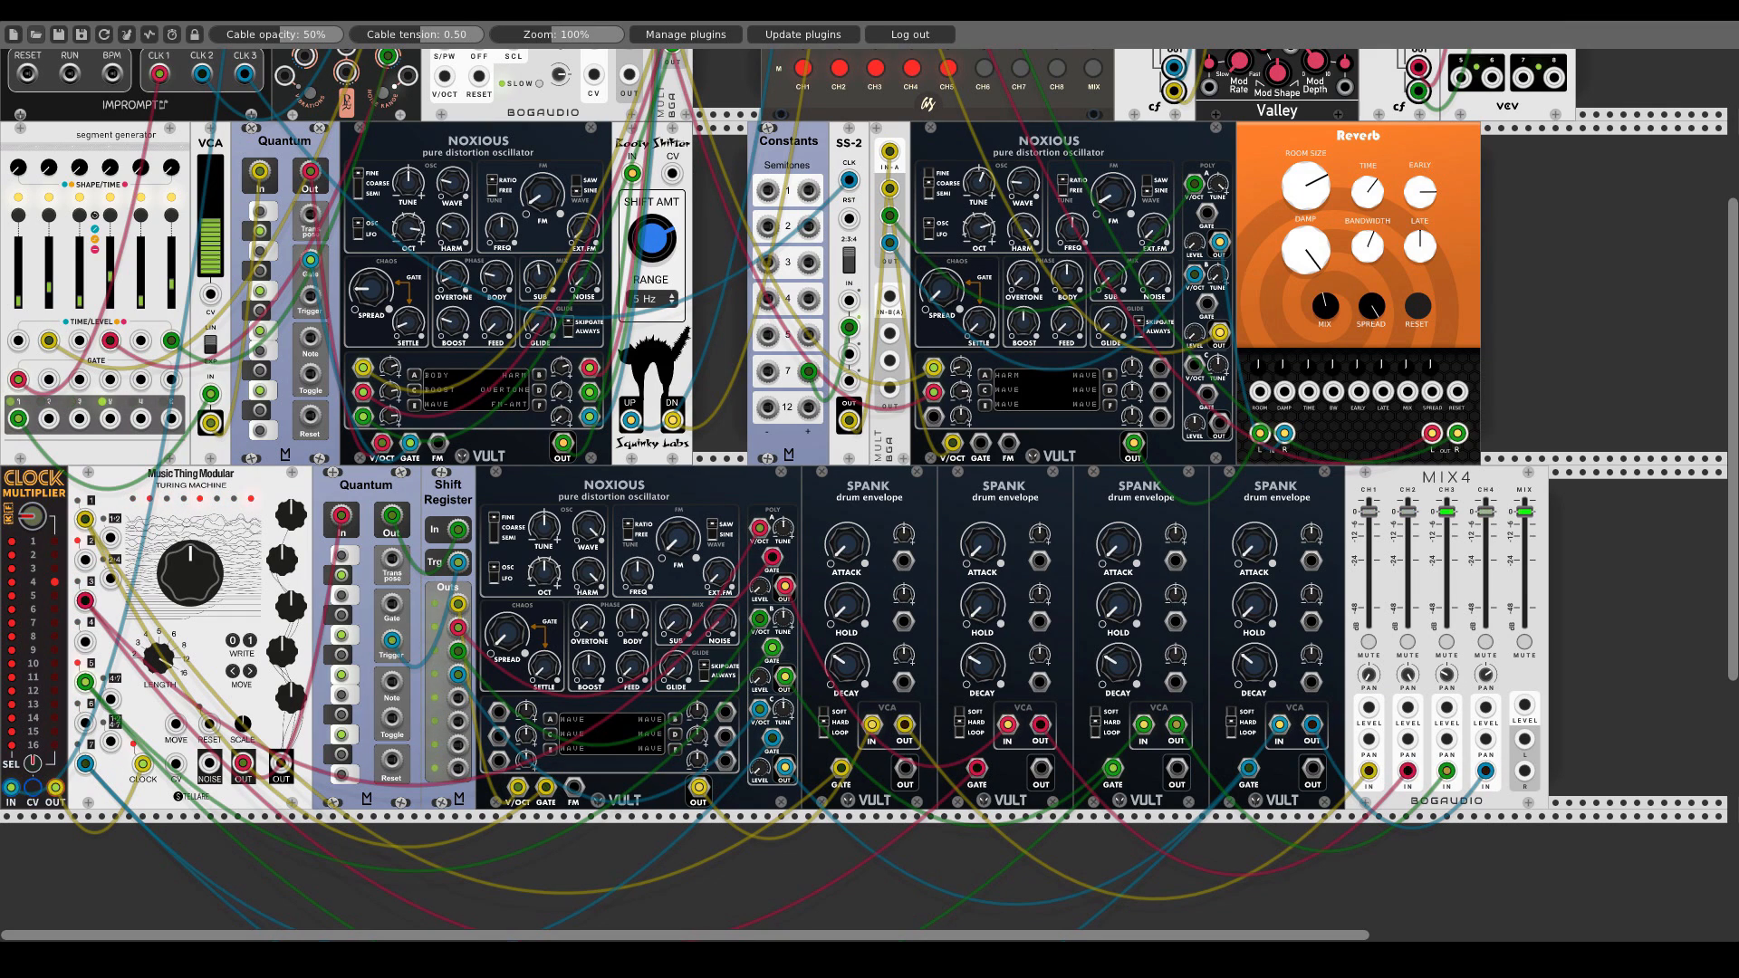
# - Lower the MIX4 channel faders slightly and patch the MIX4 L and R outputs to channels 6 and 7 of the main mixer
pyautogui.moveTo(1369, 513); pyautogui.dragTo(1453, 524)
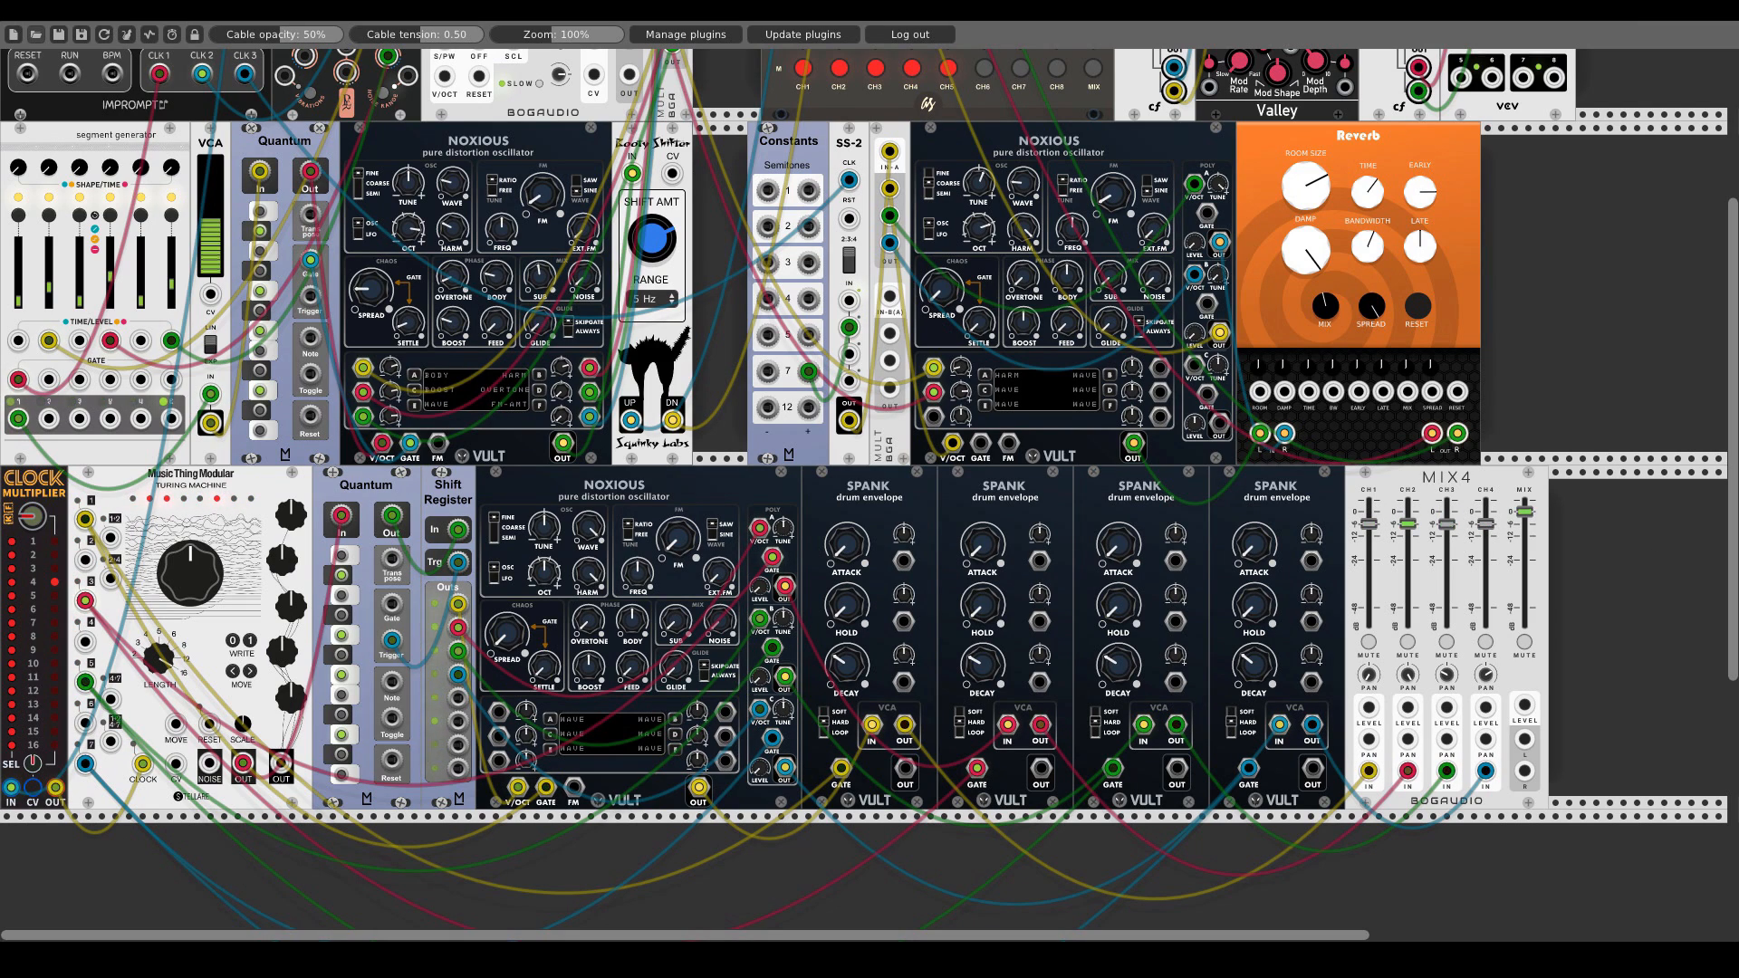
pyautogui.moveTo(1524, 740); pyautogui.dragTo(983, 114)
pyautogui.scroll(6, 1503, 711)
pyautogui.moveTo(1019, 114); pyautogui.dragTo(1525, 817)
pyautogui.scroll(-5, 1304, 625)
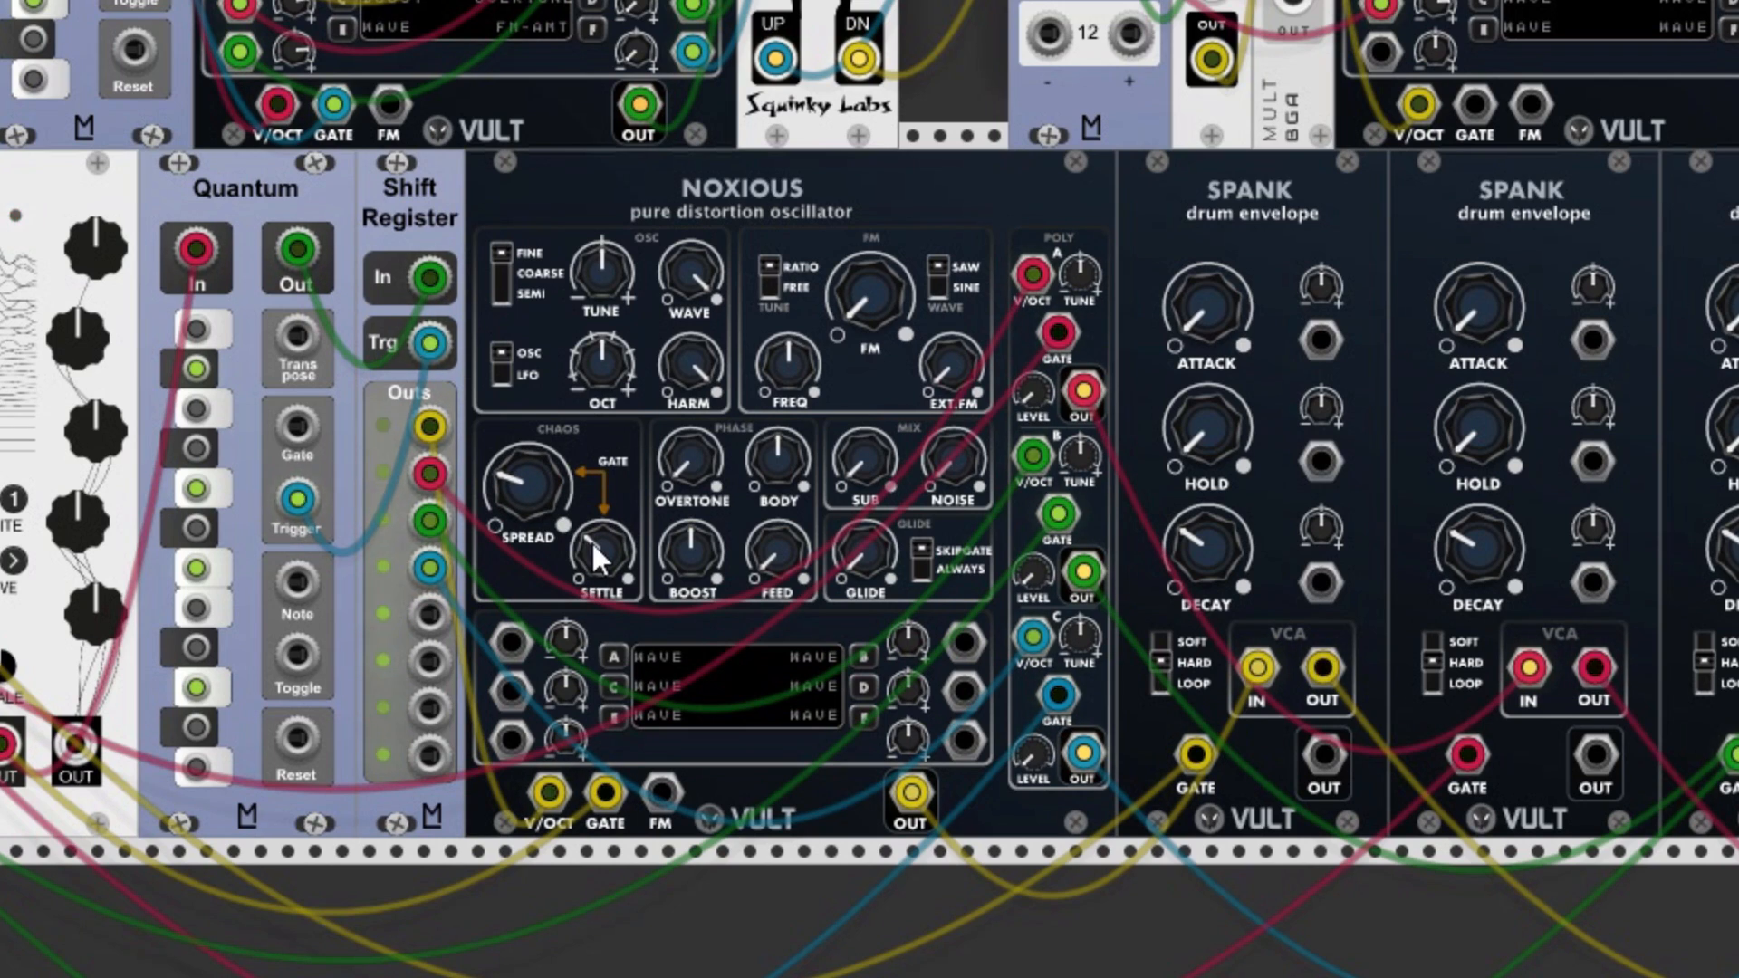
# - On the lower Noxious, raise the chaos SPREAD to about three quarters and turn SETTLE and NOISE up to maximum
pyautogui.moveTo(593, 545); pyautogui.dragTo(593, 497)
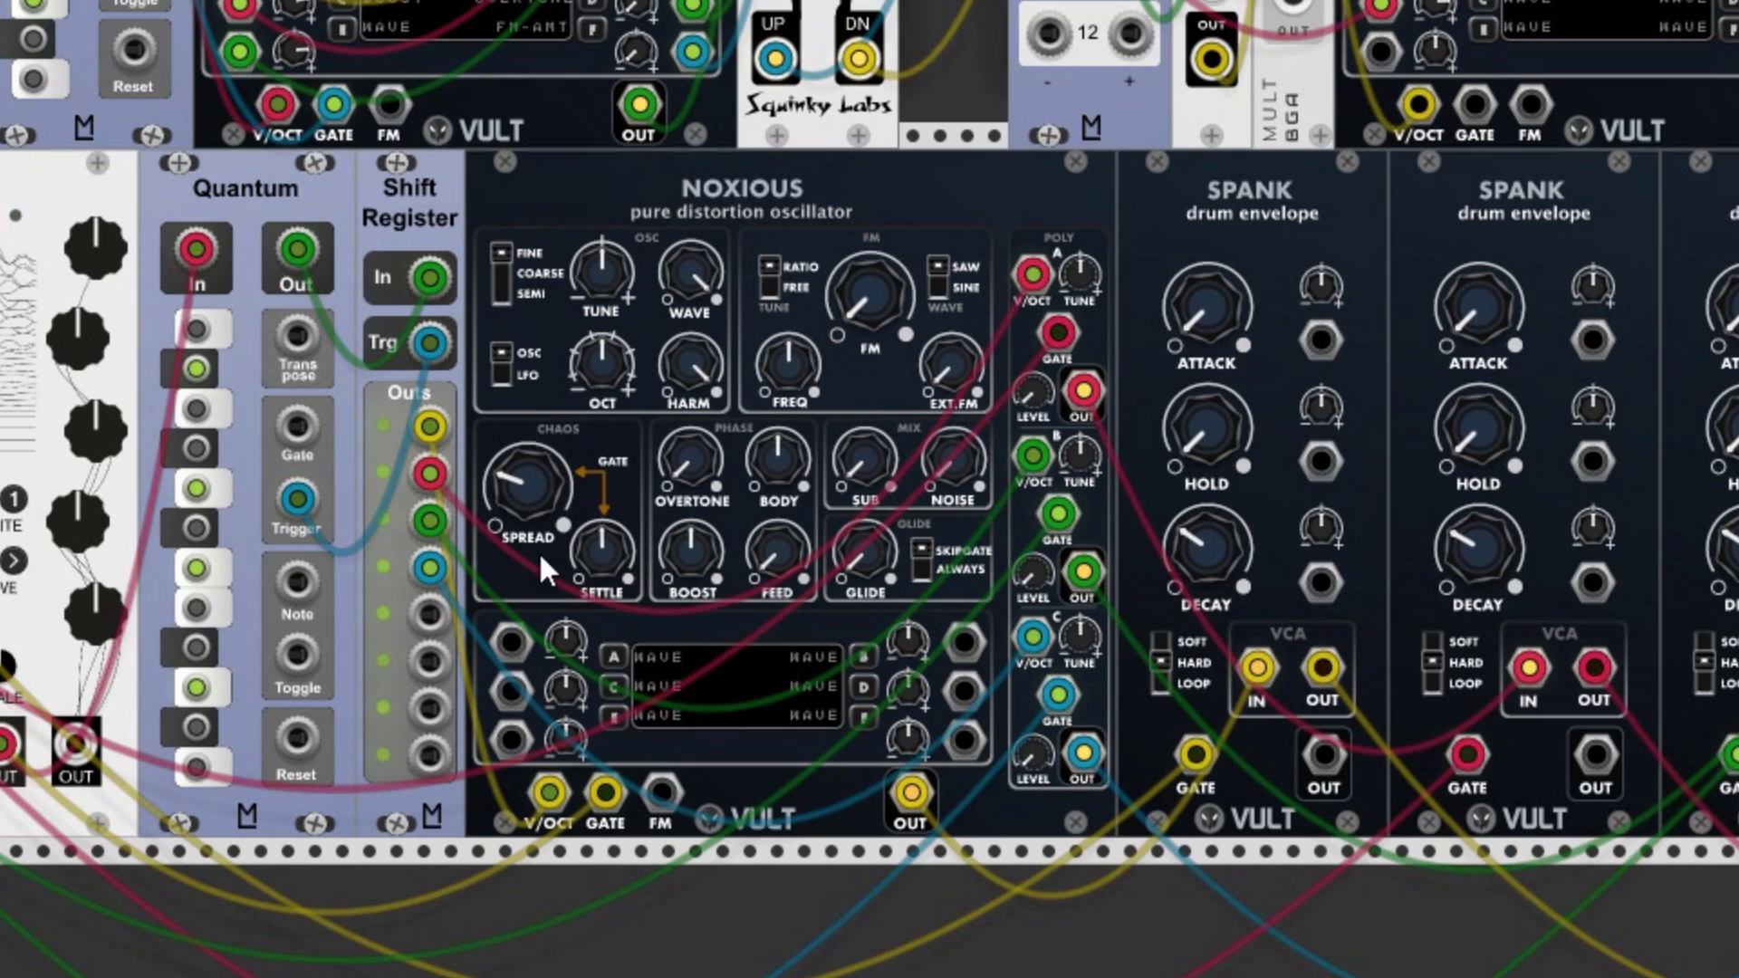
pyautogui.moveTo(592, 561); pyautogui.dragTo(544, 490)
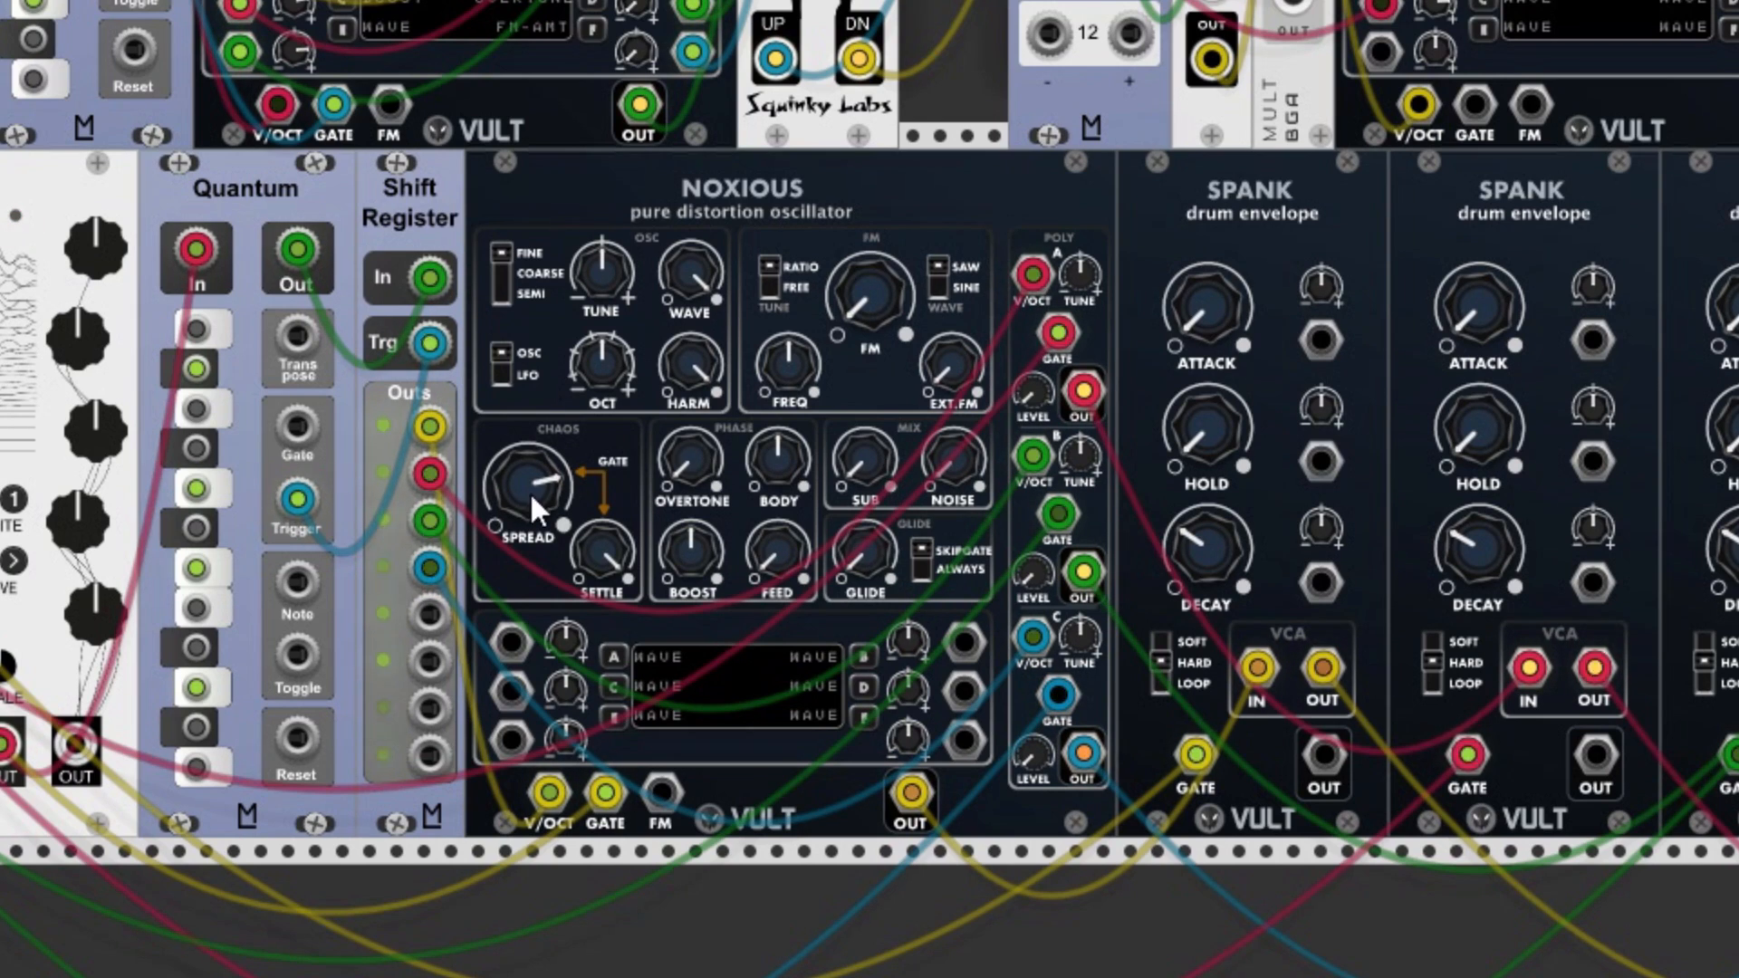
pyautogui.moveTo(955, 475); pyautogui.dragTo(955, 385)
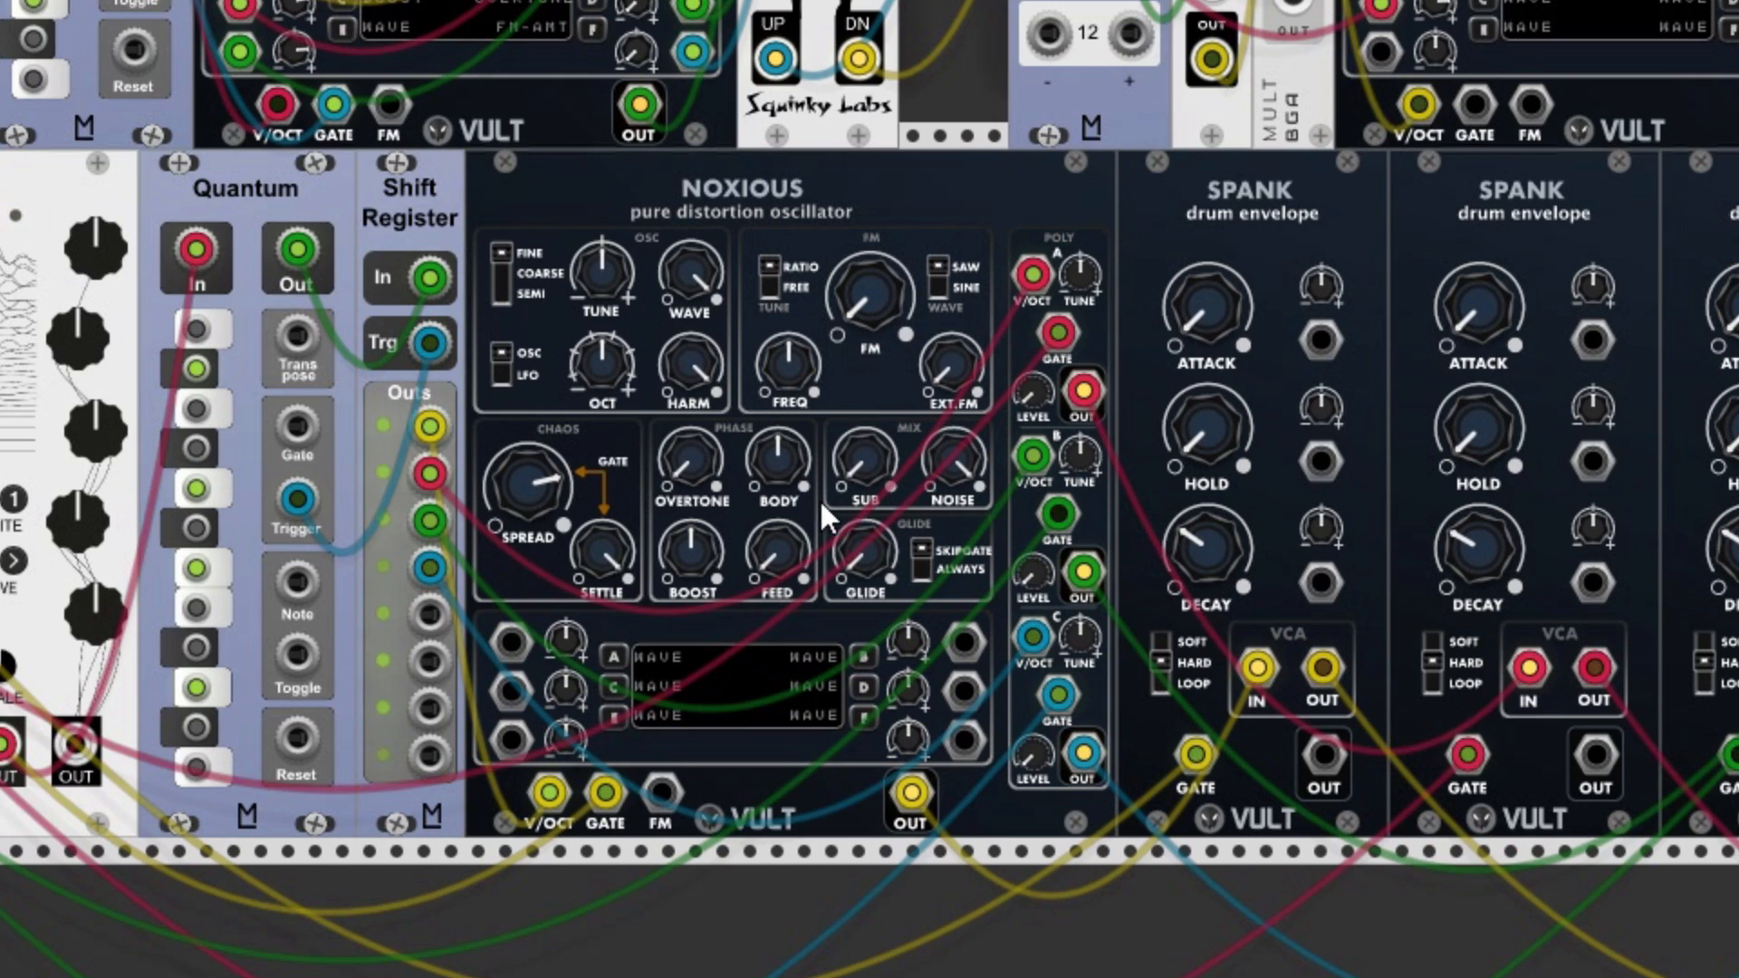
pyautogui.moveTo(852, 553)
pyautogui.mouseDown()
pyautogui.moveTo(852, 503)
pyautogui.moveTo(851, 556)
pyautogui.mouseUp()
# - On the lower Noxious, lower WAVE, raise OCT and OVERTONE slightly, and adjust the FM section and FEED
pyautogui.moveTo(688, 262); pyautogui.dragTo(602, 335)
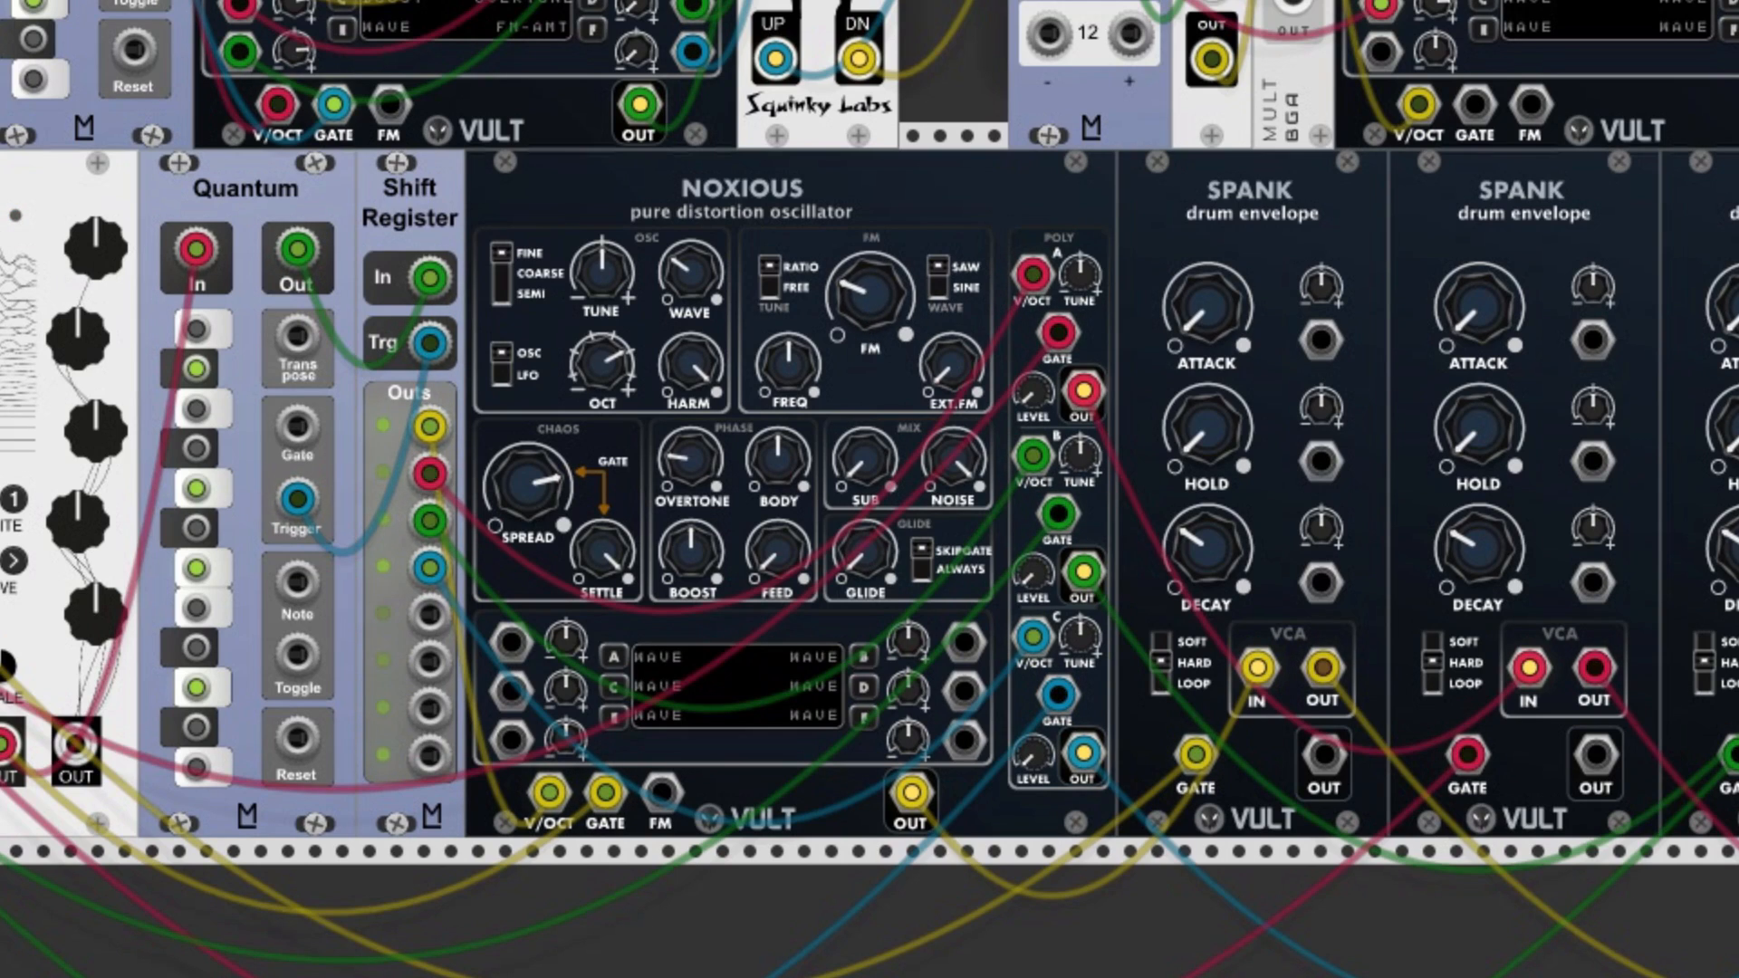
pyautogui.moveTo(801, 353); pyautogui.dragTo(801, 279)
pyautogui.moveTo(784, 547); pyautogui.dragTo(785, 469)
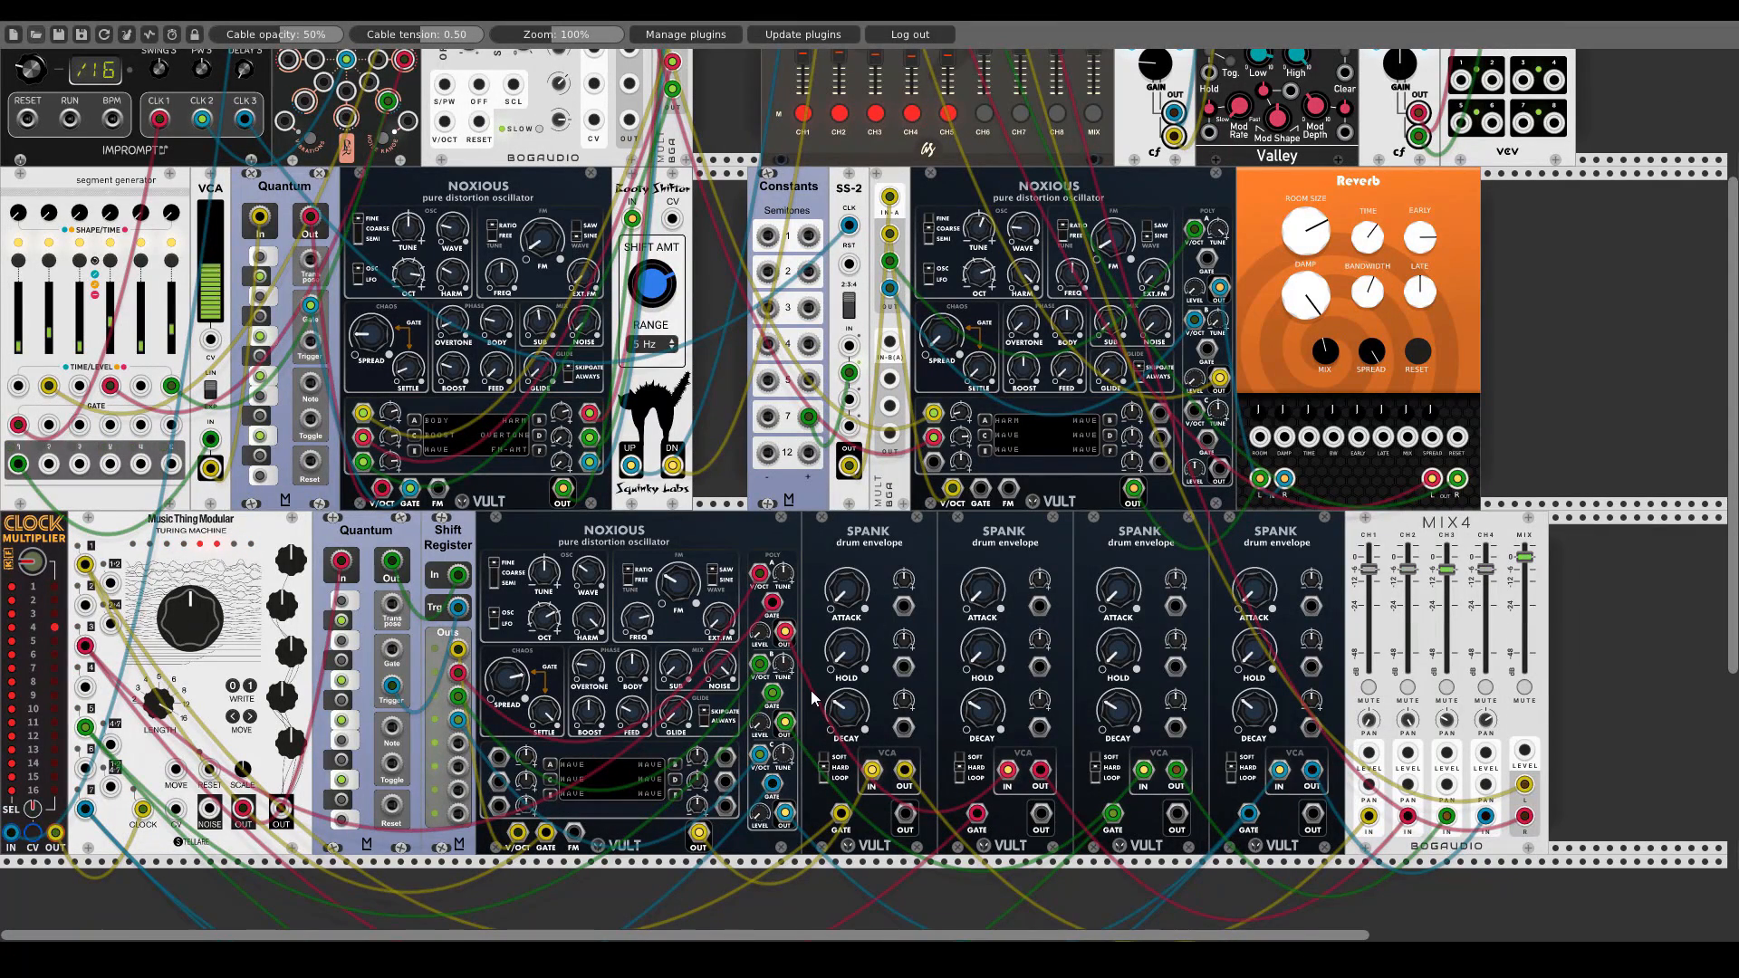
# - Unmute channels 1 to 5 on the main mixer
pyautogui.scroll(5, 812, 697)
pyautogui.click(911, 340)
pyautogui.click(875, 340)
pyautogui.click(839, 340)
pyautogui.click(804, 340)
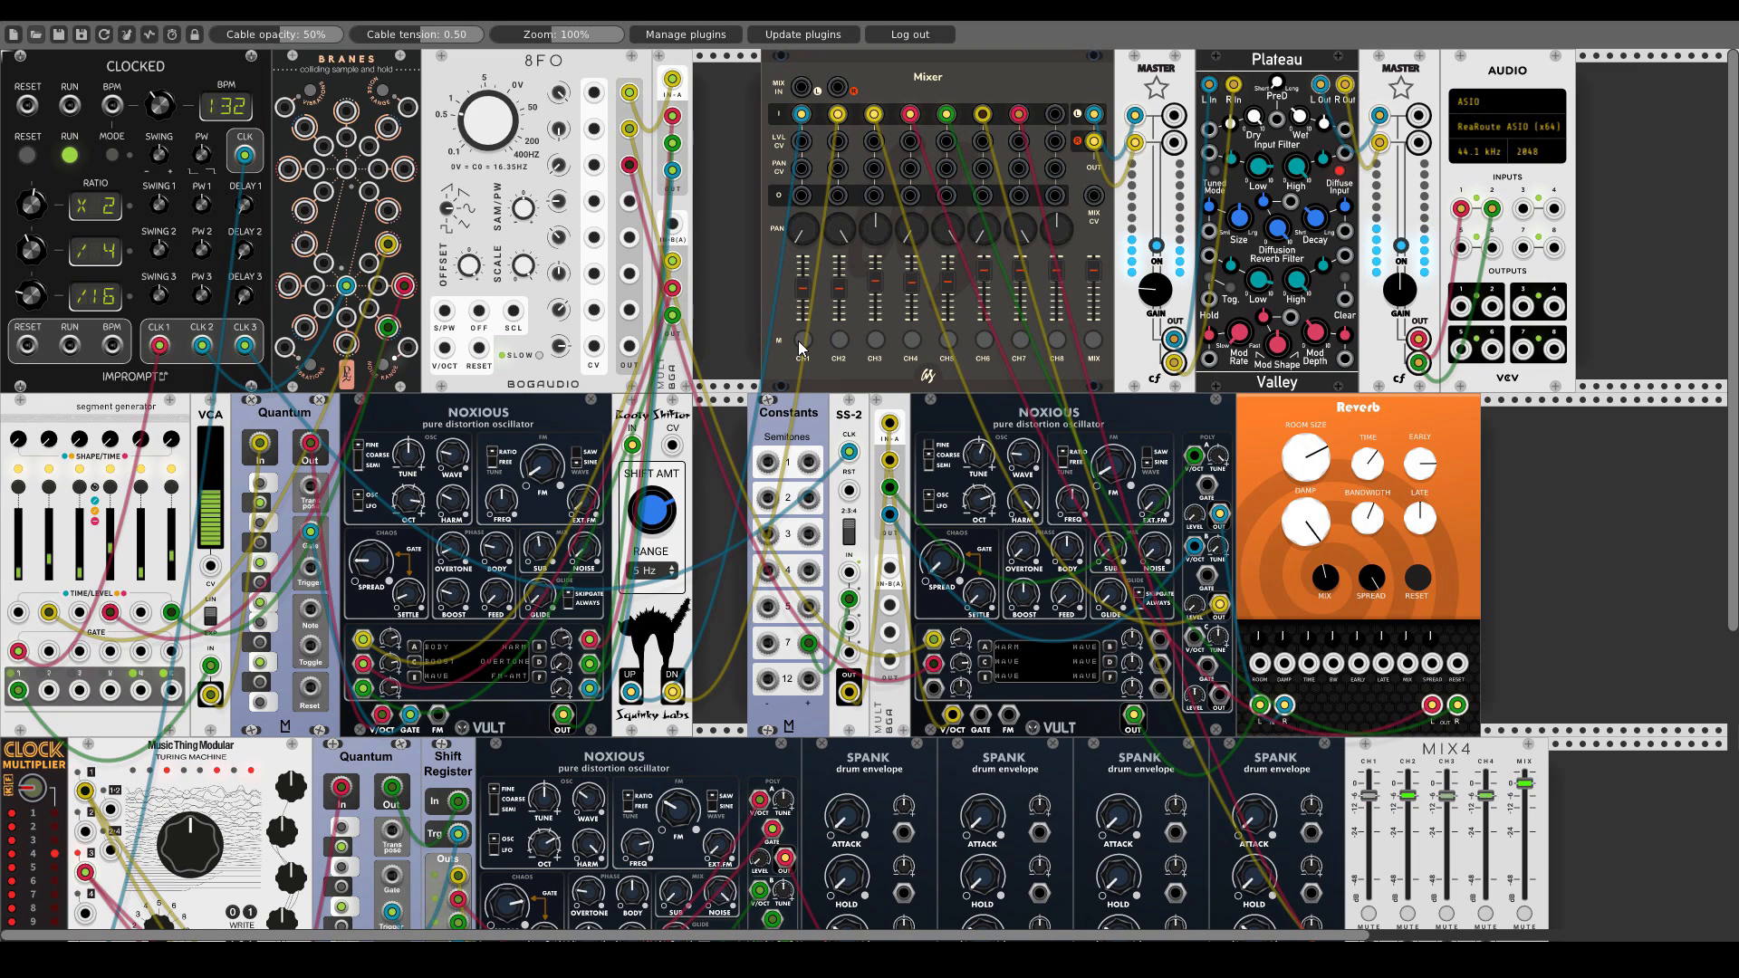
# - Mute channels 1 to 5 on the main mixer again so only the lower Noxious voices play
pyautogui.click(838, 341)
pyautogui.click(875, 341)
pyautogui.click(911, 342)
pyautogui.click(947, 342)
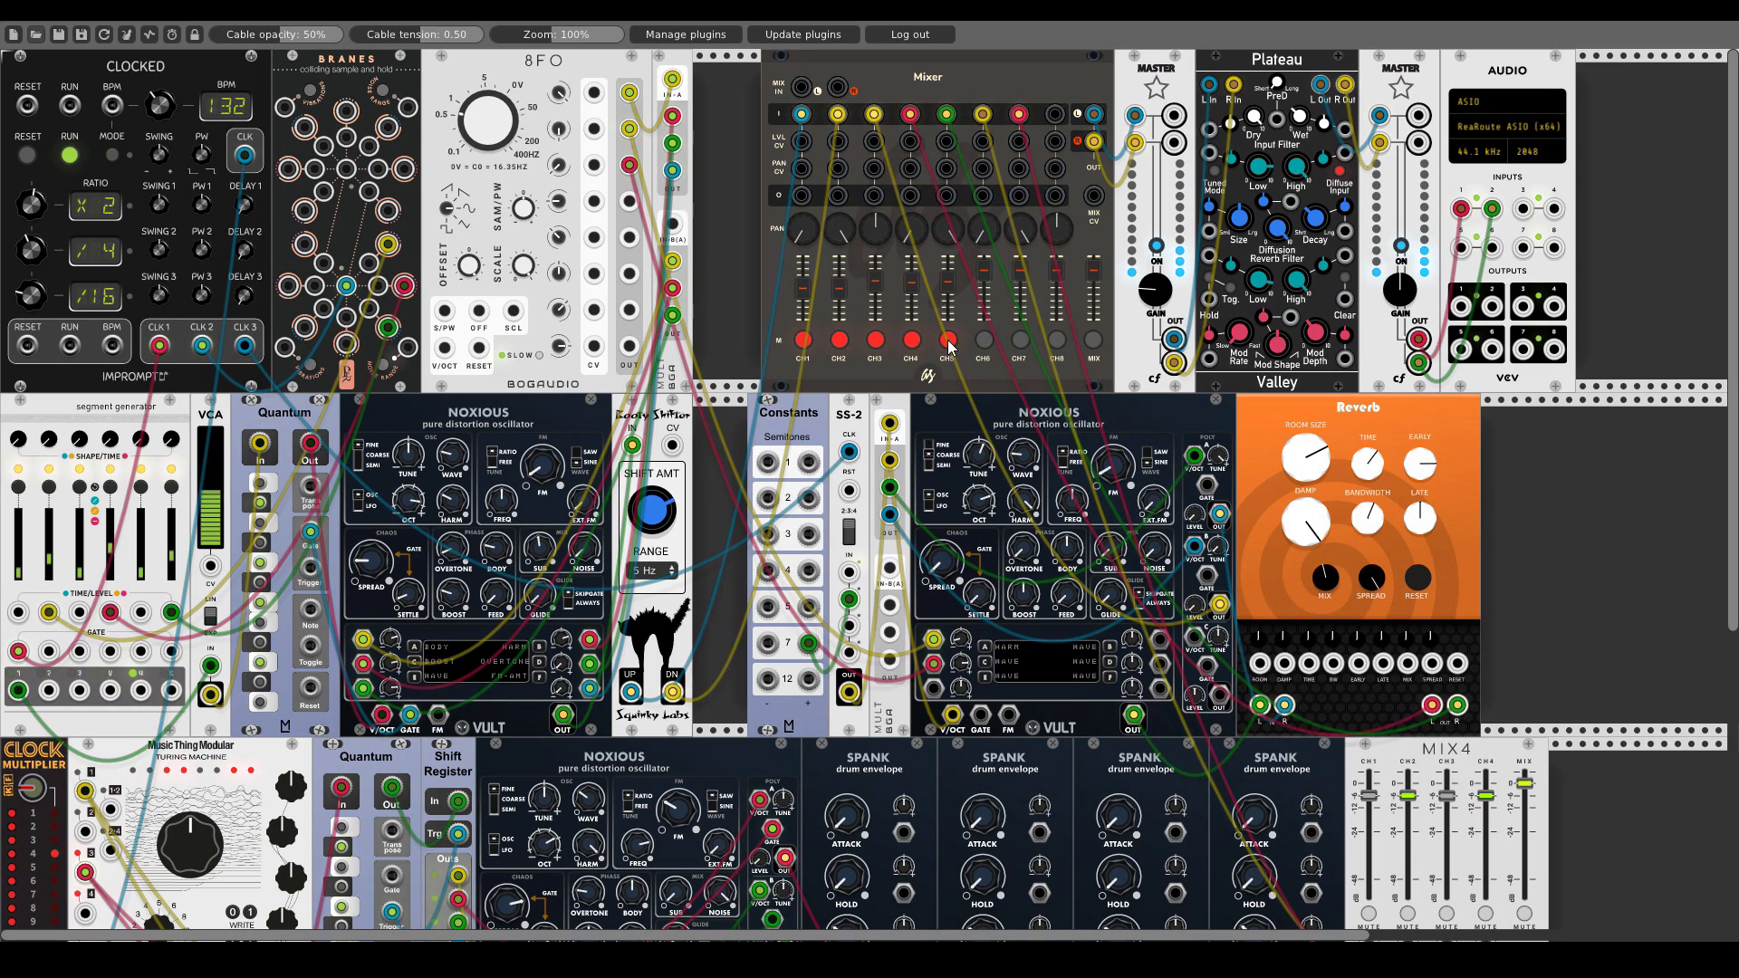
# - Add a Valley Plateau reverb directly after the MIX4 in the lower row
pyautogui.scroll(-5, 985, 451)
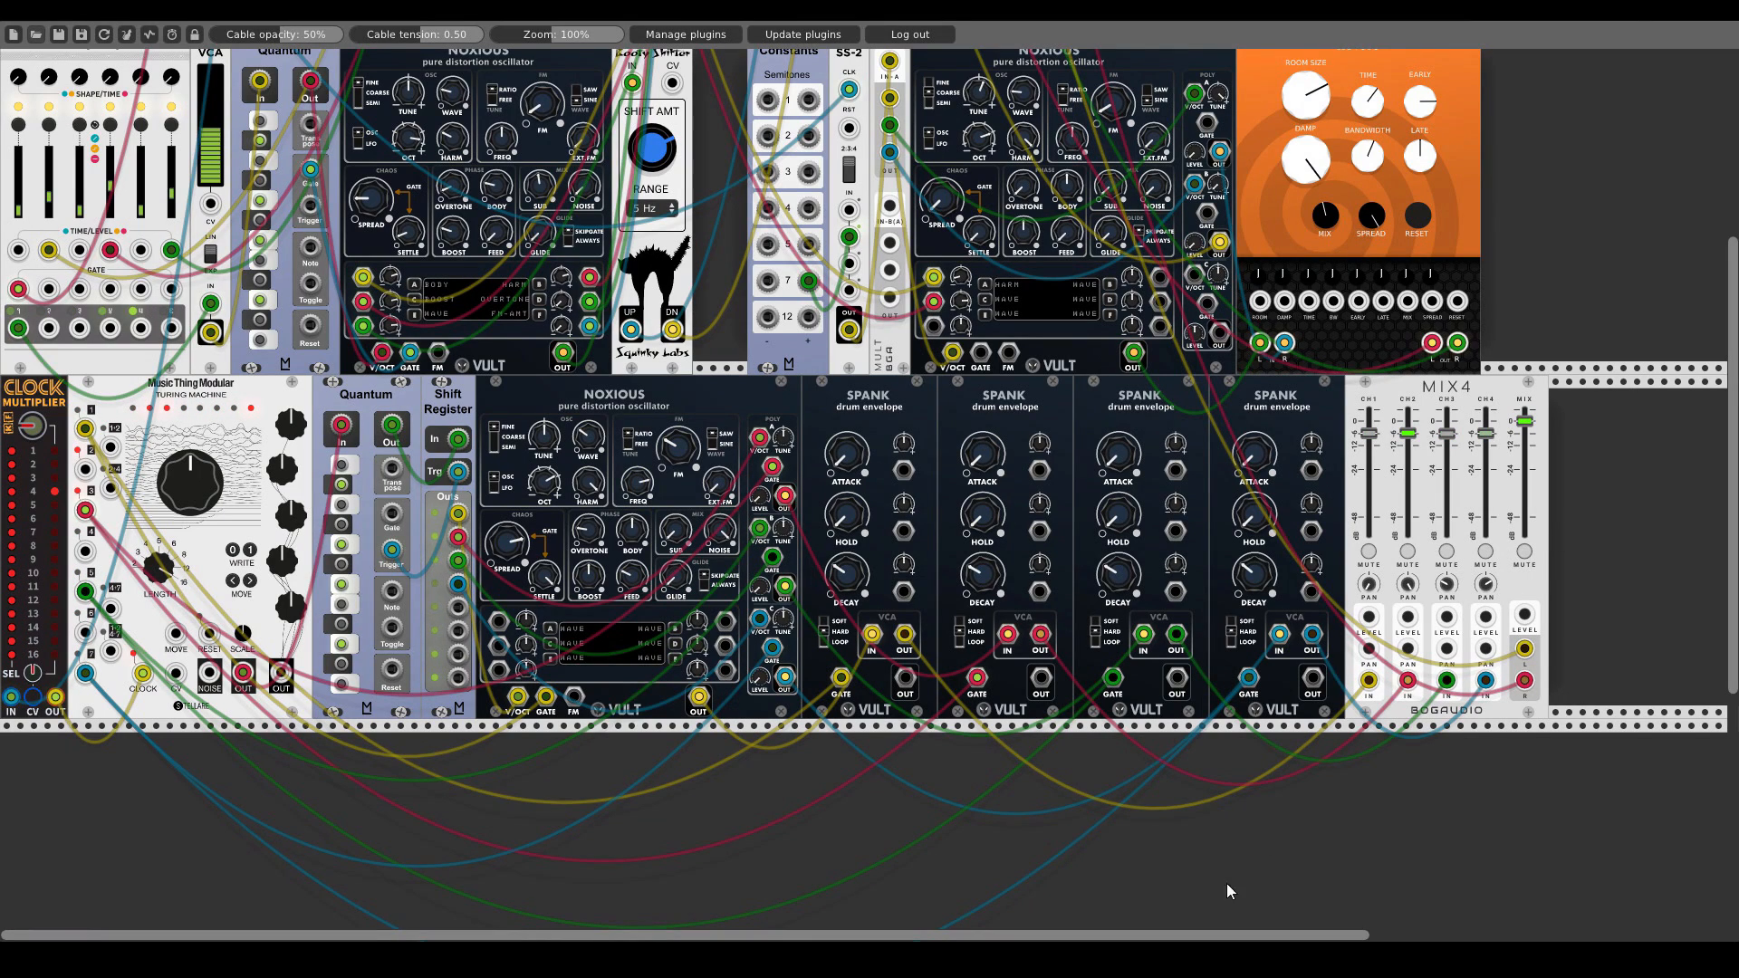
pyautogui.hscroll(4, 1331, 697)
pyautogui.rightClick(1439, 507)
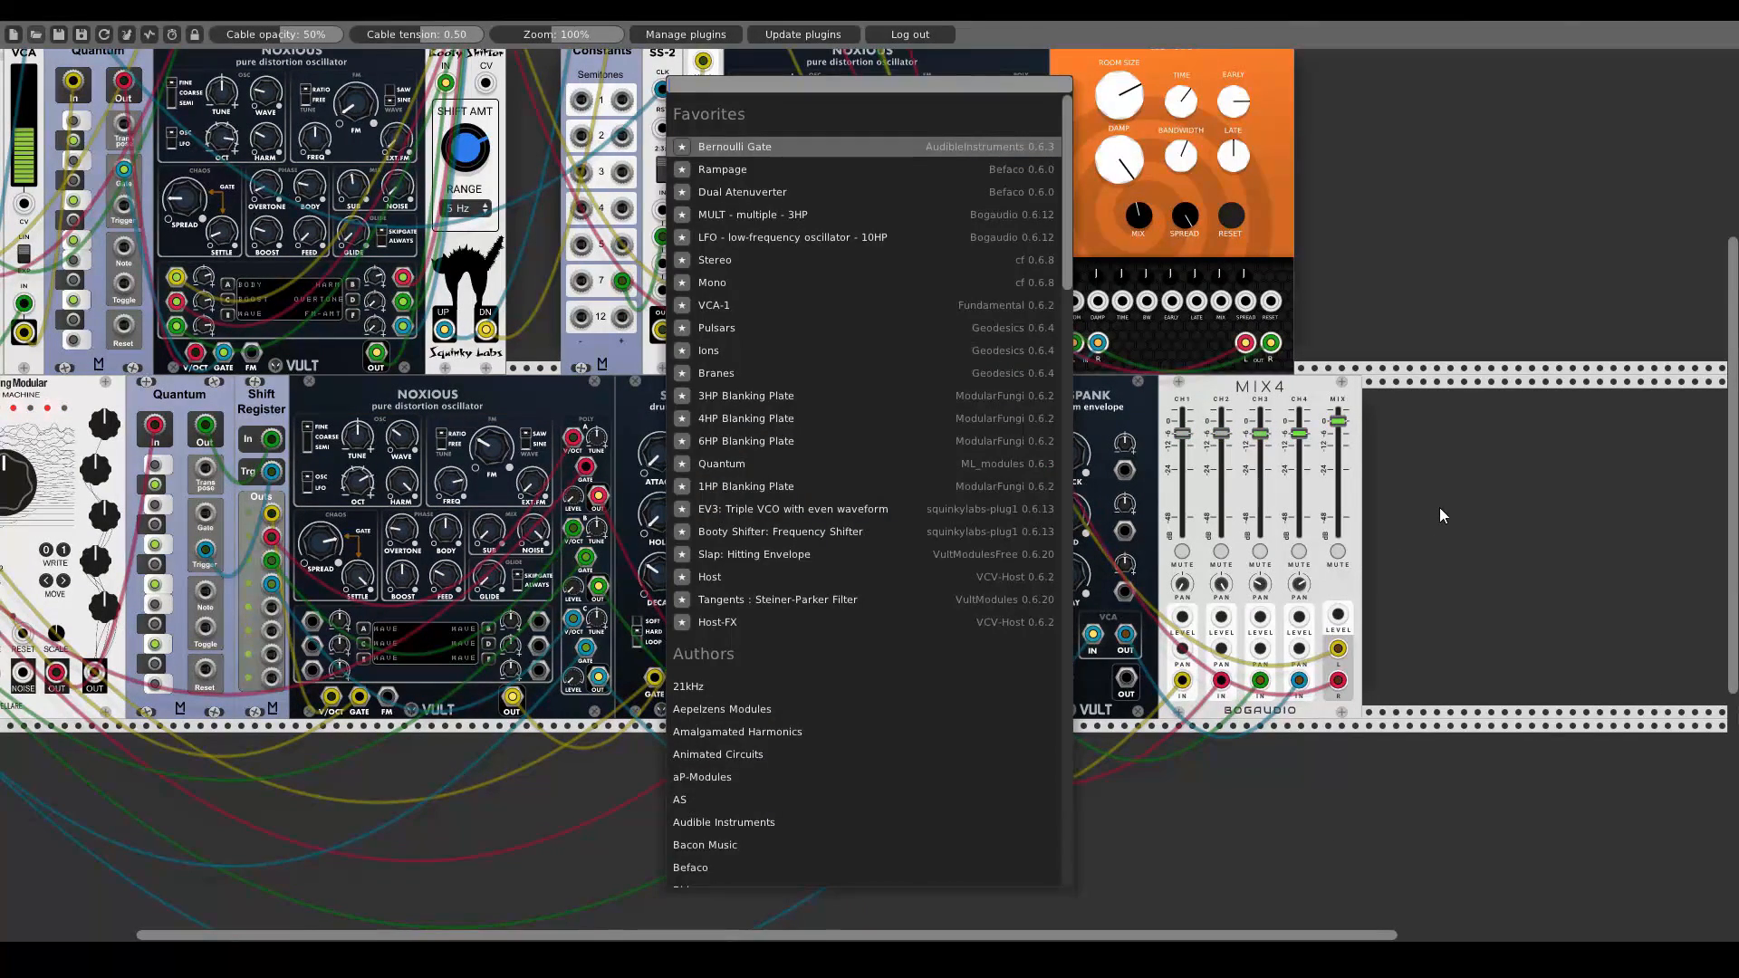
pyautogui.write('plate')
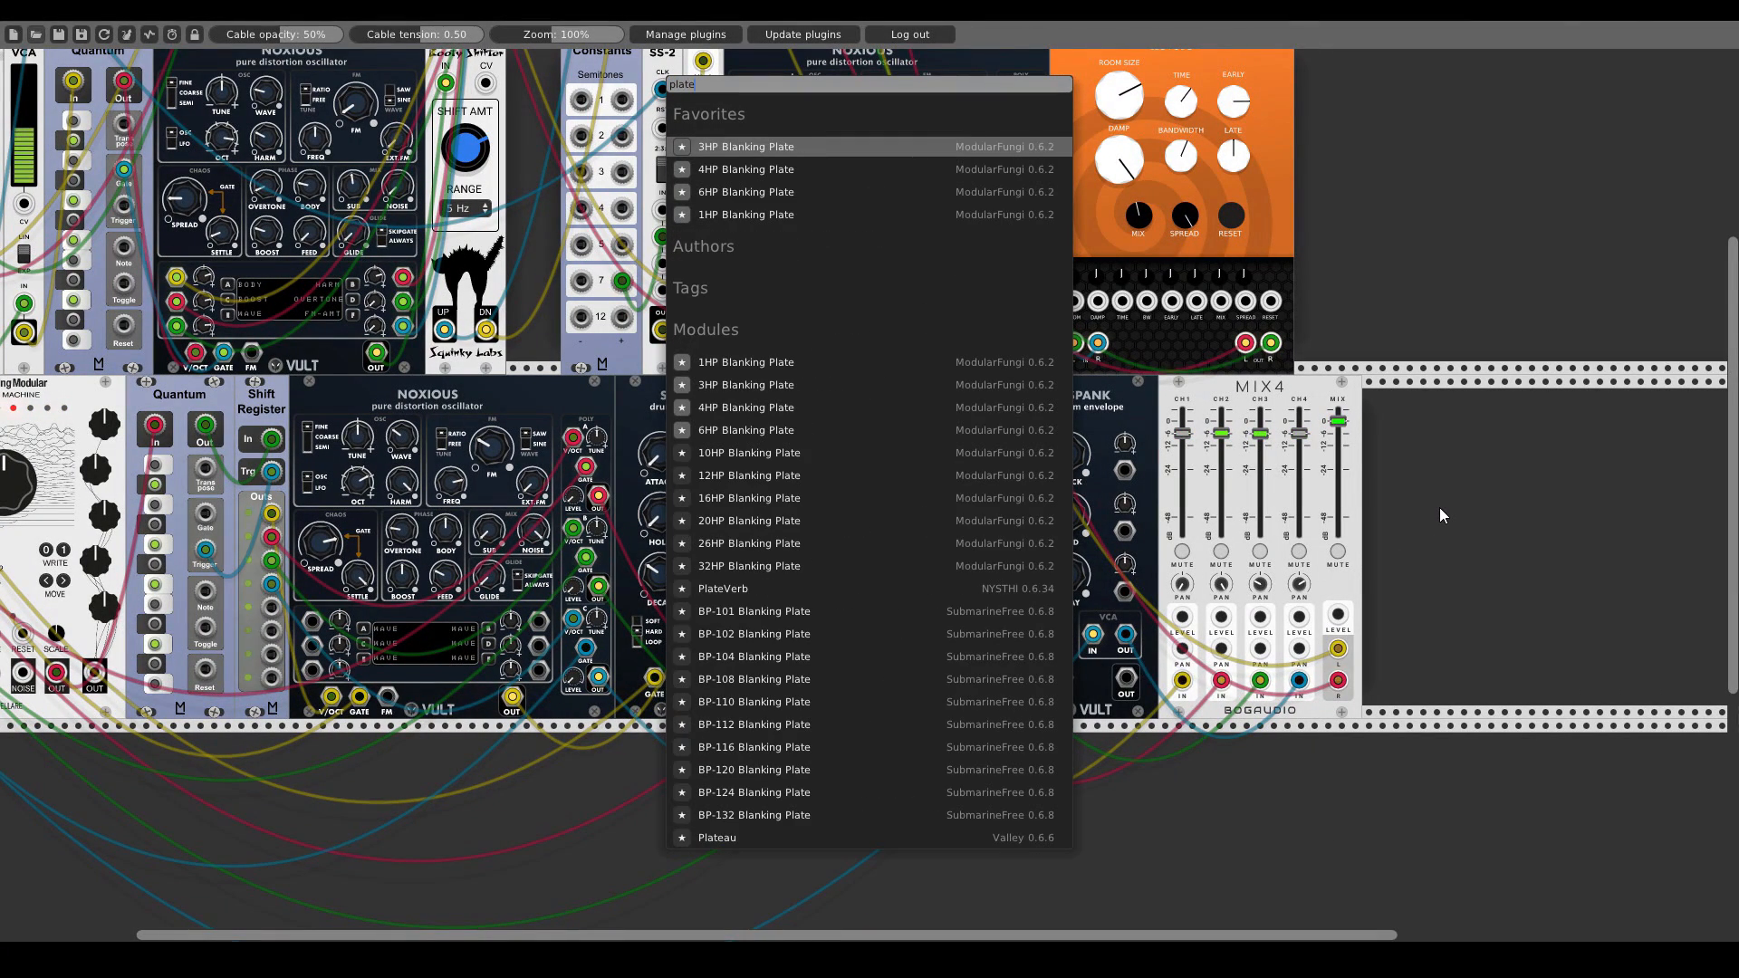
pyautogui.write('au')
pyautogui.click(736, 273)
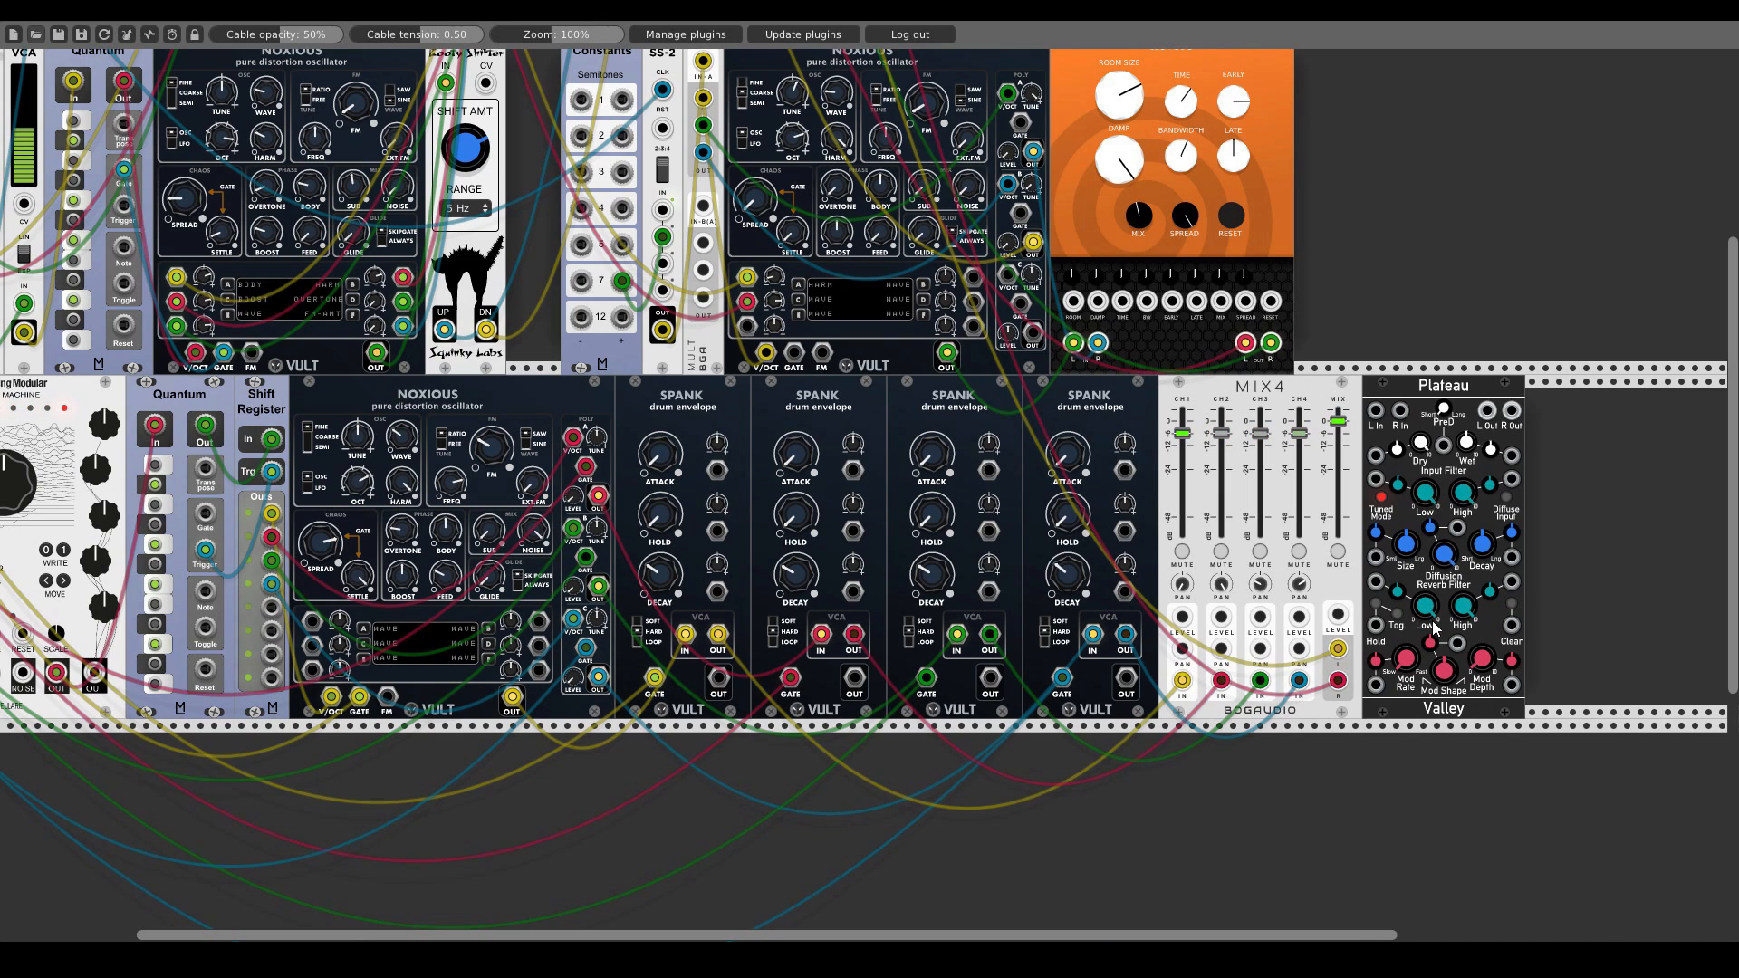
# - Route MIX4's L and R outputs through the new Plateau into main mixer channels 6 and 7, and patch the Turing Machine's OUT to the CV input beside Size
pyautogui.moveTo(1338, 648)
pyautogui.mouseDown()
pyautogui.moveTo(1377, 413)
pyautogui.moveTo(1386, 562)
pyautogui.moveTo(1344, 681)
pyautogui.mouseUp()
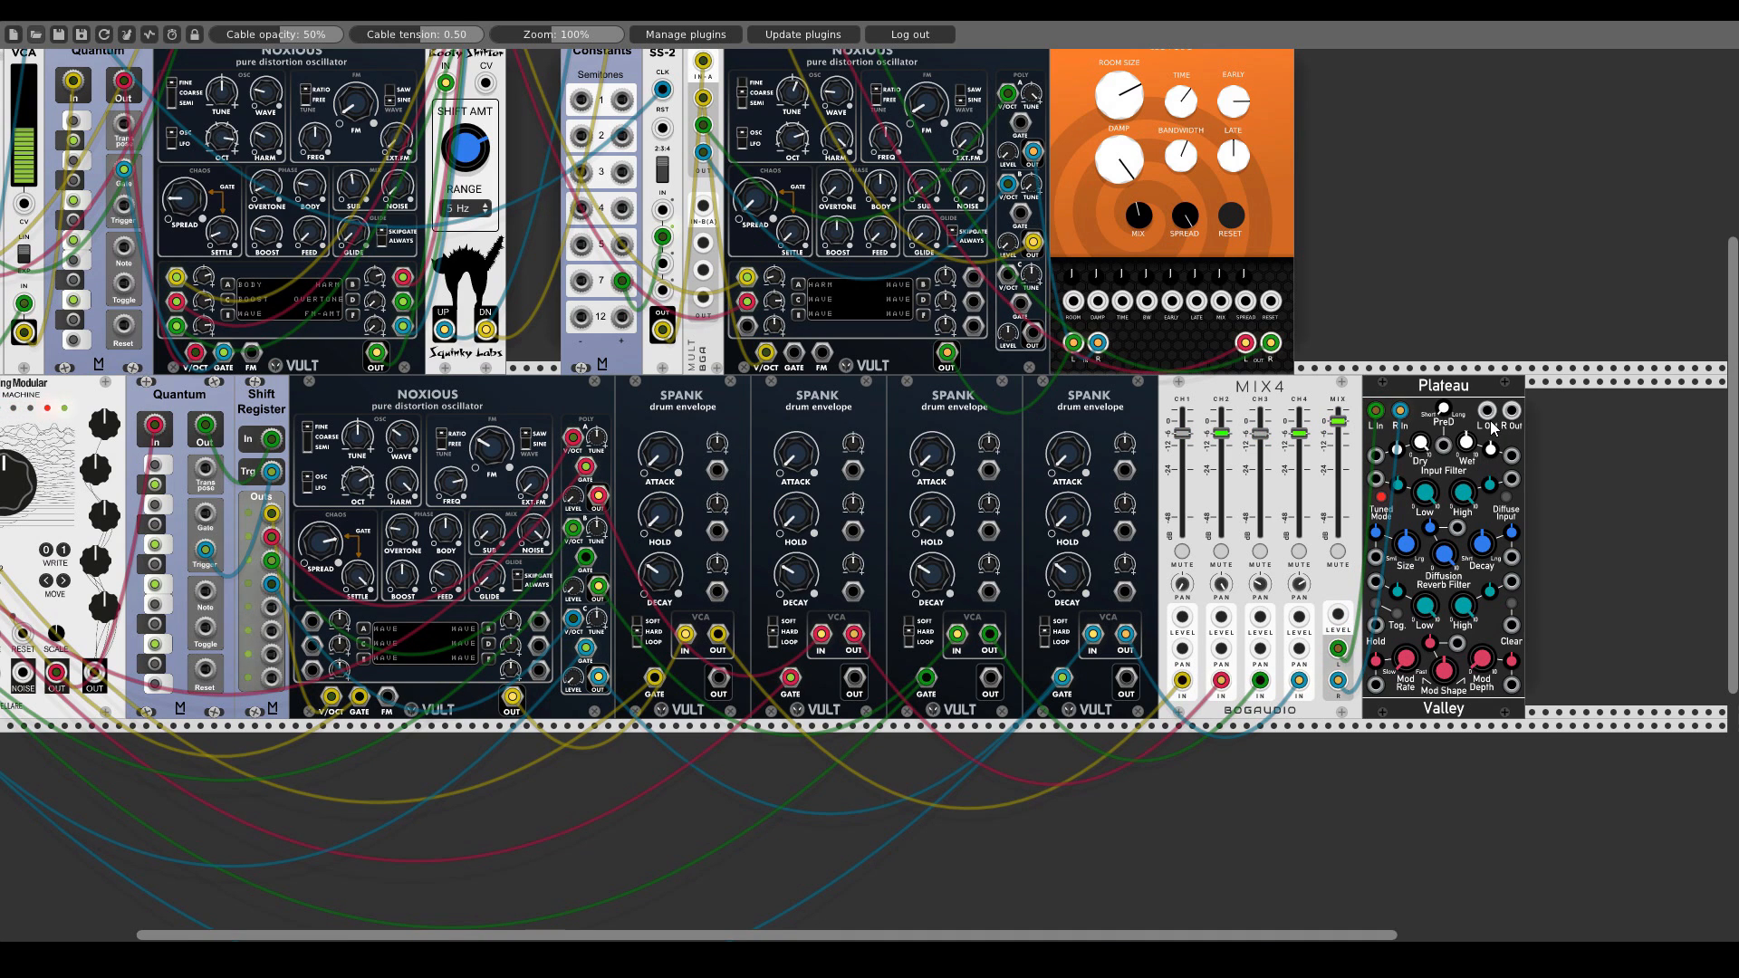
pyautogui.scroll(5, 1489, 428)
pyautogui.moveTo(1493, 426); pyautogui.dragTo(1509, 505)
pyautogui.scroll(-4, 1178, 453)
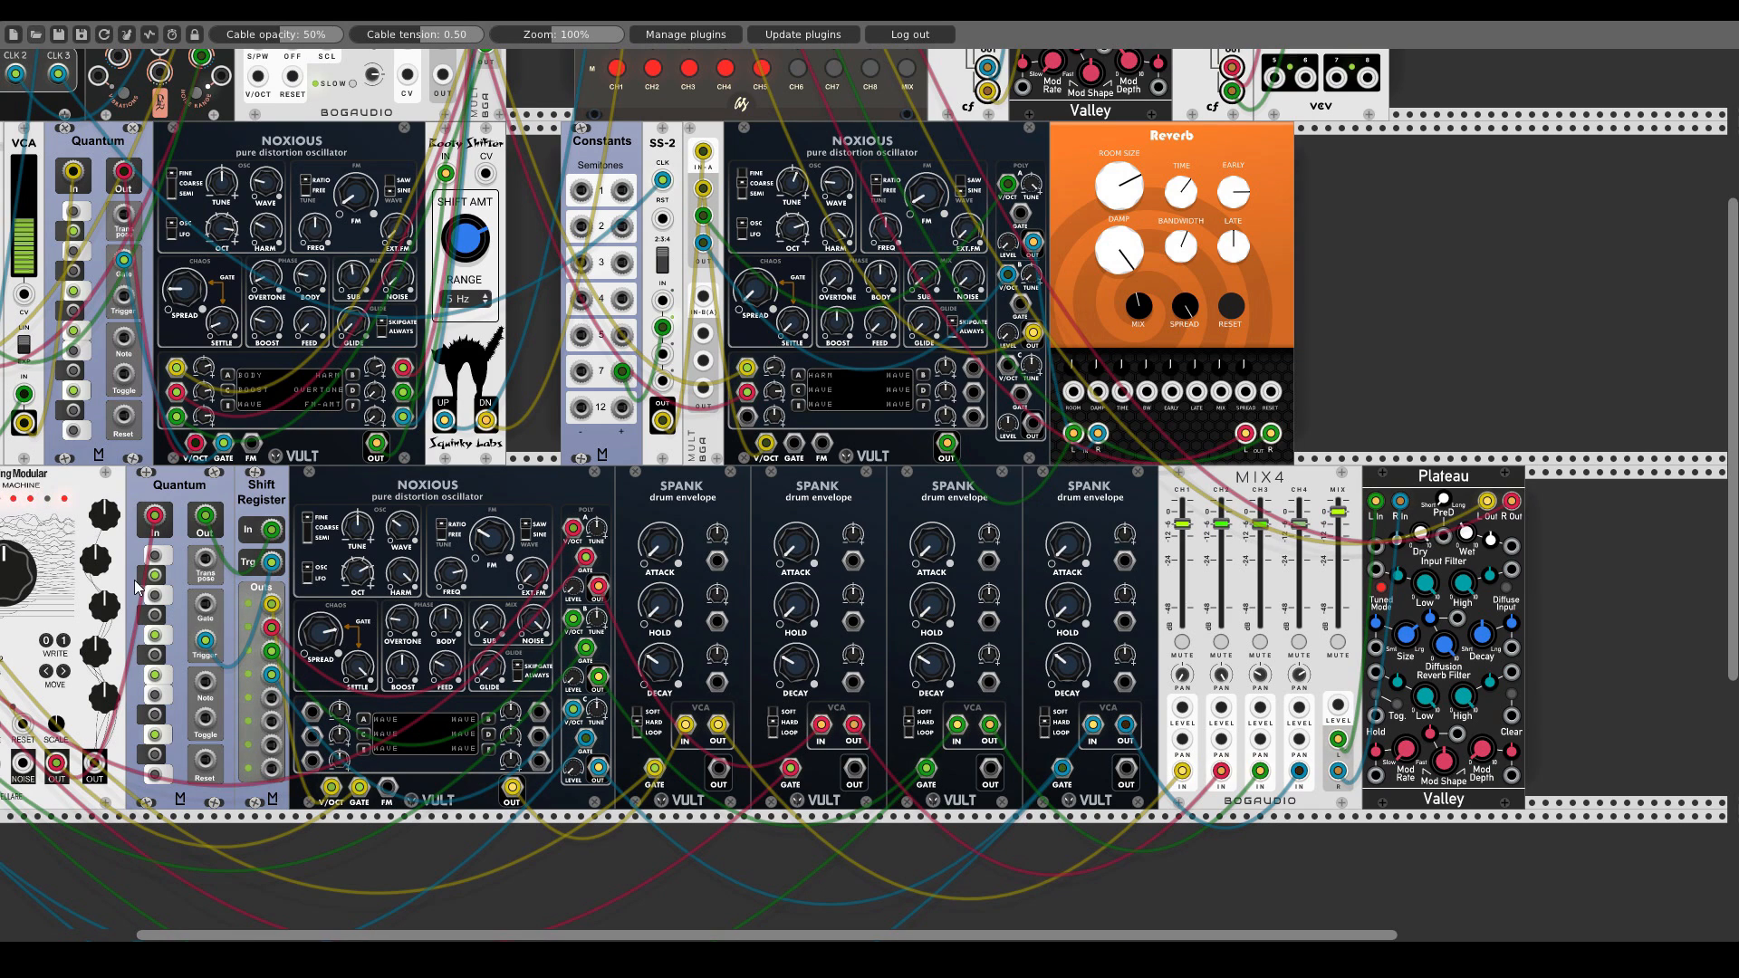
pyautogui.moveTo(94, 769); pyautogui.dragTo(1376, 647)
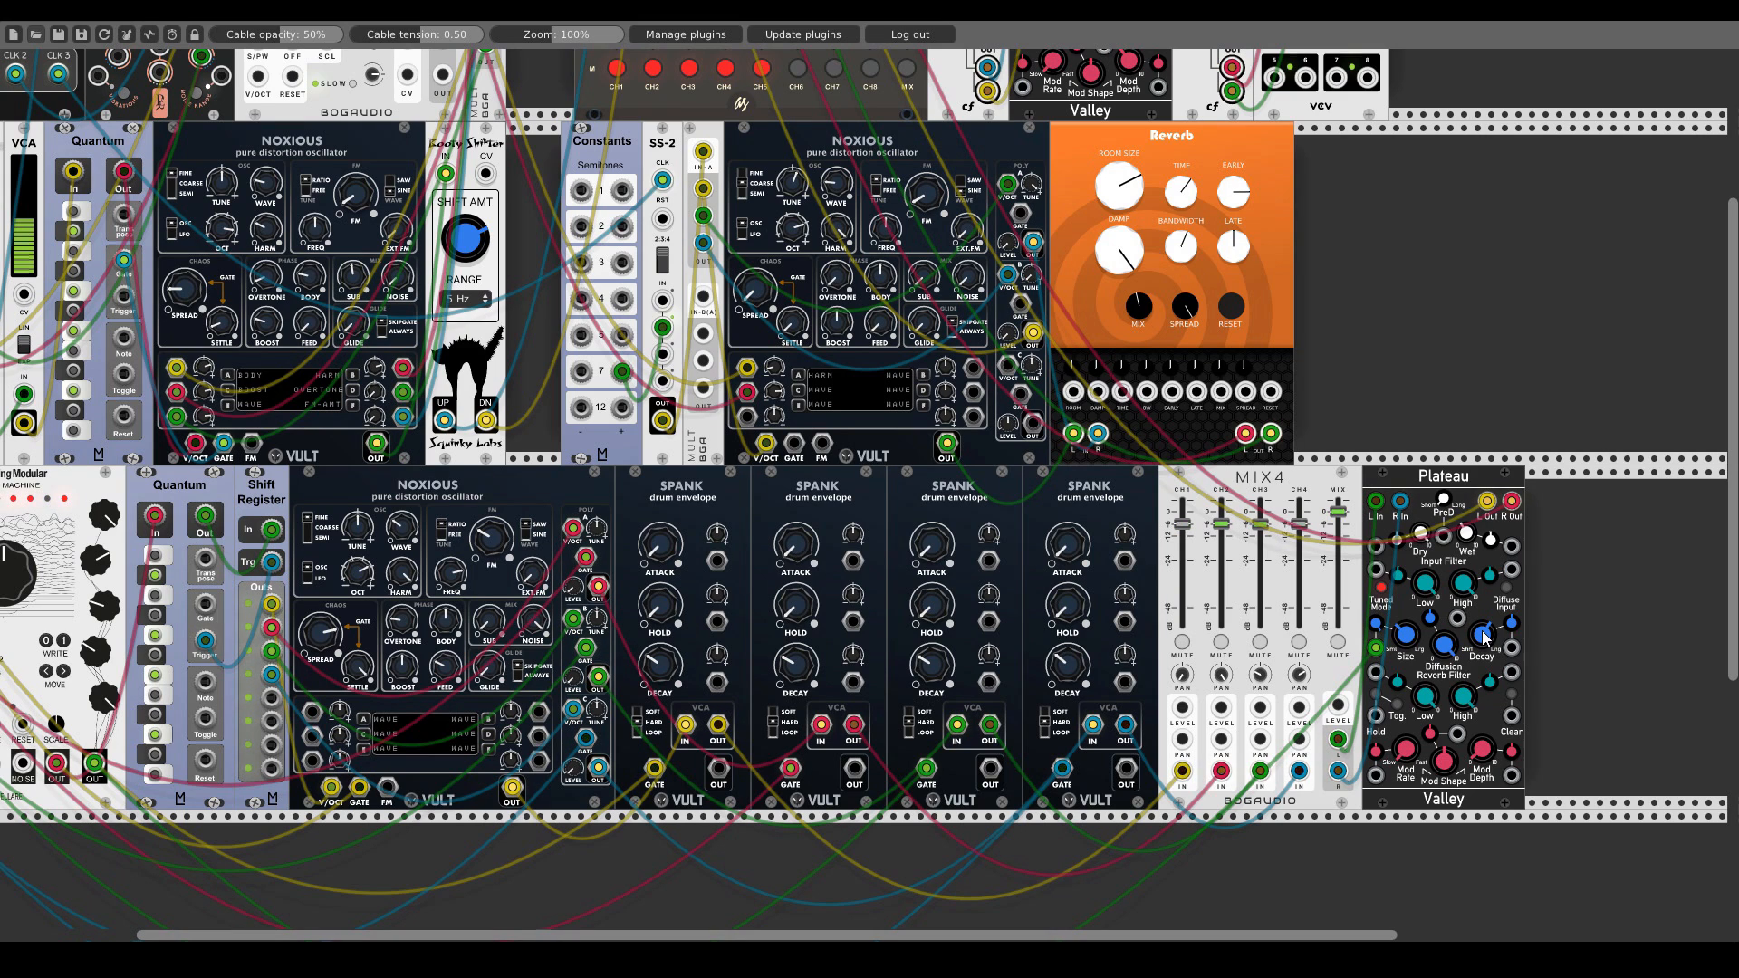
# - Unmute channels 1 to 5 on the main mixer to bring all the voices together
pyautogui.scroll(6, 1483, 637)
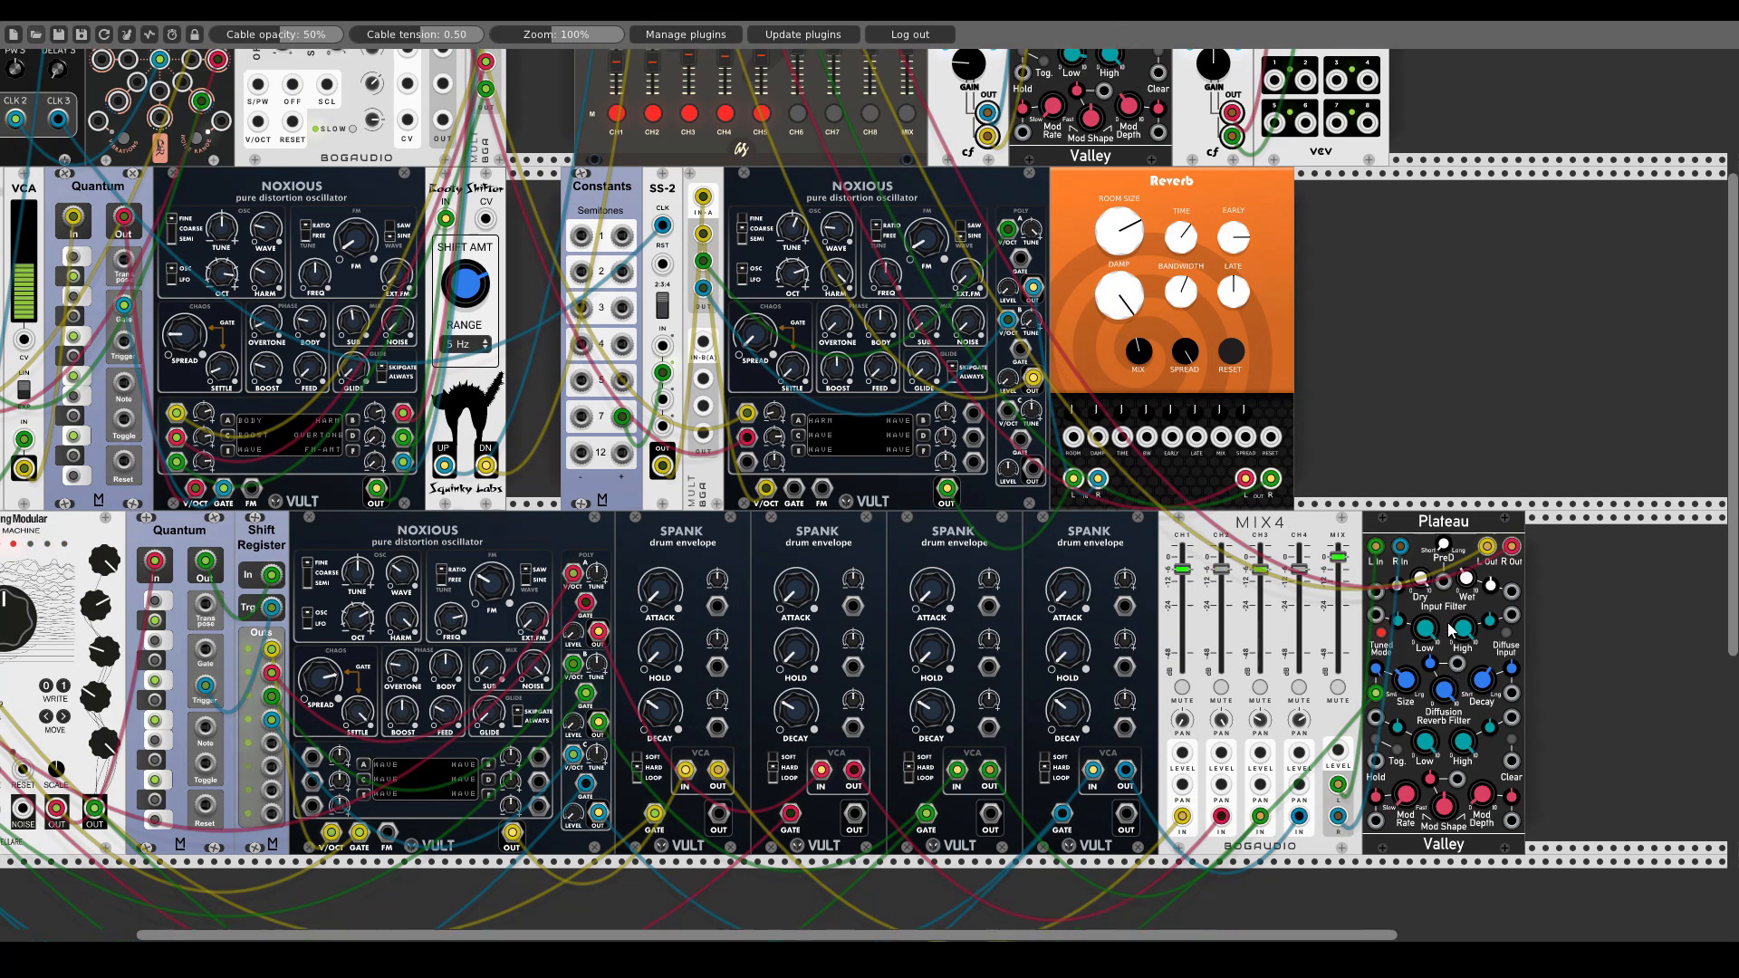
pyautogui.click(653, 341)
pyautogui.click(688, 340)
pyautogui.click(725, 341)
pyautogui.click(761, 340)
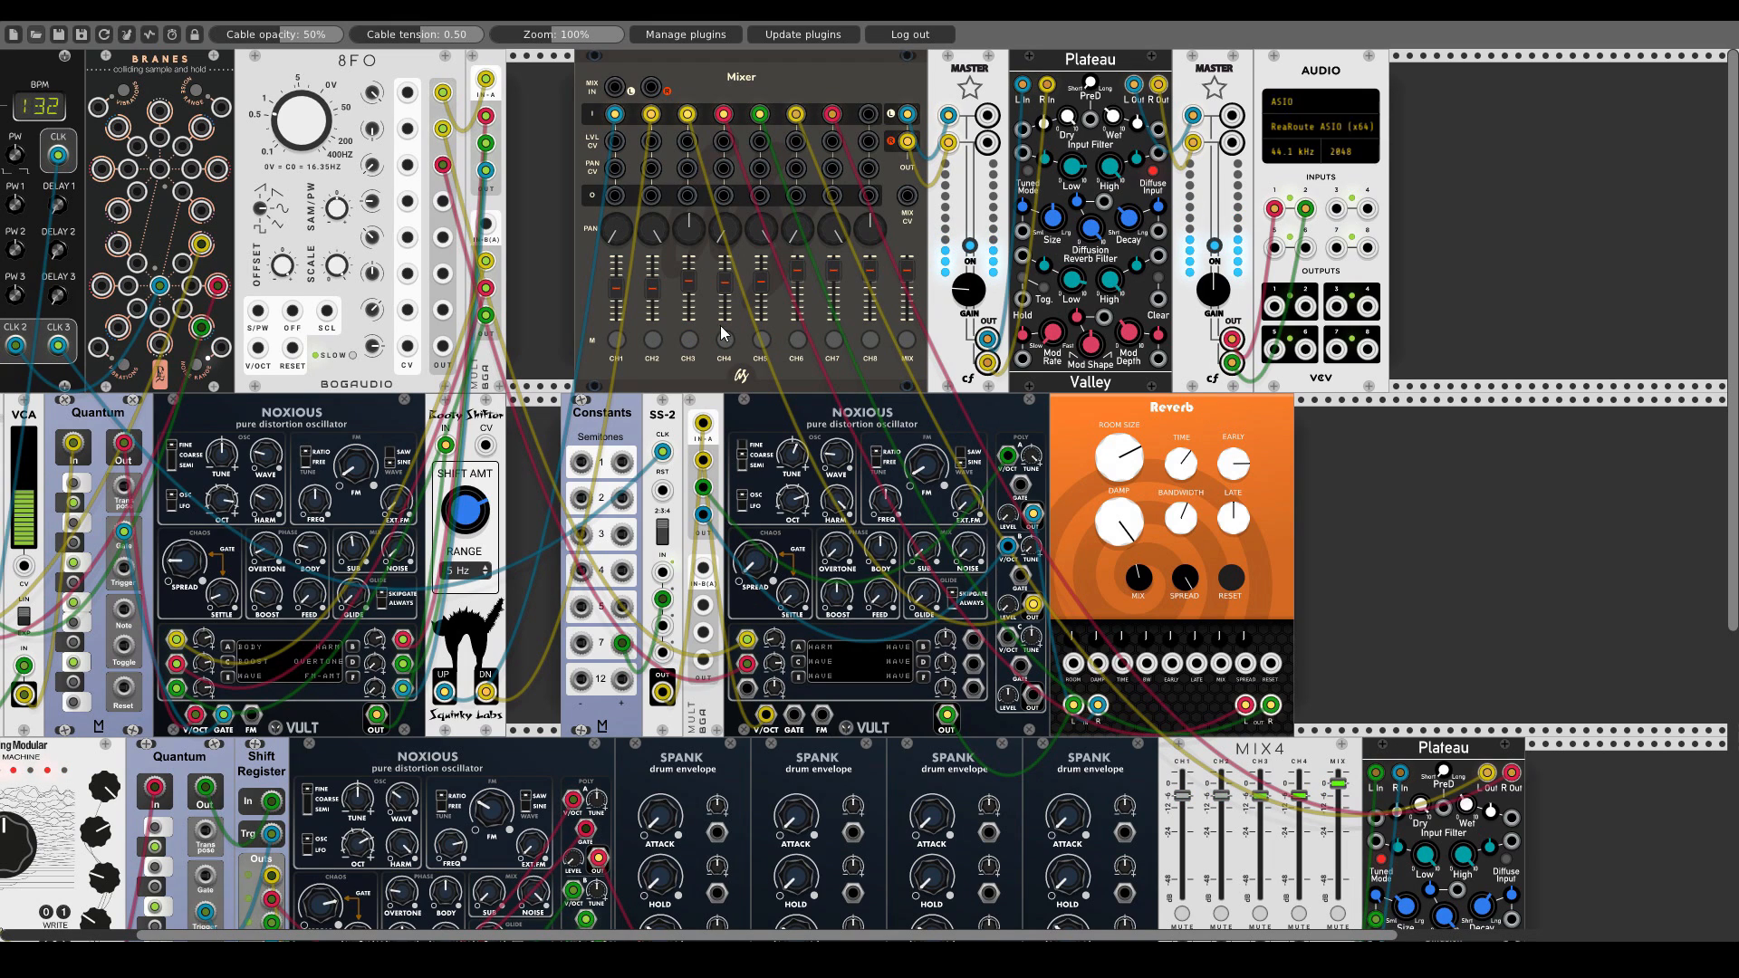
pyautogui.moveTo(524, 320); pyautogui.dragTo(710, 210)
pyautogui.scroll(2, 820, 194)
pyautogui.scroll(1, 820, 194)
# - Add a Vult Noxious: Pure Distortion Oscillator in the empty row below the lower Noxious
pyautogui.moveTo(554, 35); pyautogui.dragTo(543, 34)
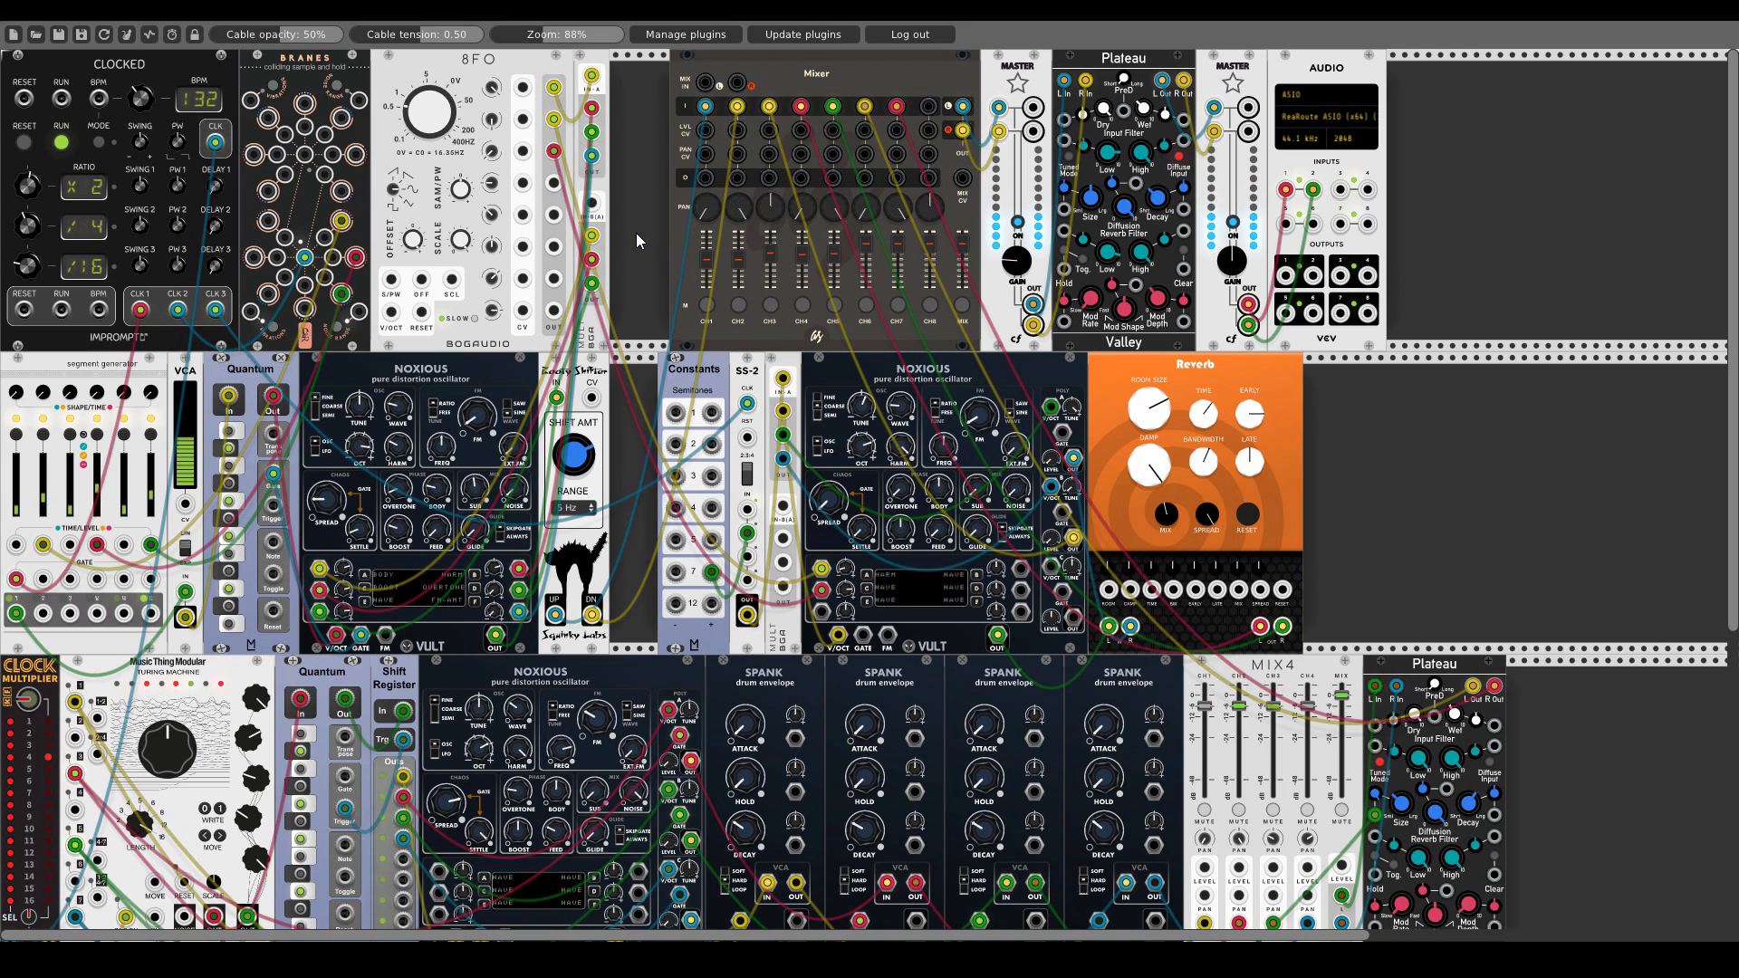
pyautogui.scroll(-8, 641, 237)
pyautogui.rightClick(607, 732)
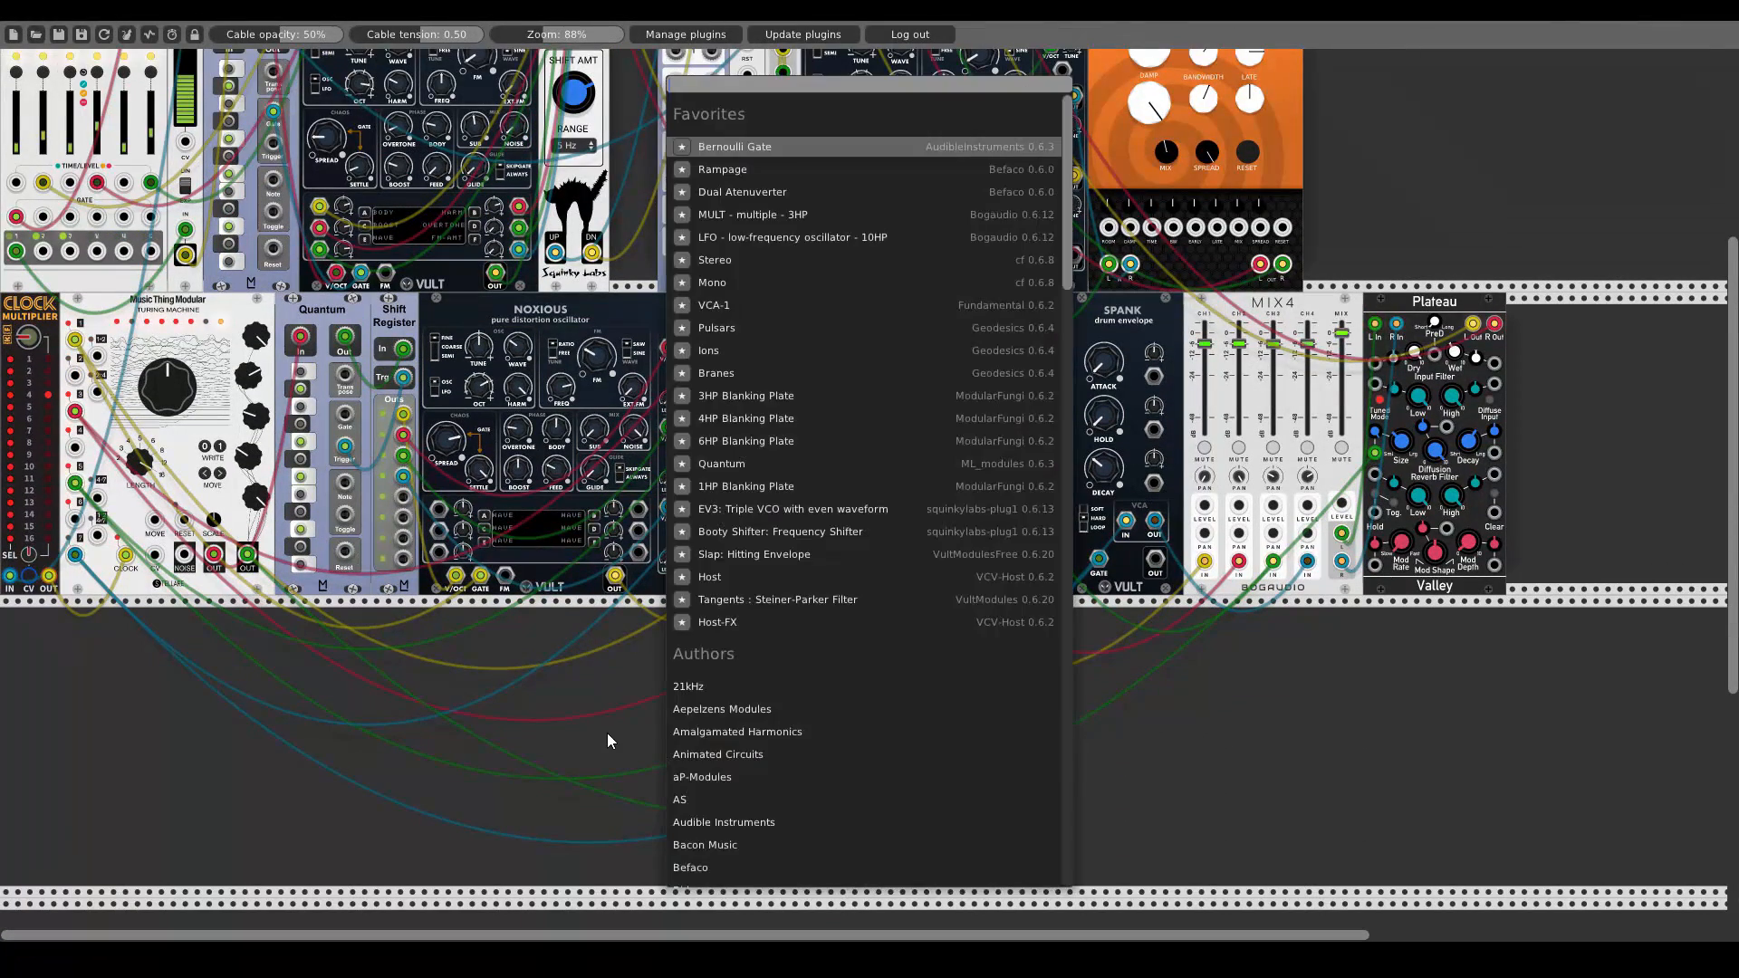
pyautogui.write('mox')
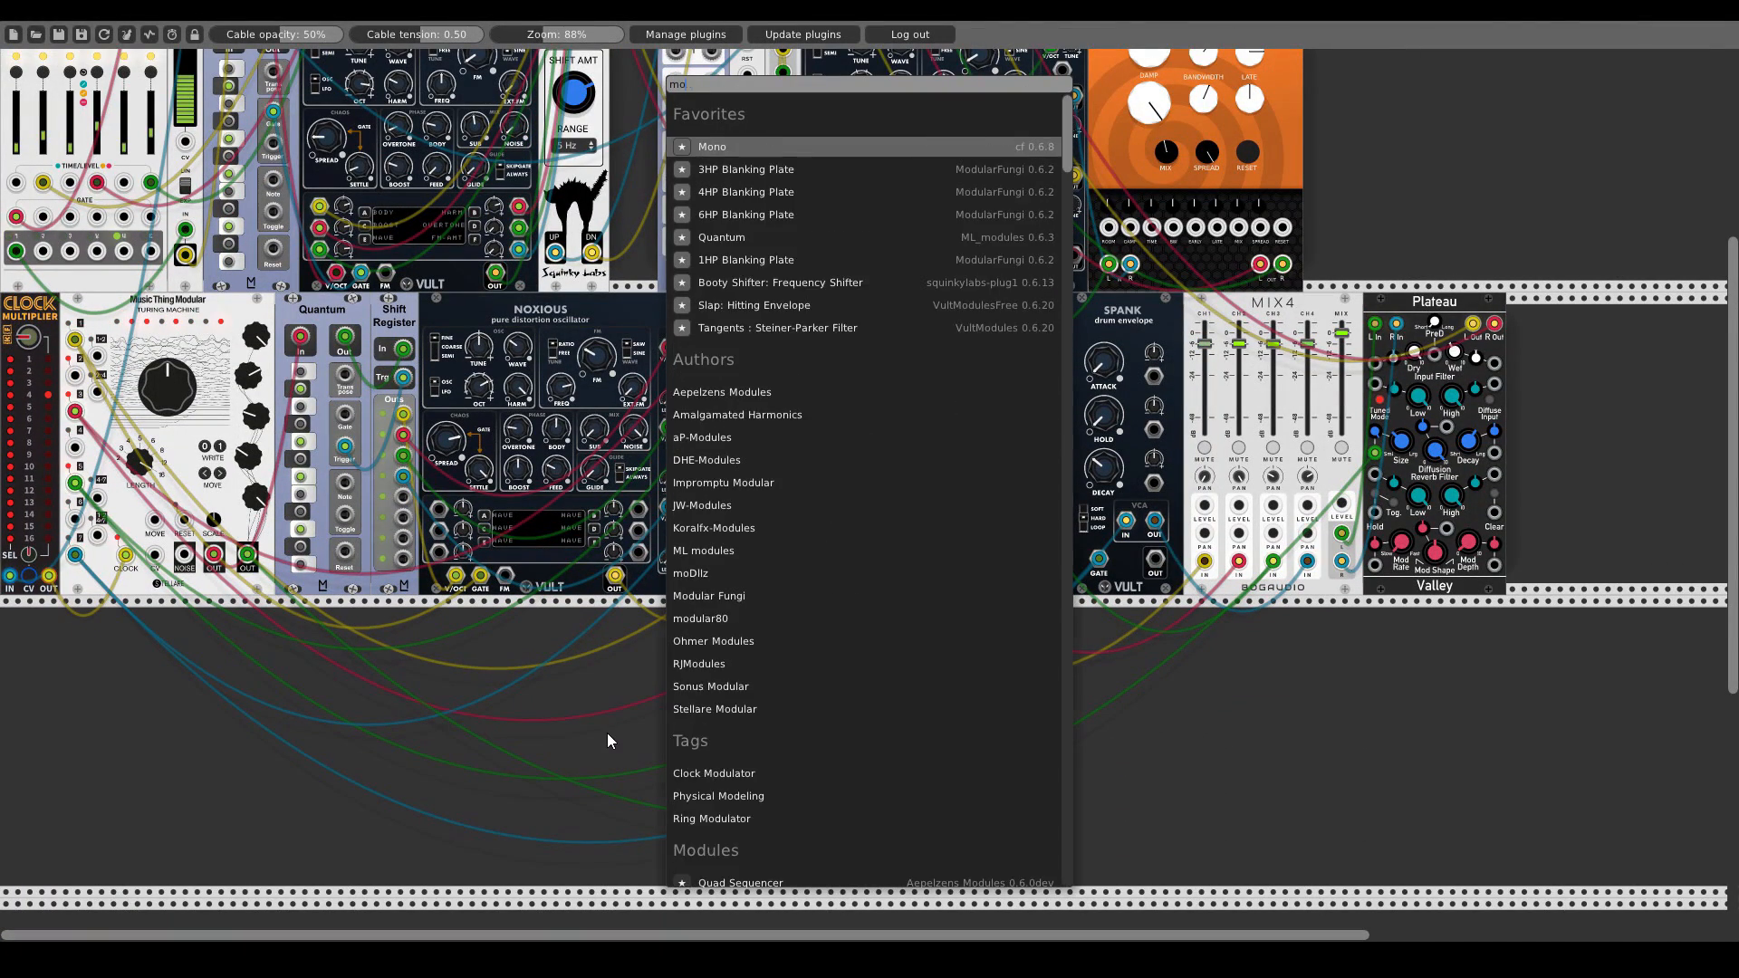
pyautogui.press('BackSpace')
pyautogui.press('BackSpace')
pyautogui.press('BackSpace')
pyautogui.write('n')
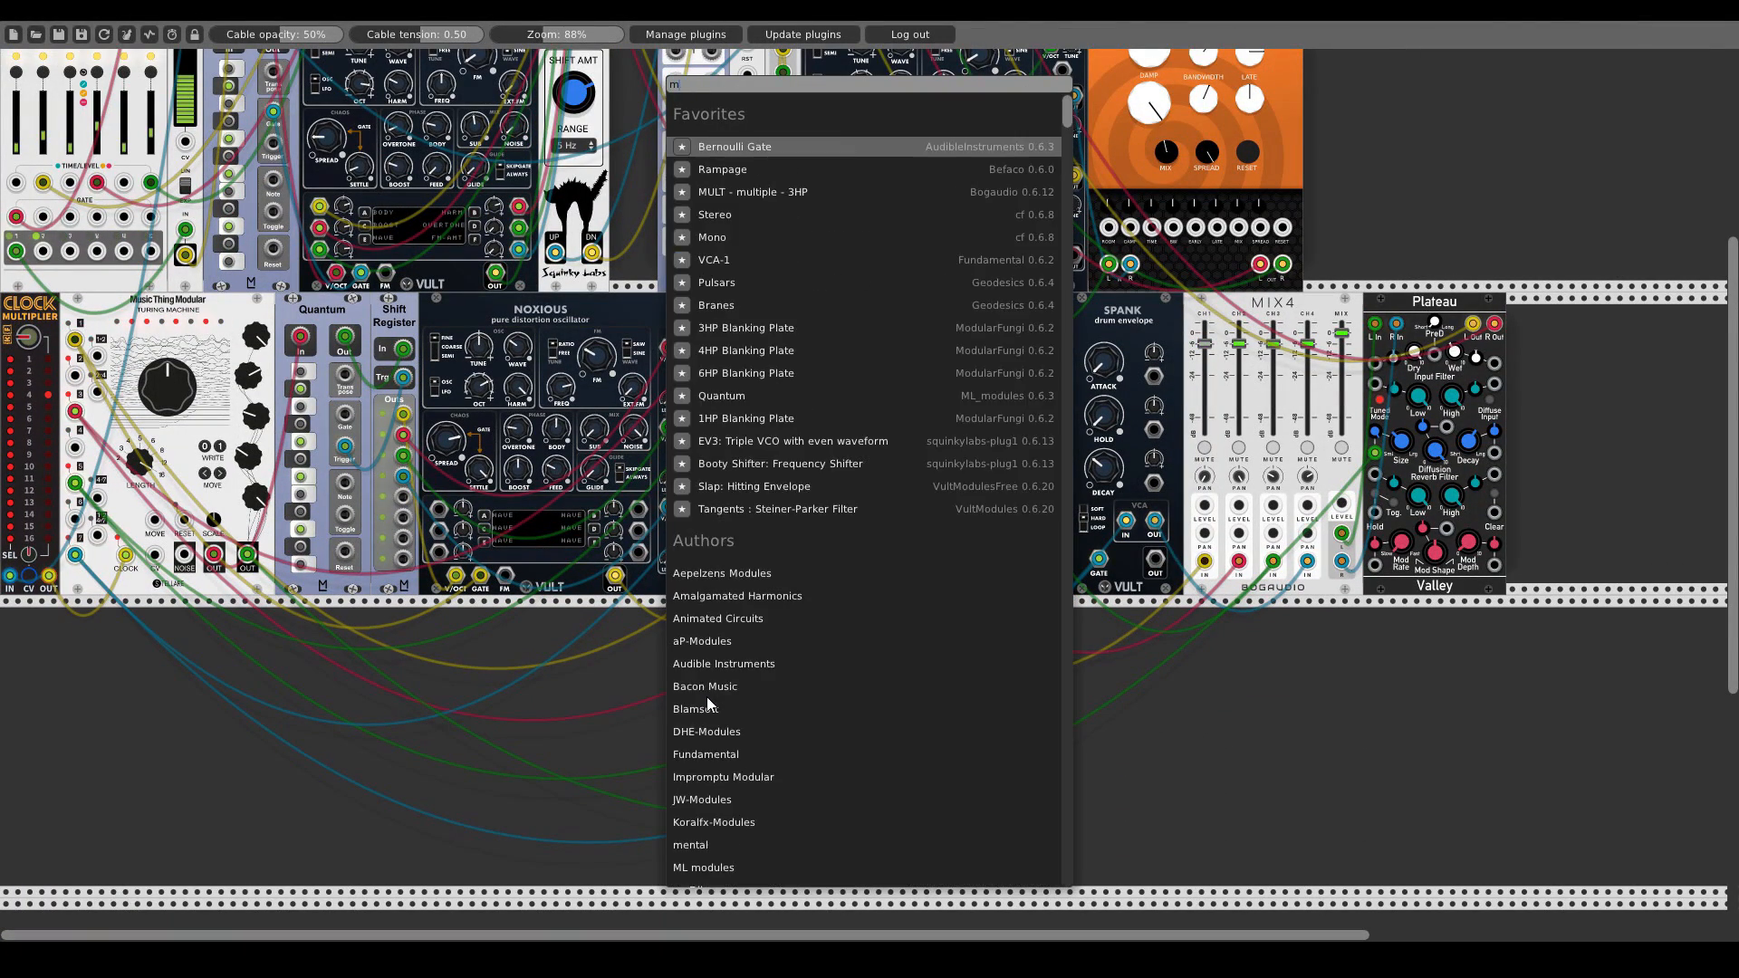
pyautogui.write('ox')
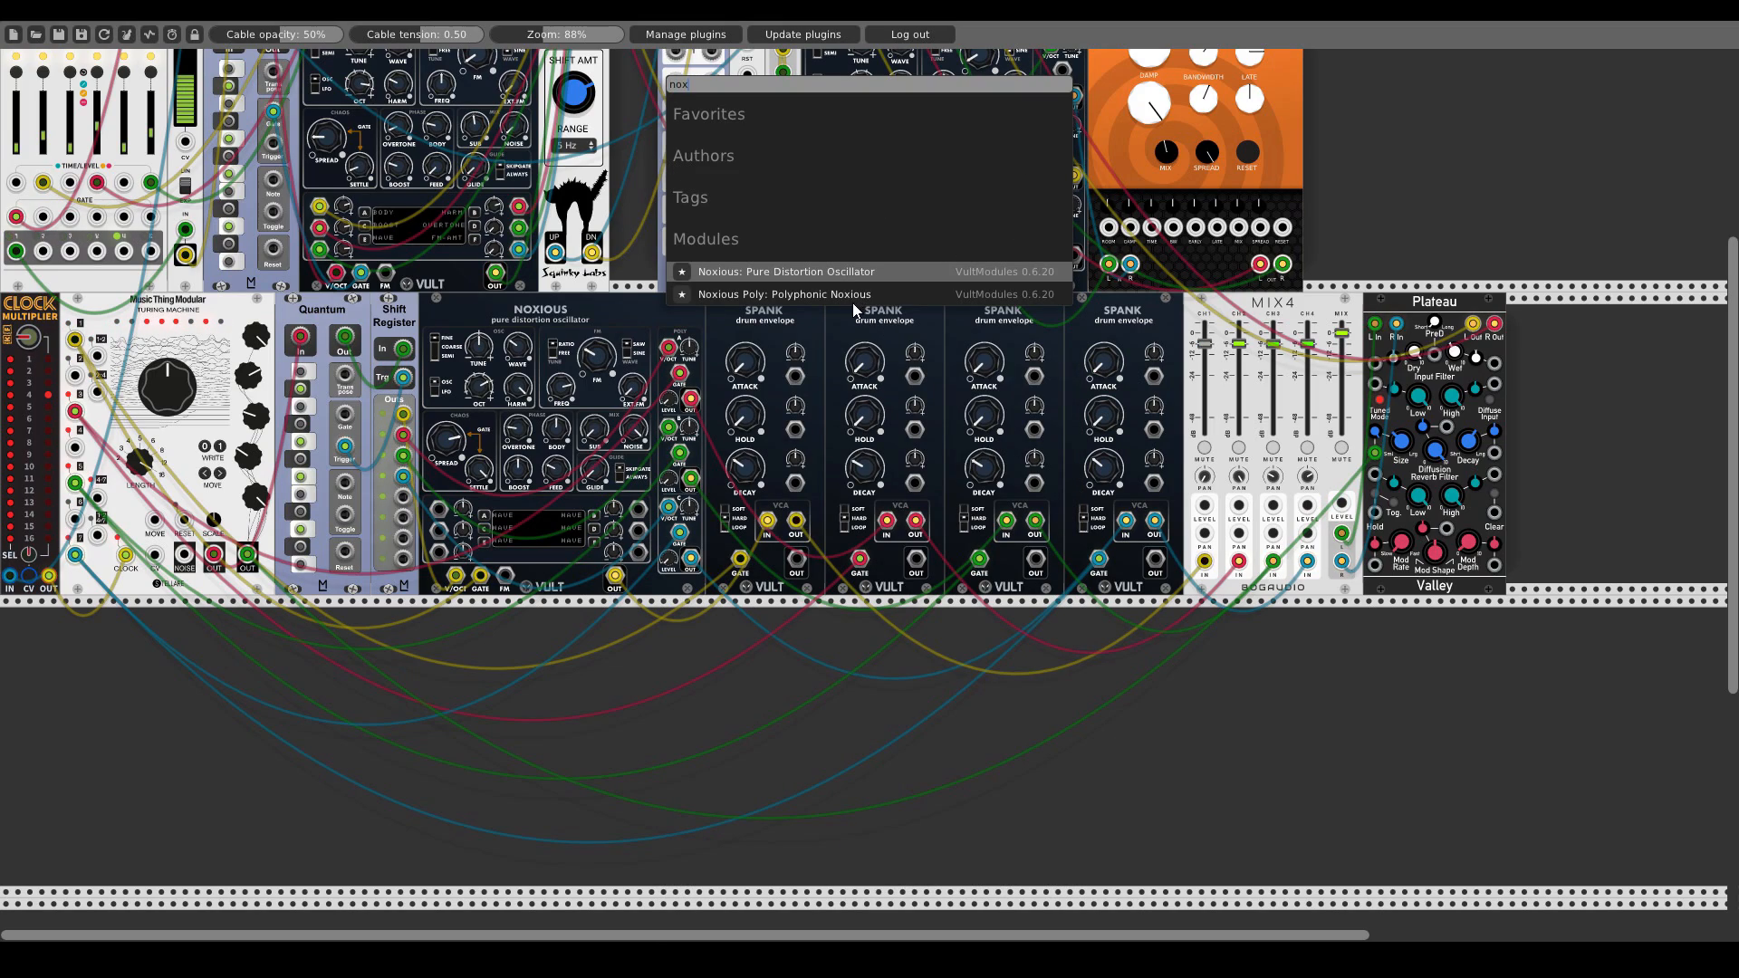
pyautogui.click(817, 269)
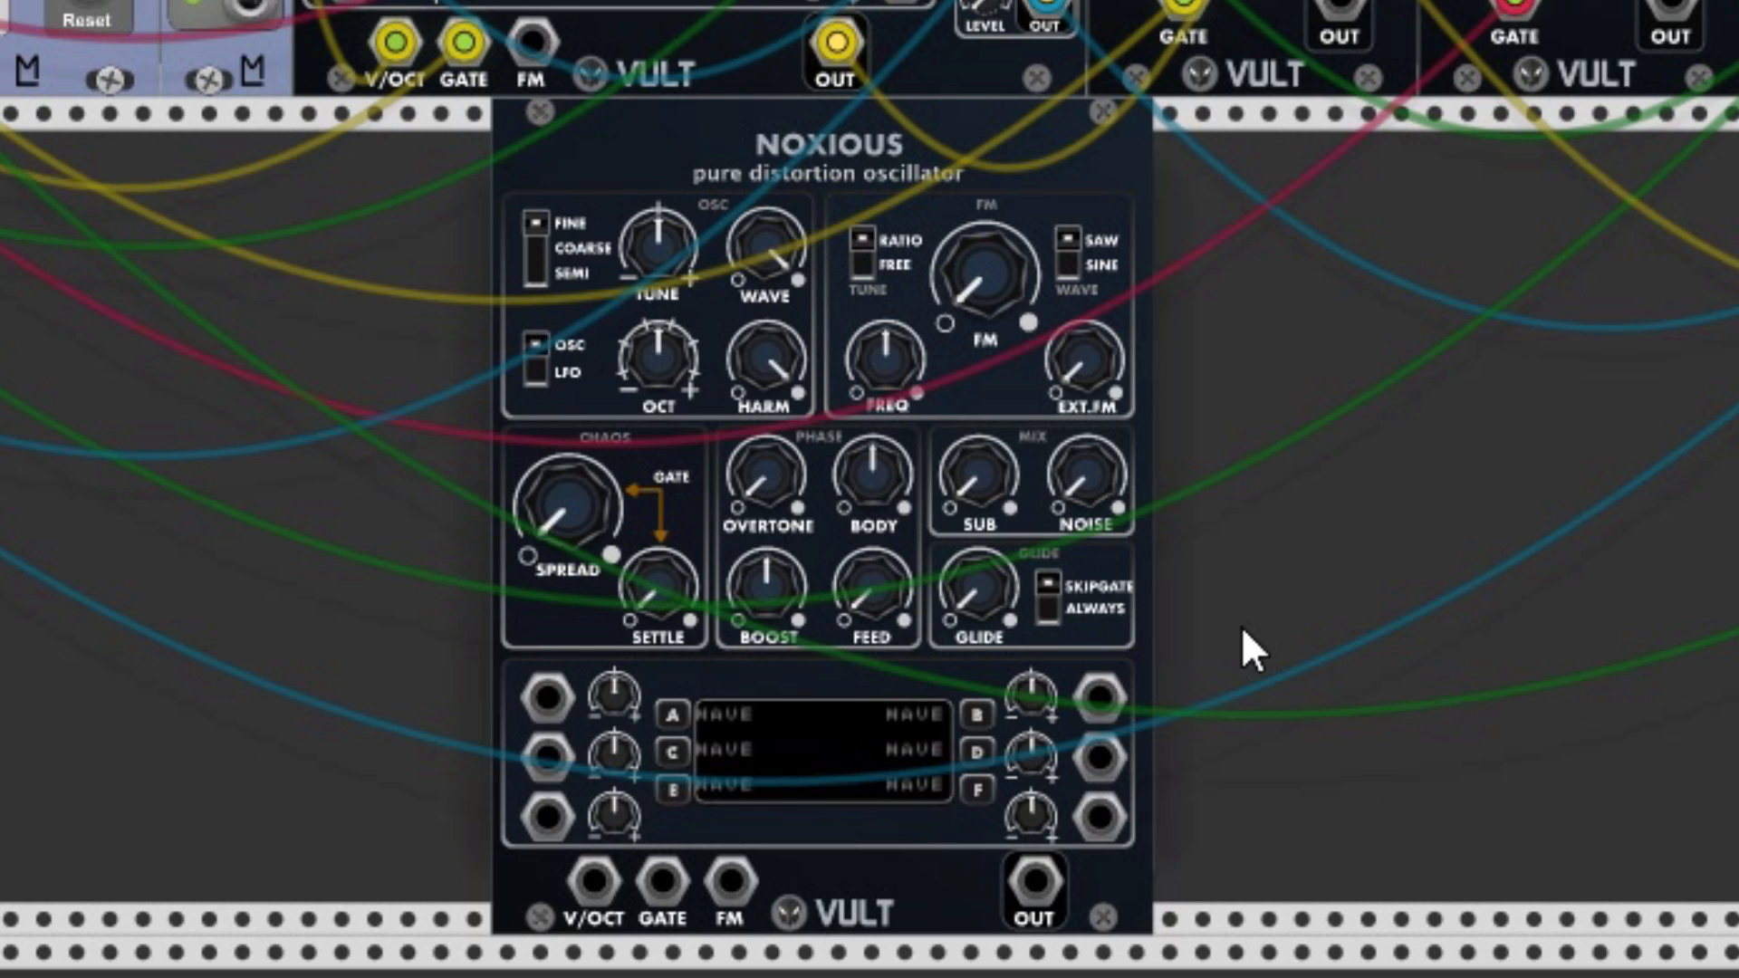
# - Randomize the newly added Noxious repeatedly to show different knob, switch and modulation-target combinations
pyautogui.rightClick(895, 172)
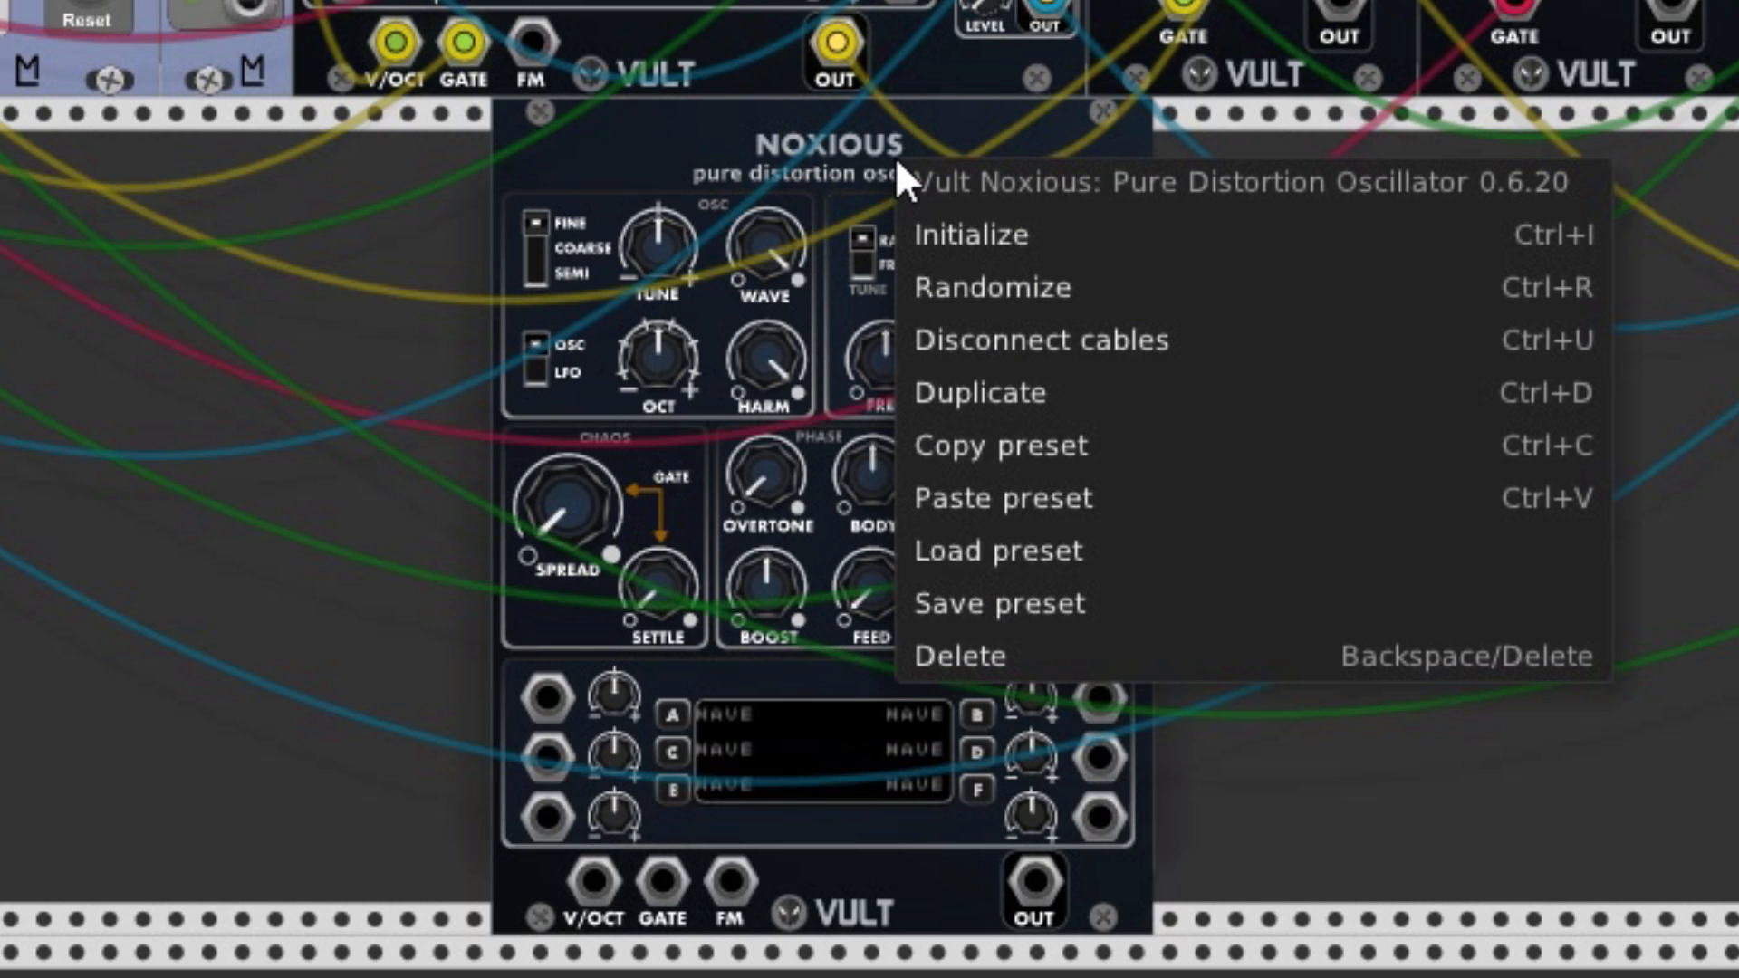
pyautogui.click(1056, 281)
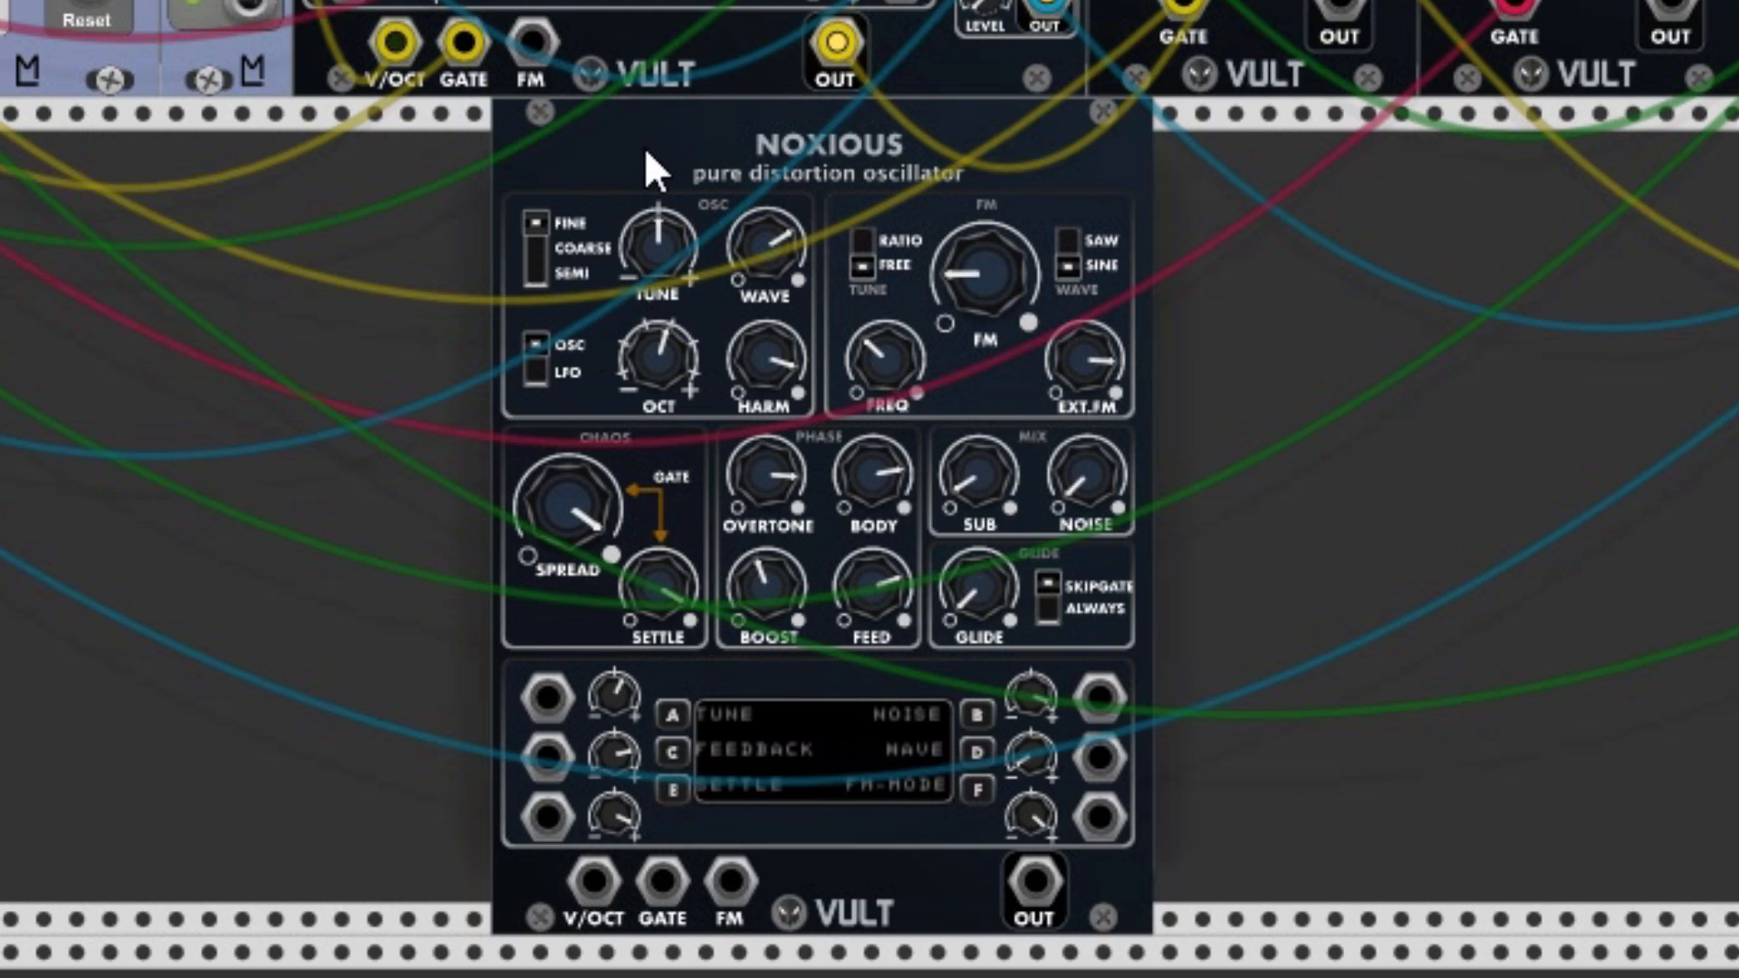
pyautogui.hotkey('ctrl', 'r')
pyautogui.hotkey('ctrl', 'r')
pyautogui.hotkey('ctrl', 'r')
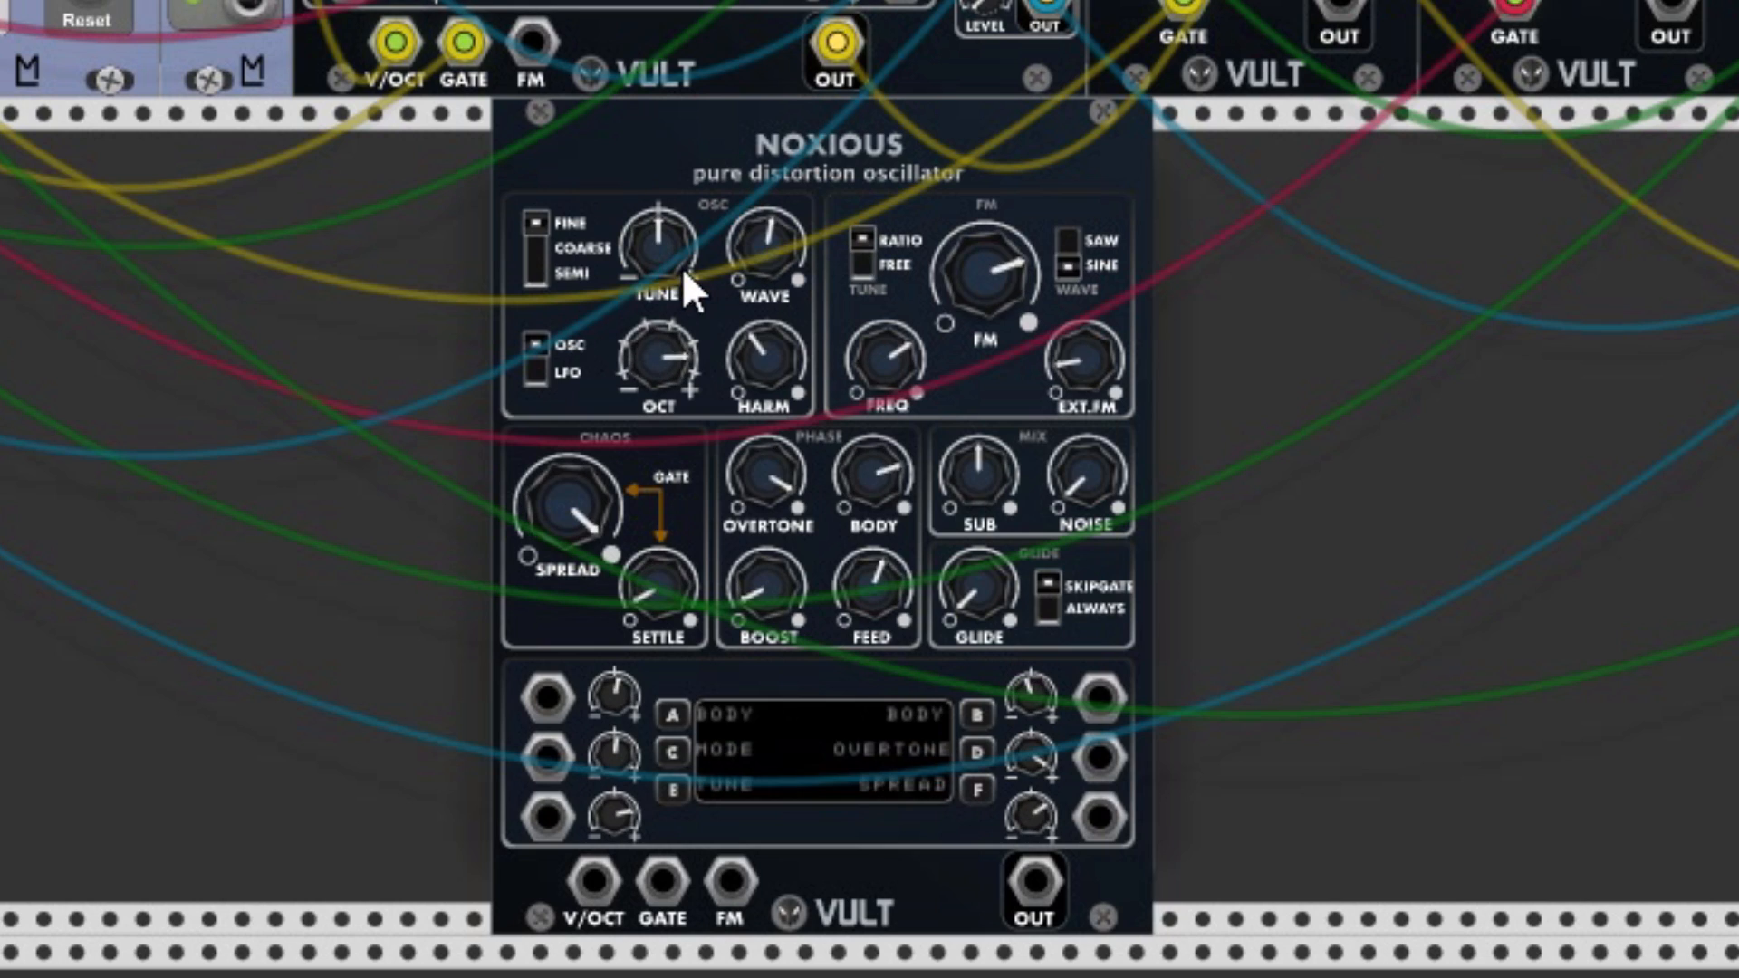
pyautogui.hotkey('ctrl', 'r')
pyautogui.hotkey('ctrl', 'r')
pyautogui.hotkey('ctrl', 'r')
pyautogui.hotkey('ctrl', 'r')
pyautogui.hotkey('ctrl', 'r')
pyautogui.hotkey('ctrl', 'r')
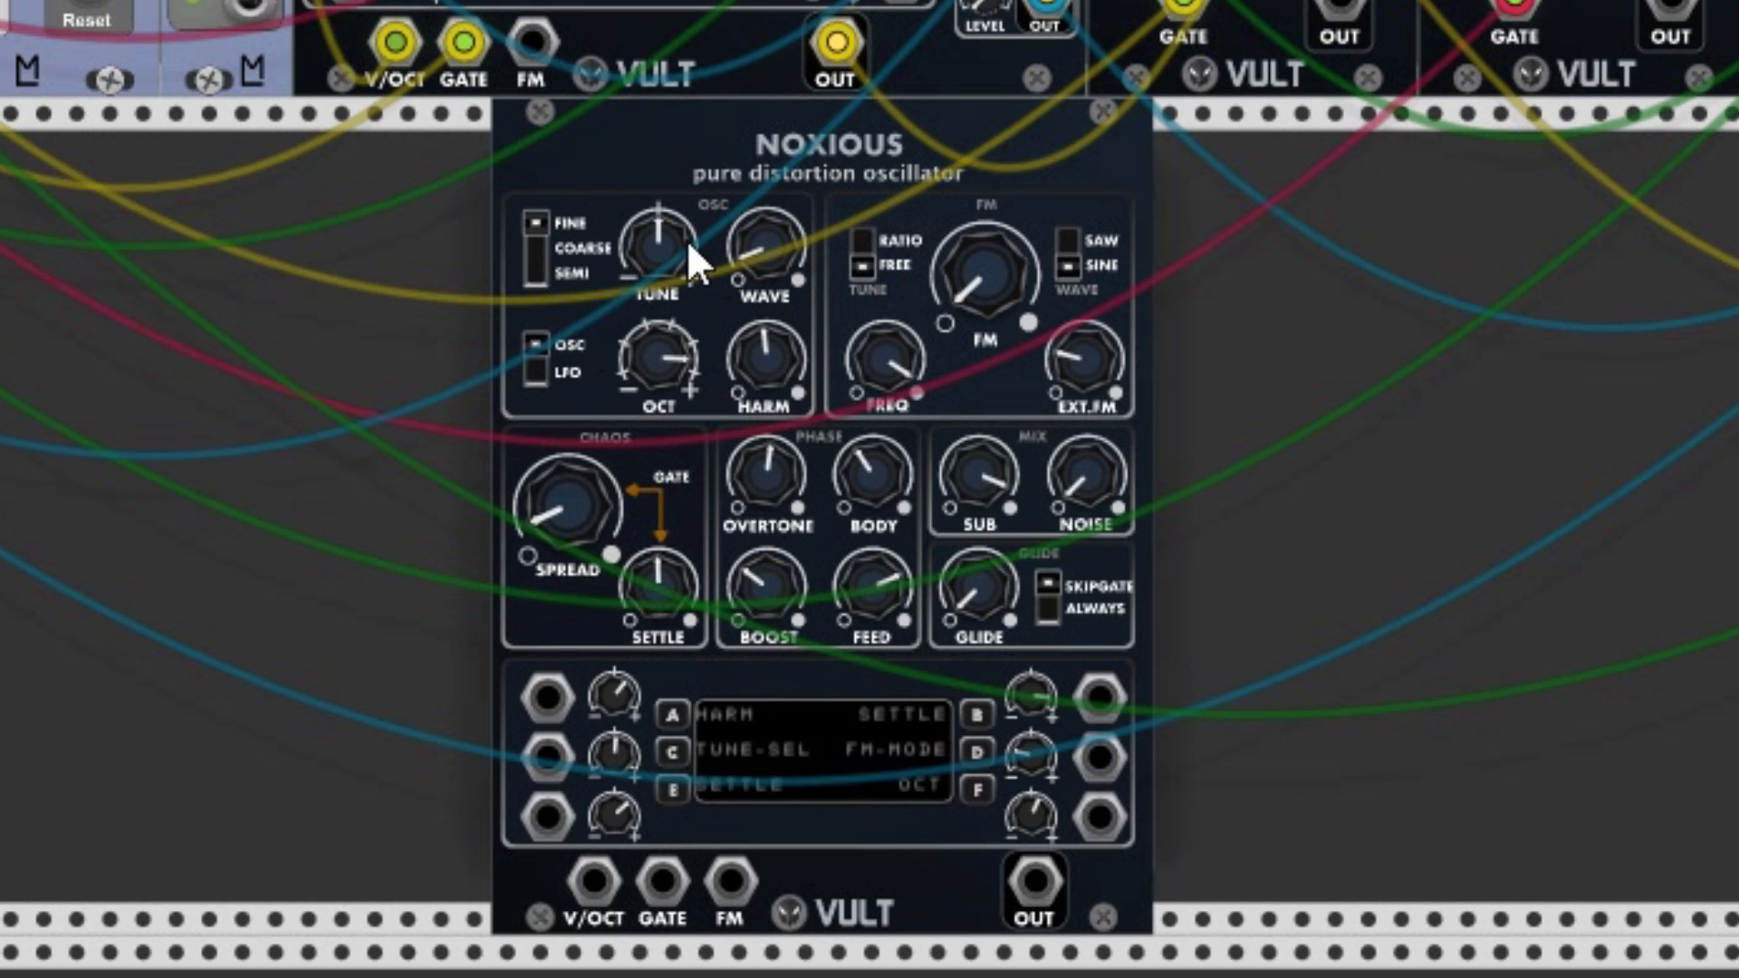
pyautogui.hotkey('ctrl', 'r')
pyautogui.hotkey('ctrl', 'r')
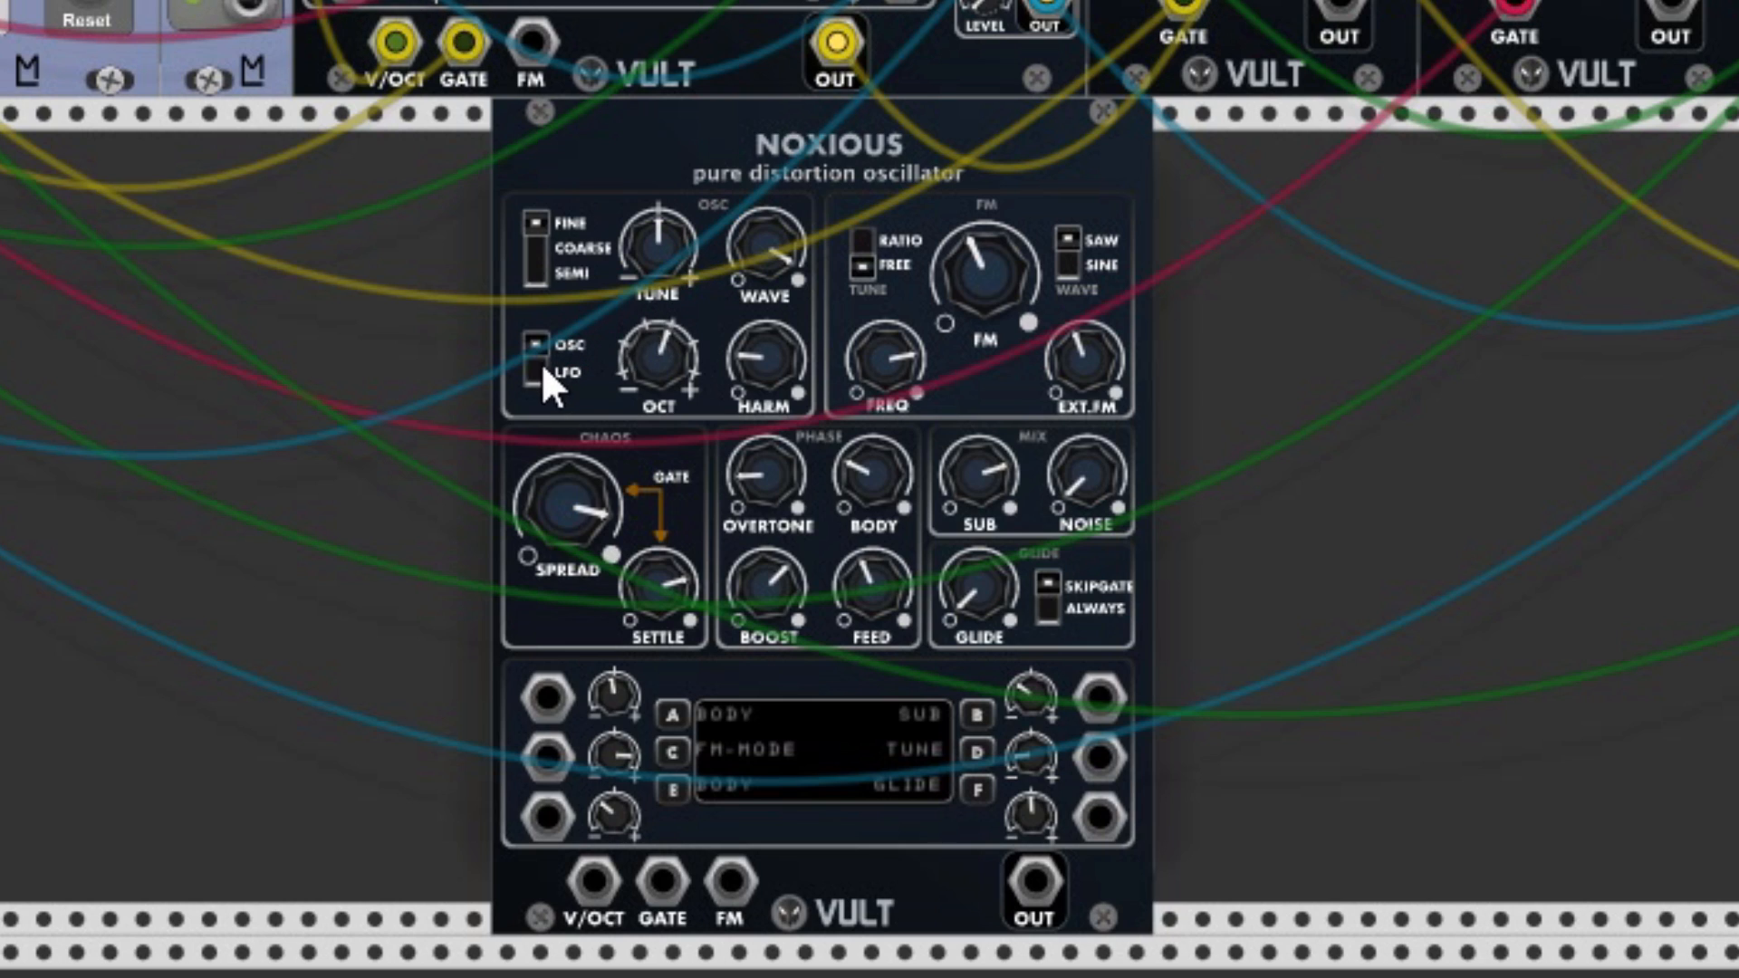
pyautogui.hotkey('ctrl', 'r')
pyautogui.hotkey('ctrl', 'r')
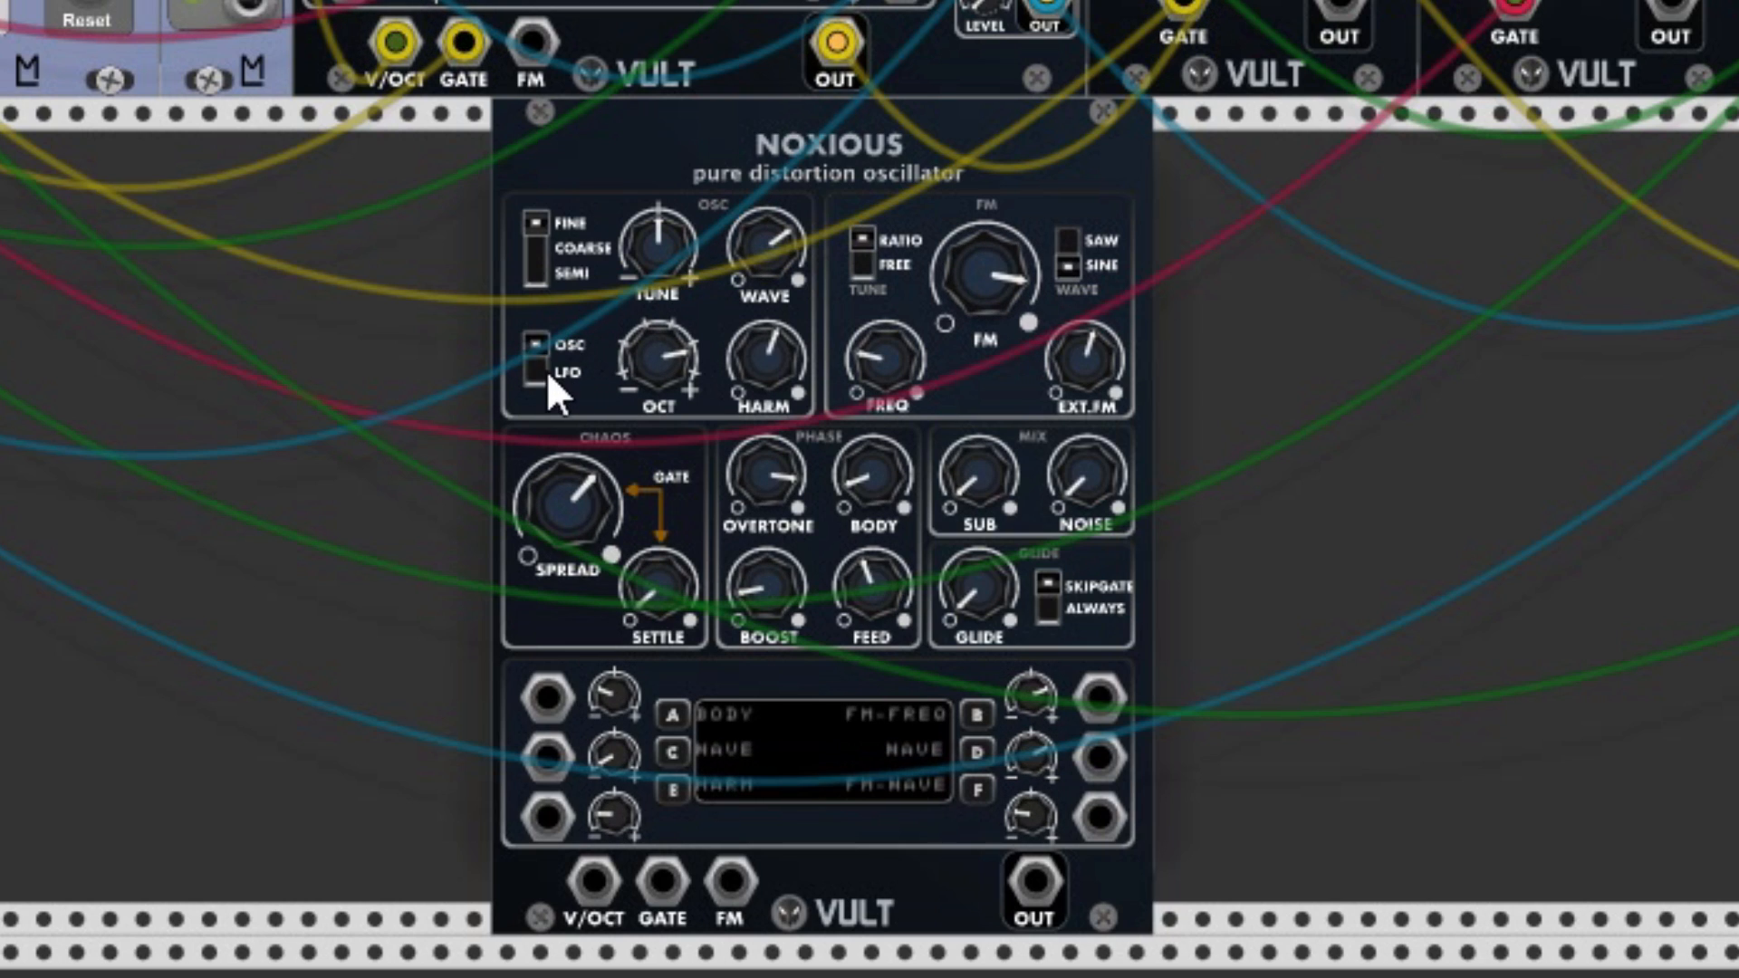
pyautogui.hotkey('ctrl', 'r')
pyautogui.hotkey('ctrl', 'r')
pyautogui.hotkey('ctrl', 'r')
pyautogui.hotkey('ctrl', 'r')
pyautogui.hotkey('ctrl', 'r')
pyautogui.hotkey('ctrl', 'r')
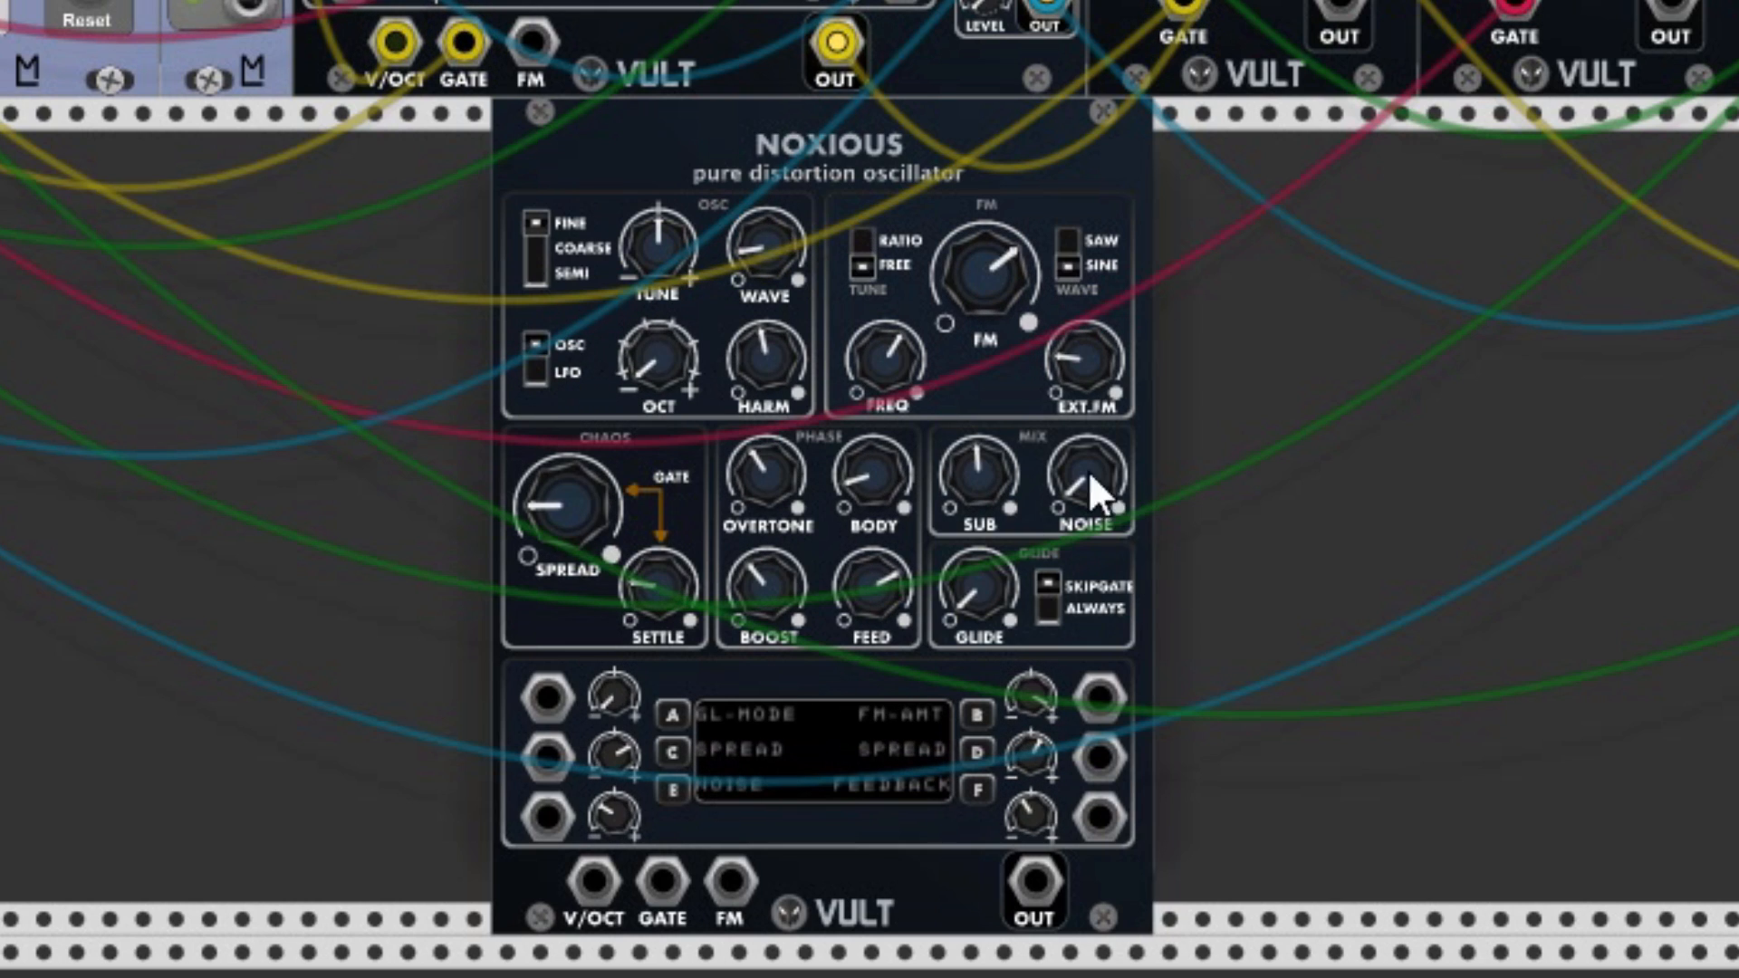
pyautogui.hotkey('ctrl', 'r')
pyautogui.hotkey('ctrl', 'r')
pyautogui.hotkey('ctrl', 'r')
pyautogui.hotkey('ctrl', 'r')
pyautogui.hotkey('ctrl', 'r')
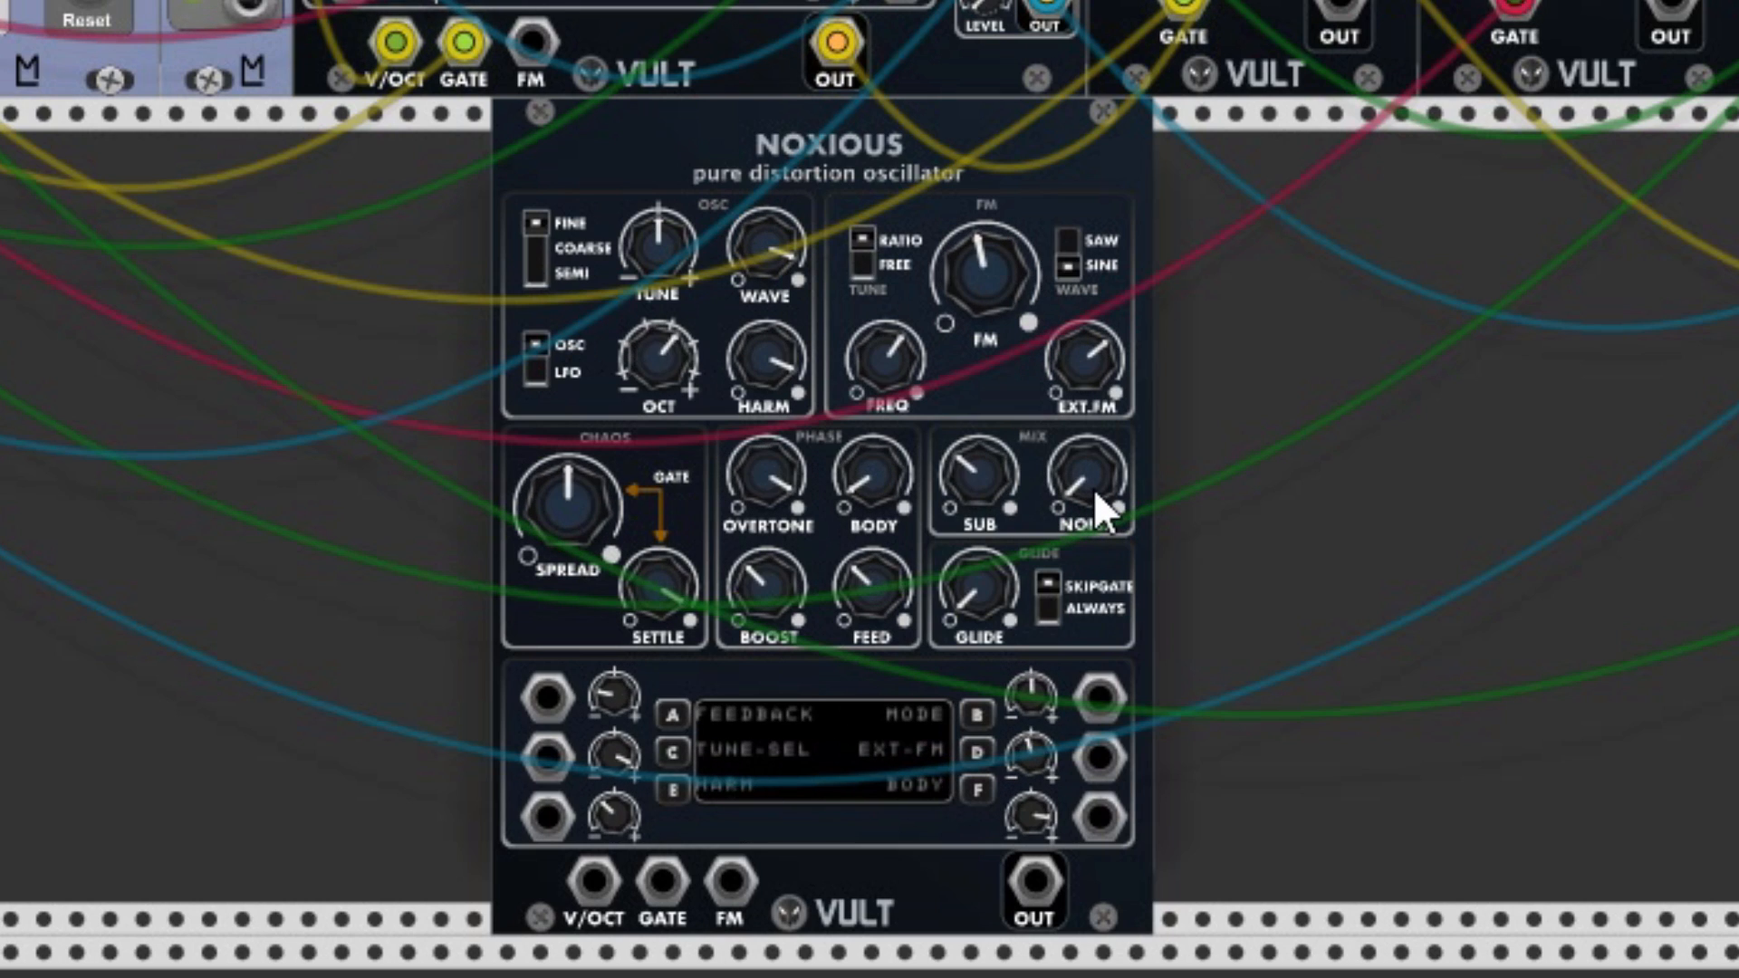
pyautogui.hotkey('ctrl', 'r')
pyautogui.hotkey('ctrl', 'r')
pyautogui.hotkey('ctrl', 'r')
pyautogui.hotkey('ctrl', 'r')
pyautogui.hotkey('ctrl', 'r')
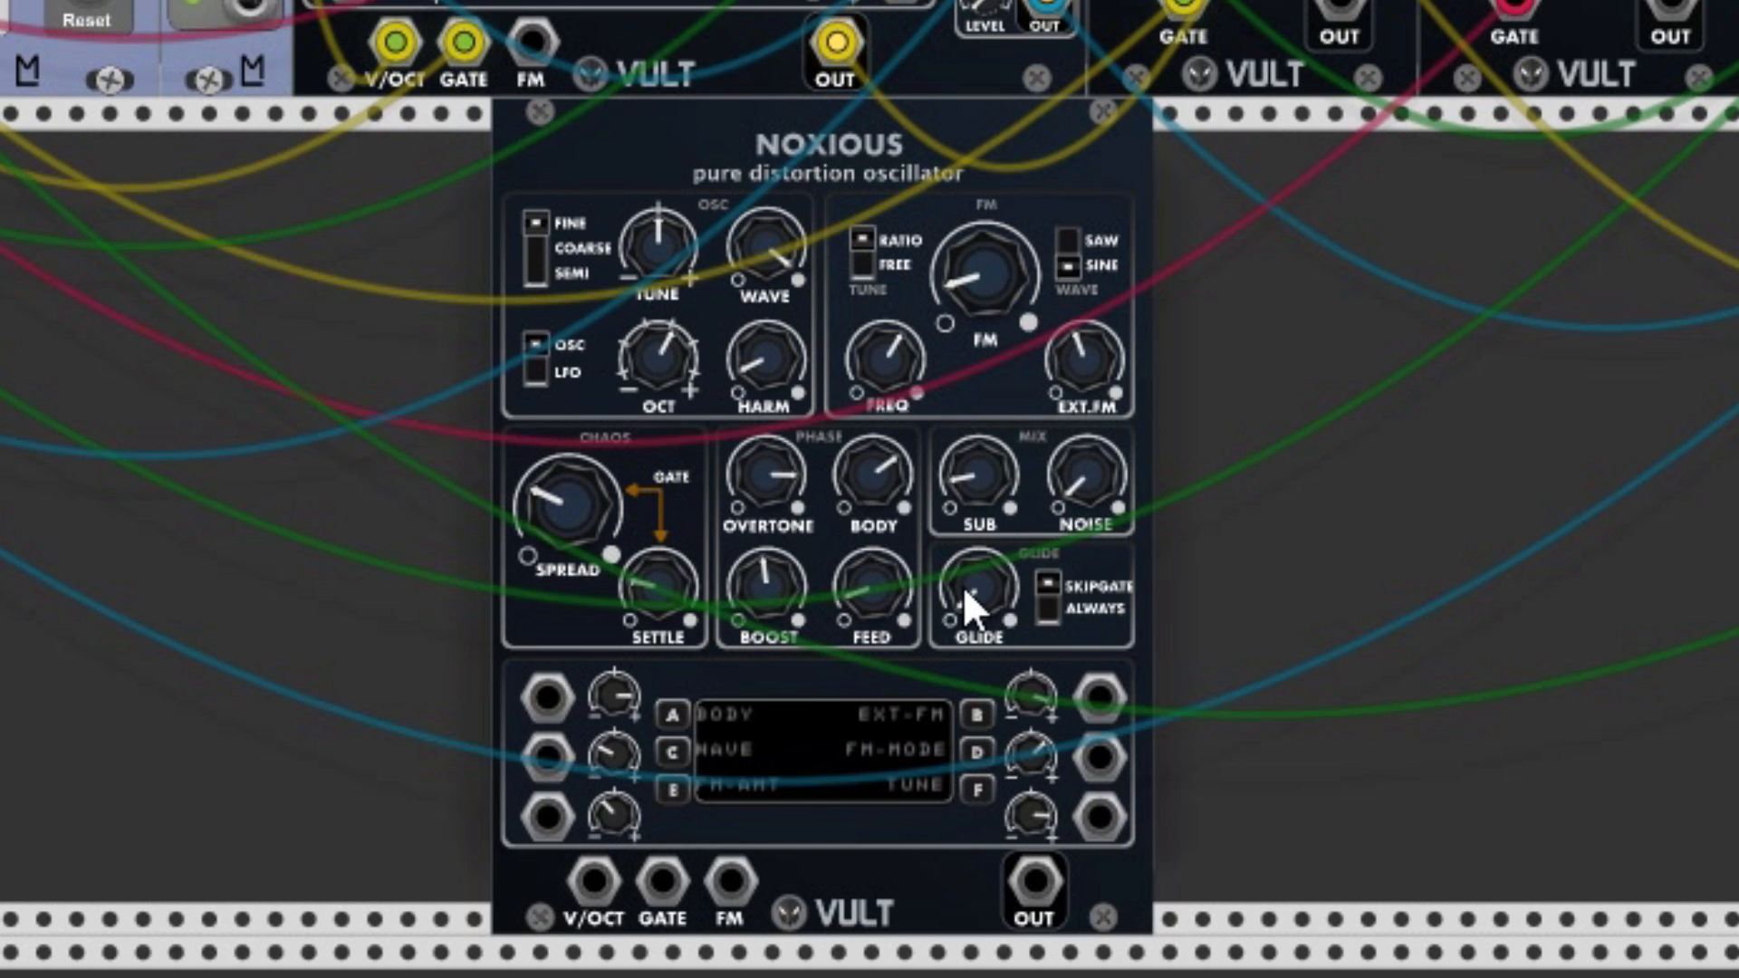
pyautogui.hotkey('ctrl', 'r')
pyautogui.hotkey('ctrl', 'r')
pyautogui.hotkey('ctrl', 'r')
pyautogui.hotkey('ctrl', 'r')
pyautogui.hotkey('ctrl', 'r')
pyautogui.hotkey('ctrl', 'r')
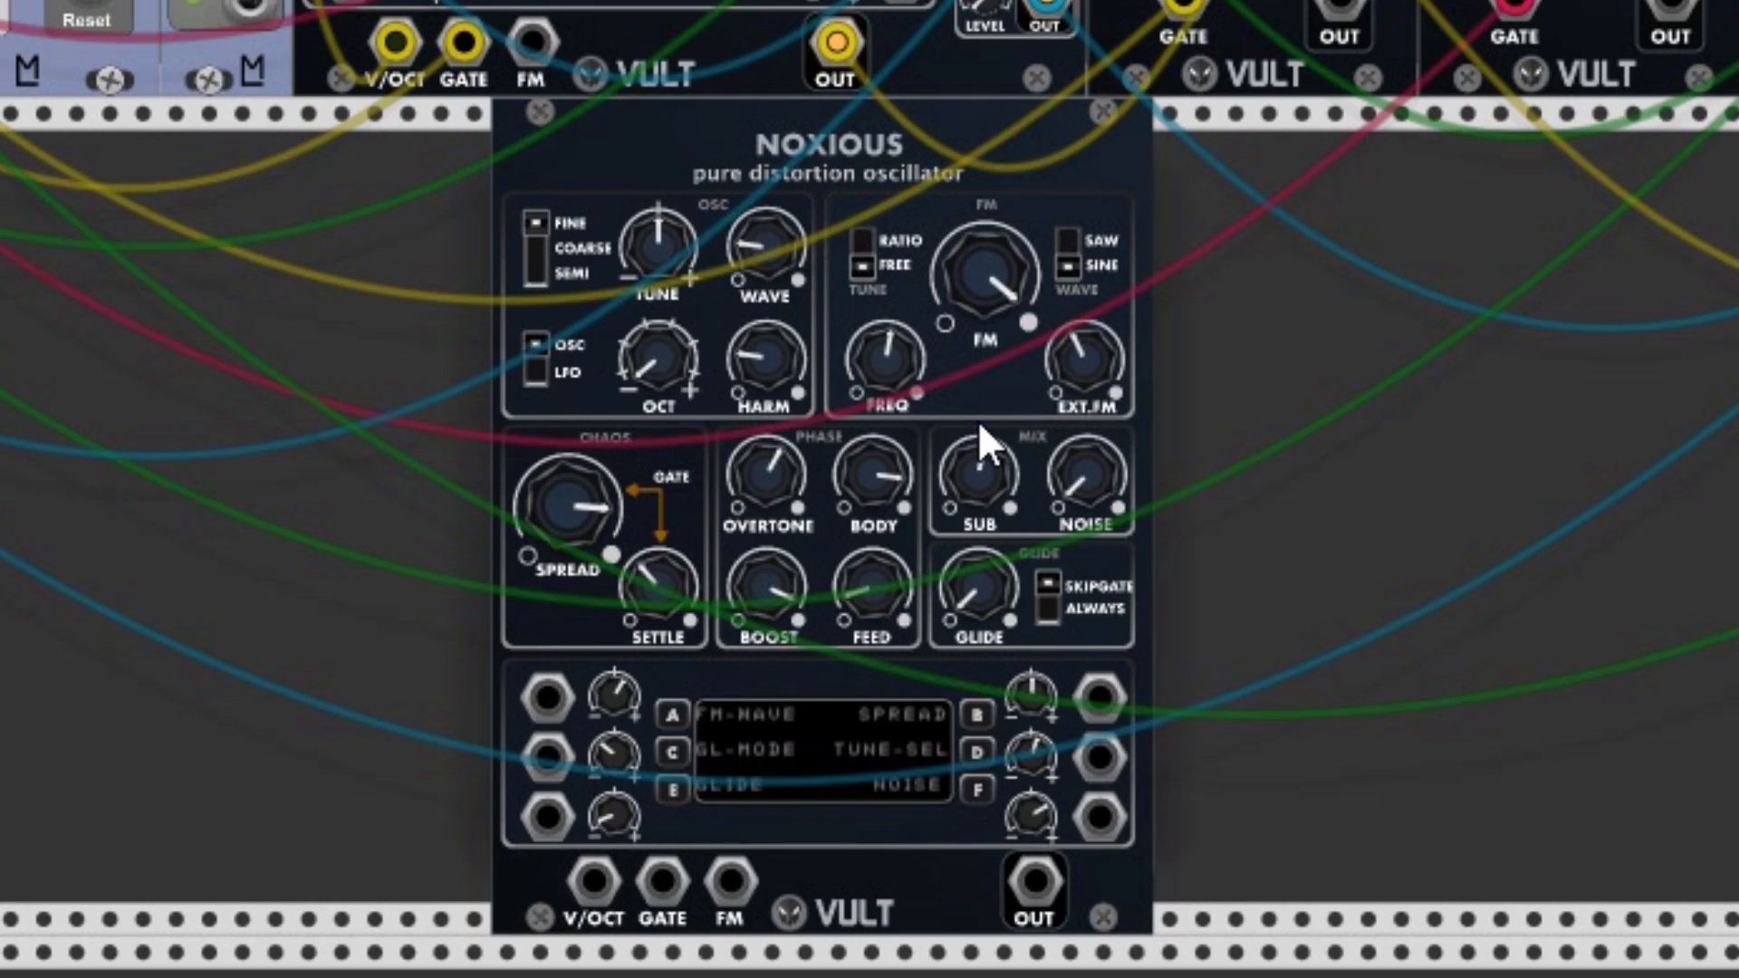
pyautogui.hotkey('ctrl', 'r')
pyautogui.hotkey('ctrl', 'r')
pyautogui.hotkey('ctrl', 'r')
pyautogui.hotkey('ctrl', 'r')
pyautogui.hotkey('ctrl', 'r')
pyautogui.hotkey('ctrl', 'r')
pyautogui.hotkey('ctrl', 'r')
pyautogui.hotkey('ctrl', 'r')
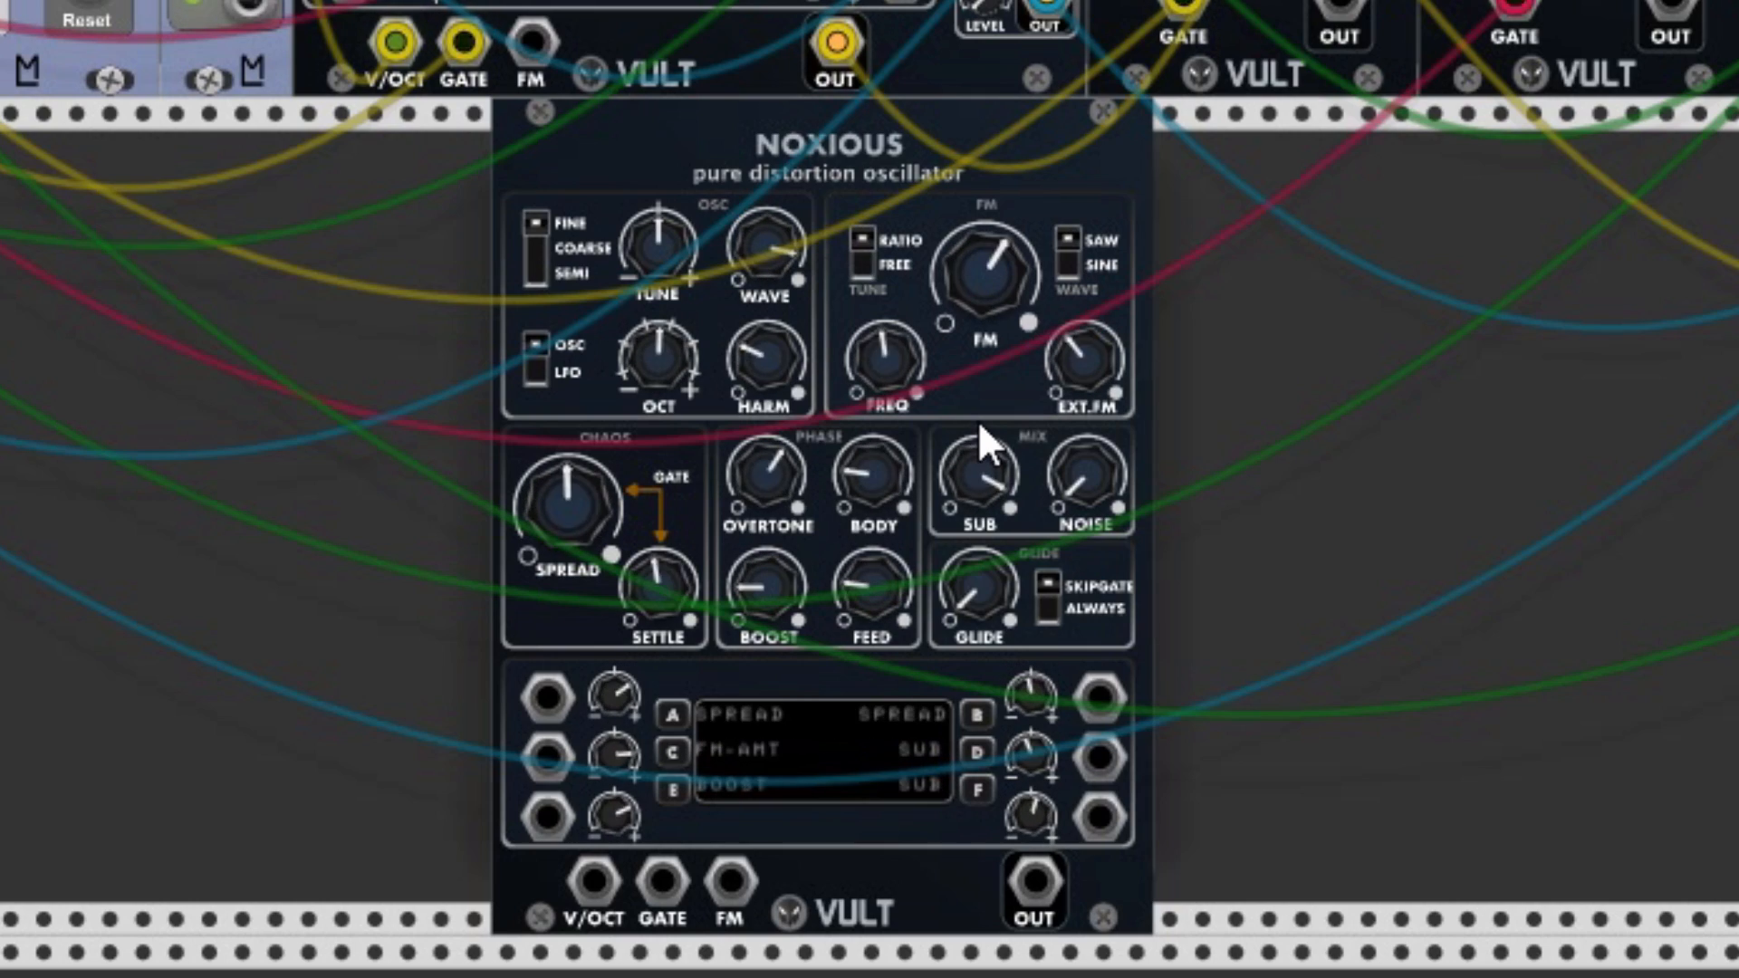
pyautogui.hotkey('ctrl', 'r')
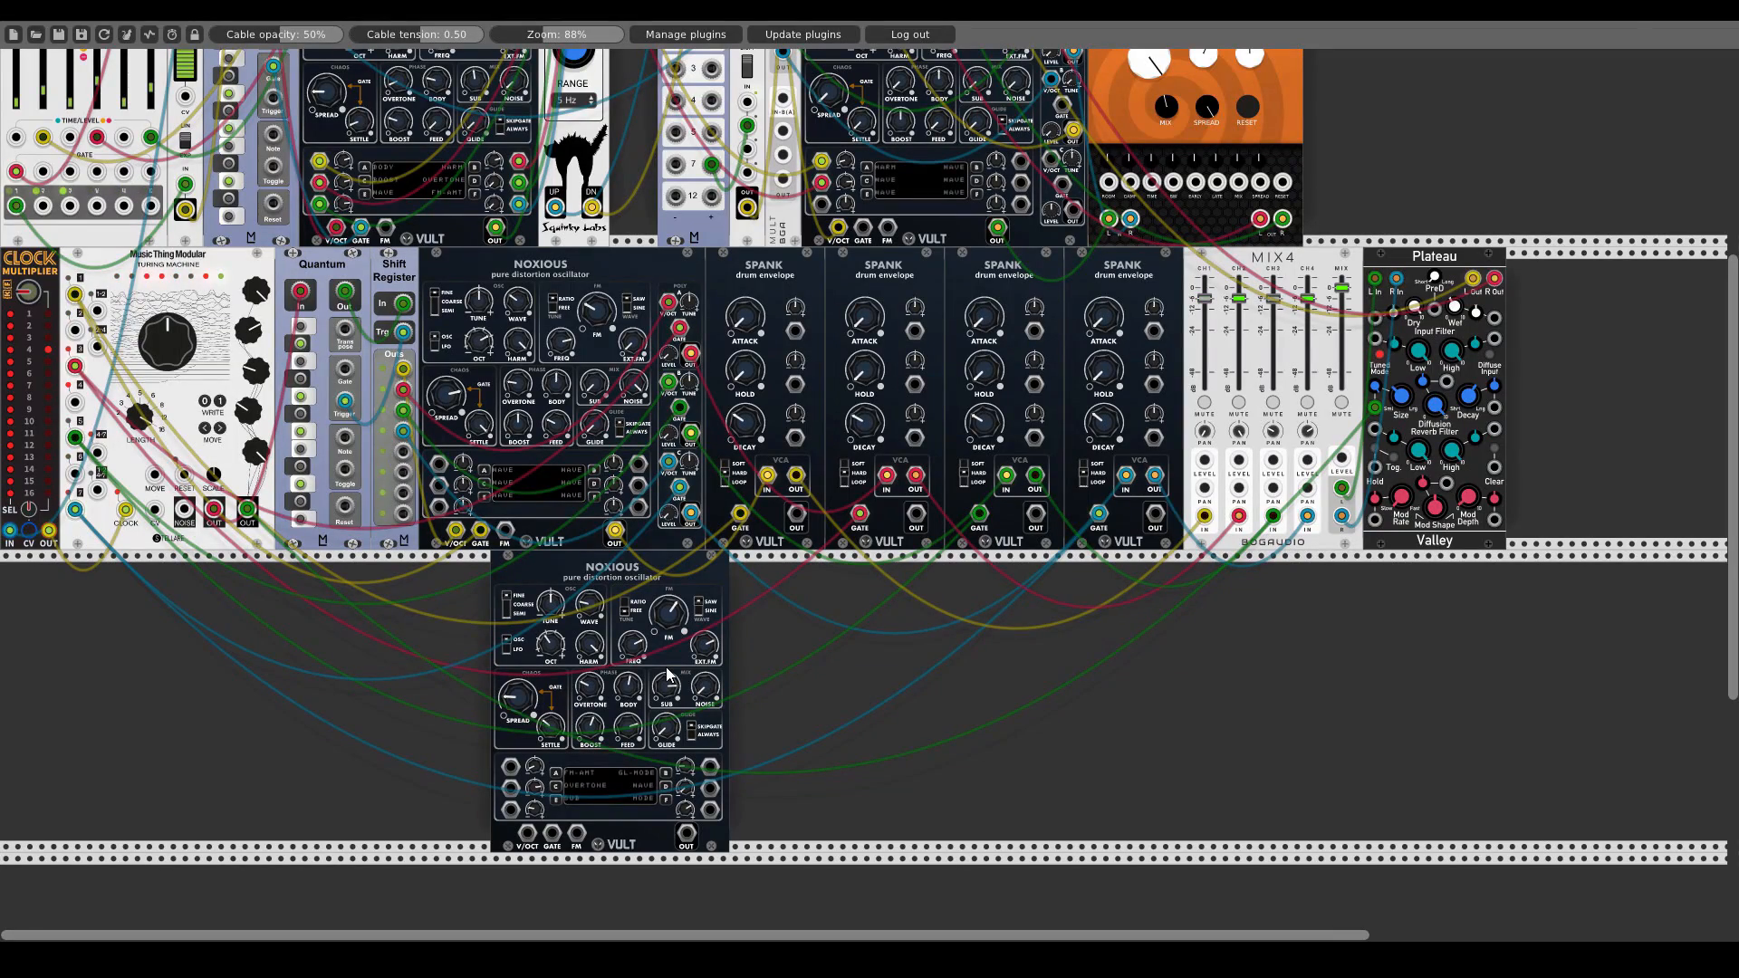
pyautogui.scroll(5, 710, 507)
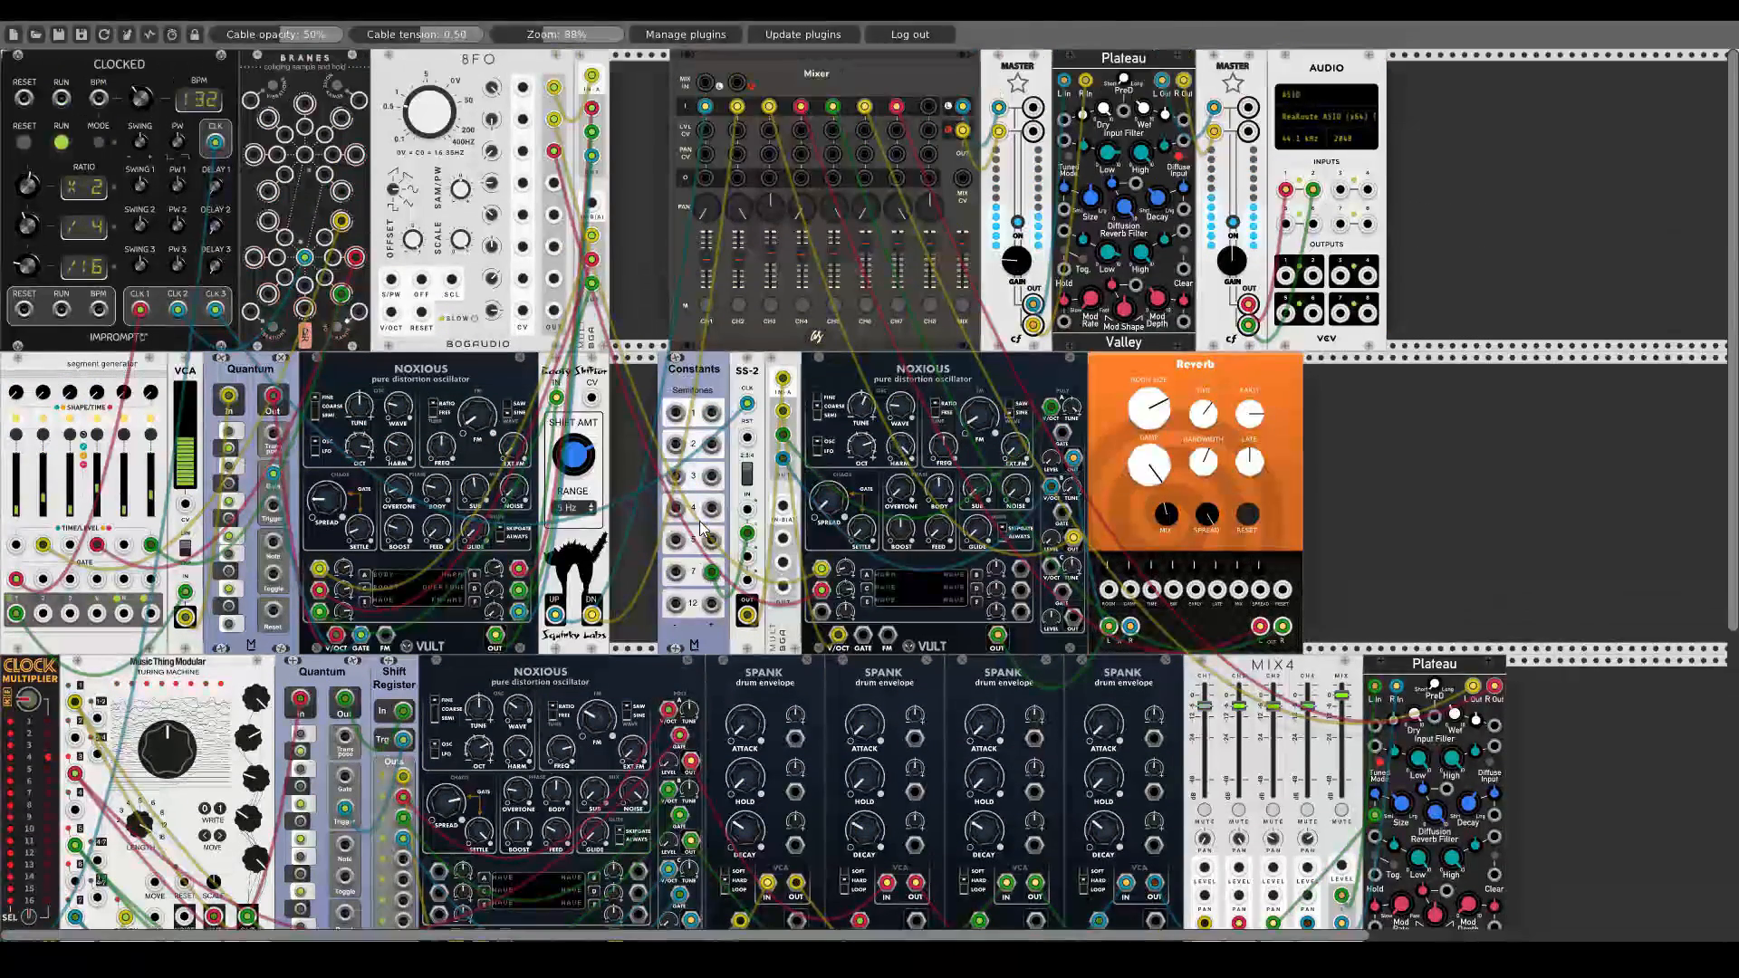